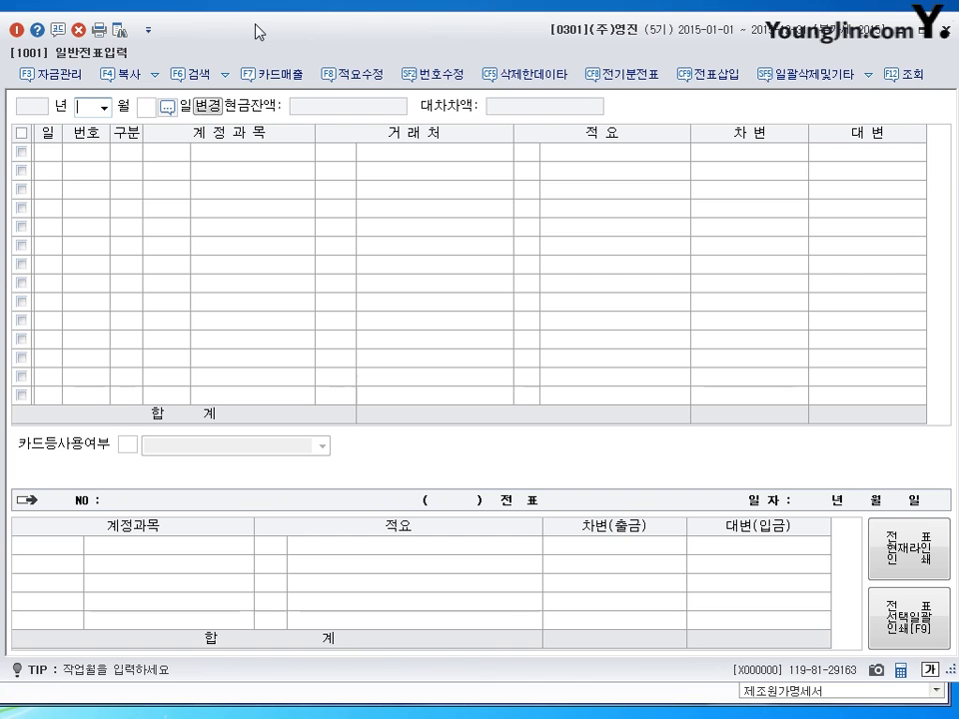
Step: Set the journal to December and start an entry line dated the 31st
type("12")
key("Return")
type("31")
key("Return")
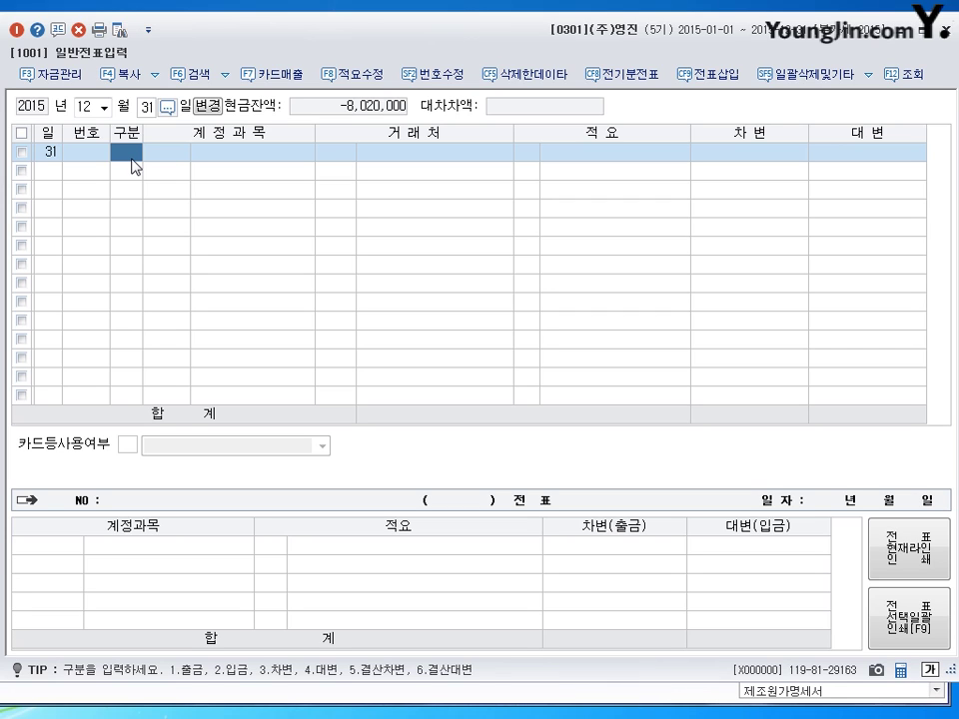
Step: Debit 0107 단기매매증권 for 1,000,000 on the December 31 line
type("3")
key("Return")
type("0107")
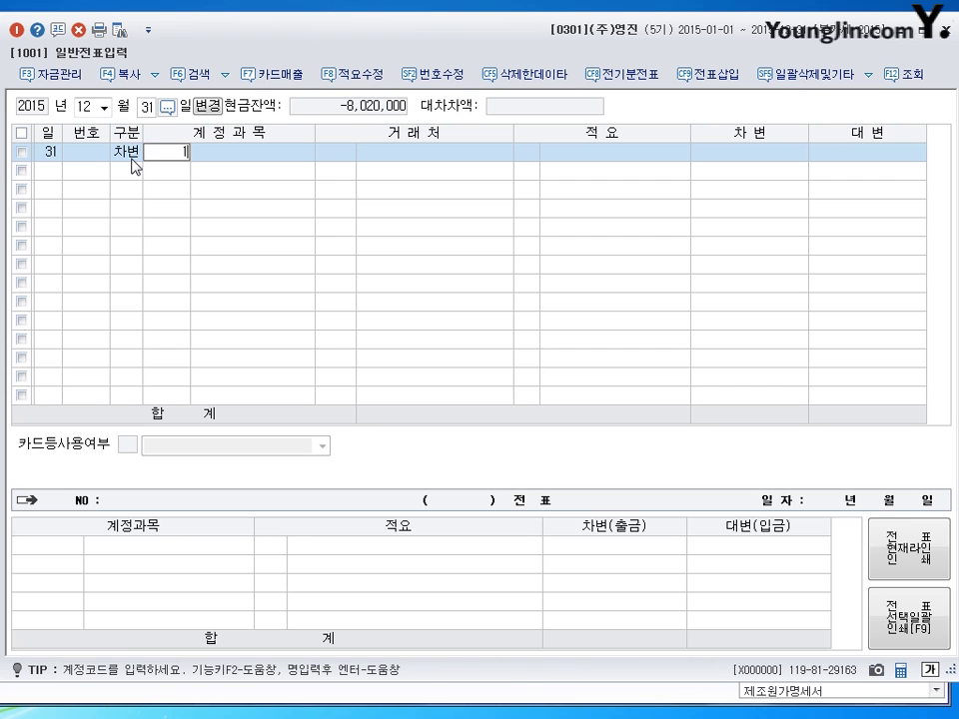
key("Return")
key("Return")
key("Return")
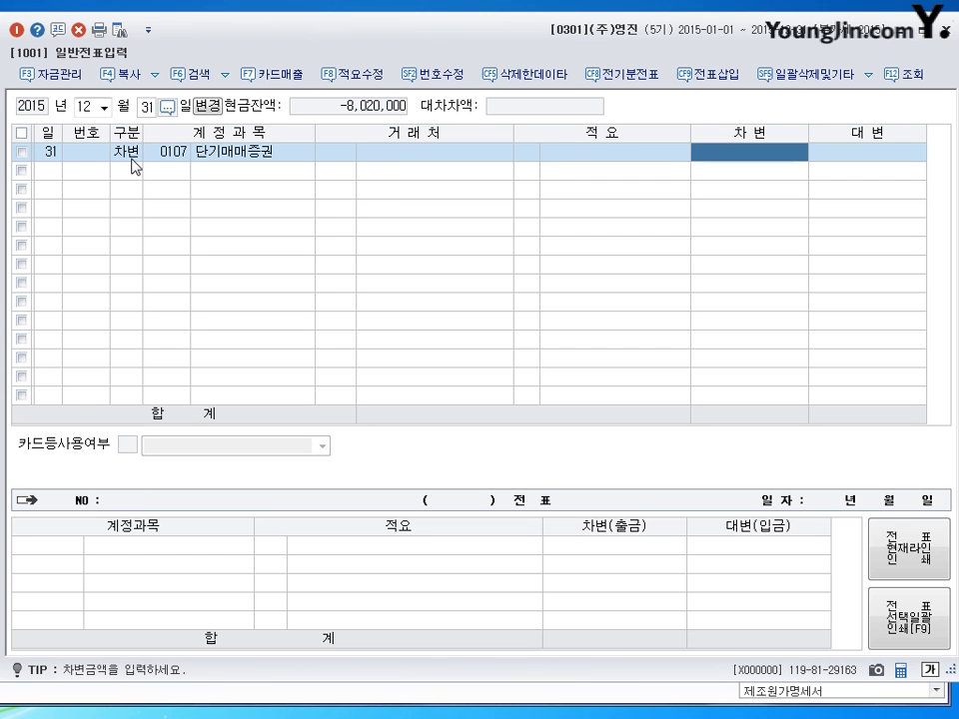
type("1000000")
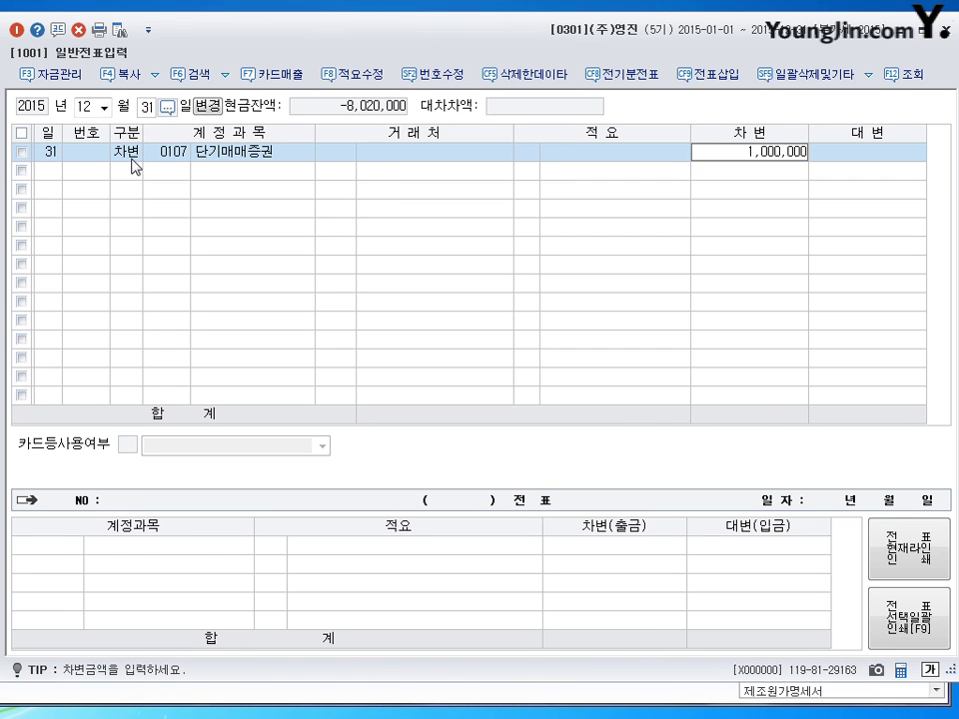
key("Return")
Step: Add the balancing 1,000,000 credit line on account 0905
type("4")
key("Return")
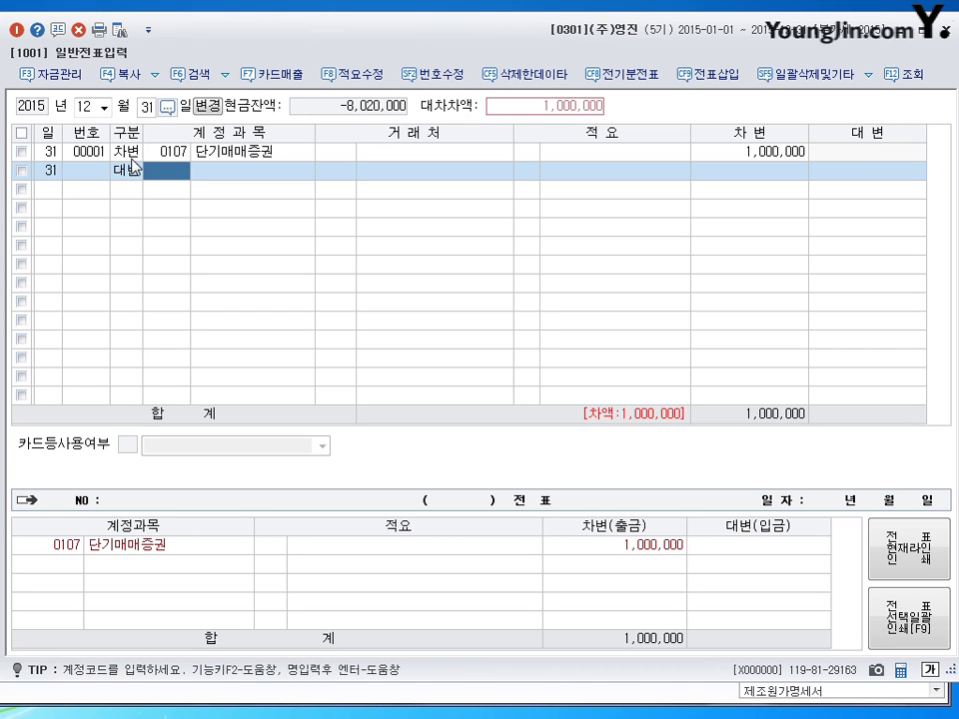
type("0905")
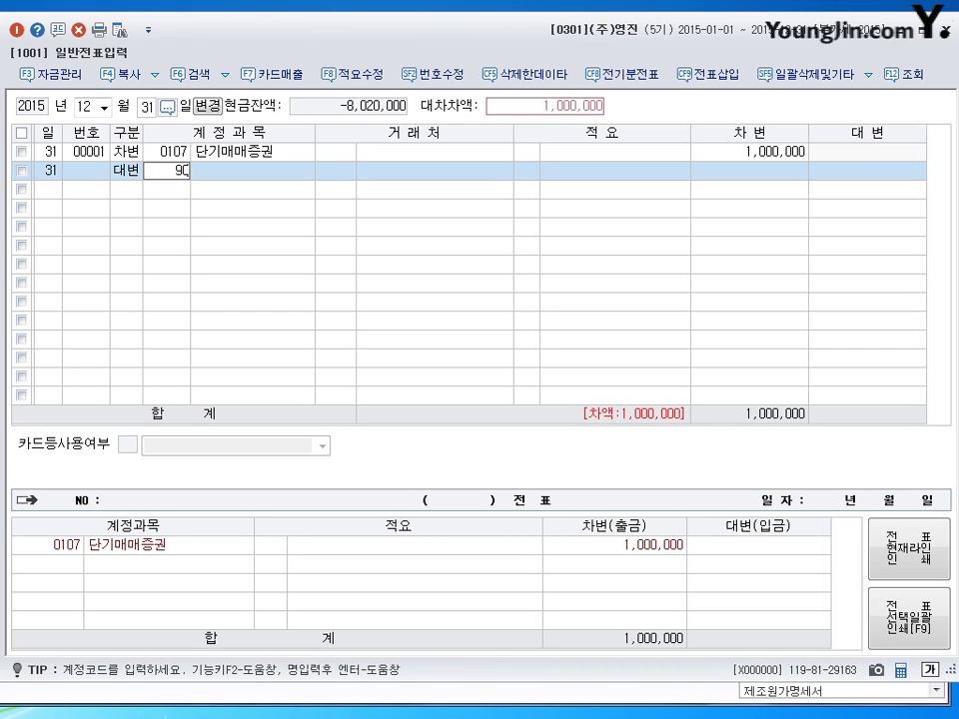
key("Return")
key("Return")
key("Return")
key("Return")
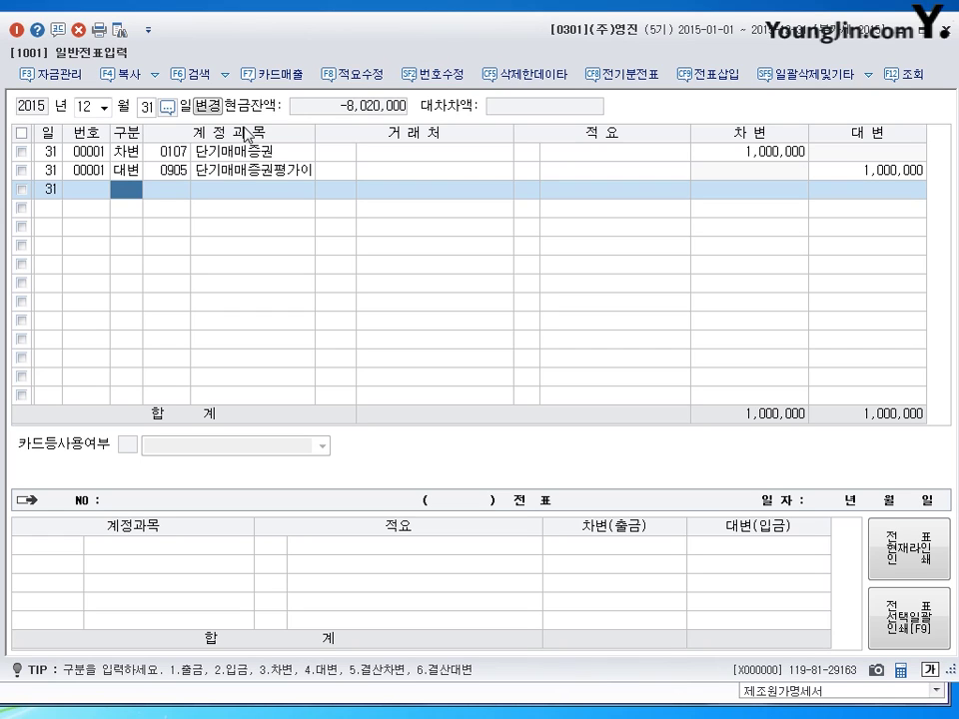
Step: Switch the journal to January 2015 and start a line dated the 12th
left_click(88, 110)
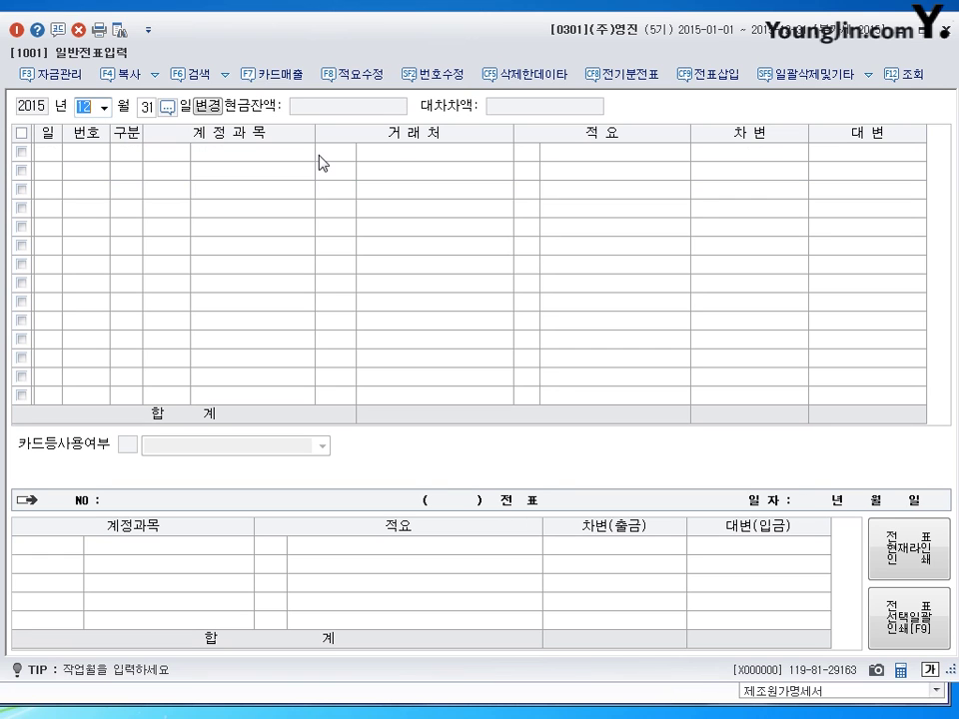
type("01")
key("Return")
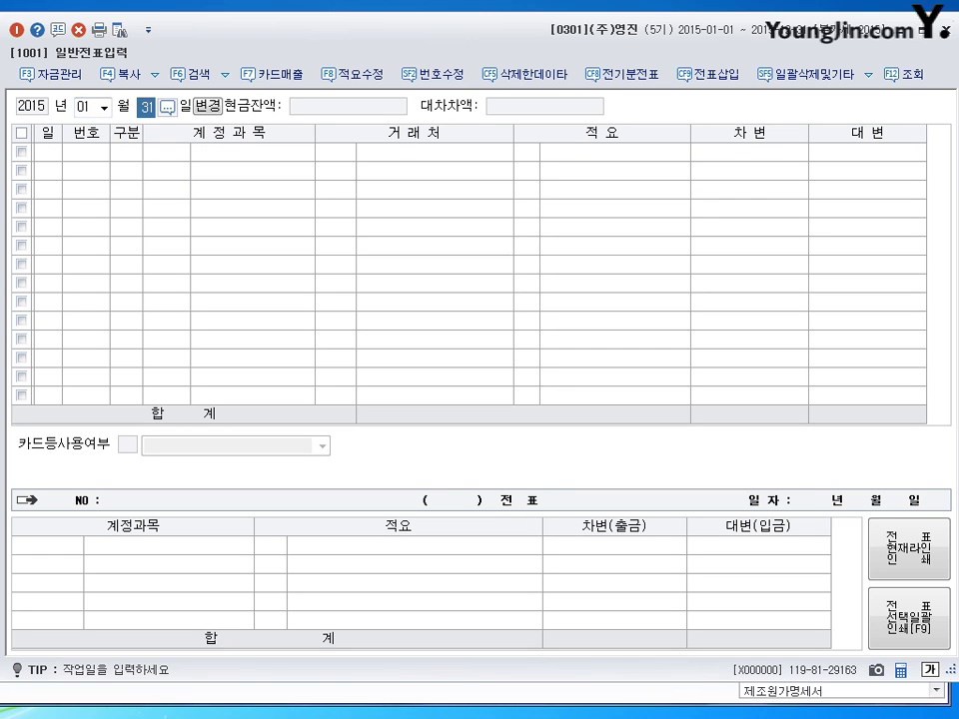
type("12")
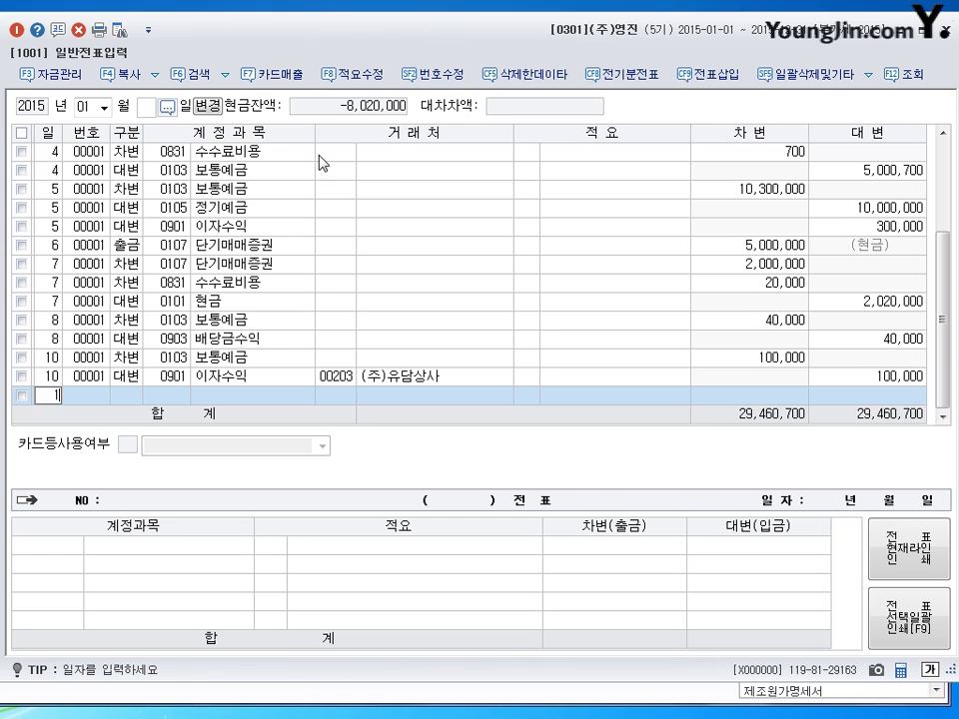
key("Return")
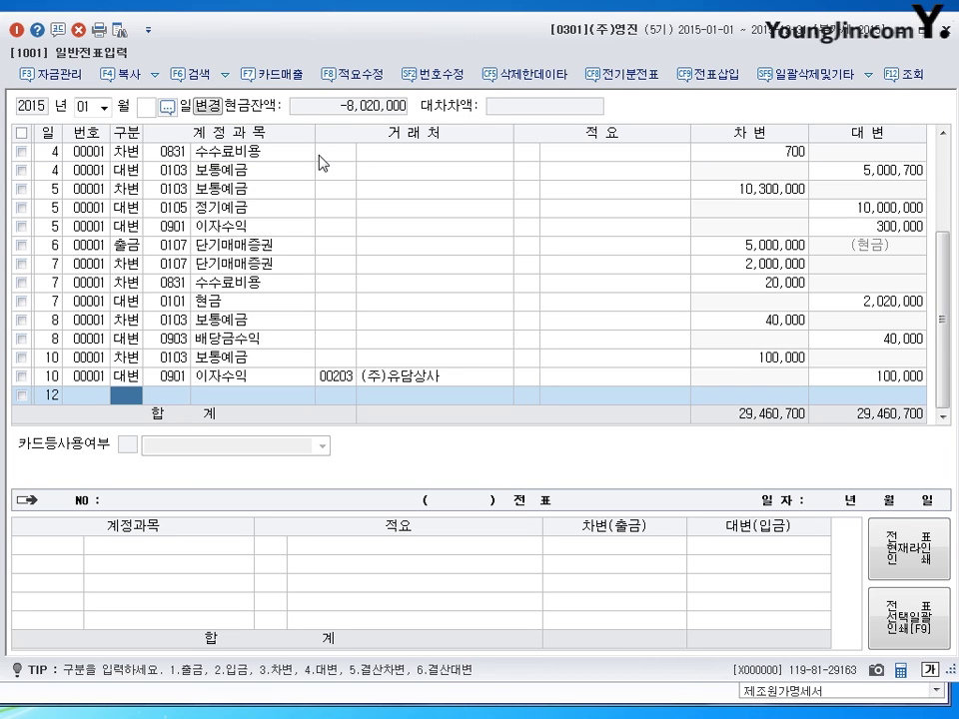
Step: Debit cash (0101) for 25,500,000 on the January 12 line
type("3")
key("Return")
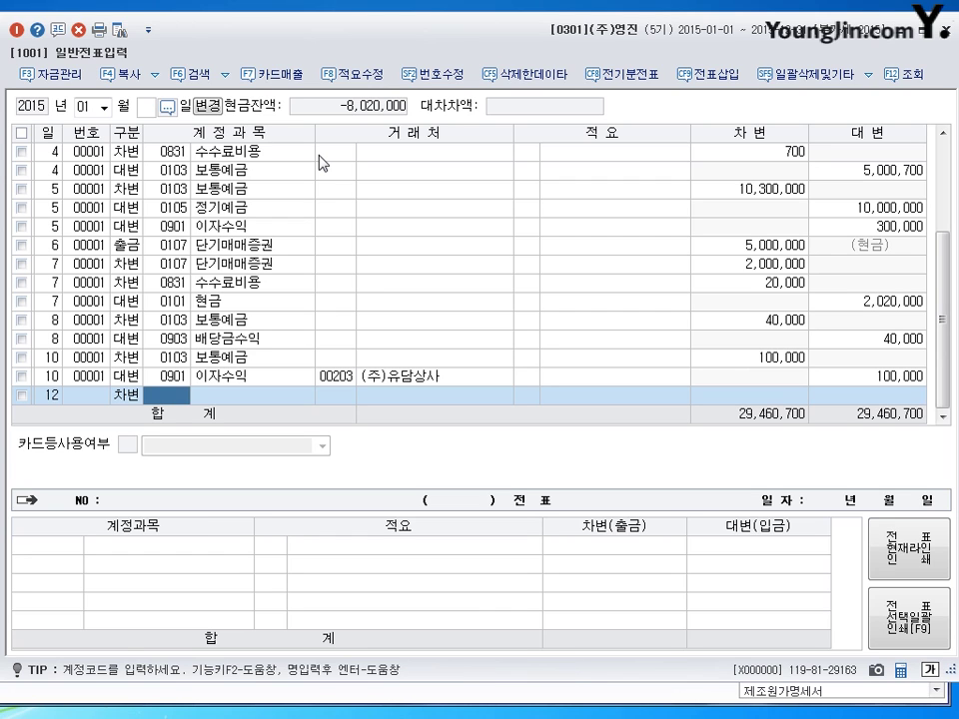
type("101")
key("Return")
key("Return")
key("Return")
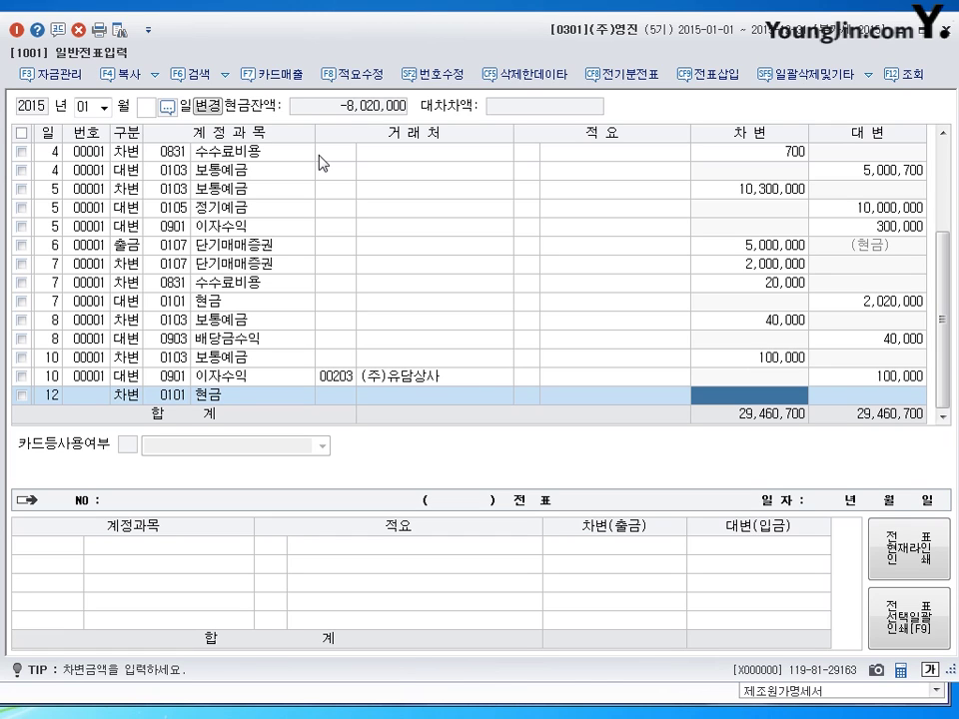
type("25500000")
key("Return")
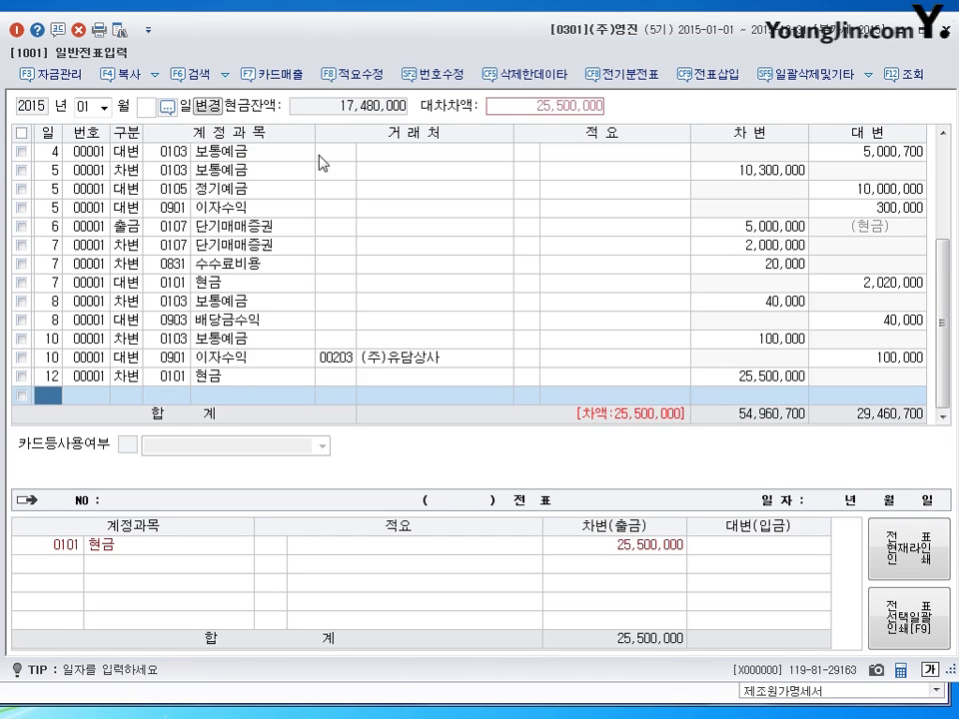
Step: Credit 0107 단기매매증권 for 24,000,000 on a second day-12 line
type("12")
key("Return")
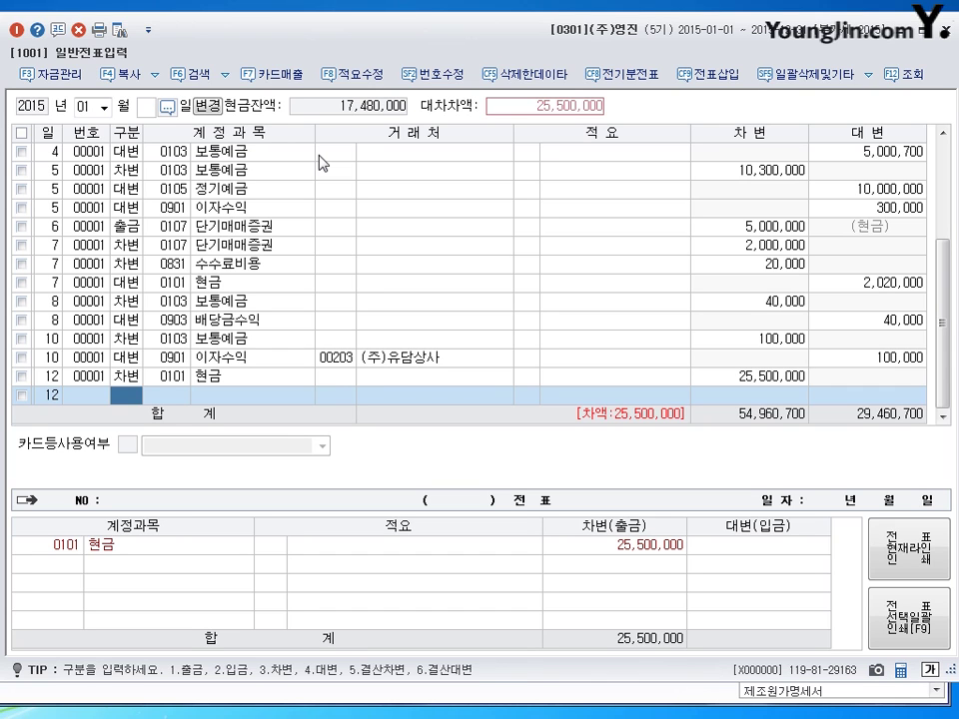
type("4")
key("Return")
type("107")
key("Return")
key("Return")
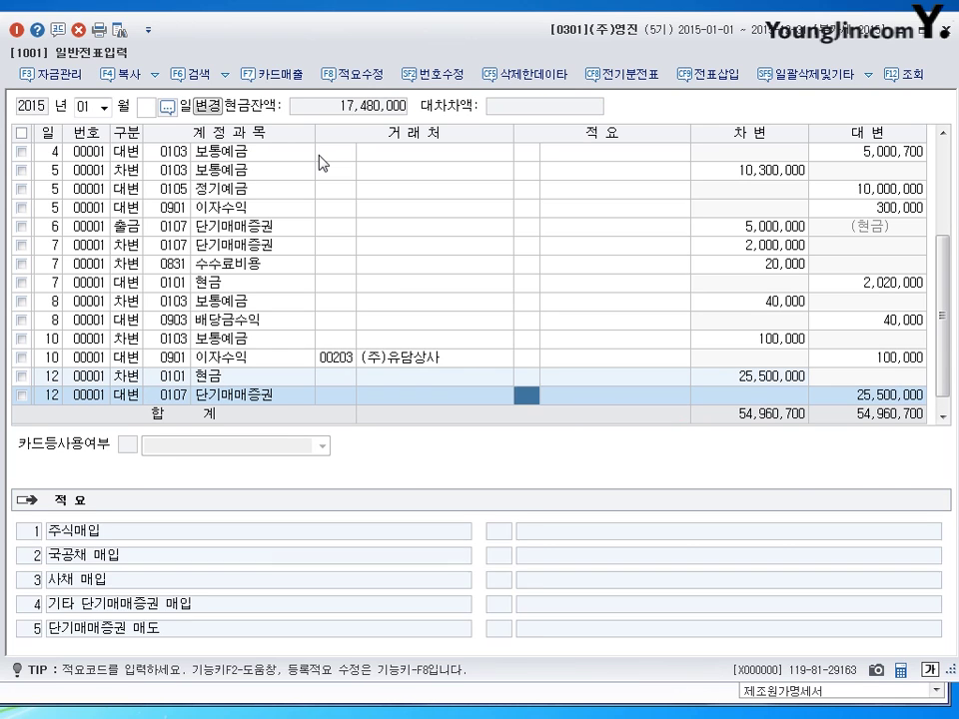
key("Return")
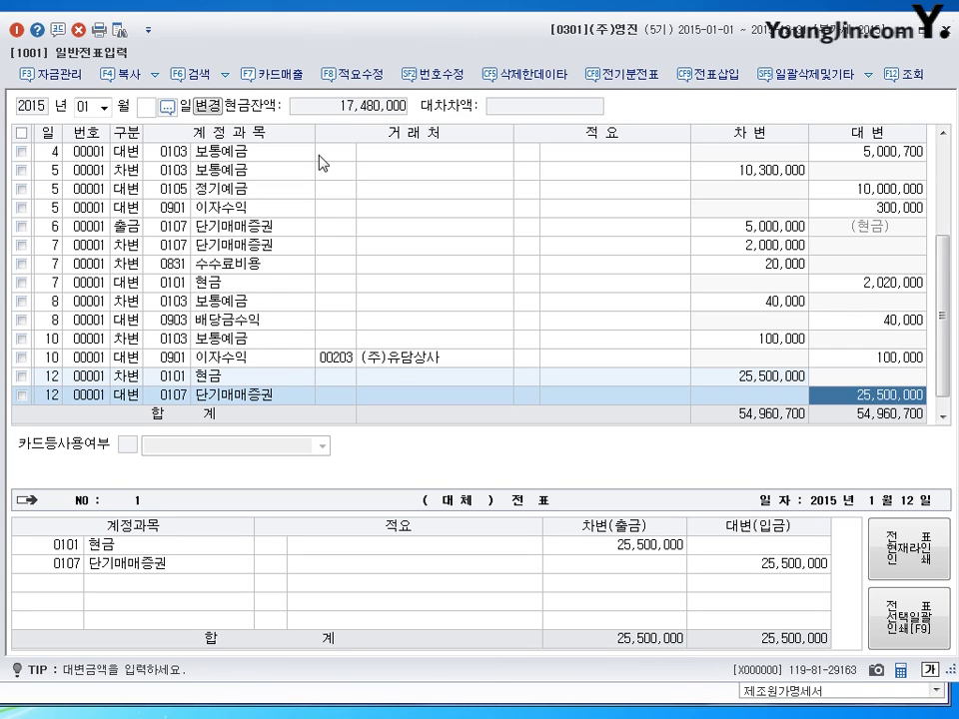
type("24000000")
key("Return")
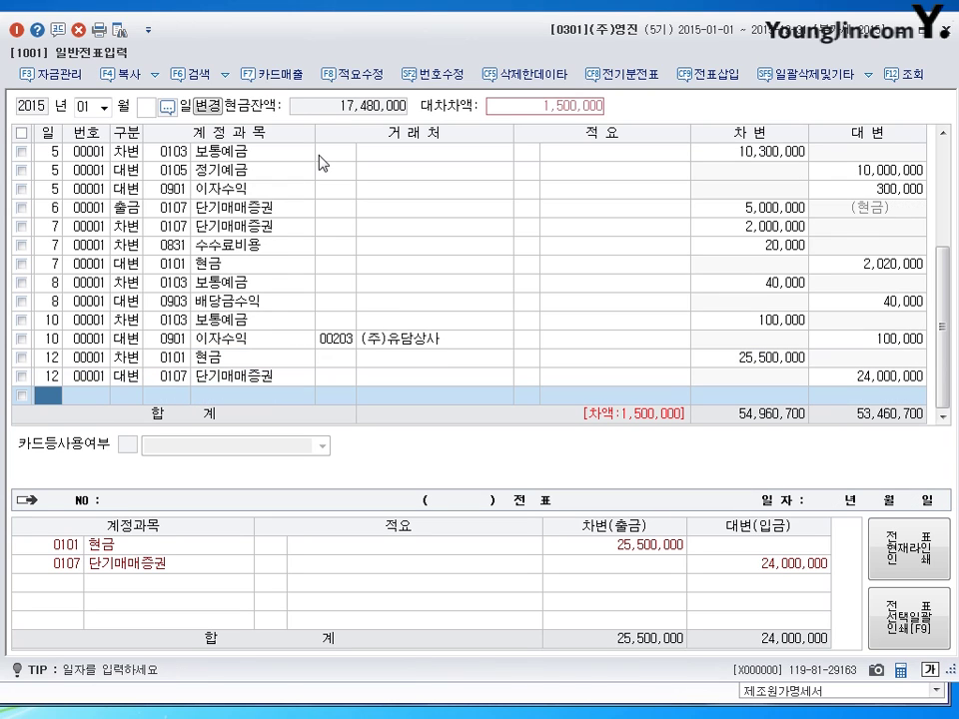
Step: Add a day-12 credit line on account 0906 for the remaining 1,500,000
type("12")
key("Return")
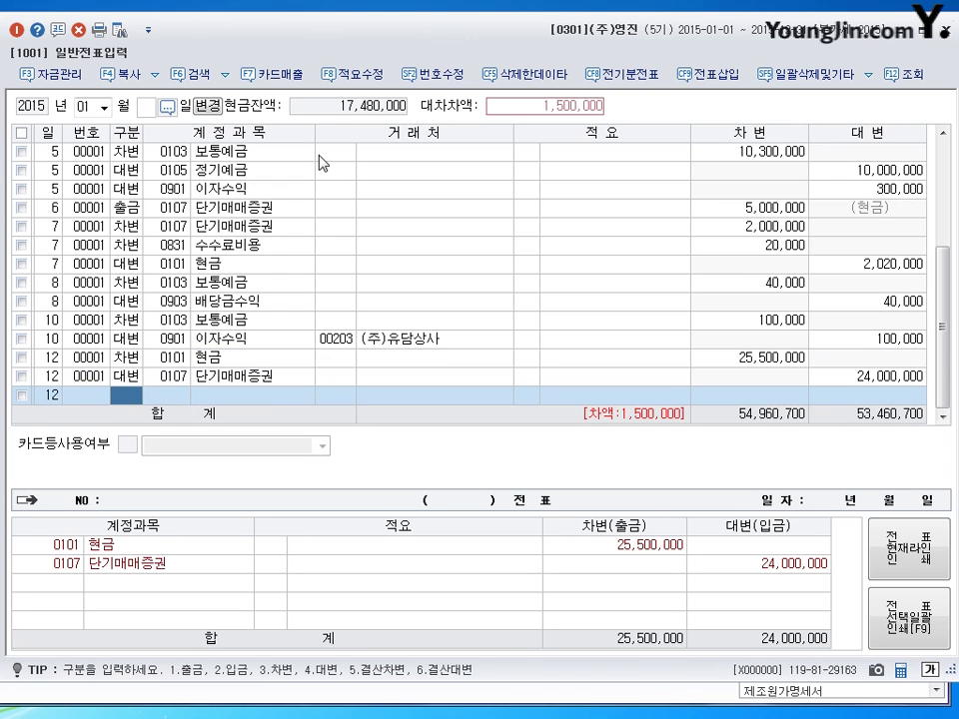
type("4")
key("Return")
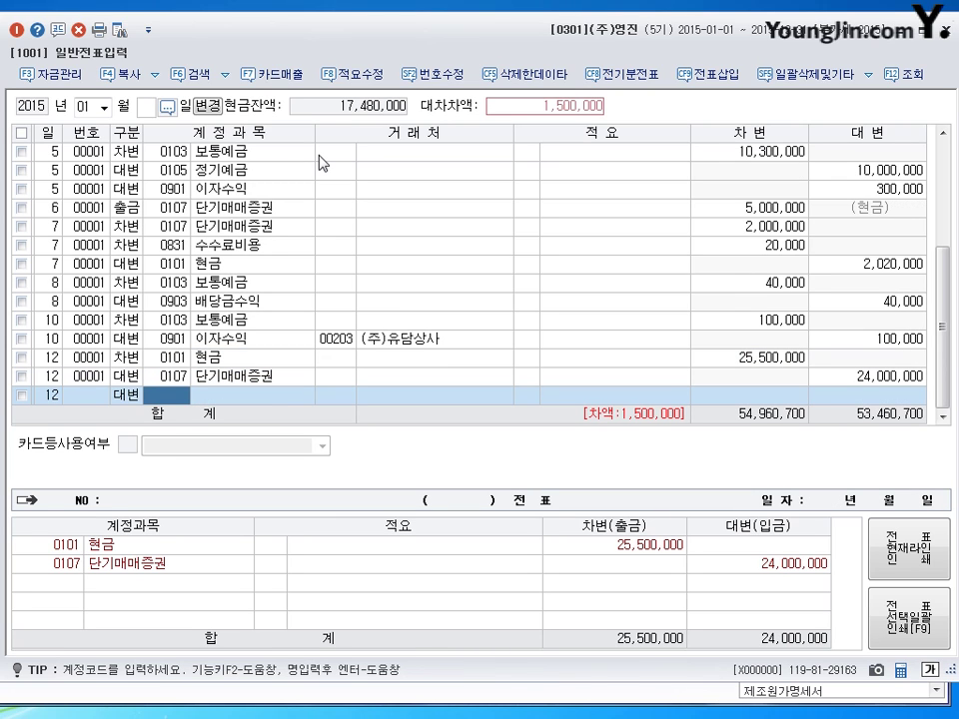
type("906")
key("Return")
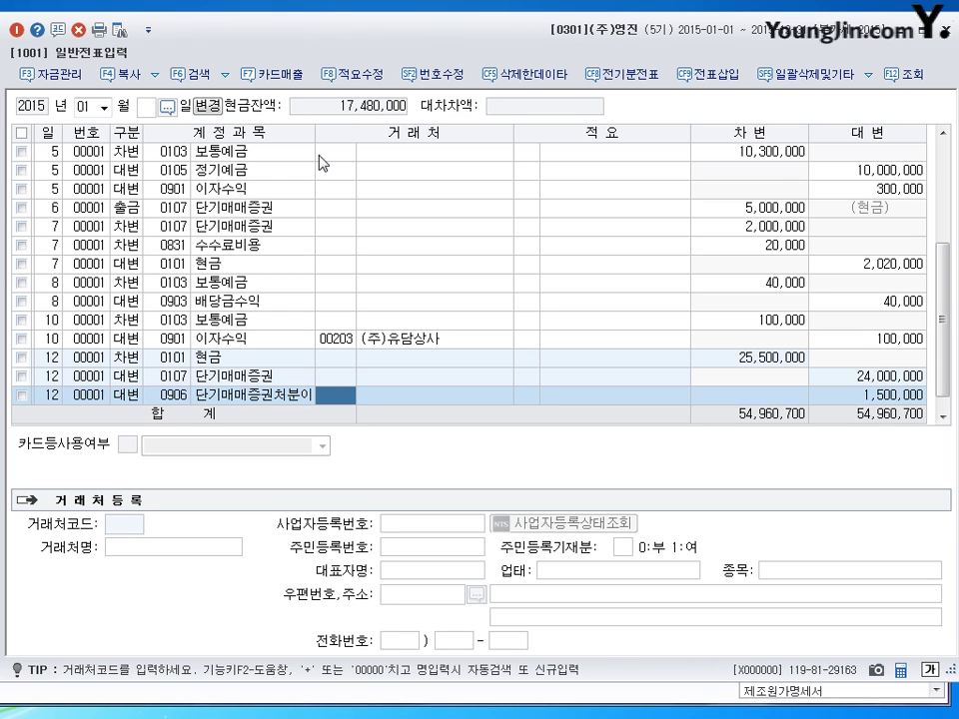
Step: Close out the January 12 voucher and begin a new line dated the 13th
left_click(857, 397)
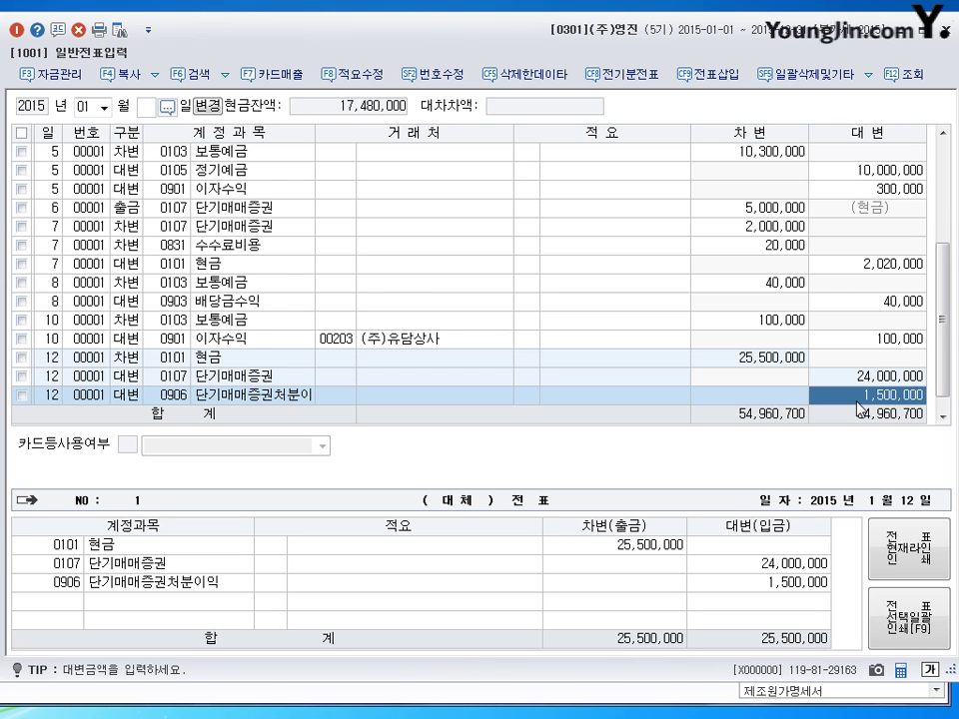
key("Return")
type("13")
key("Return")
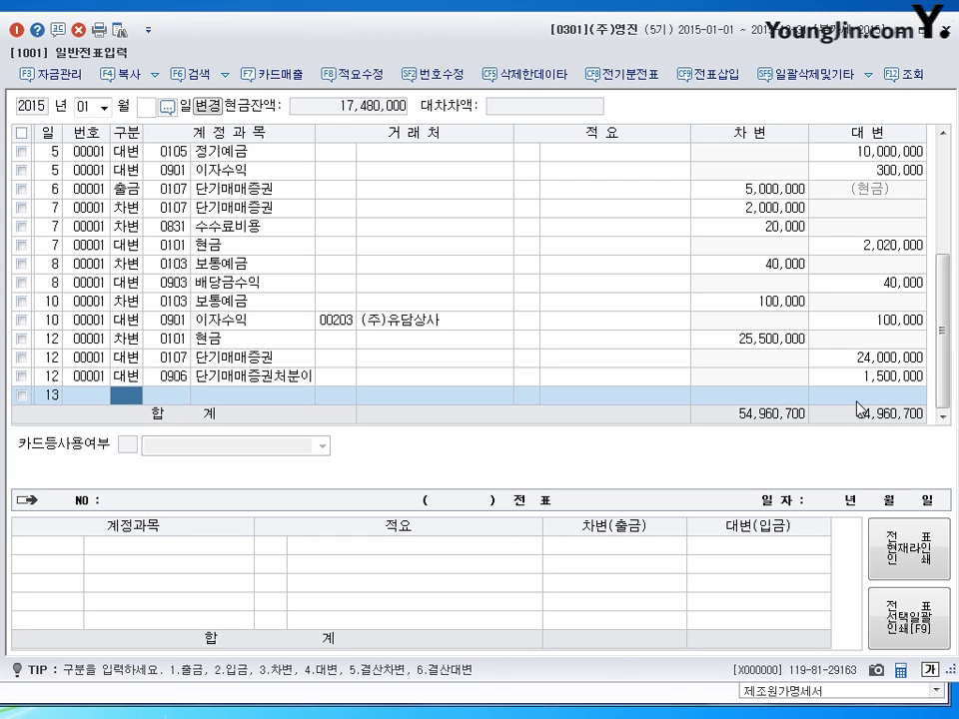
Step: Debit cash (0101) for 2,000,000 on the January 13 line
type("3")
key("Return")
type("101")
key("Return")
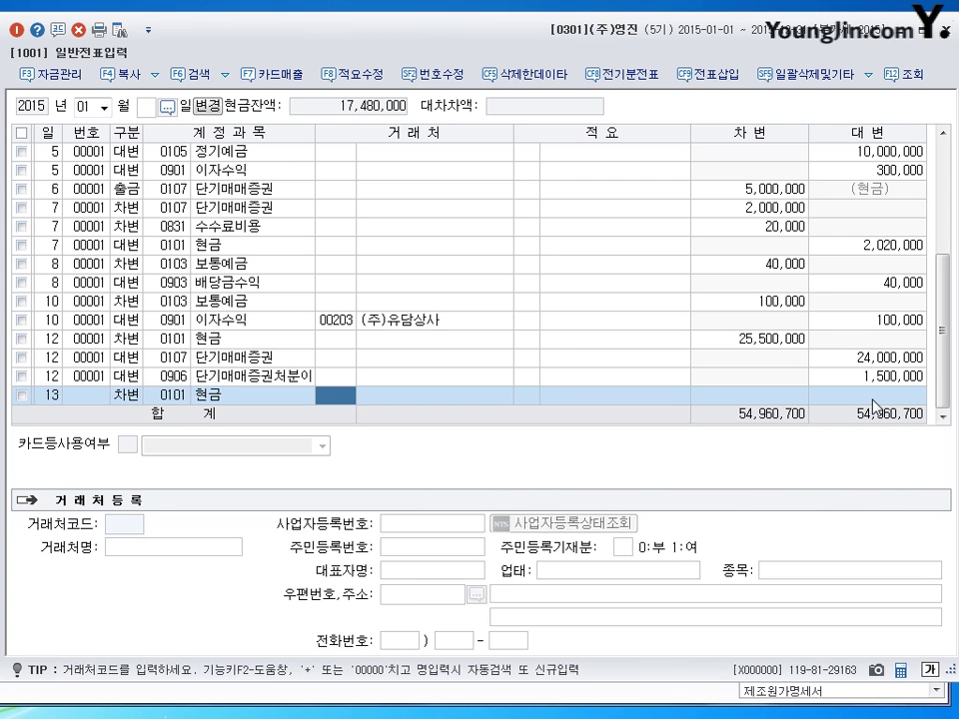
key("Return")
key("Return")
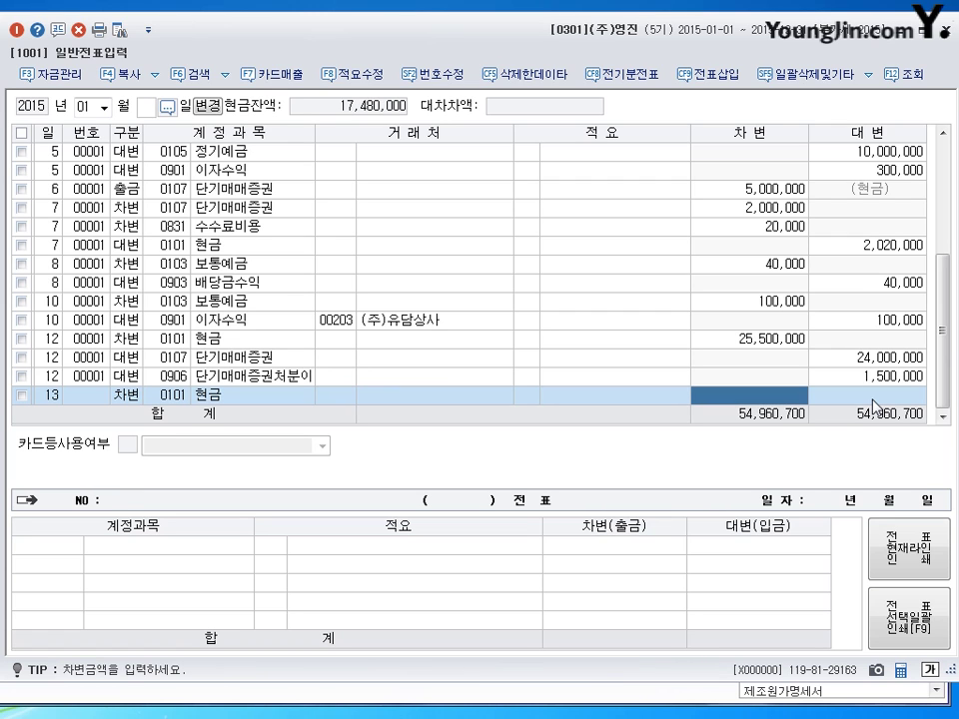
type("2000000")
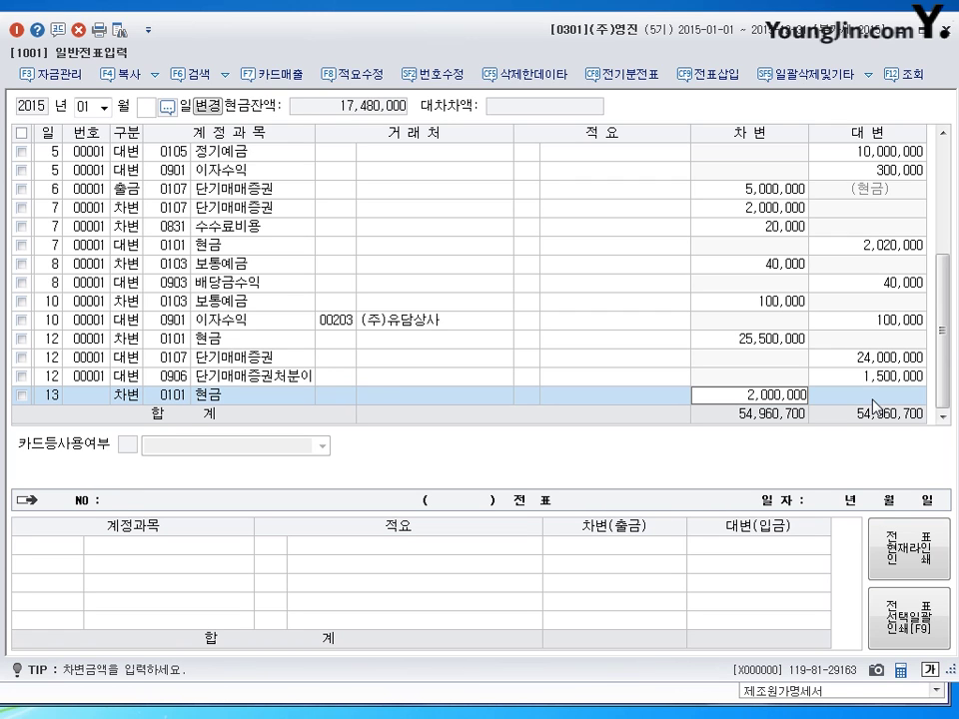
key("Return")
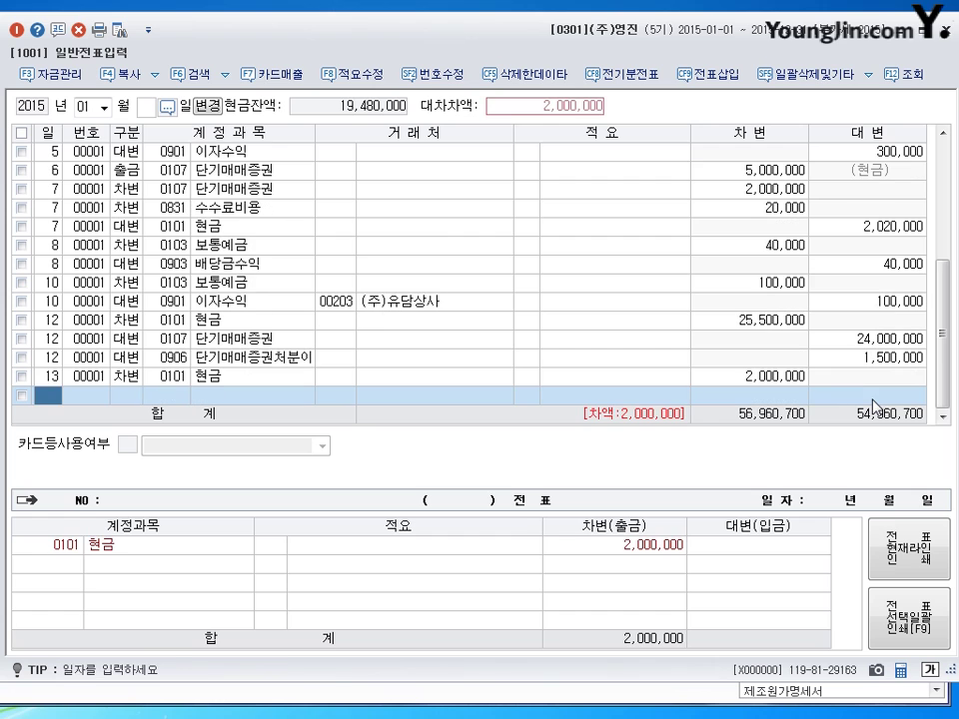
Step: Credit 0107 단기매매증권 1,800,000 and 0906 gain on disposal 200,000
key("Return")
type("4")
key("Return")
type("107")
key("Return")
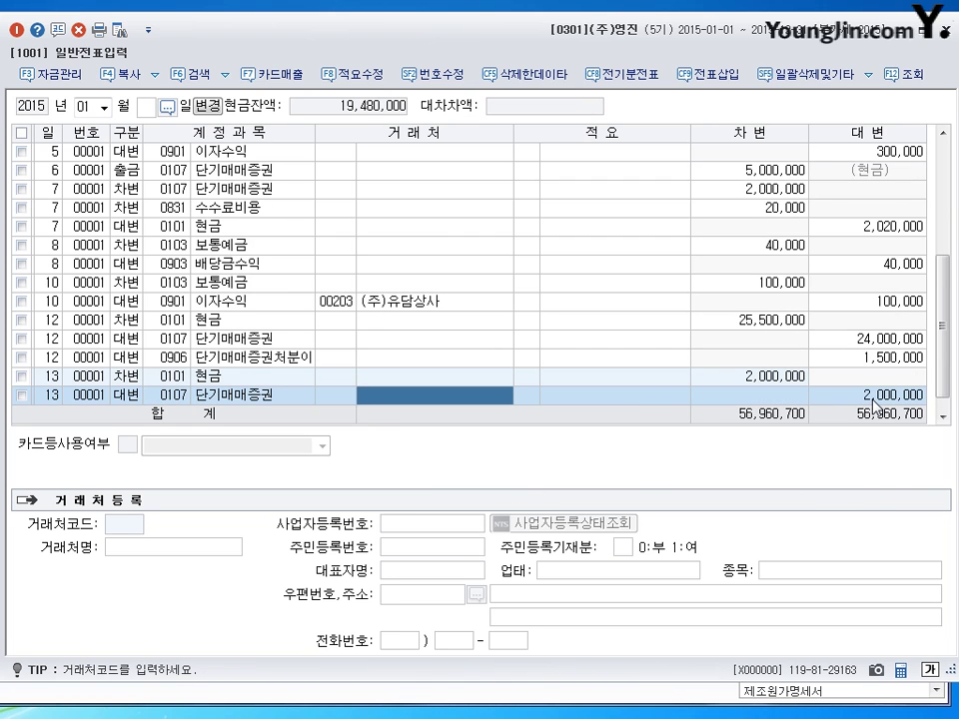
key("Return")
key("Return")
type("1800000")
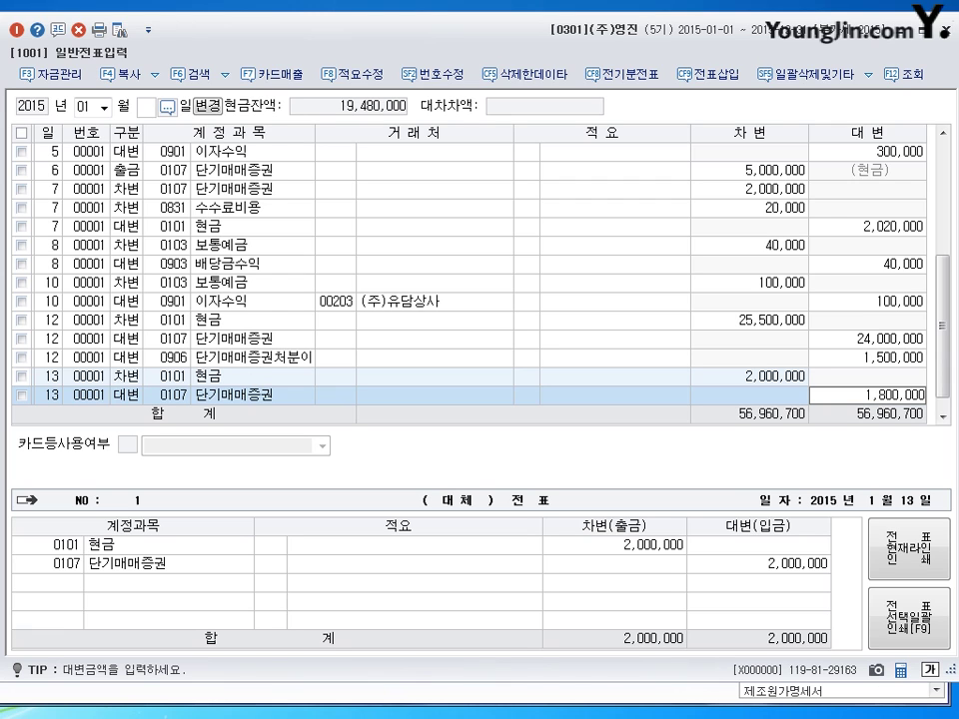
key("Return")
key("4")
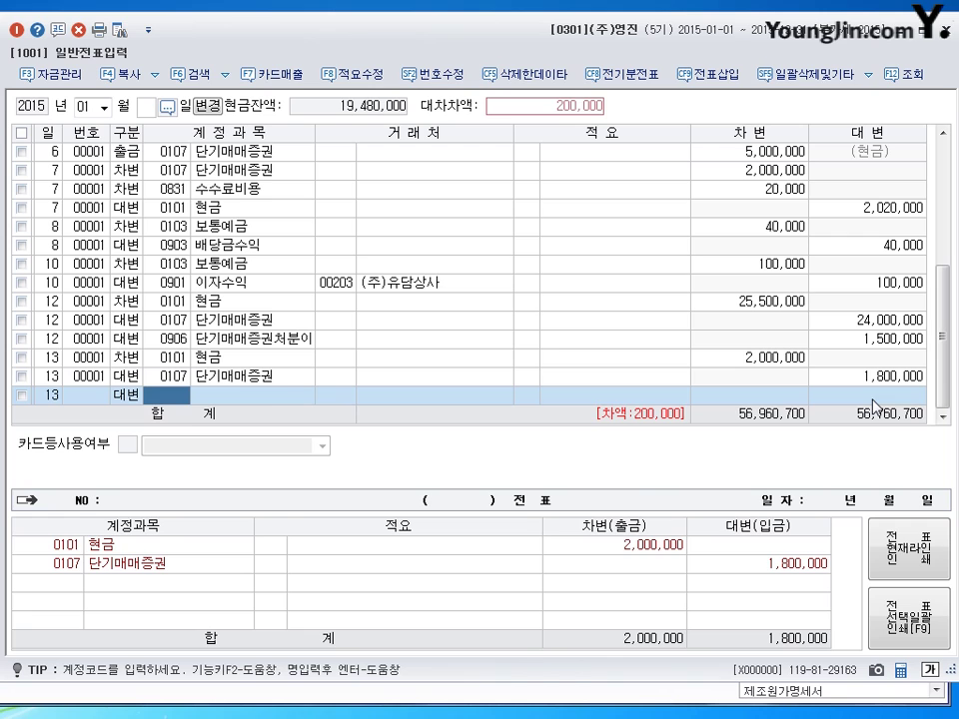
type("906")
key("Return")
key("Return")
key("Return")
key("Return")
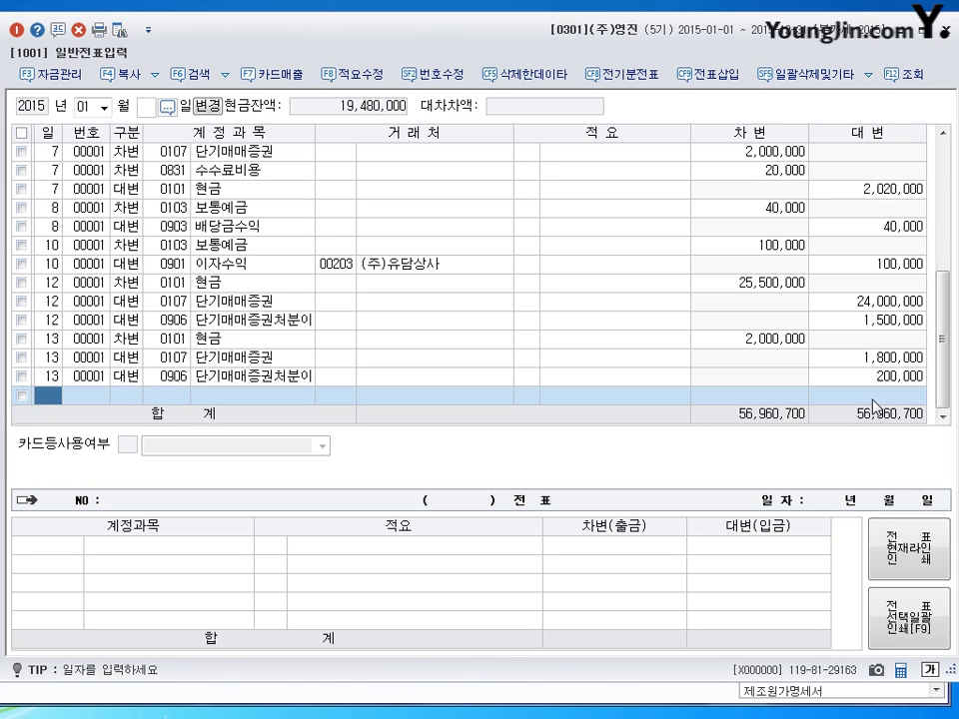
Step: Date the new journal line January 14, then leave the entry window briefly
type("14")
key("Return")
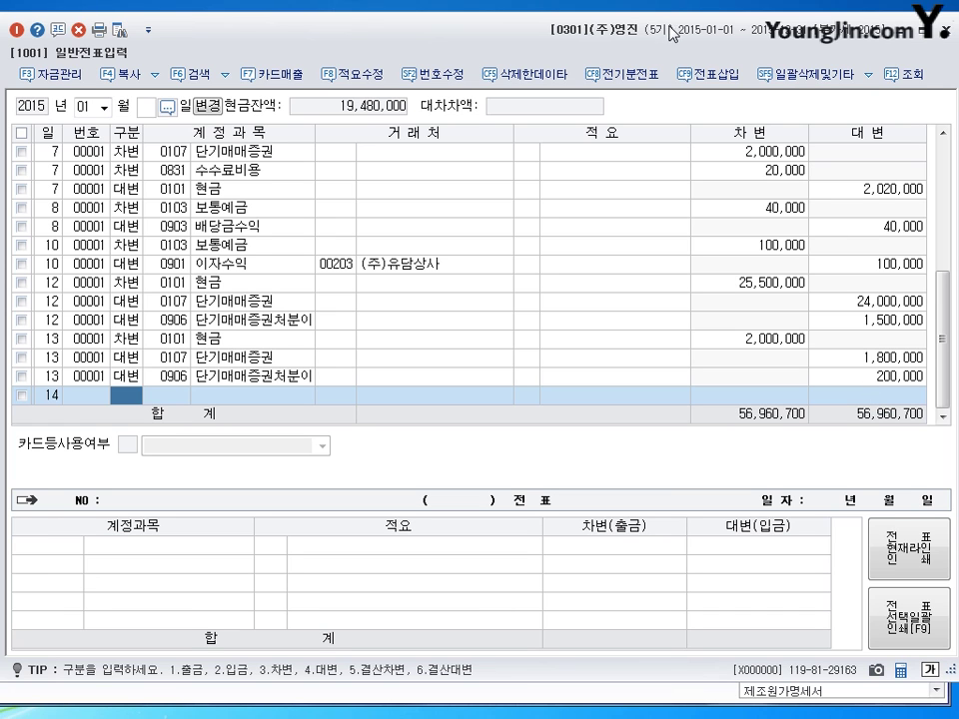
key("Escape")
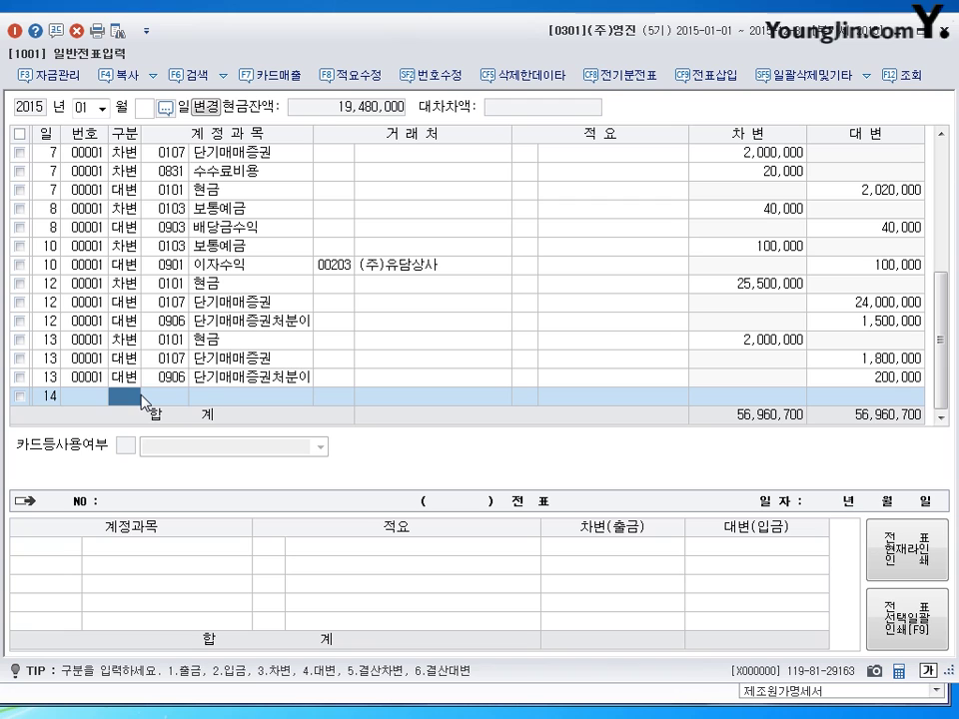
Step: Make the day-14 line a debit to 0108 외상매출금
type("3")
key("Return")
type("0108")
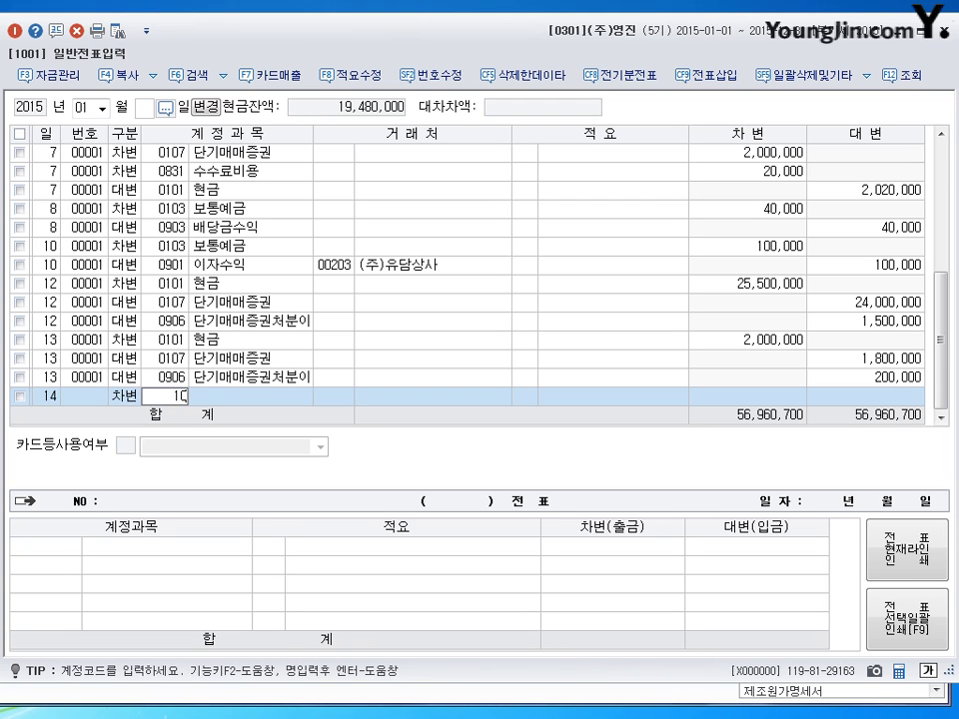
key("Return")
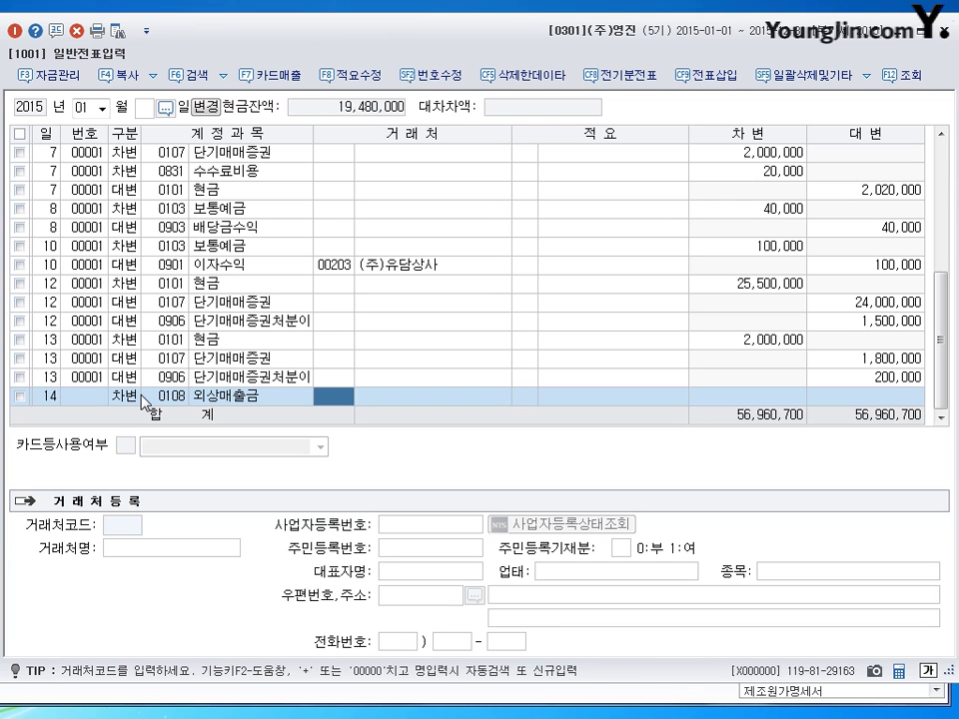
Step: Register new customer 민영상사 under customer code 00200 for the line
type("00000")
key("Return")
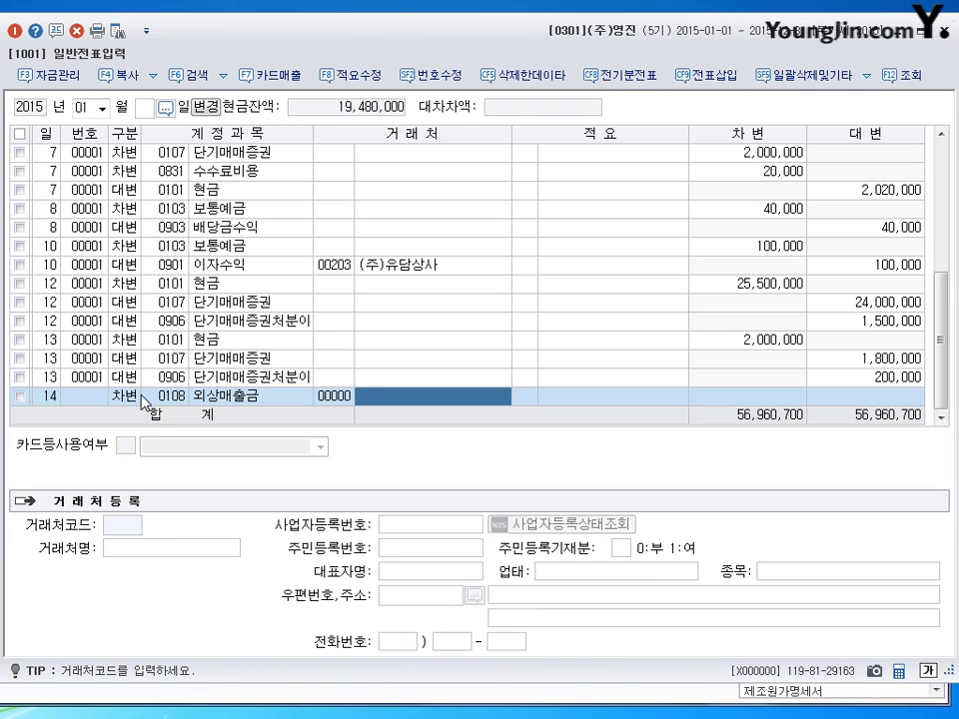
type("민영상사")
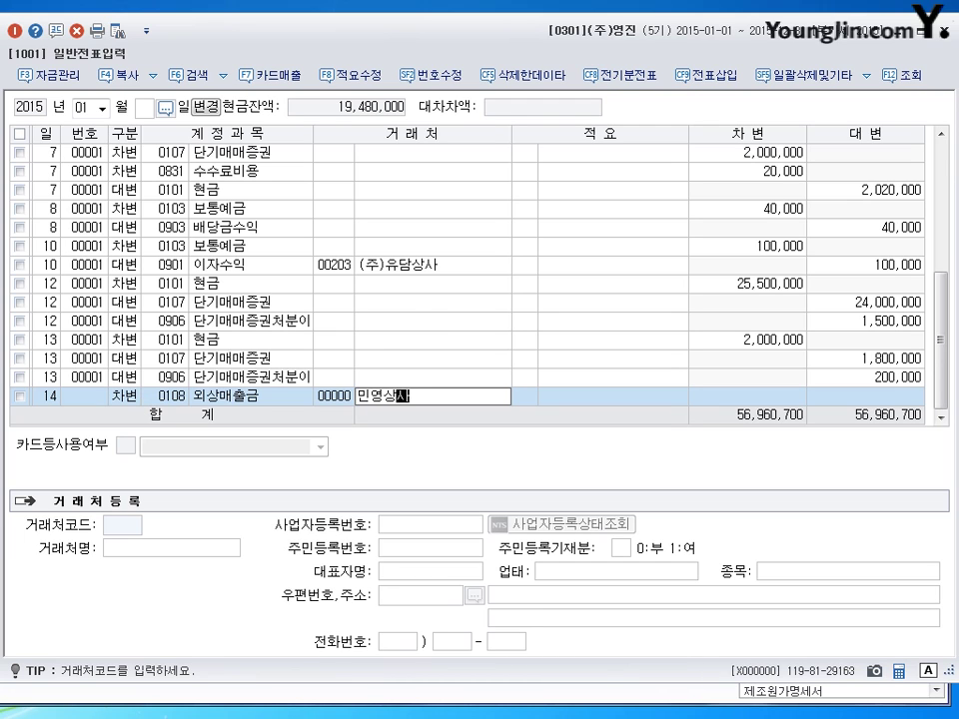
key("Return")
left_click_drag(469, 293, 496, 282)
left_click_drag(441, 297, 402, 313)
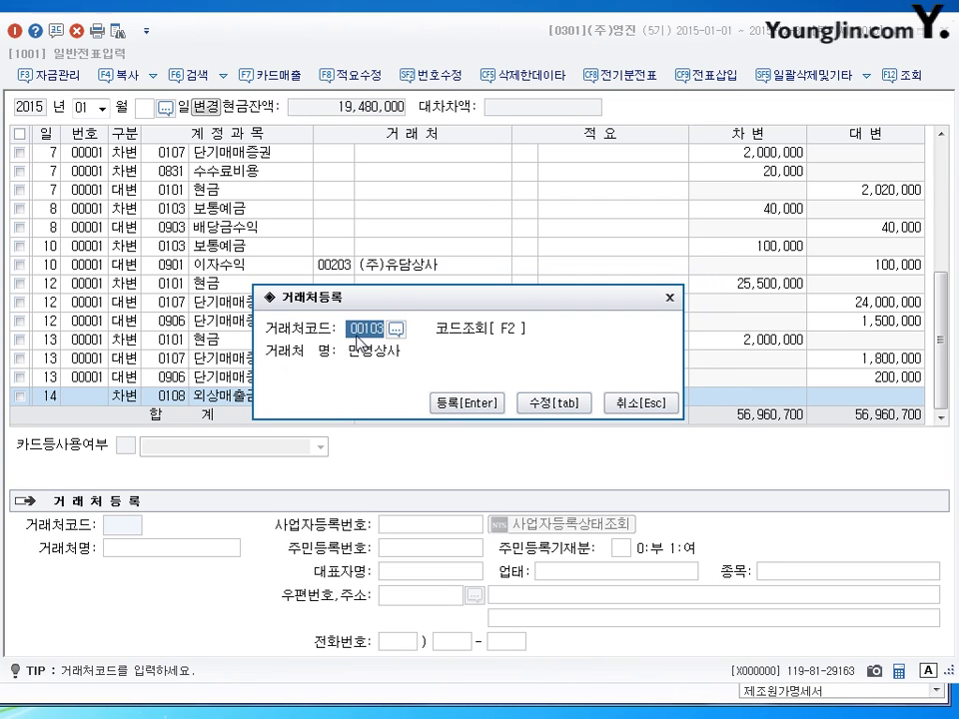
type("200")
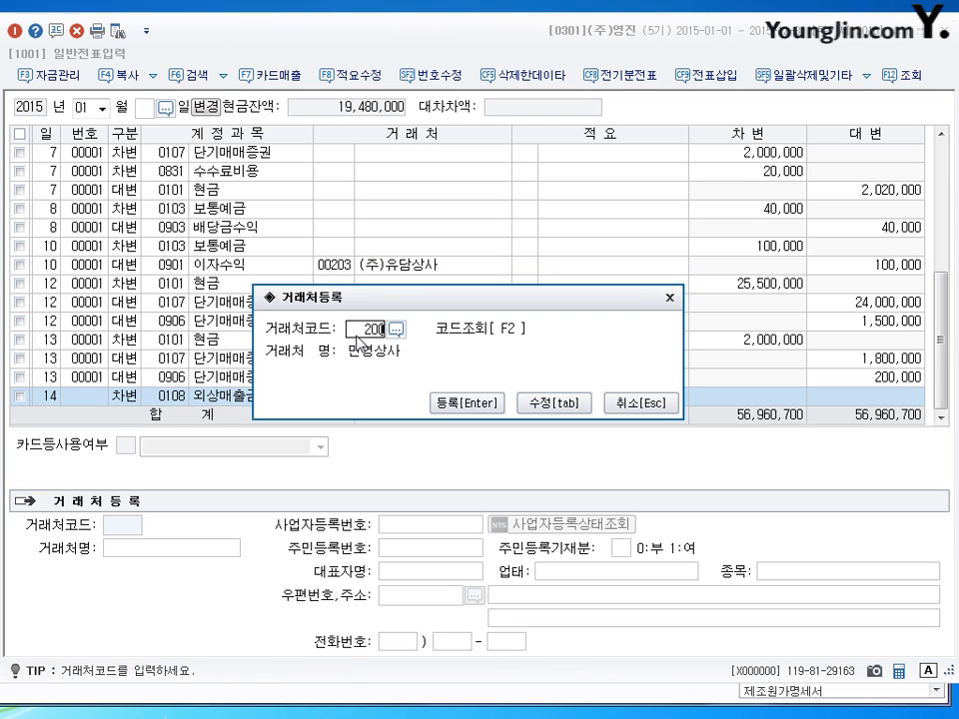
left_click(555, 404)
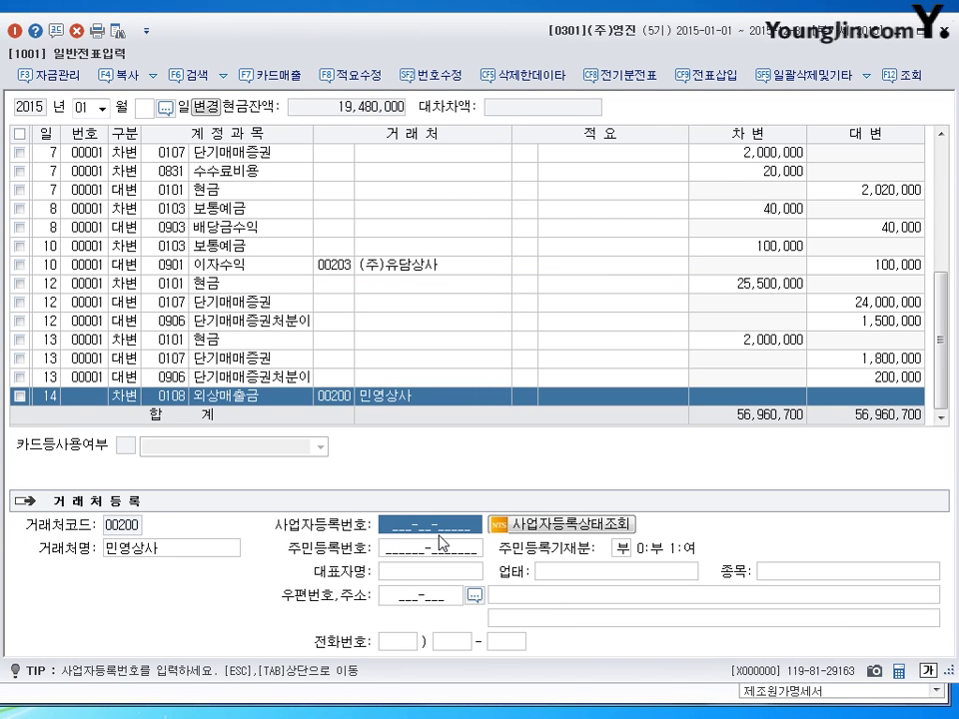
Step: Enter 민영상사's business registration number, representative's name, business type 도매 and item 전자
type("112-")
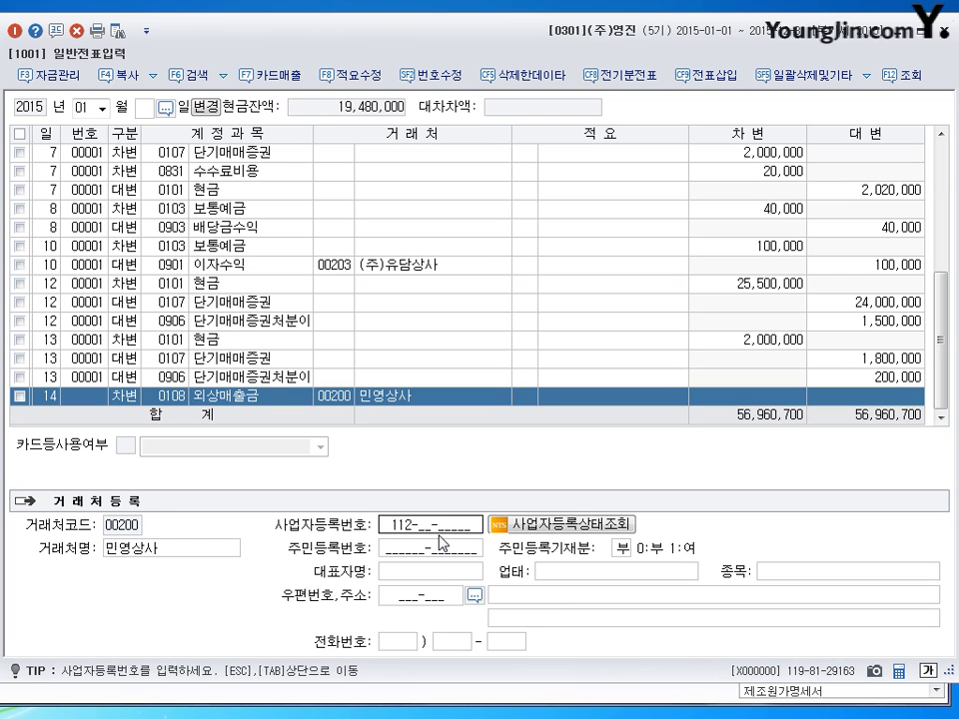
type("12-58545")
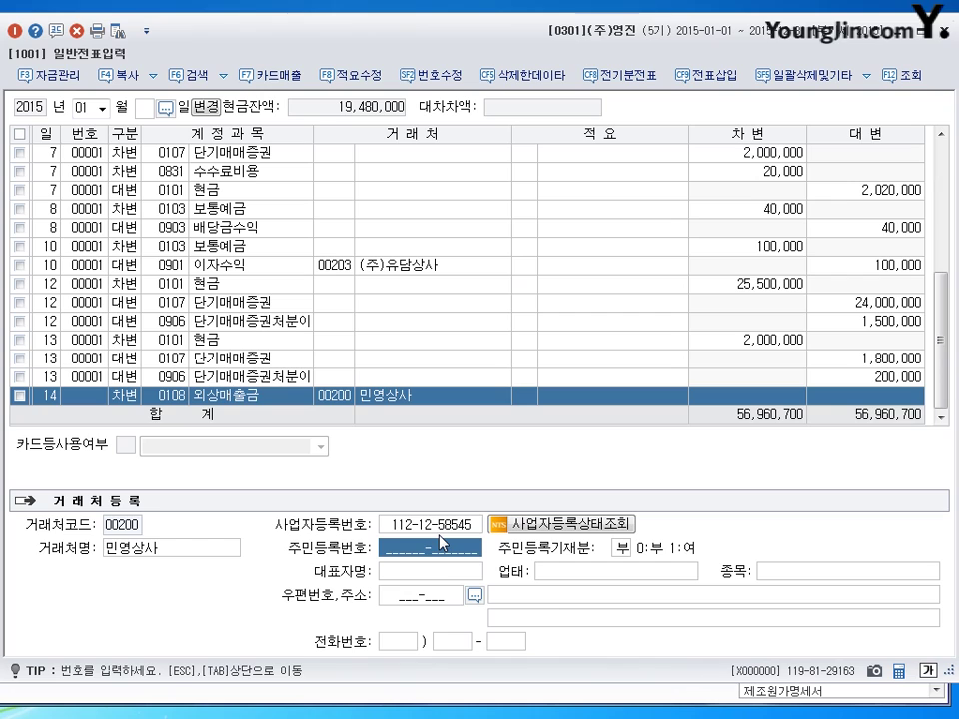
key("Return")
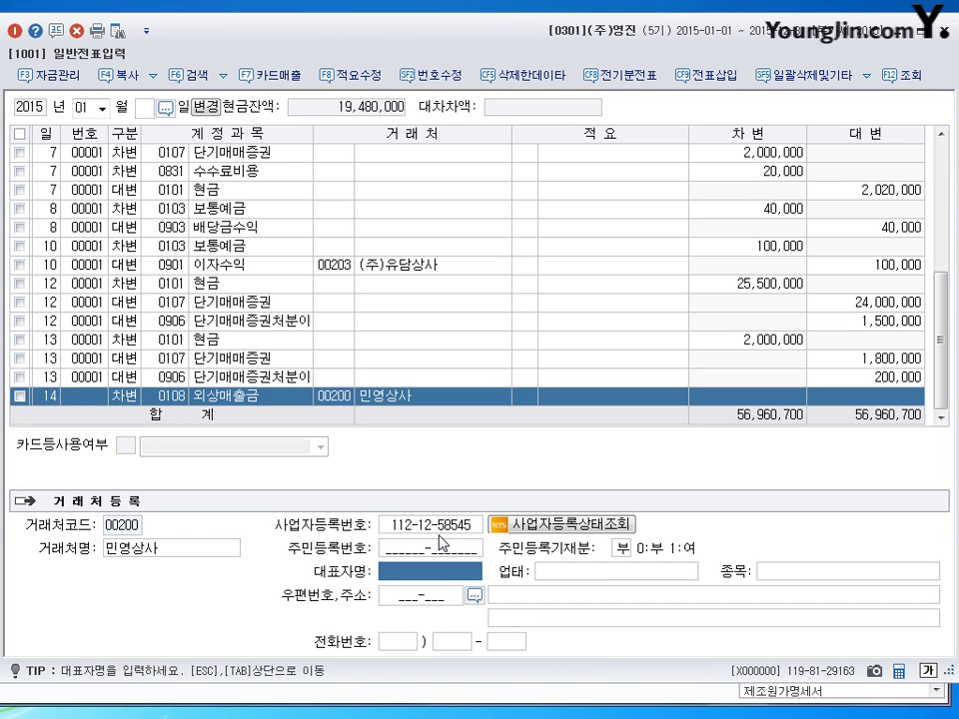
key("Hangul")
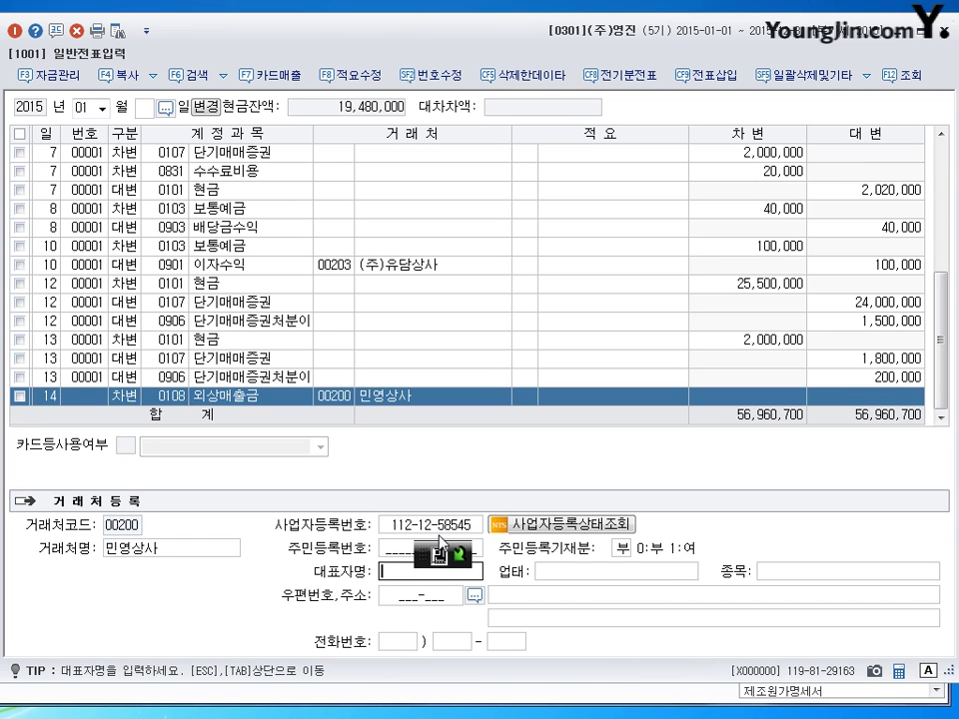
type("이민영")
key("Return")
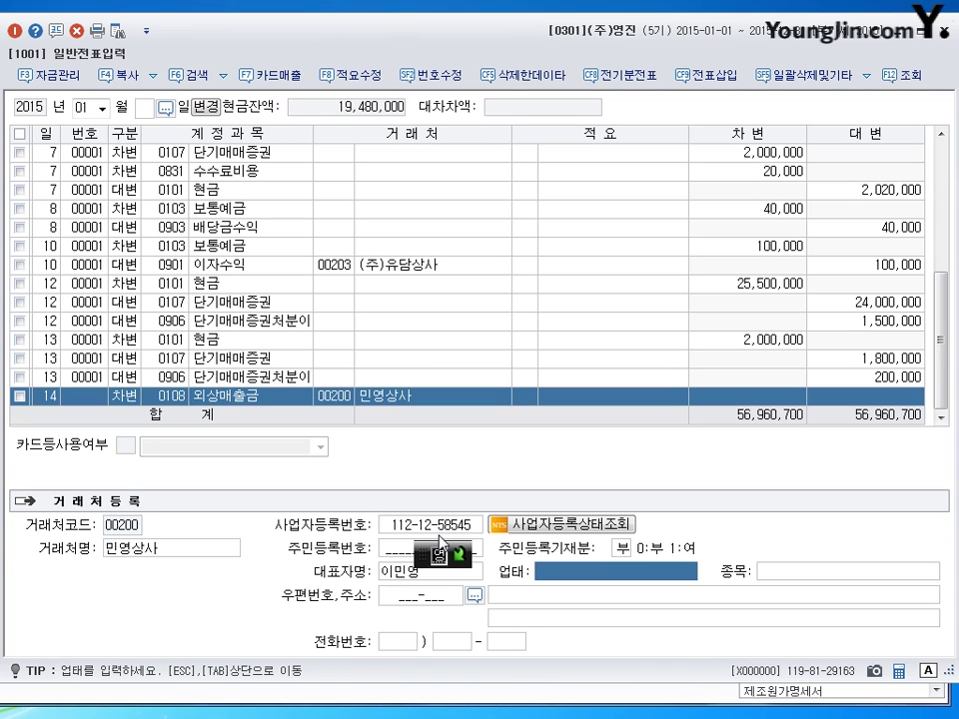
type("ㄷ")
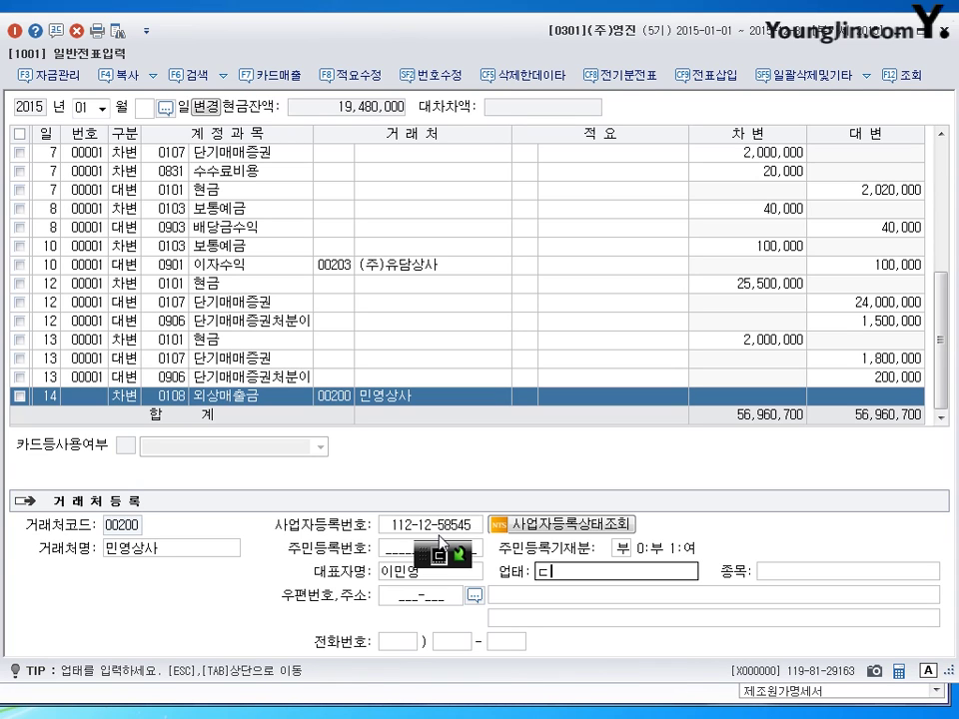
type("도매")
key("Return")
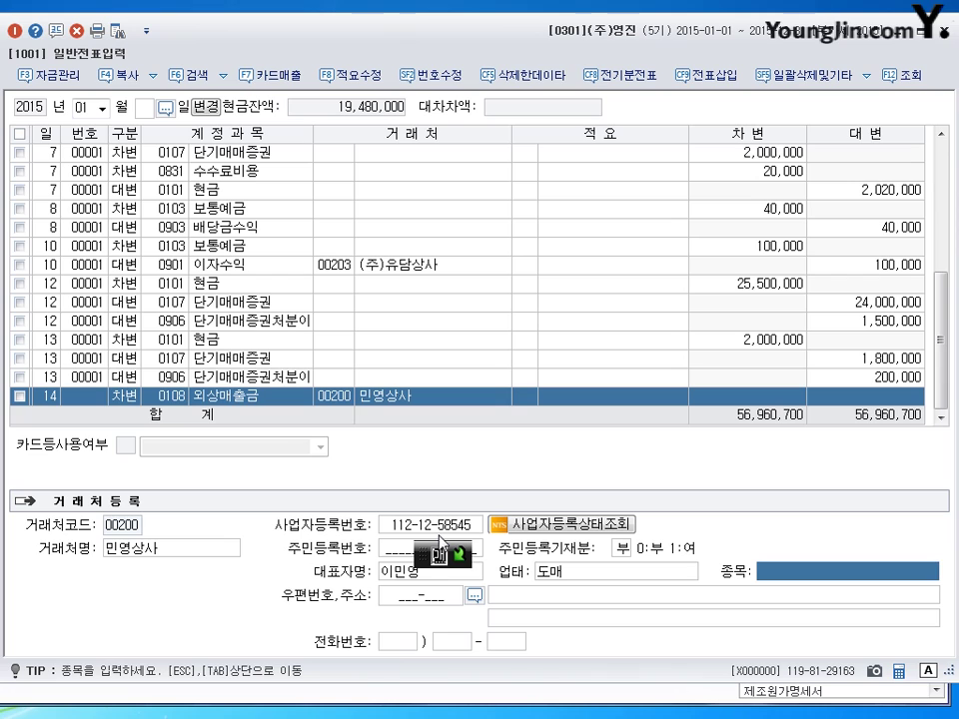
type("전자")
key("Return")
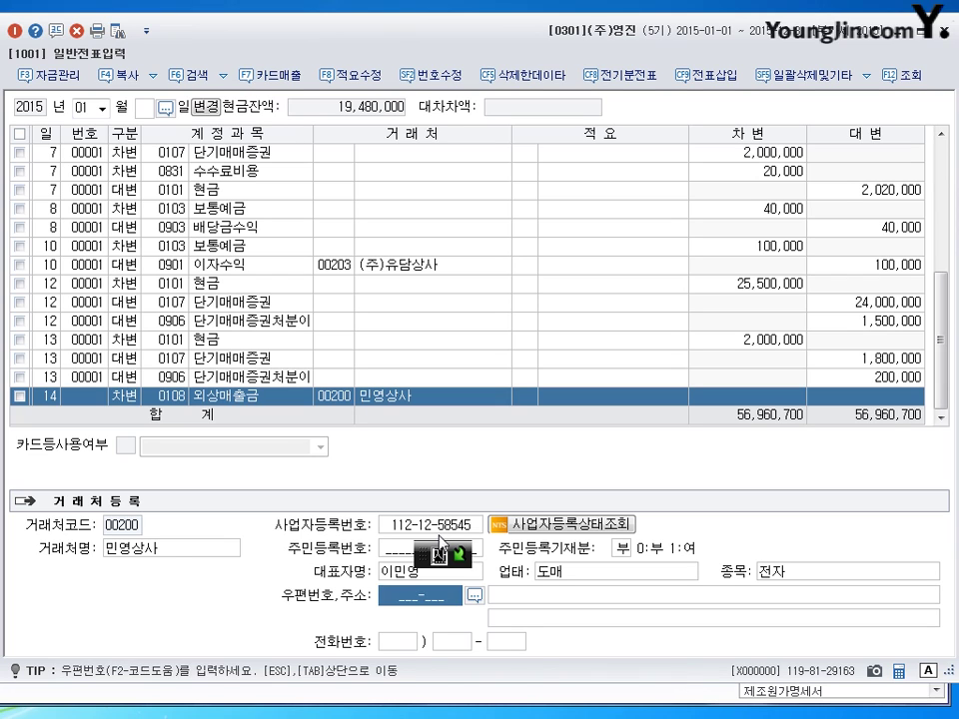
Step: Leave postal code, address and phone blank and return to the debit amount
key("Return")
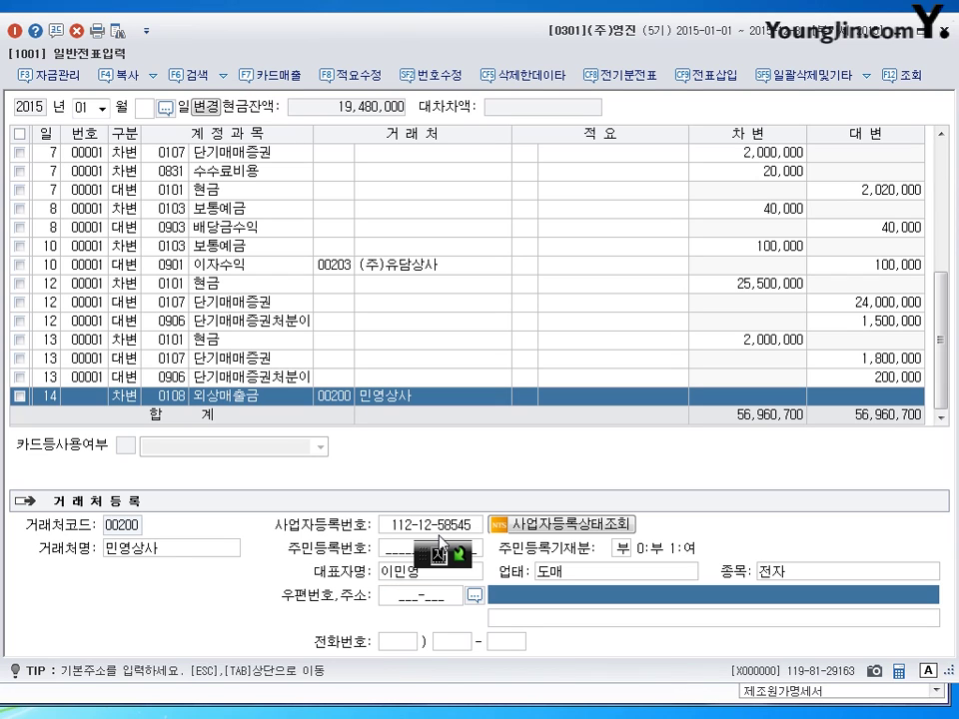
left_click(545, 620)
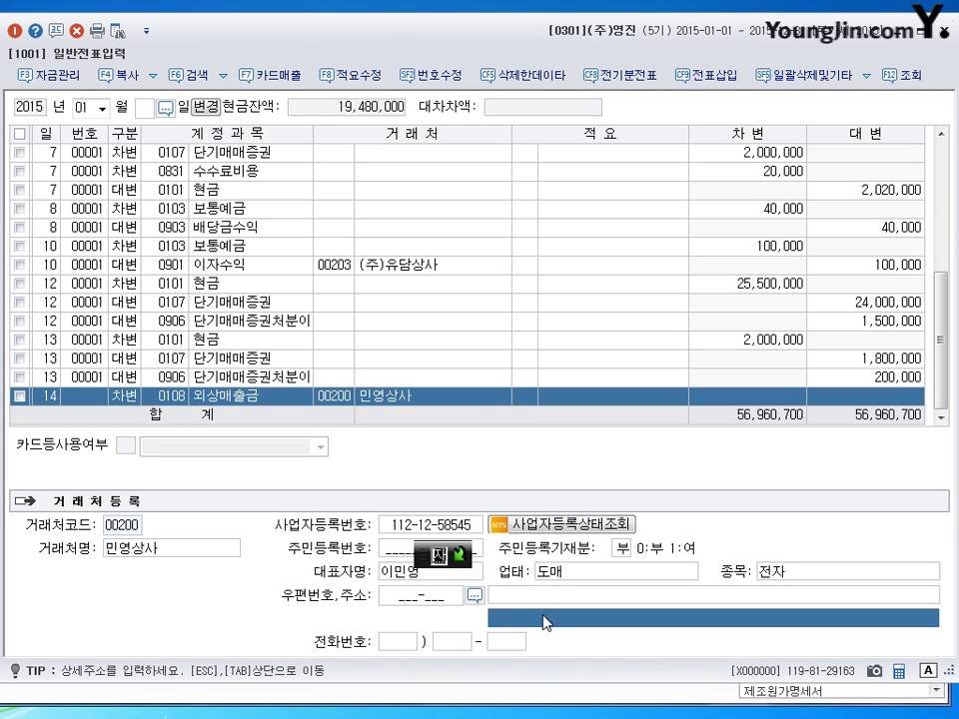
key("Return")
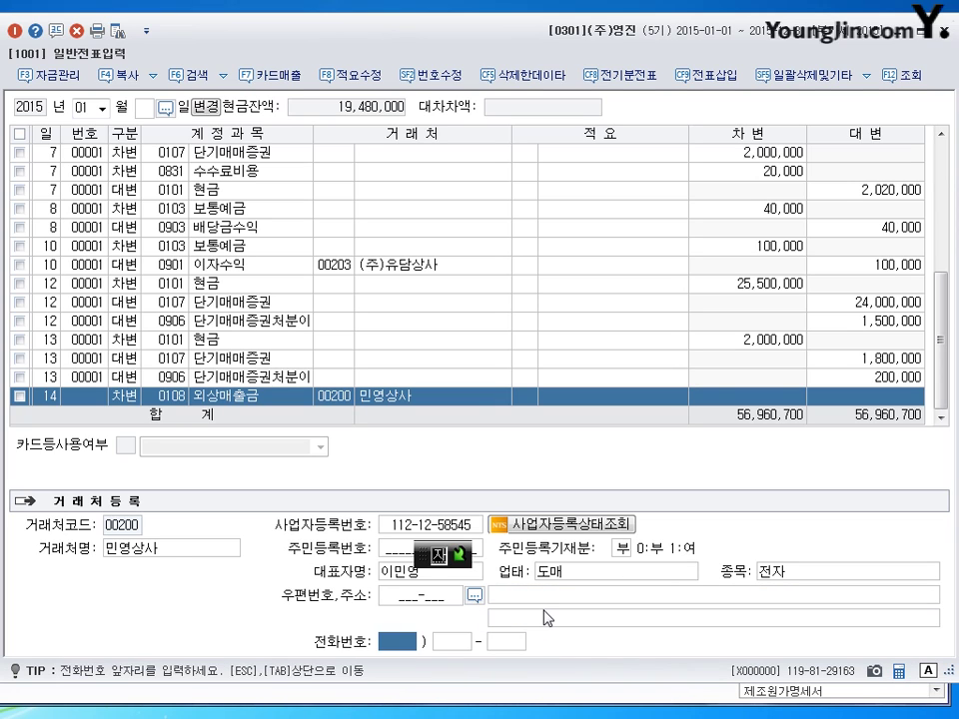
key("Return")
key("Return")
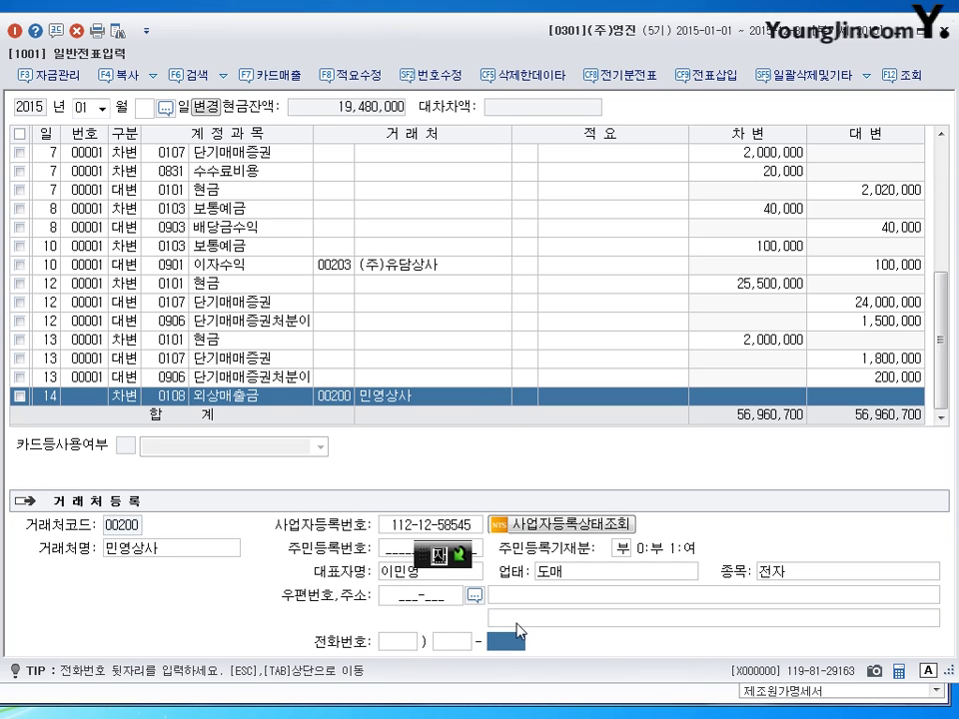
key("Escape")
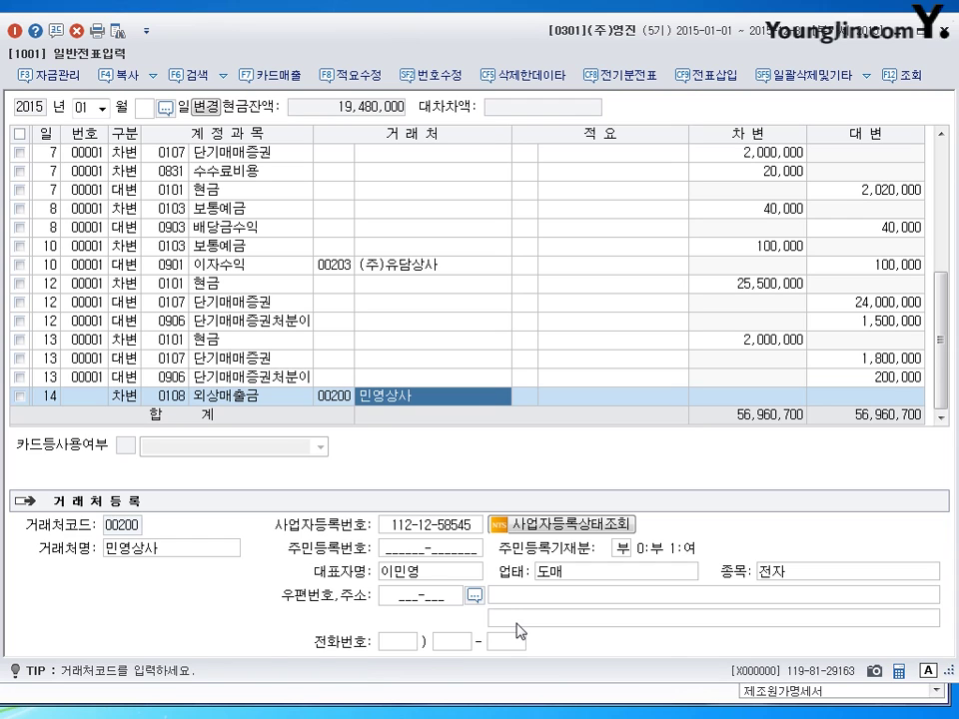
key("Return")
key("Return")
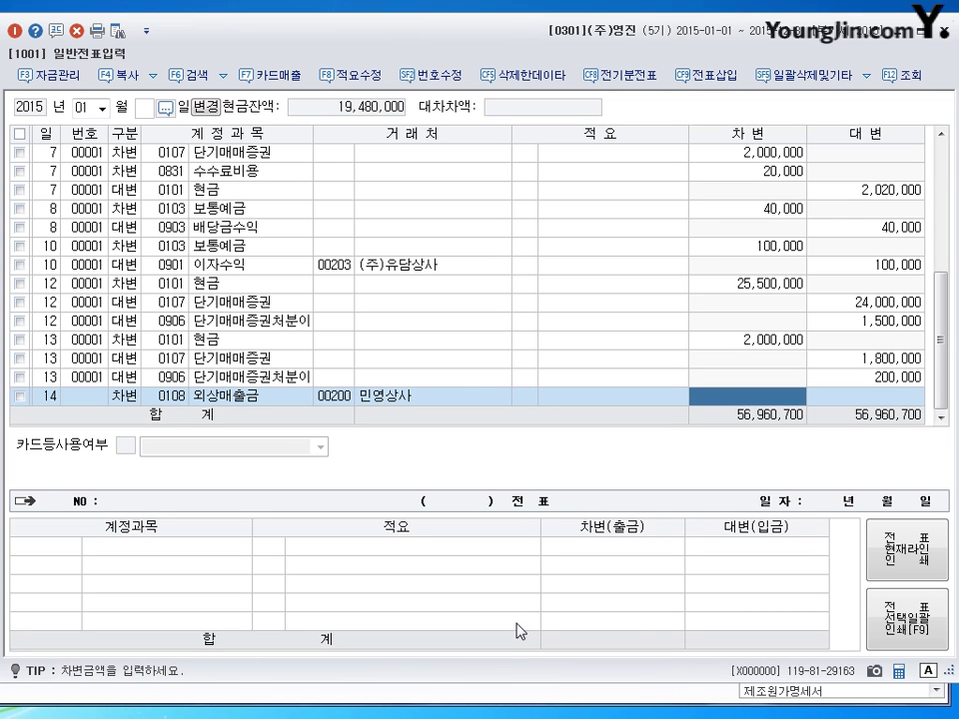
Step: Debit 외상매출금 7,000,000 and start a credit line on 0404 제품매출
type("7000000")
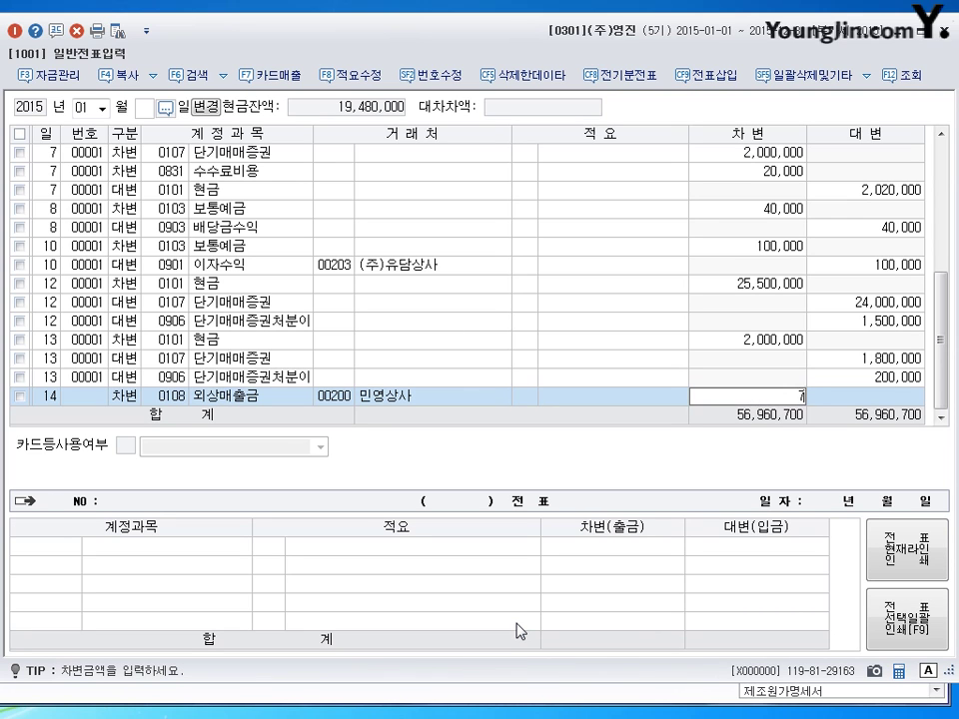
key("Return")
key("Return")
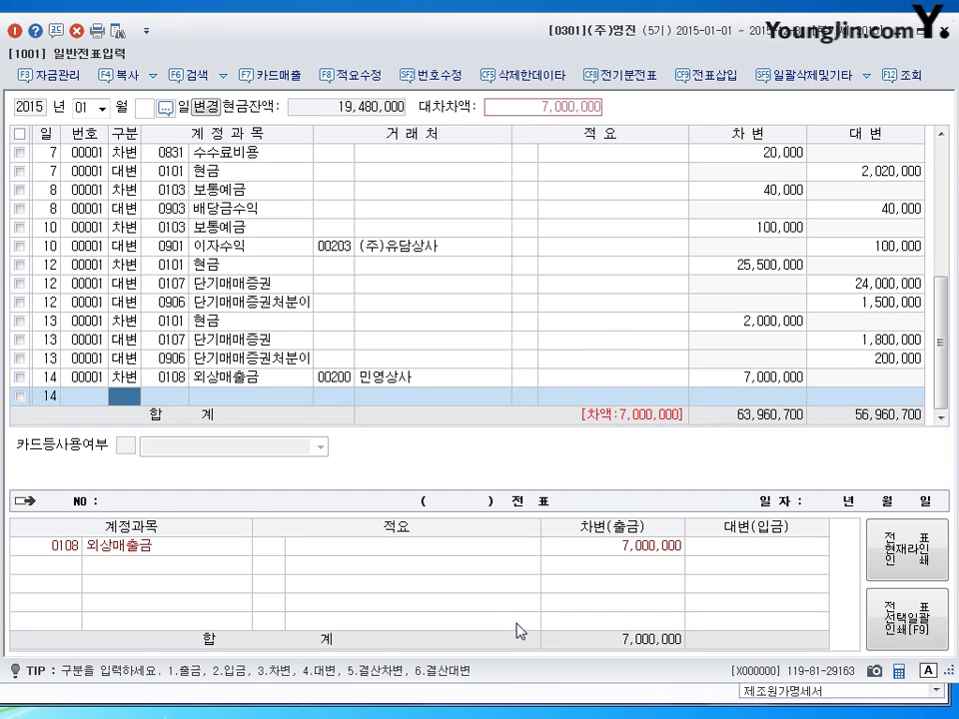
type("4")
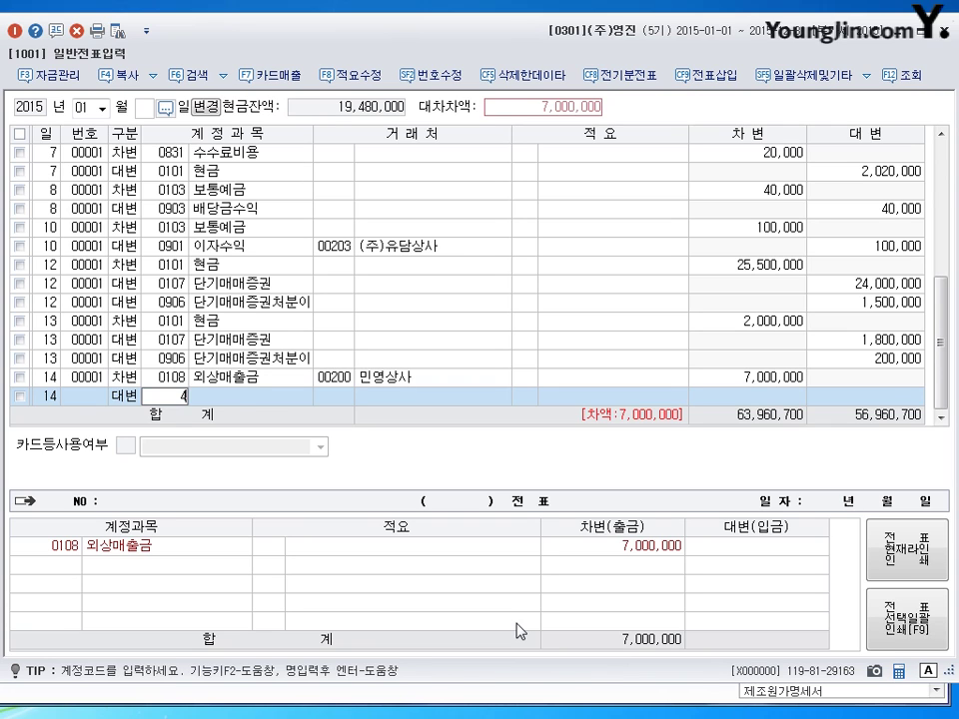
type("0404")
key("Return")
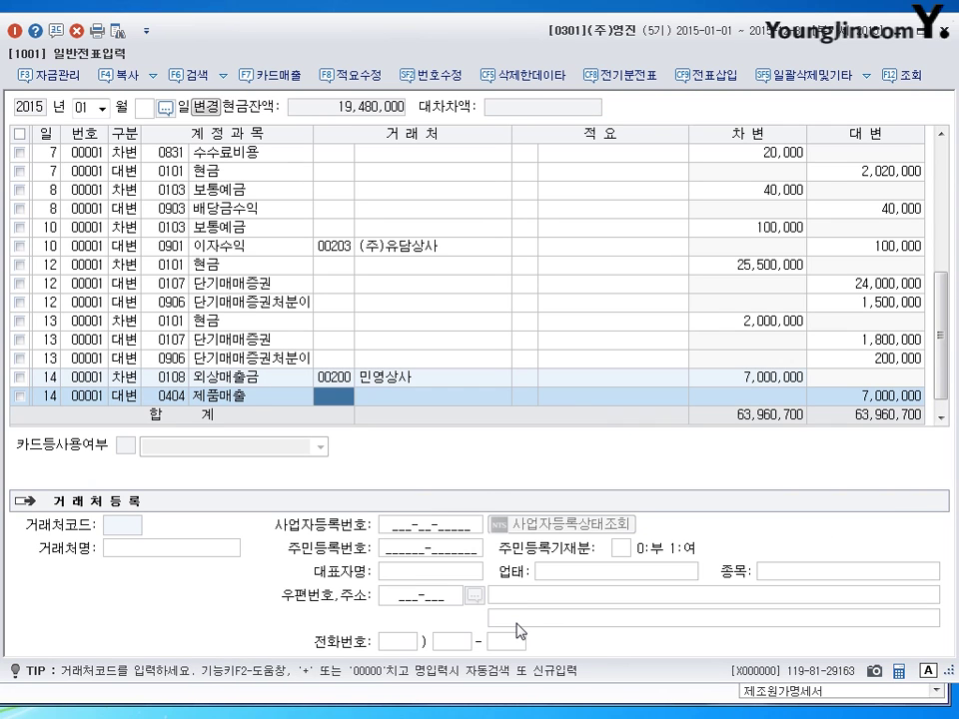
key("Return")
key("Return")
key("Return")
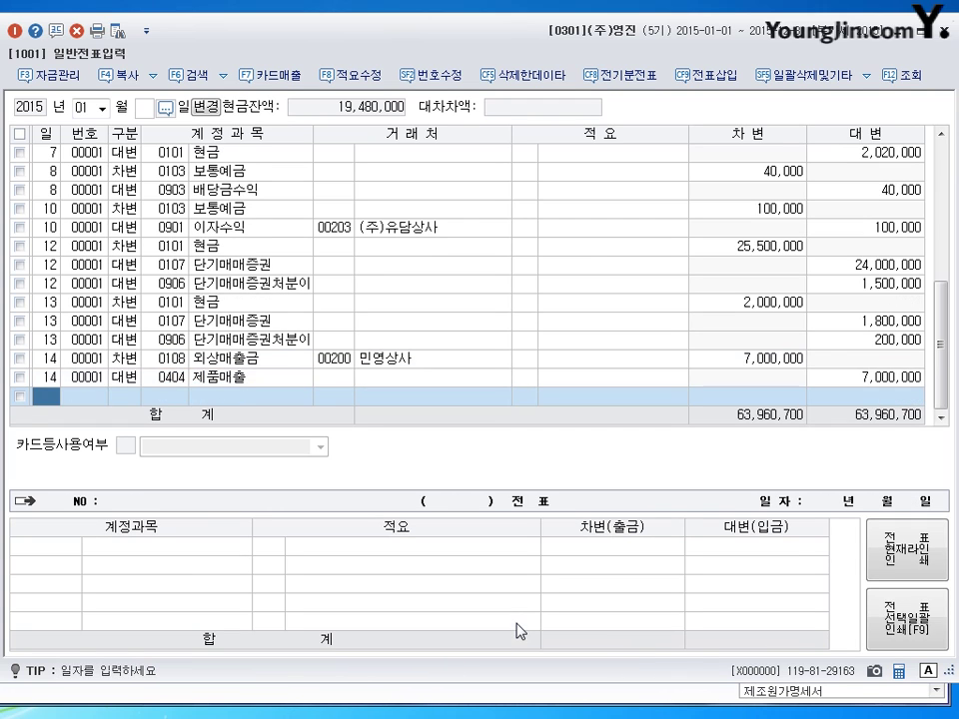
key("Return")
key("Return")
key("Return")
key("Up")
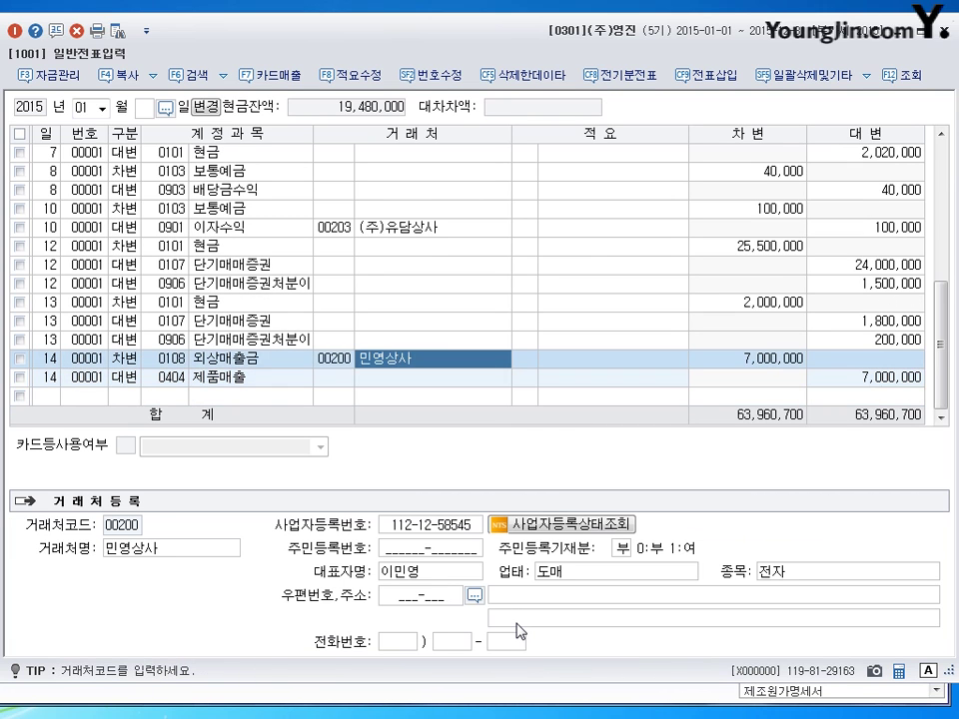
key("Down")
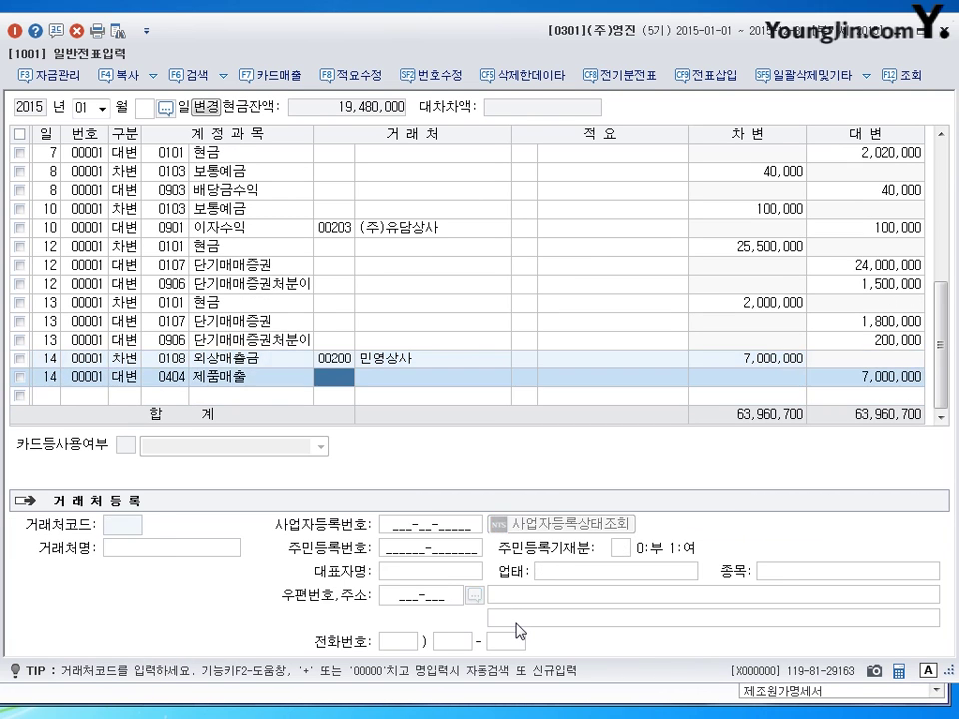
key("Up")
key("Down")
key("Left")
key("Right")
key("Left")
key("Right")
key("Right")
key("Right")
key("Left")
key("Left")
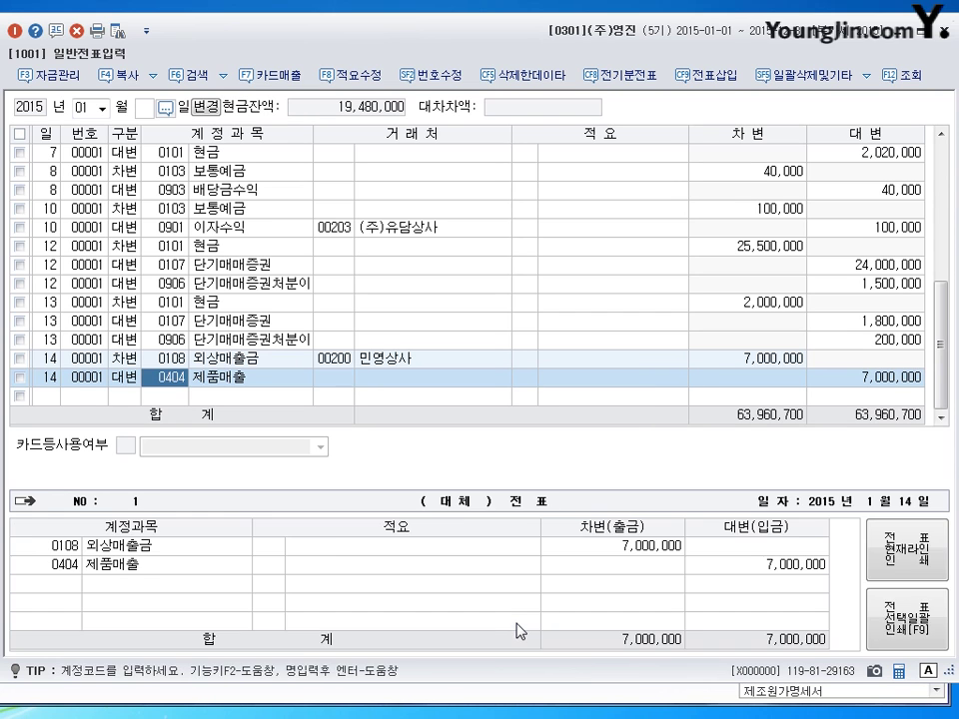
key("Right")
key("Right")
key("Right")
key("Right")
key("Up")
key("Right")
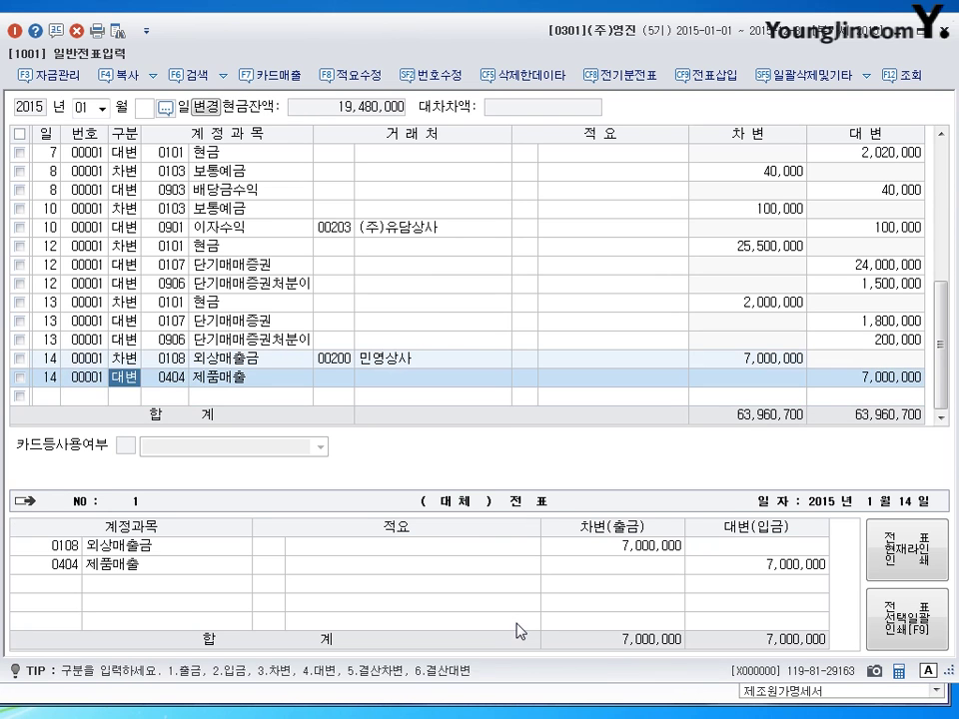
key("Right")
key("Right")
key("Right")
key("Right")
key("Right")
key("Right")
key("Up")
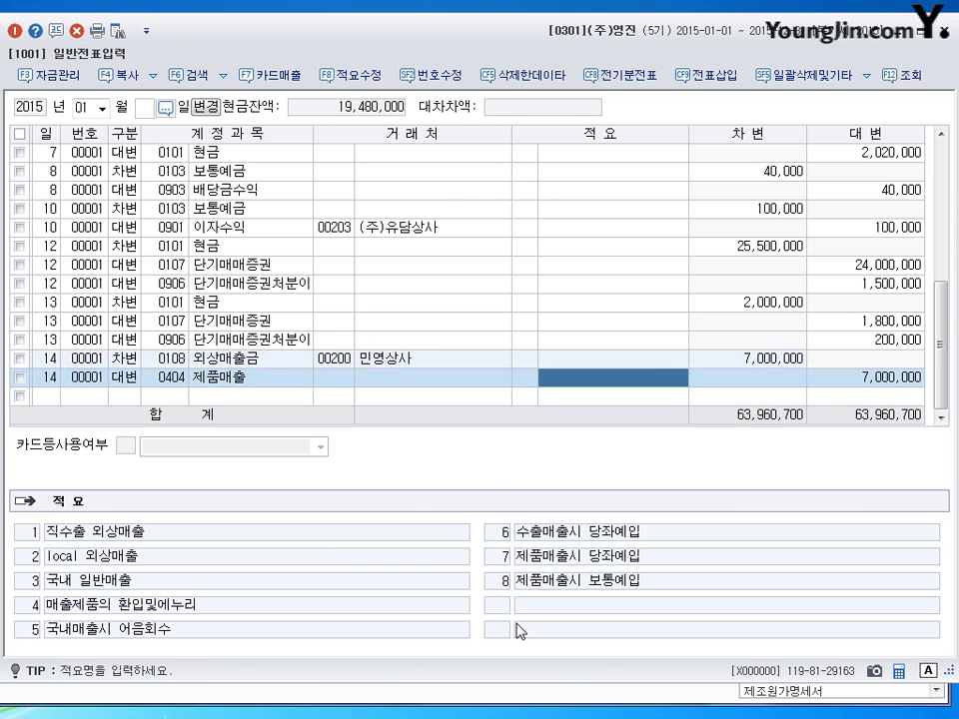
key("Left")
key("Left")
key("Left")
key("Right")
key("Right")
key("Right")
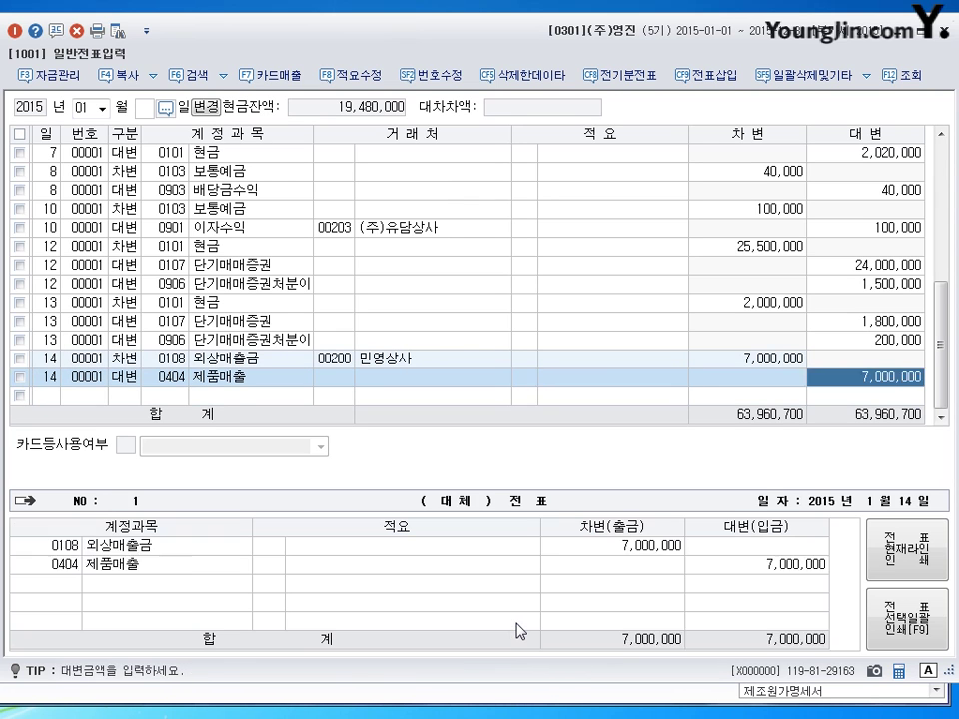
key("Right")
key("Up")
key("Right")
key("Right")
key("Right")
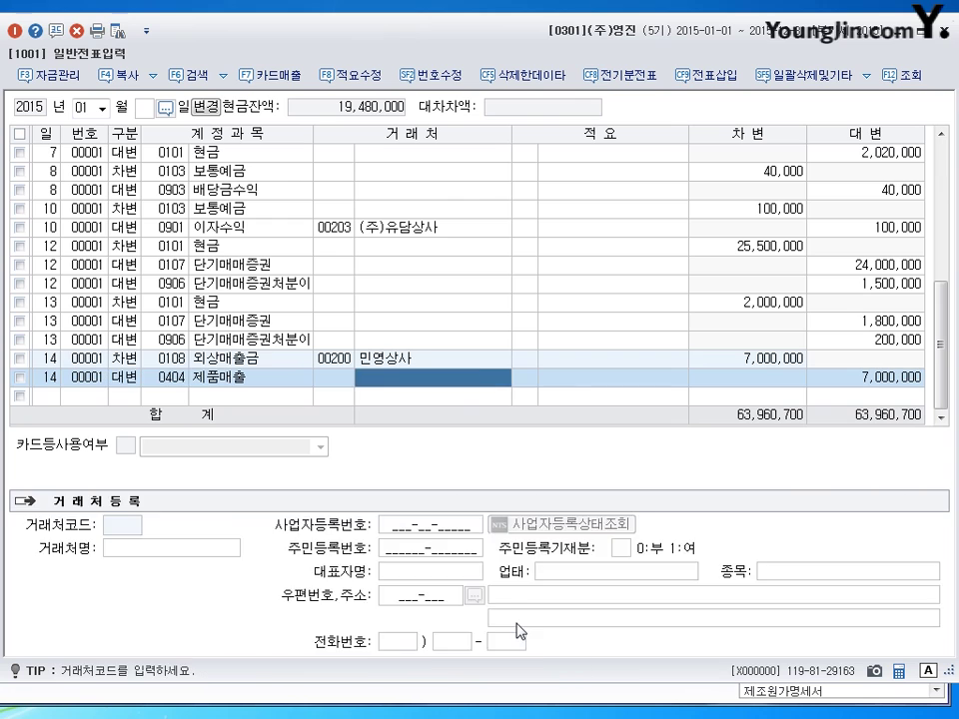
key("Right")
key("Right")
key("Right")
key("Right")
key("Up")
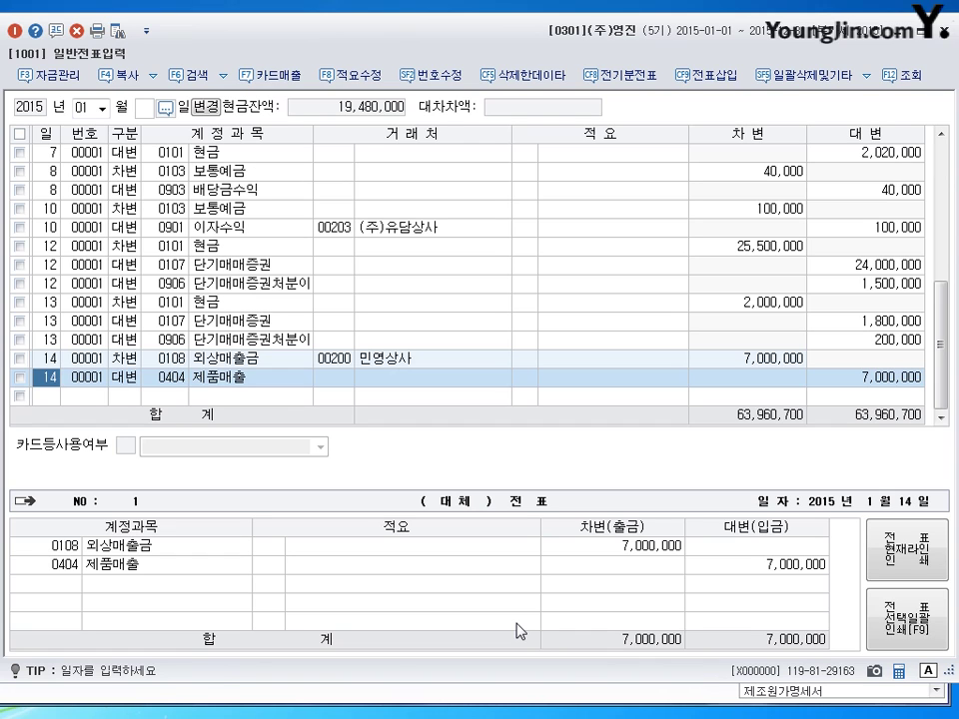
key("Down")
key("Up")
key("Down")
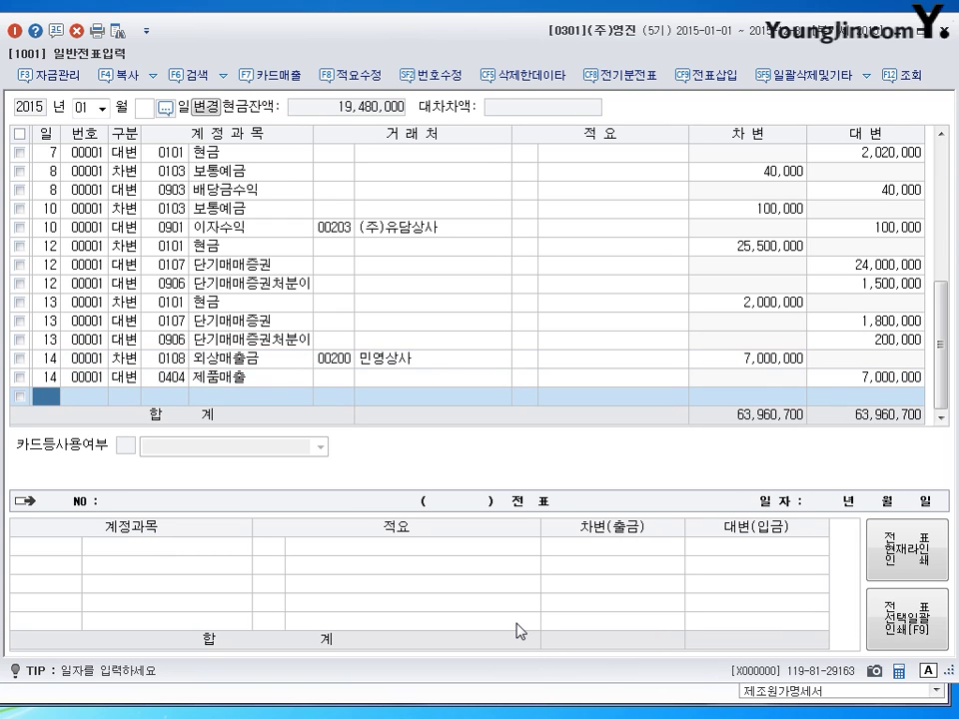
key("Up")
key("Up")
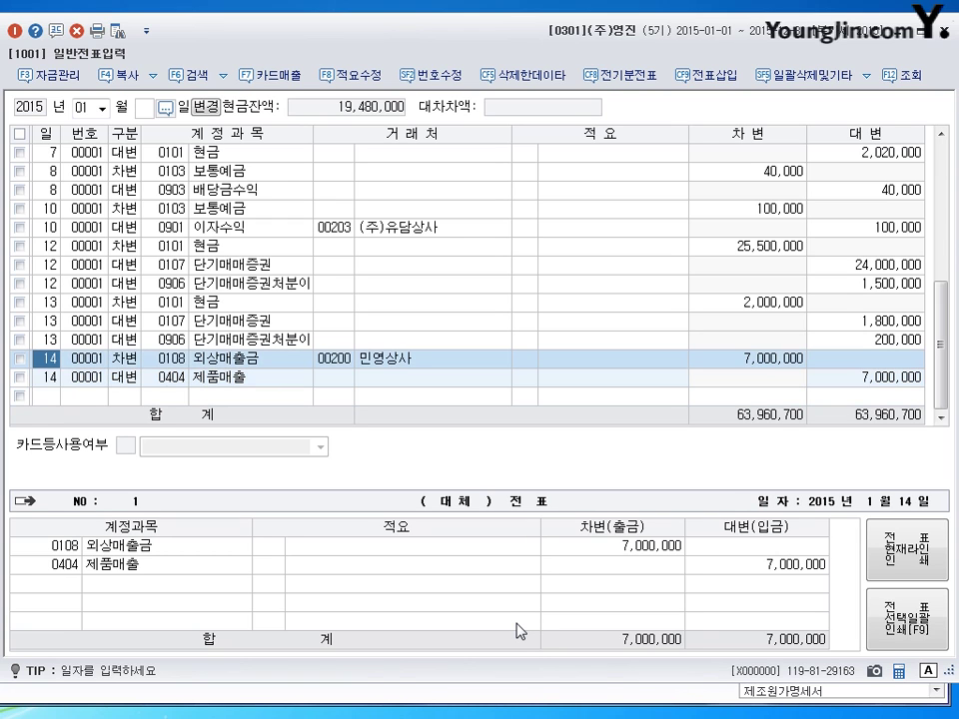
key("Return")
key("Return")
key("Return")
key("Return")
key("Return")
key("Return")
key("Return")
key("Return")
key("Return")
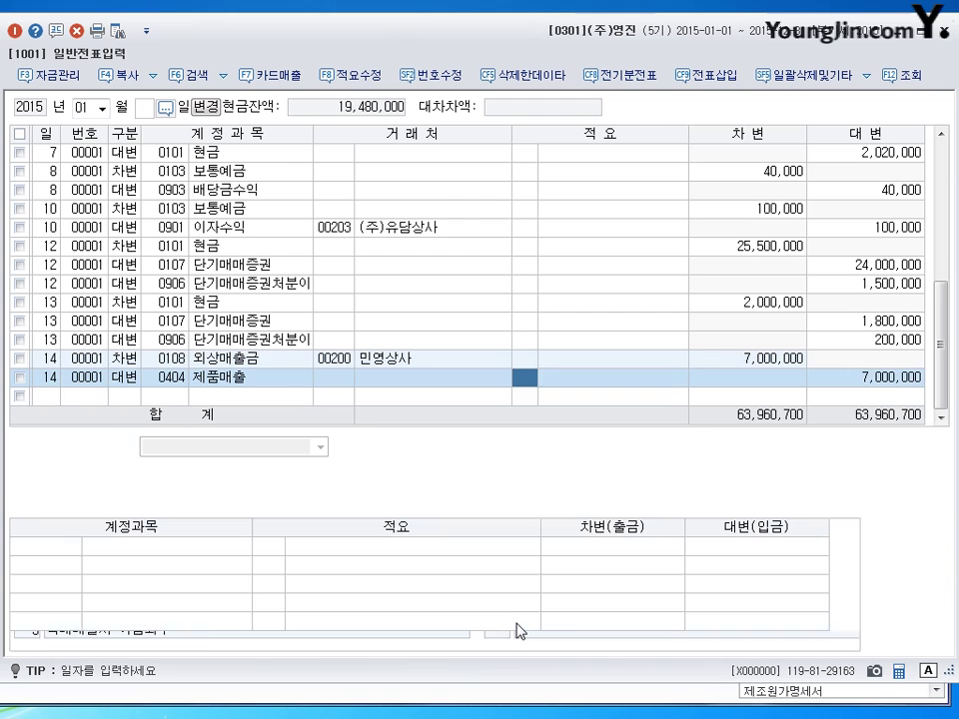
key("Up")
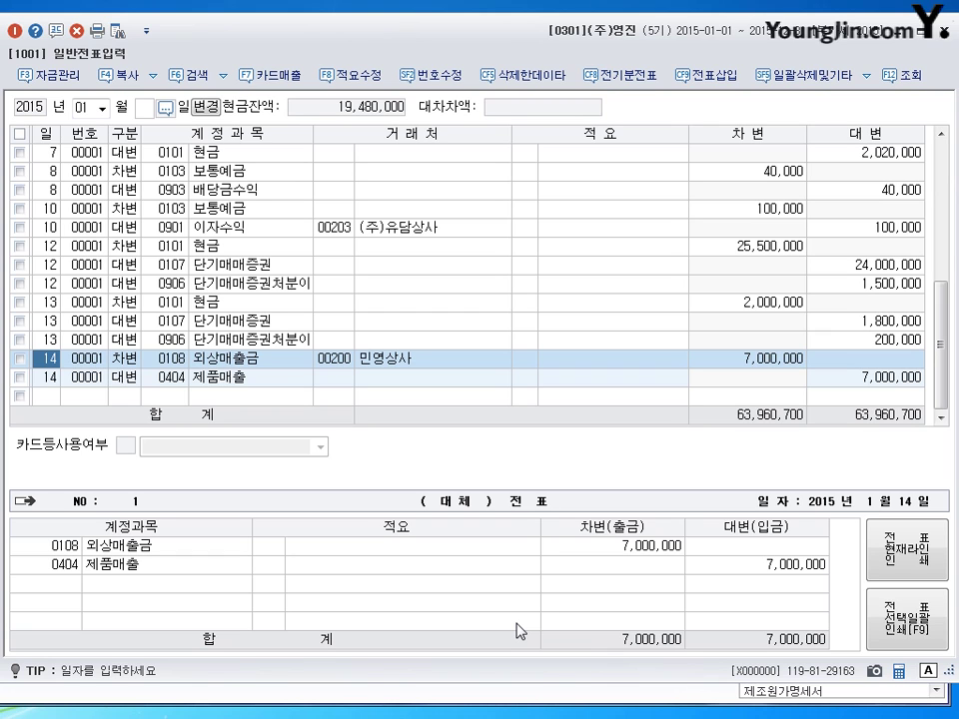
key("Return")
key("Return")
key("Return")
key("Down")
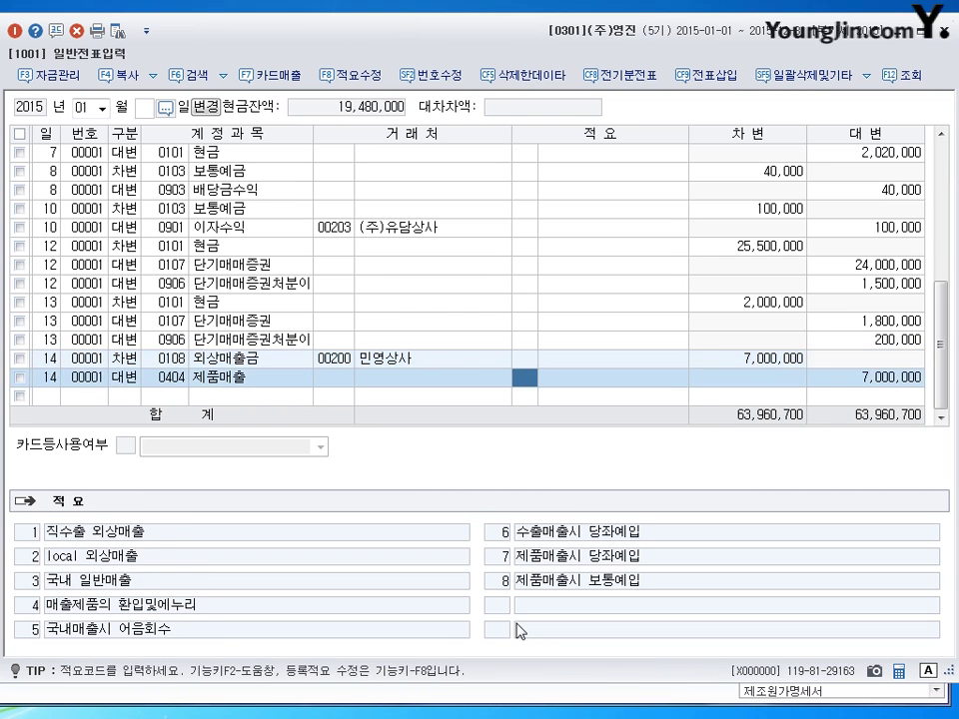
key("Left")
key("Up")
key("Down")
key("Up")
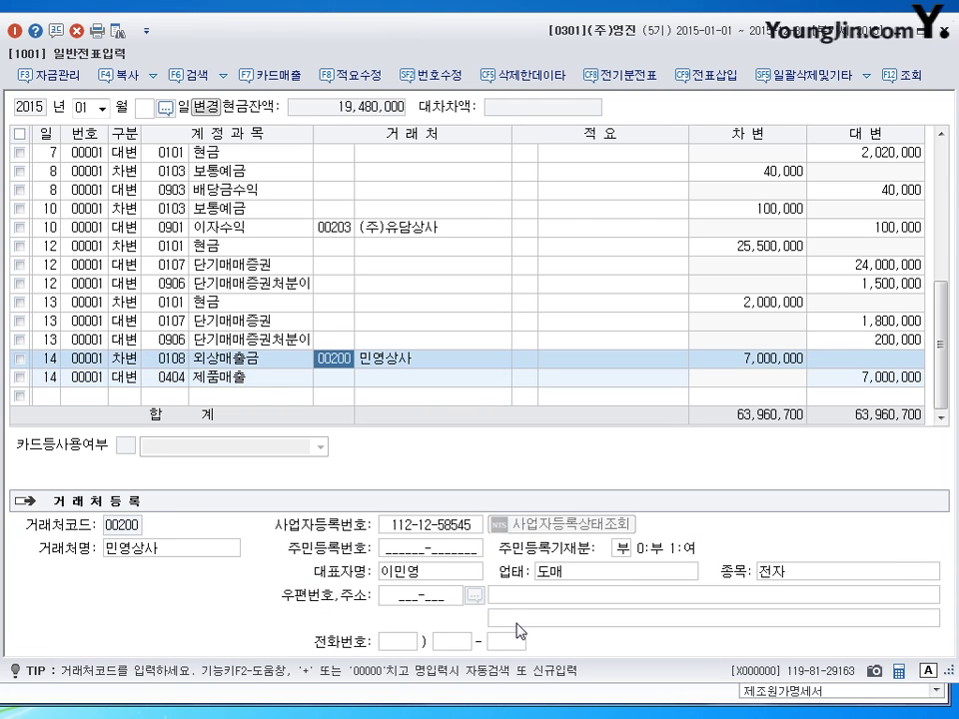
key("Down")
key("Up")
key("Down")
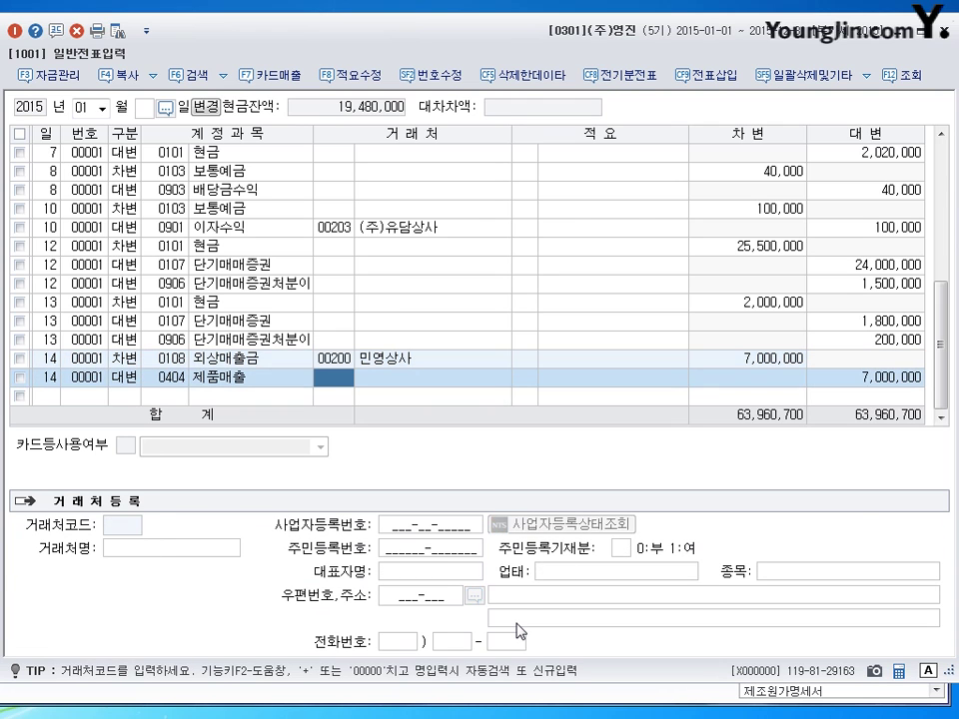
key("Down")
key("Up")
key("Return")
key("Return")
key("Up")
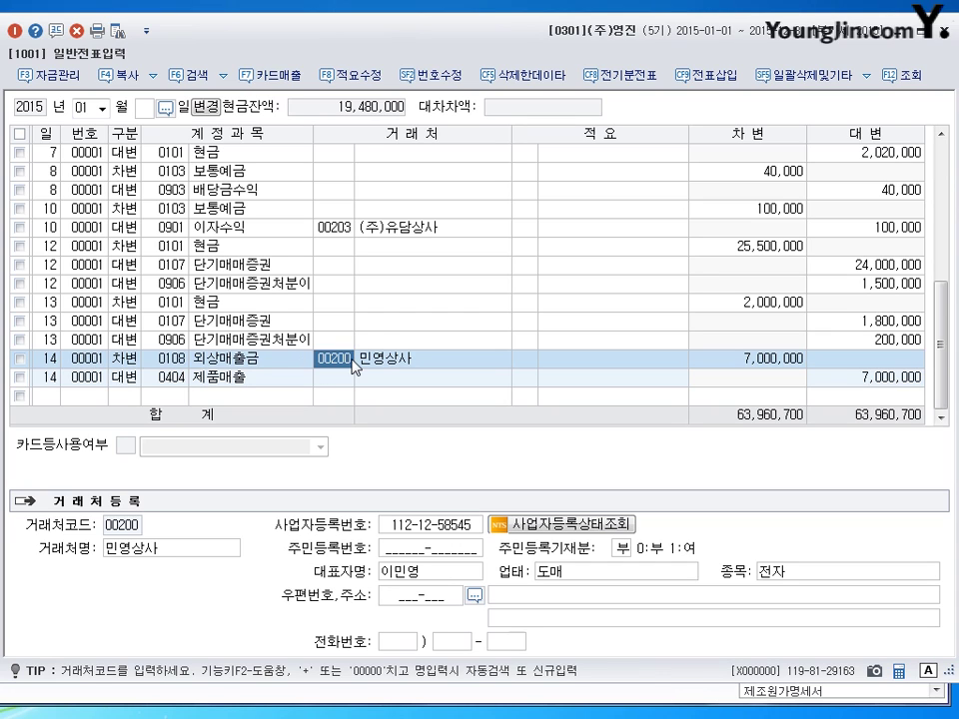
left_click(388, 369)
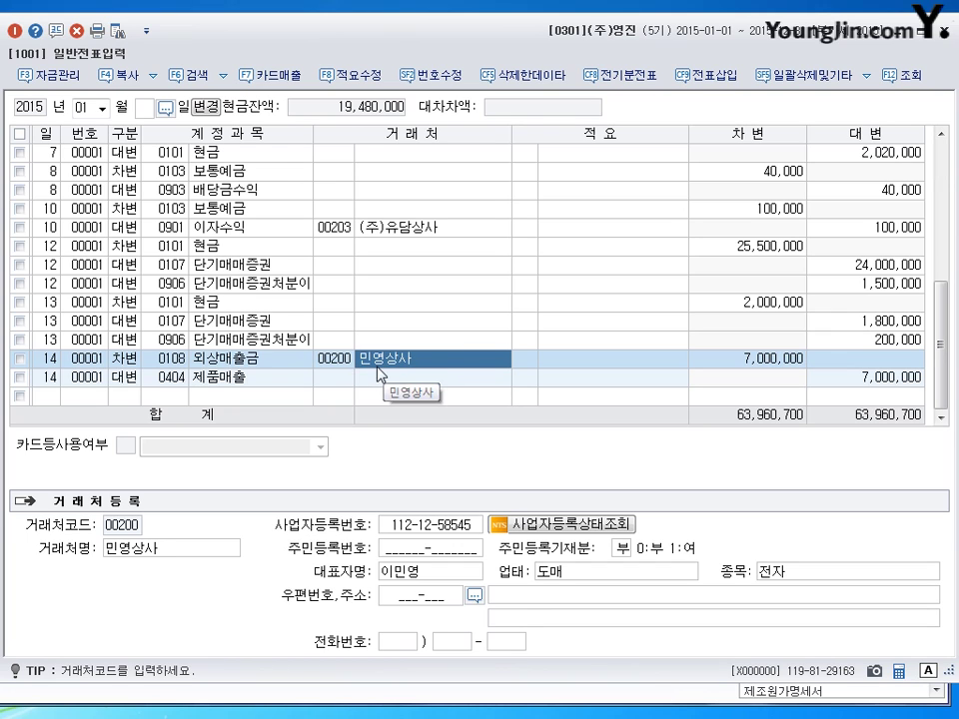
left_click(383, 383)
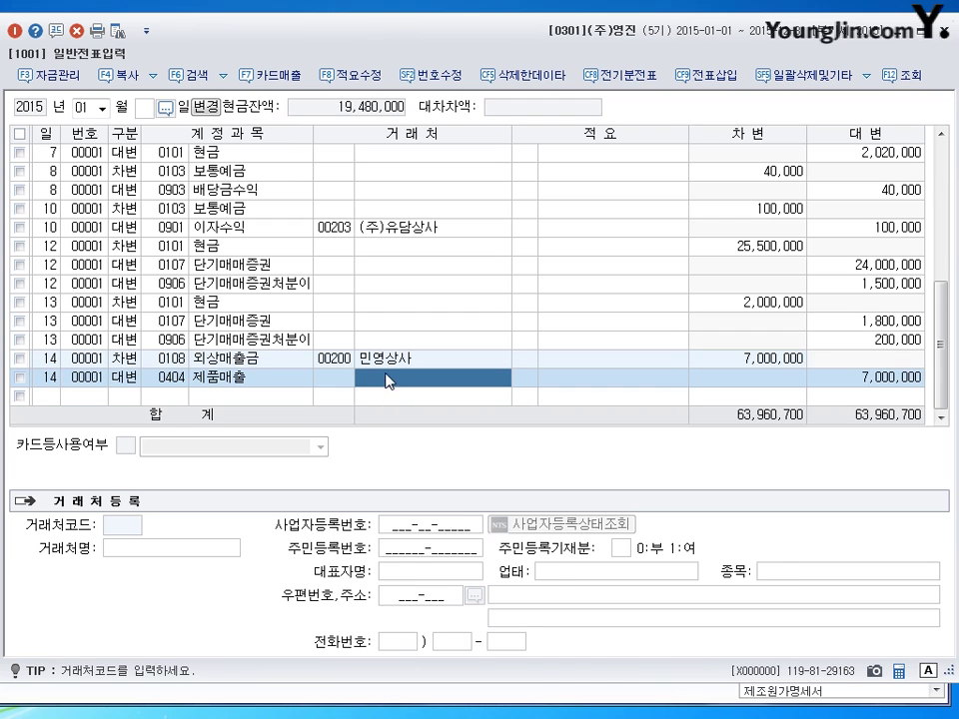
left_click(371, 361)
left_click(346, 365)
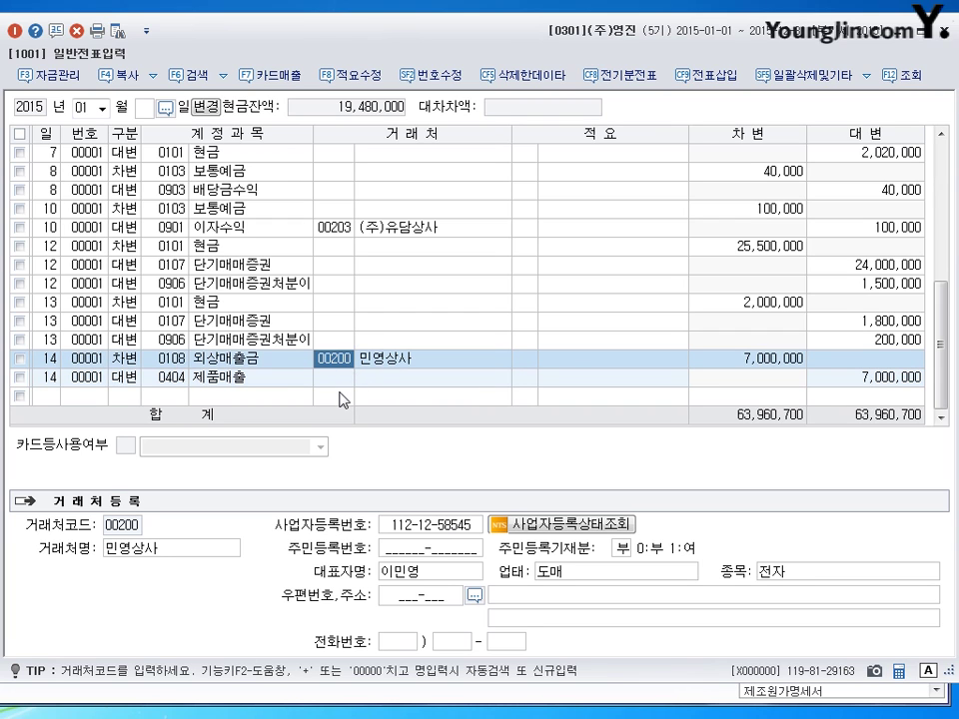
left_click(343, 397)
left_click(339, 363)
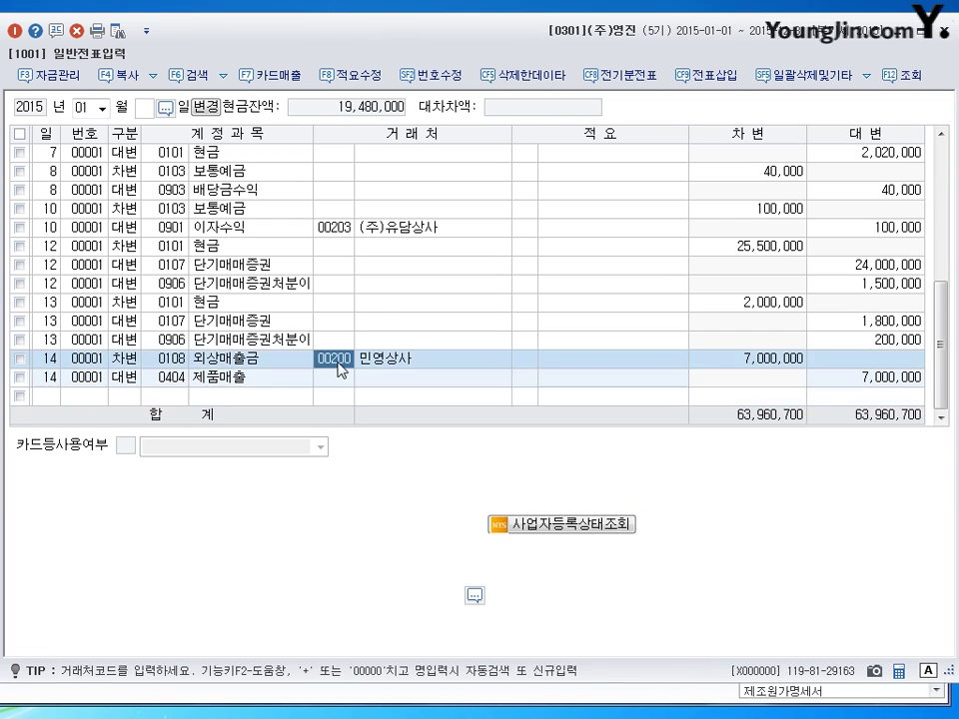
left_click(147, 31)
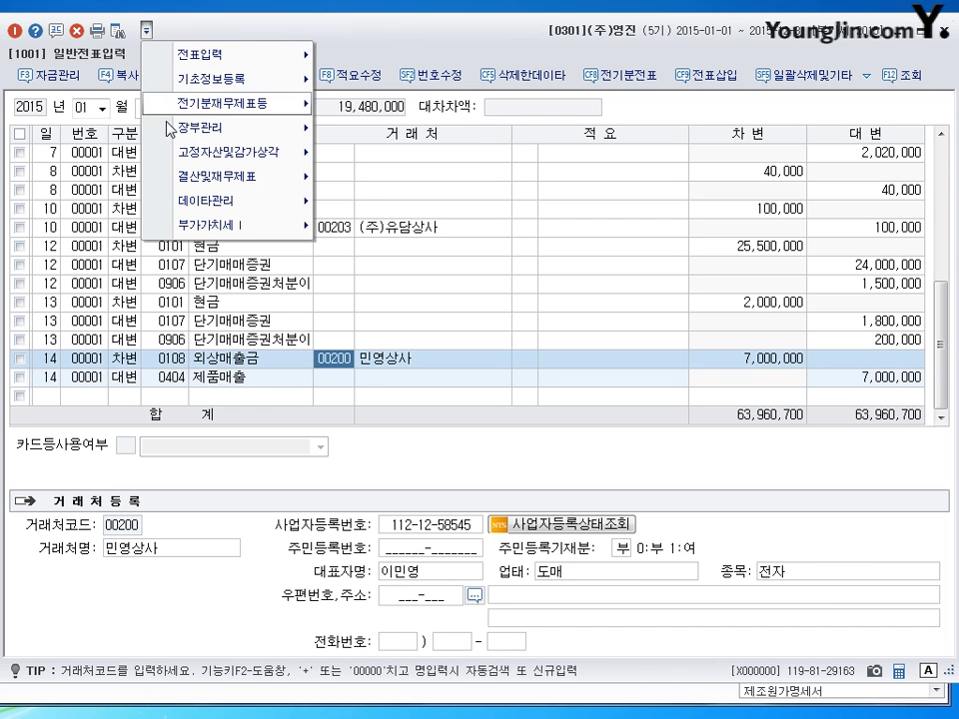
mouse_move(219, 79)
left_click(375, 103)
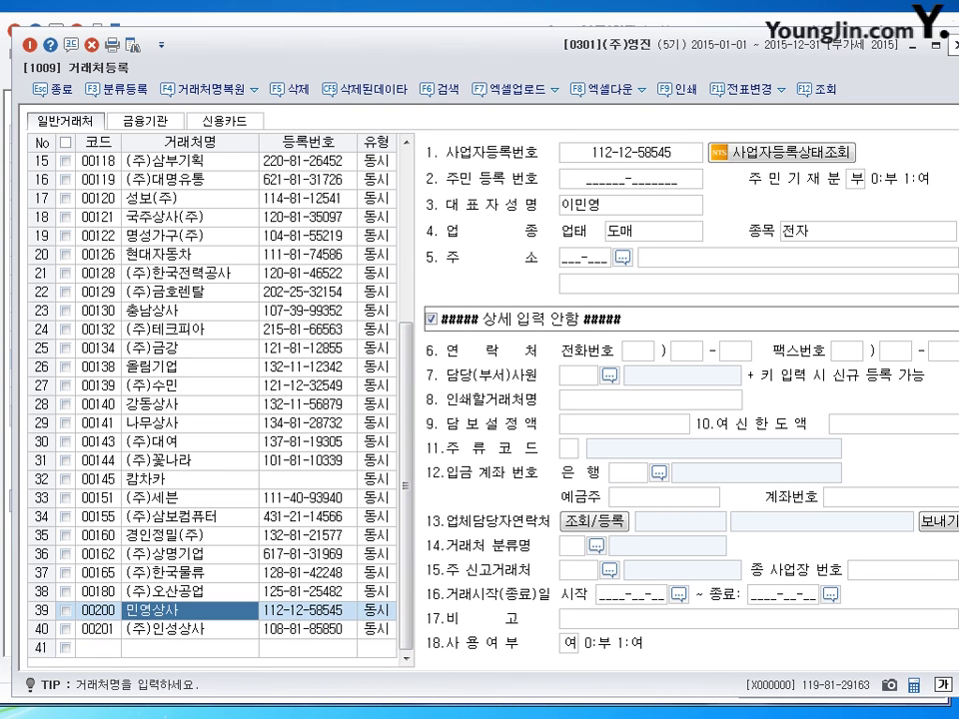
left_click_drag(453, 38, 441, 33)
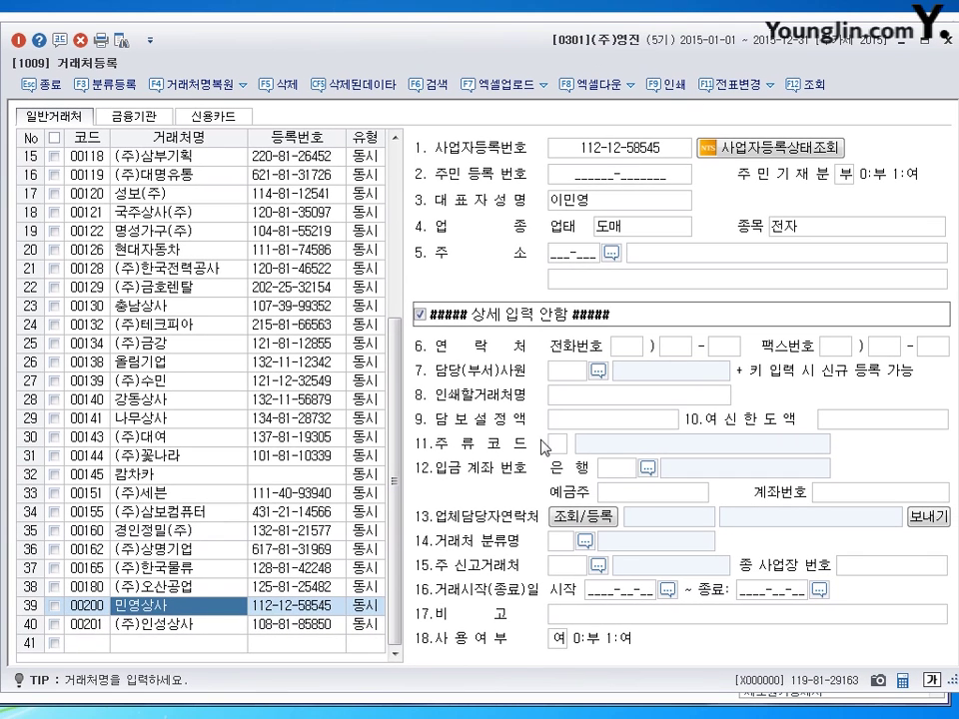
left_click(946, 43)
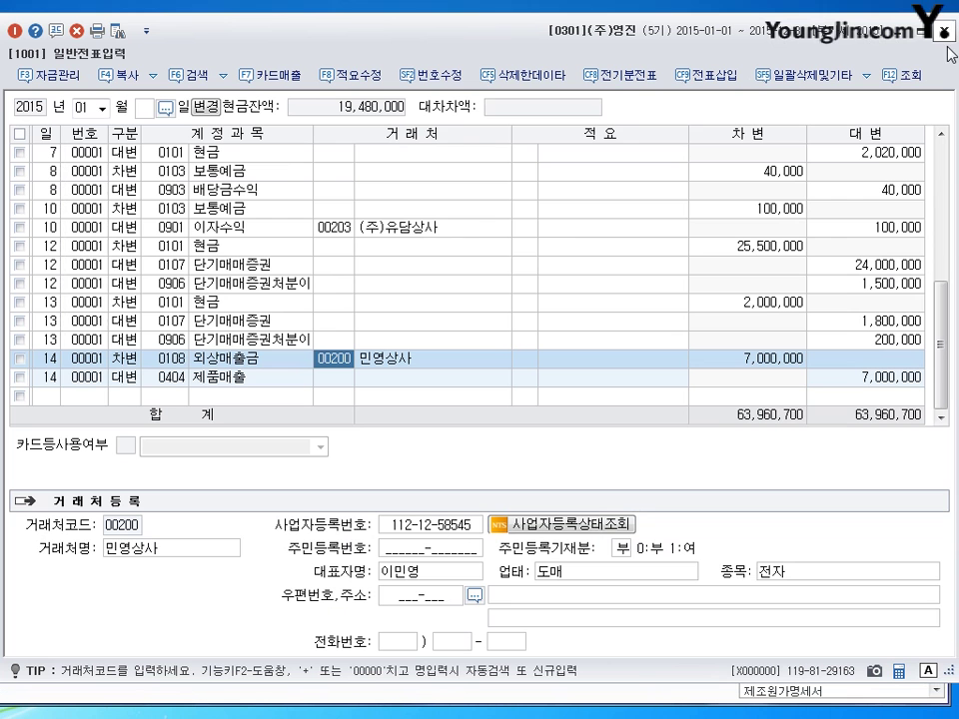
Step: Add a new journal line dated day 15 beneath the January 14 sales voucher
left_click(349, 378)
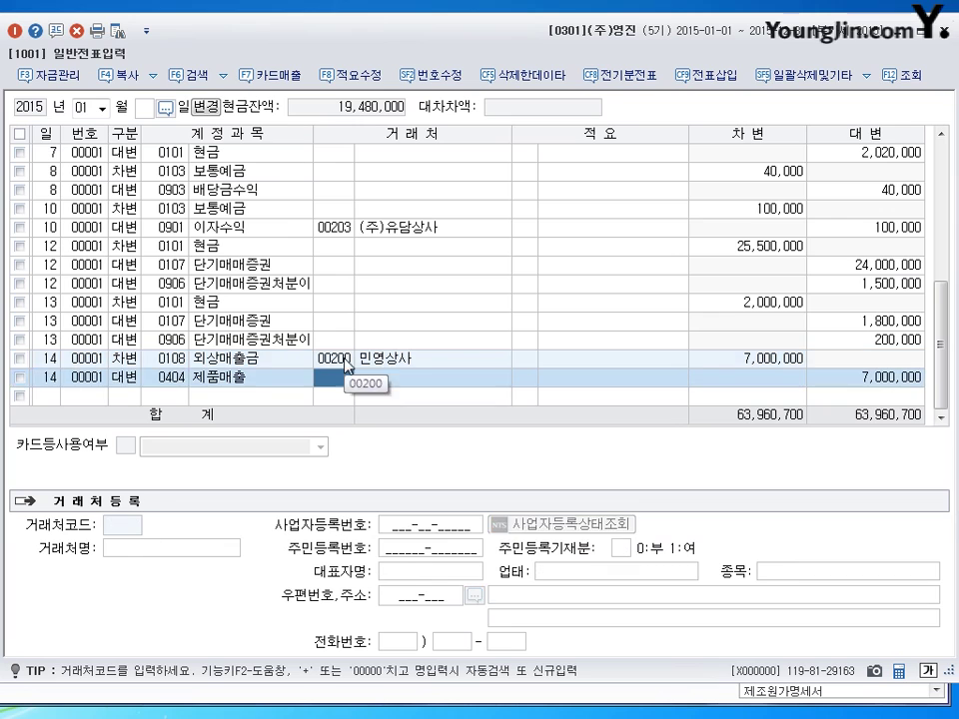
key("Up")
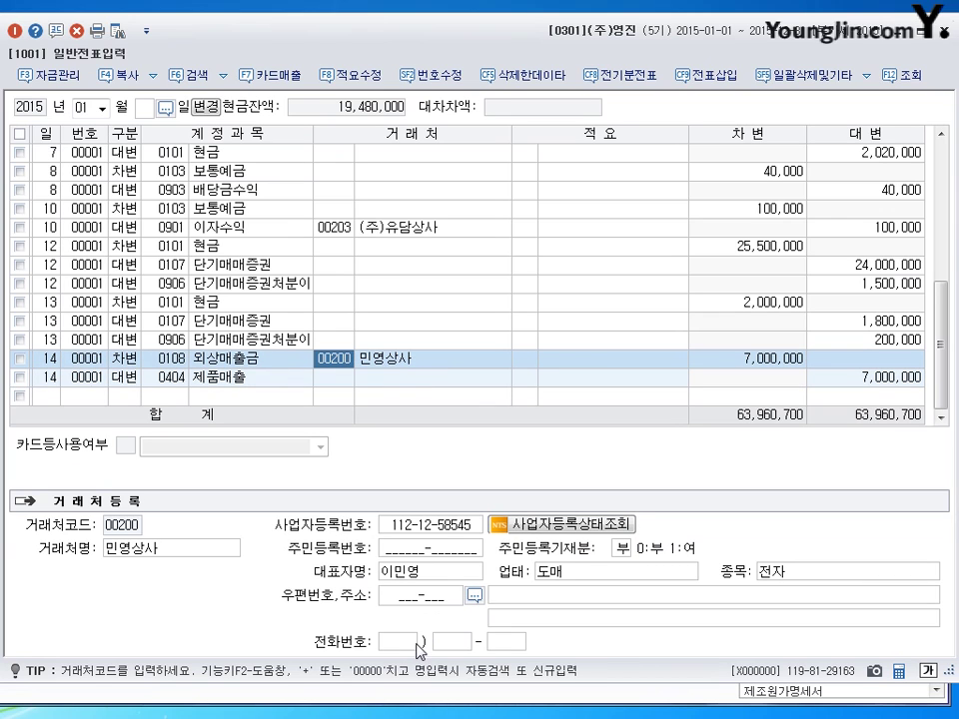
left_click(53, 400)
type("15")
key("Return")
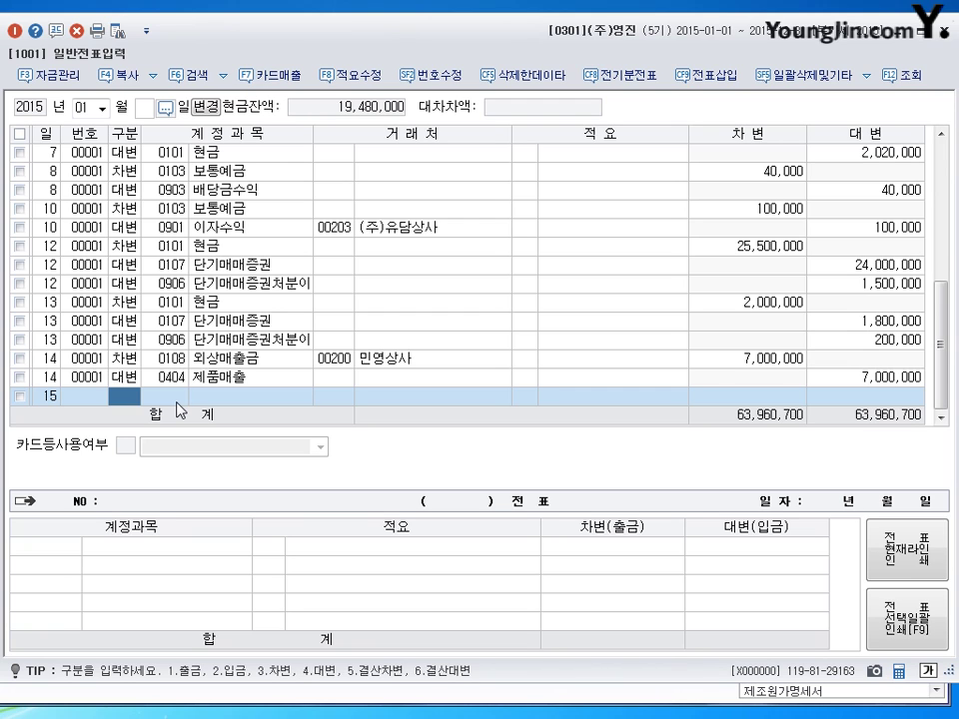
Step: Debit 0101 현금 1,000,000 on the day-15 voucher
type("3101")
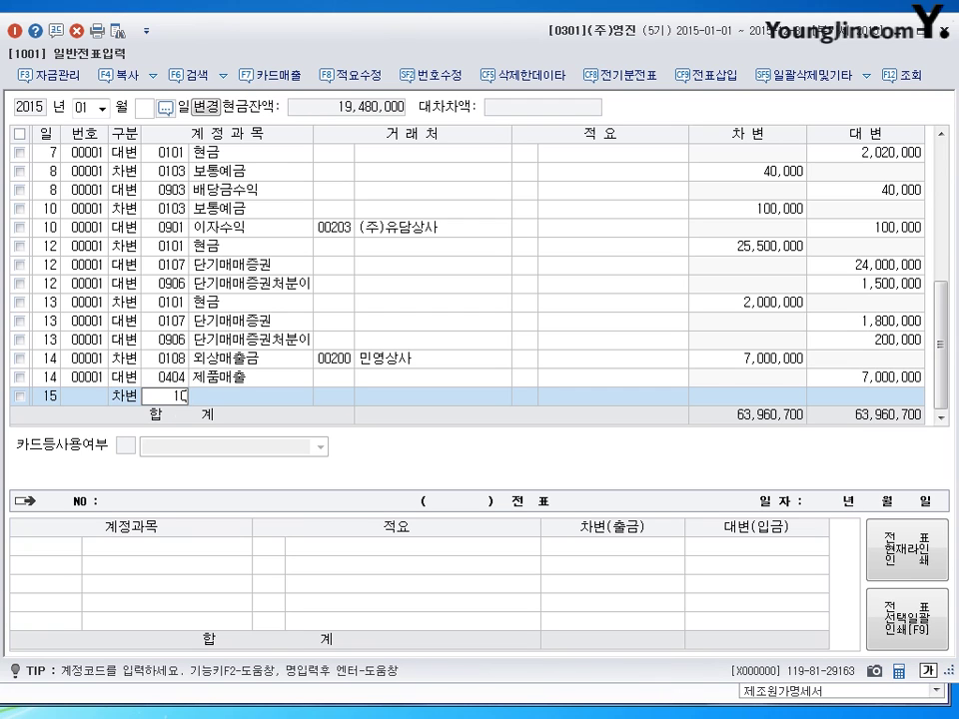
key("Return")
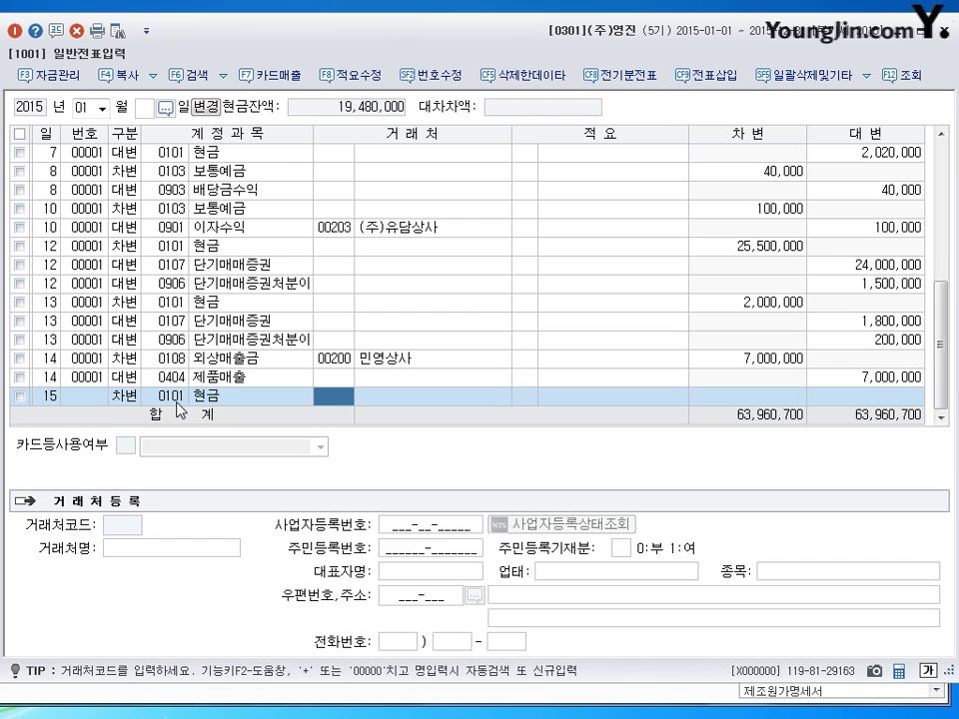
key("Return")
key("Return")
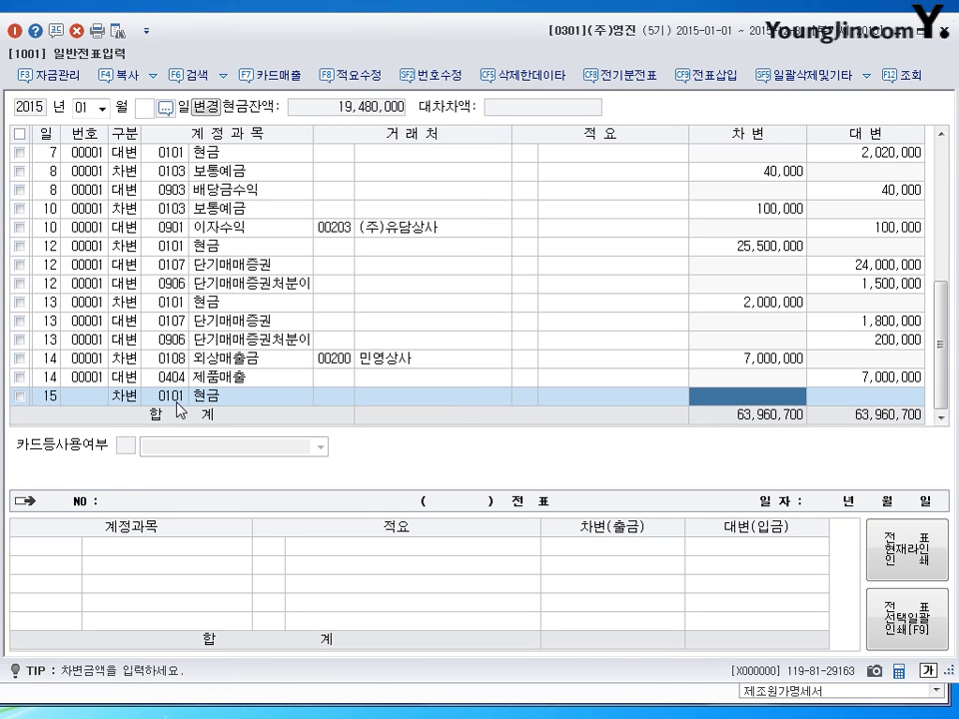
type("1")
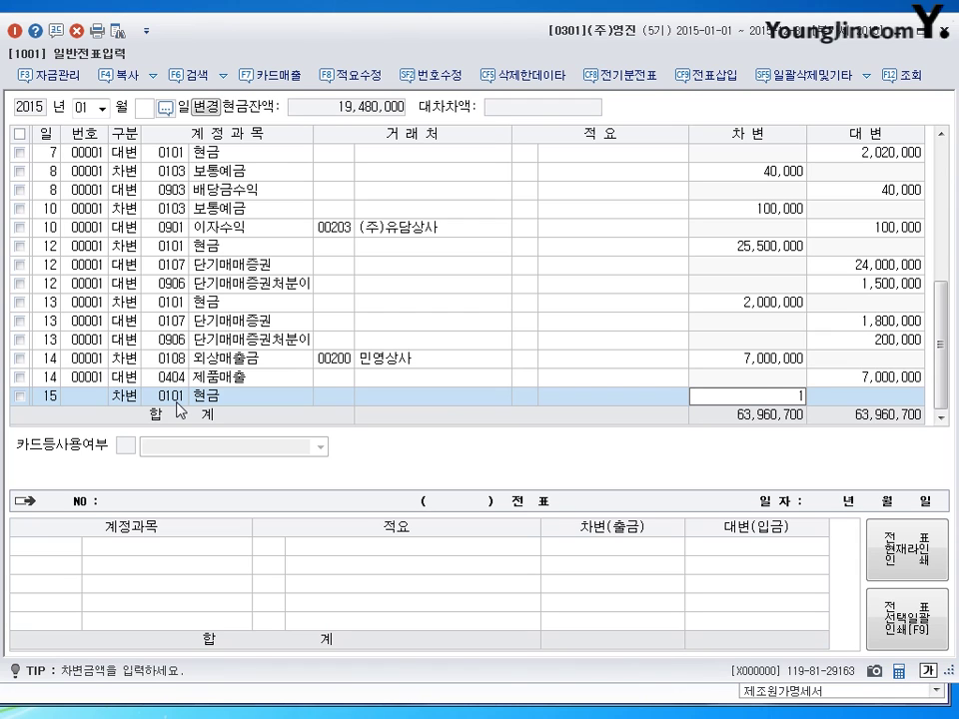
type(",000,000")
key("Return")
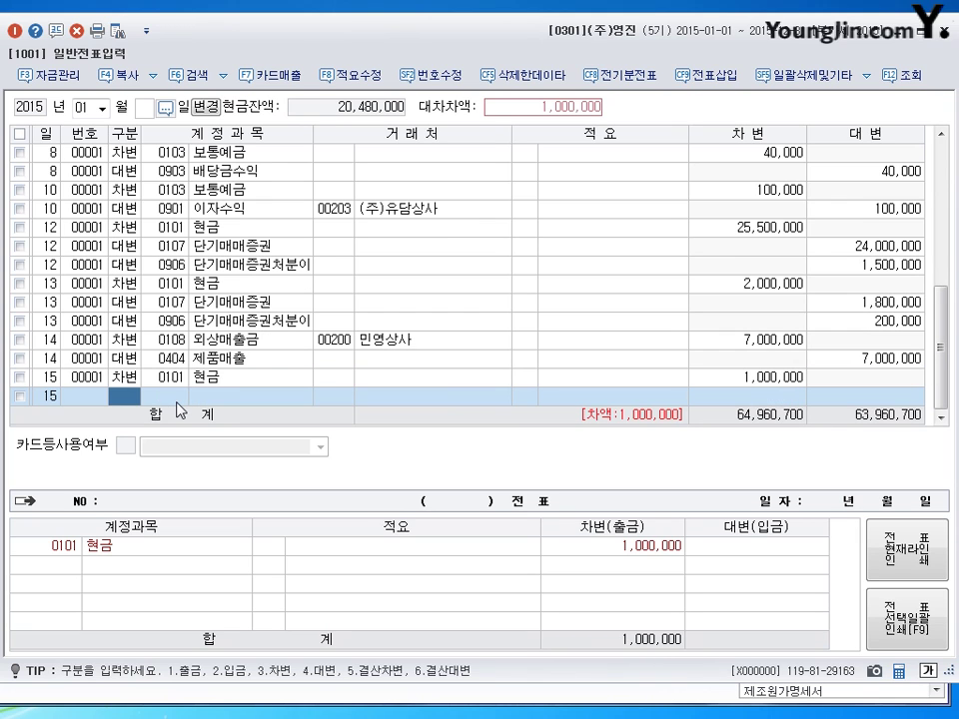
Step: Debit 0110 받을어음 4,000,000 with partner (주)성실기업
type("3")
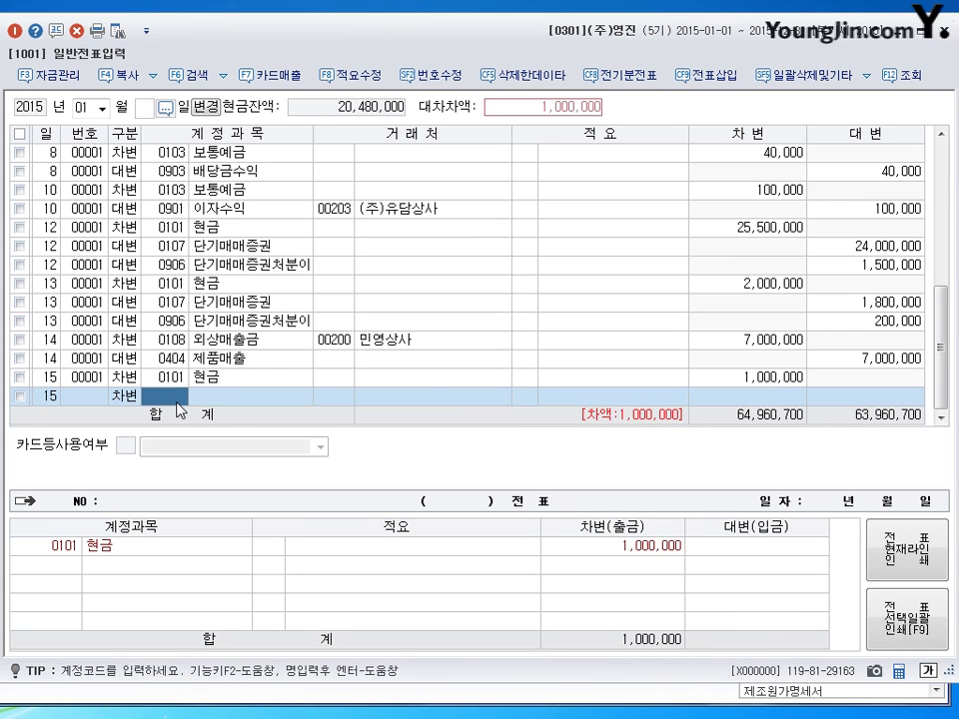
type("110")
key("Return")
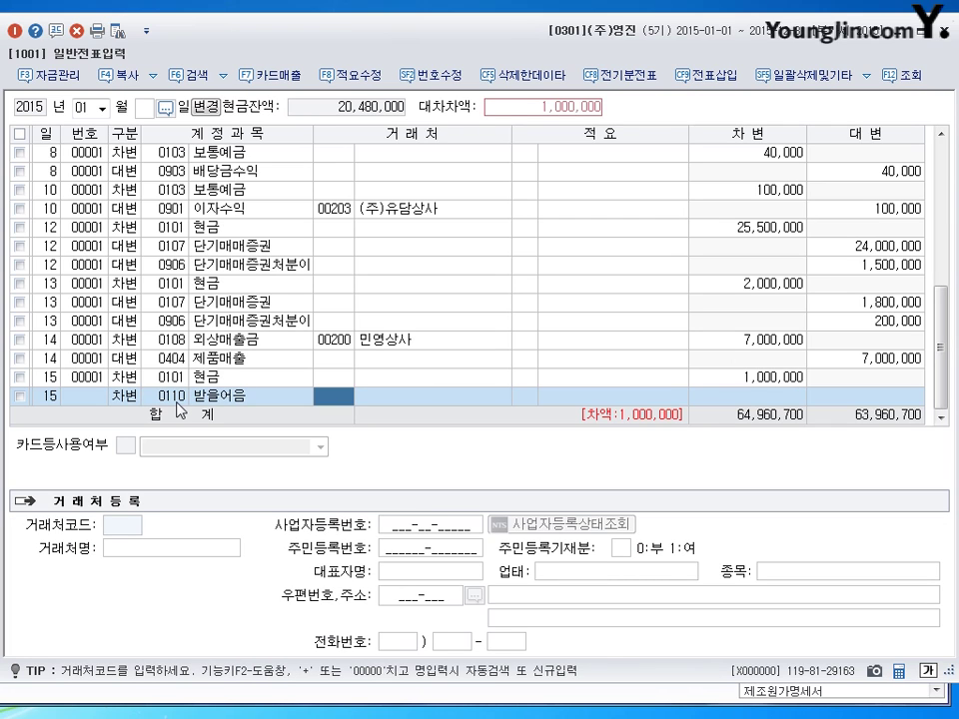
type("성ㅅ")
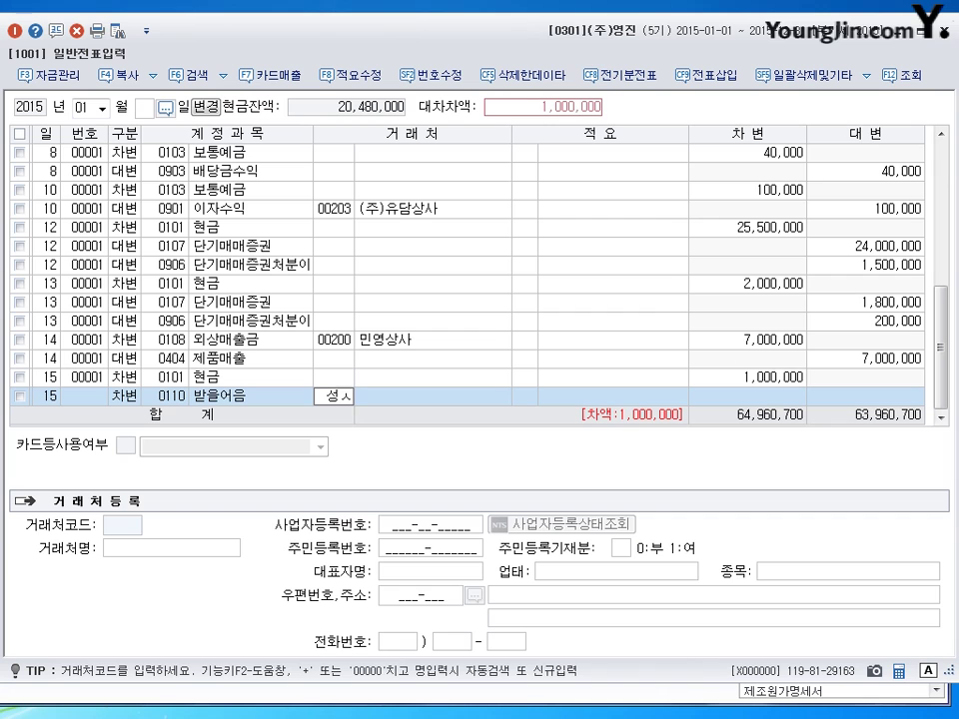
key("Return")
key("Return")
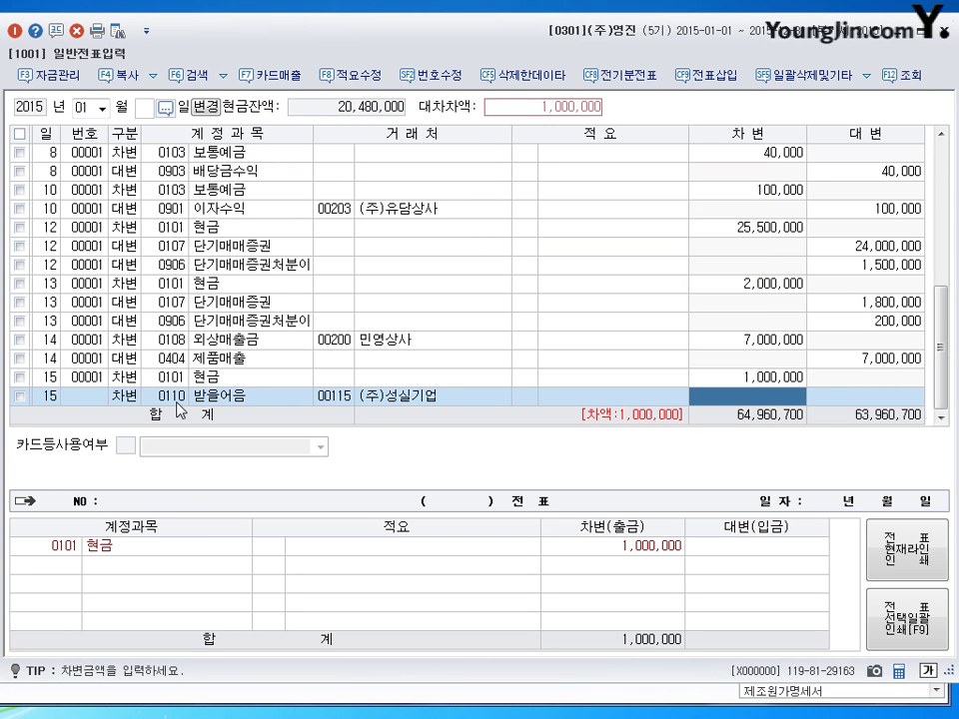
type("4000000")
key("Return")
type("4,000,000")
Step: Add the 0108 외상매출금 credit line for the voucher
key("Return")
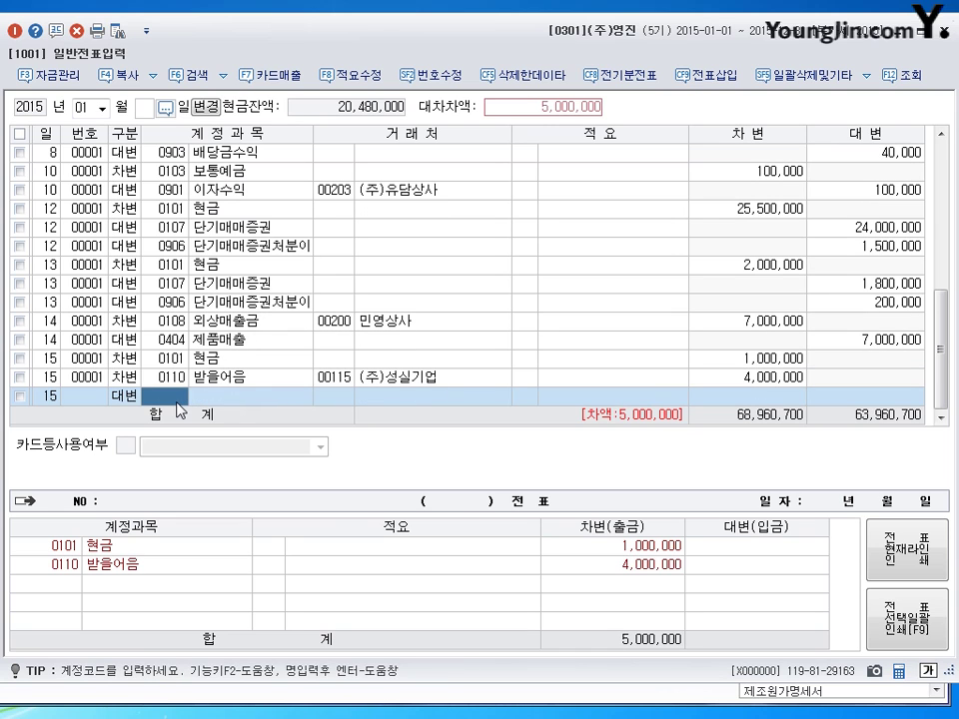
type("108")
key("Return")
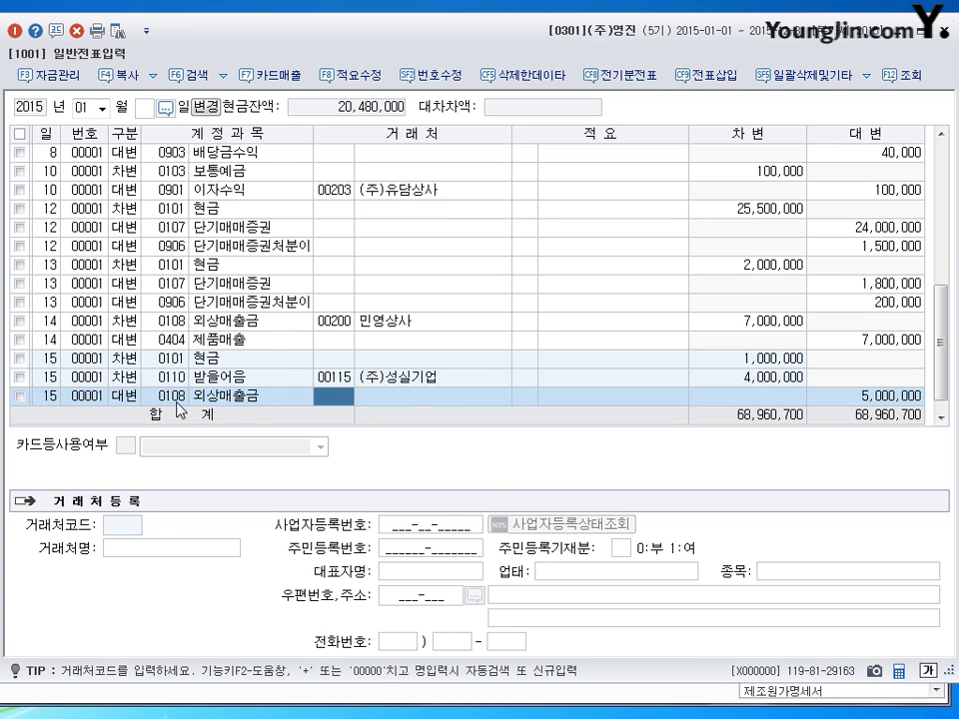
key("Up")
key("Down")
key("Up")
key("Down")
key("Up")
key("Down")
Step: Copy (주)성실기업 from the 받을어음 line as the 외상매출금 credit line's partner
key("Up")
key("Down")
key("Up")
key("Down")
key("Up")
key("Down")
key("Up")
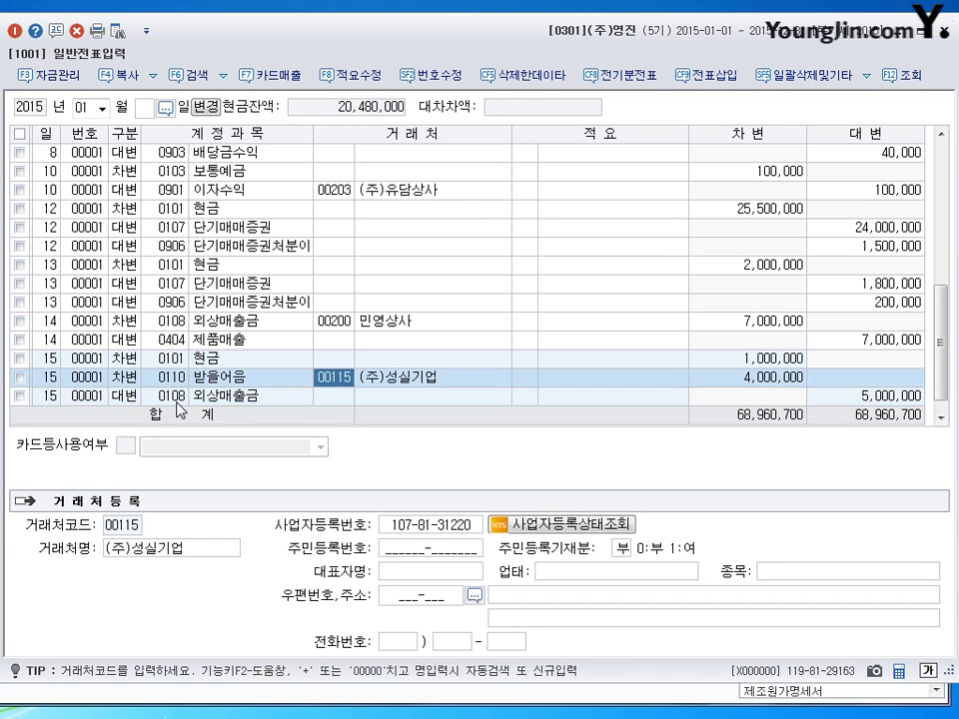
key("Down")
key("Return")
key("Return")
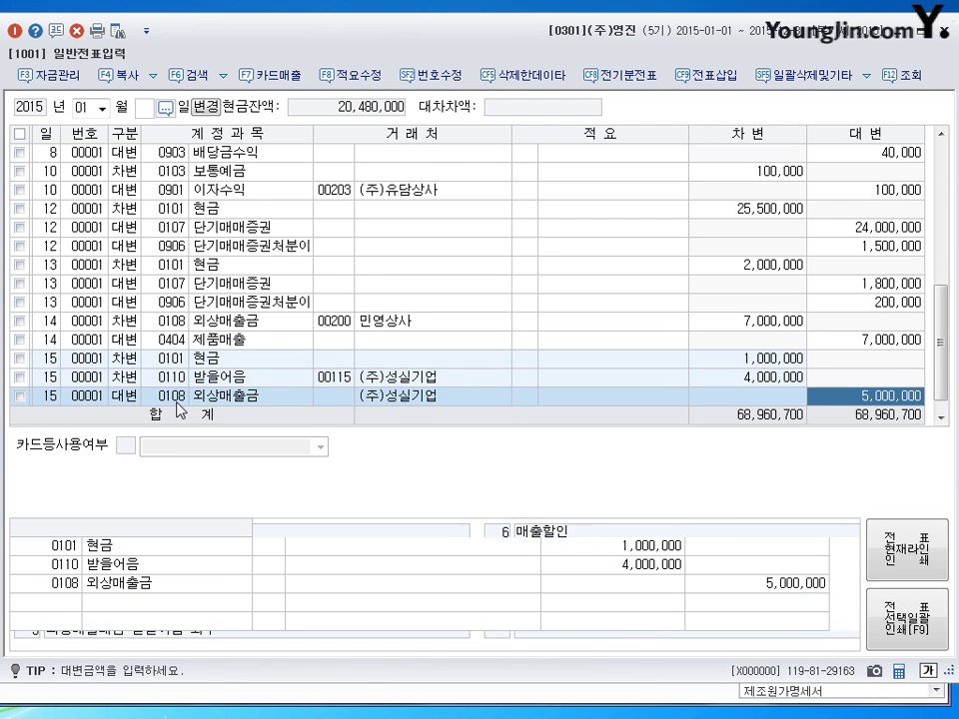
Step: Compare the 받을어음 line's partner and return to the credit line's empty partner code
key("Return")
key("Up")
key("Return")
key("Return")
key("Return")
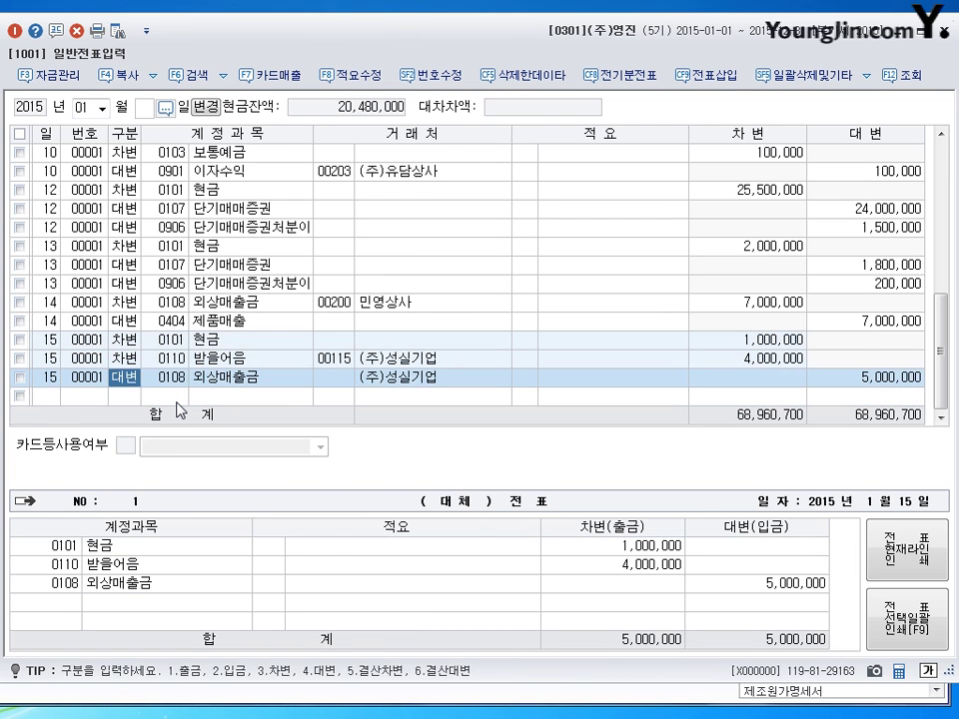
key("Up")
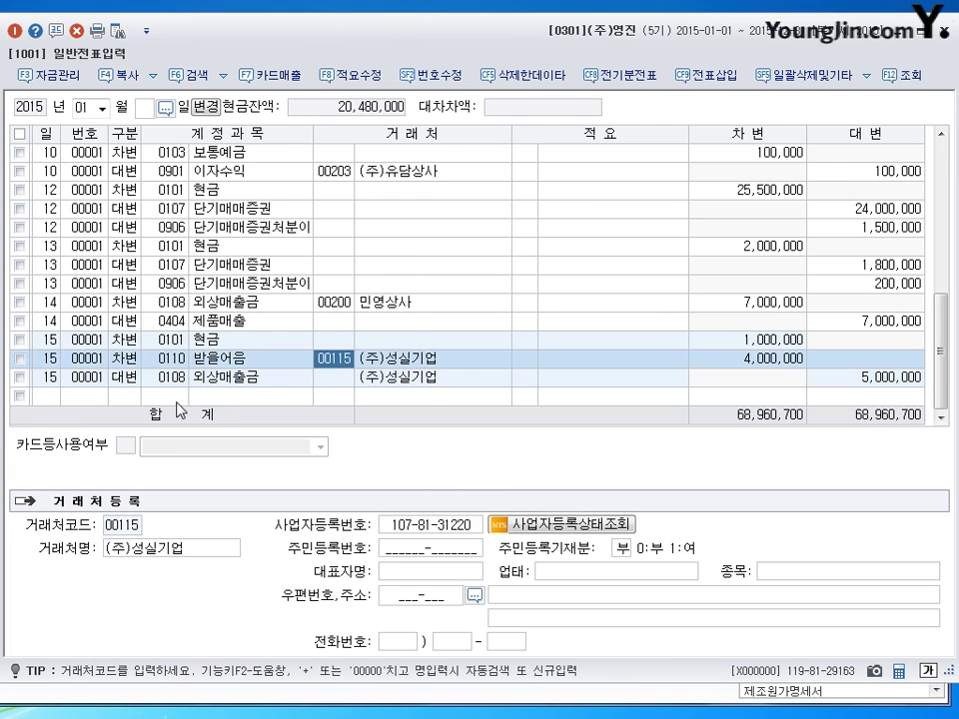
key("Down")
key("Up")
key("Down")
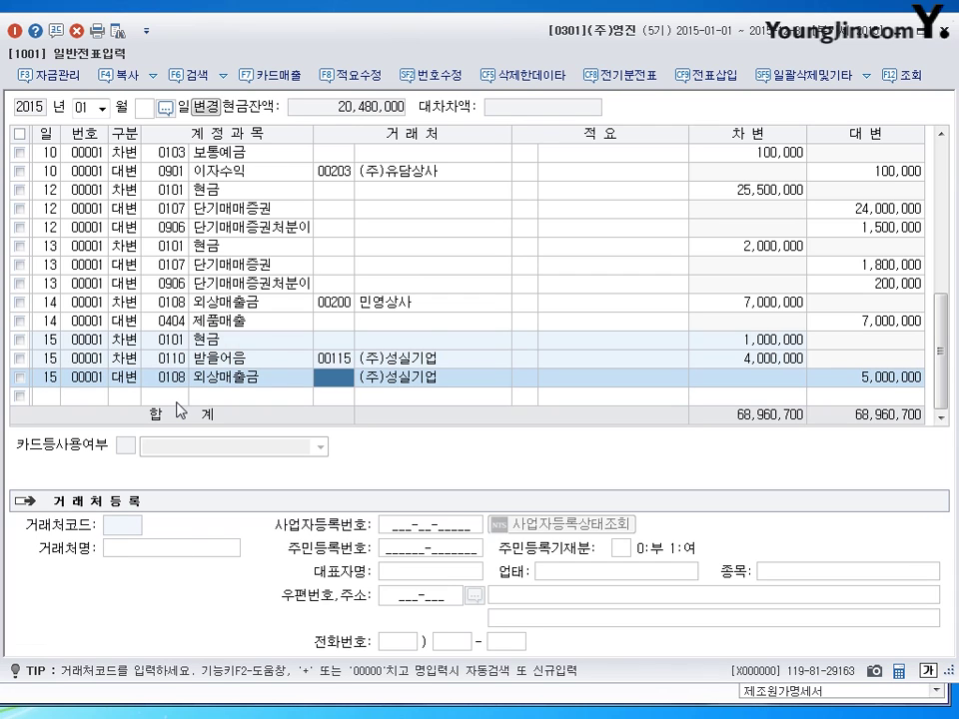
key("Up")
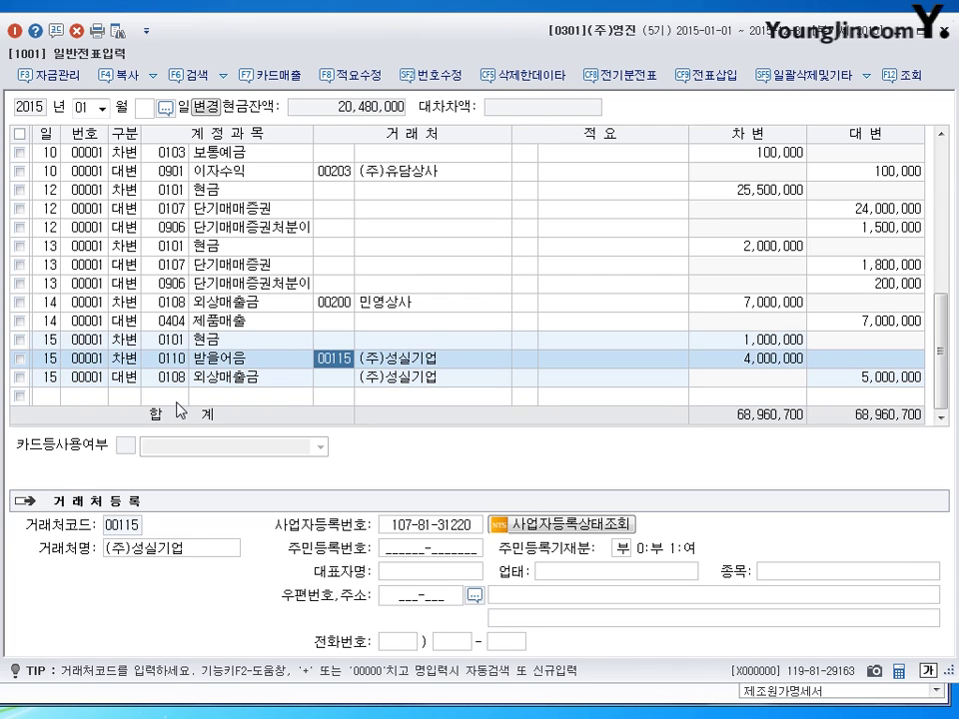
key("Down")
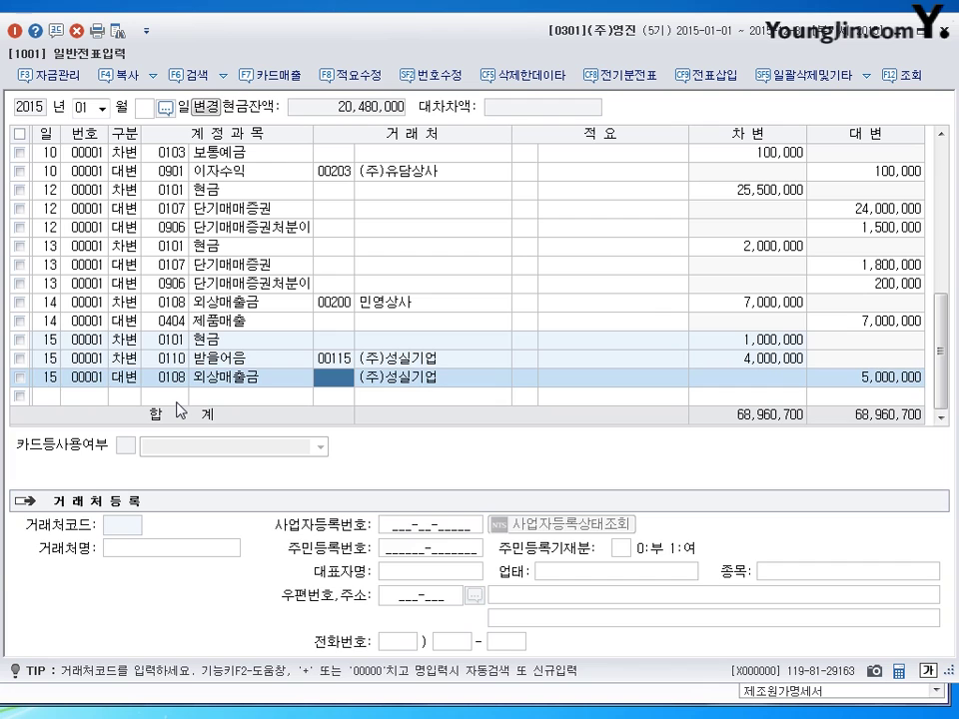
key("Home")
key("Return")
key("Return")
key("Return")
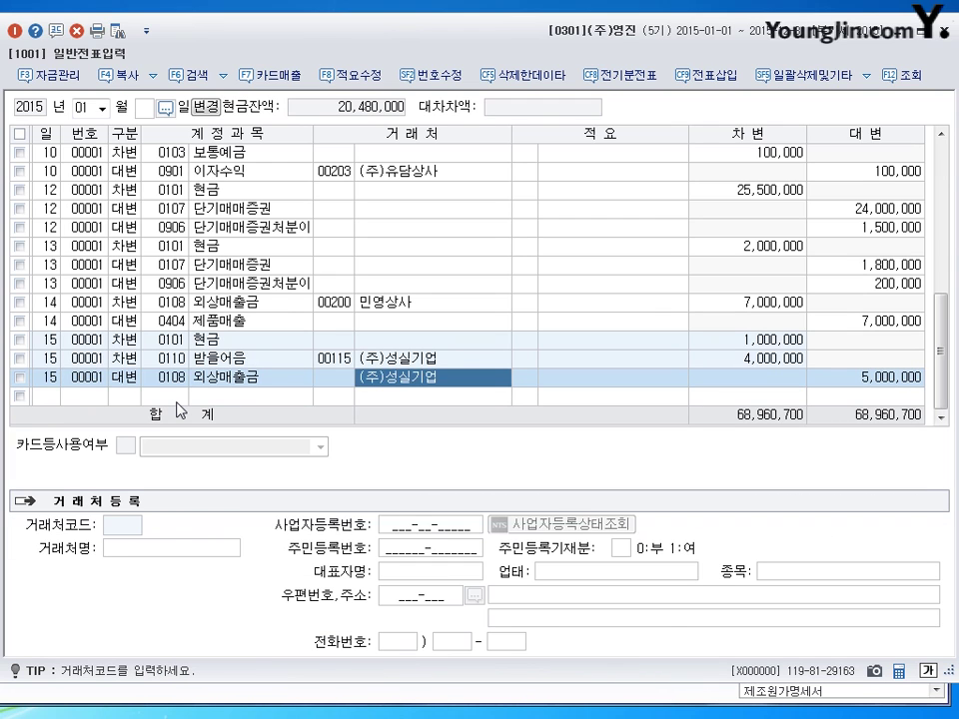
key("Up")
key("Left")
key("Down")
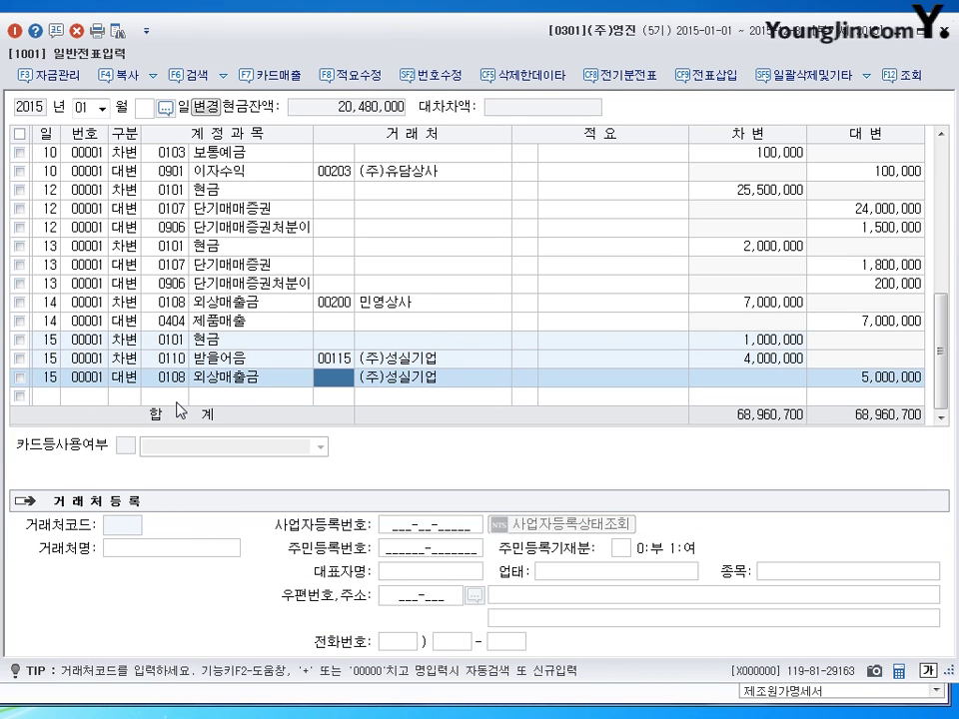
key("Return")
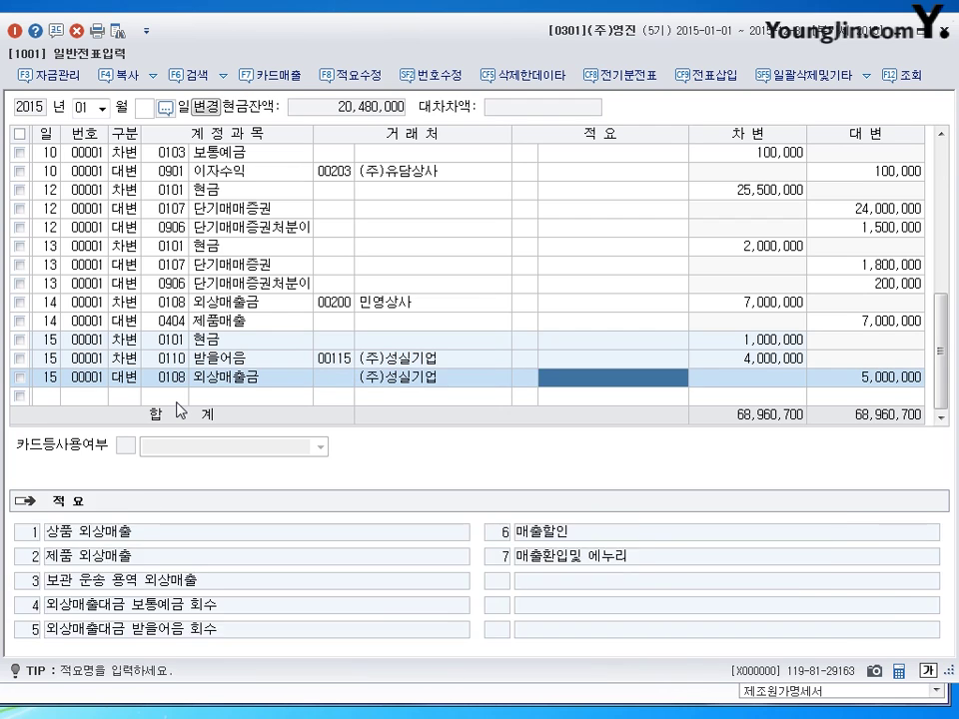
key("Return")
Step: Enter partner code 00115 (주)성실기업 on the 외상매출금 credit line, balancing at 5,000,000
key("shift+Tab")
key("shift+Tab")
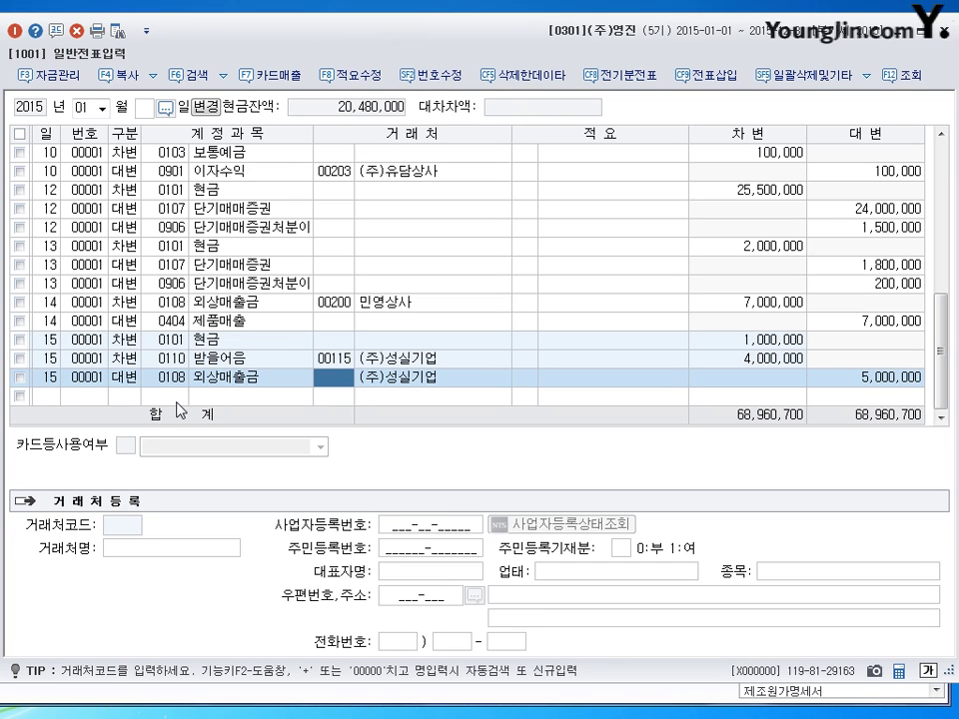
key("plus")
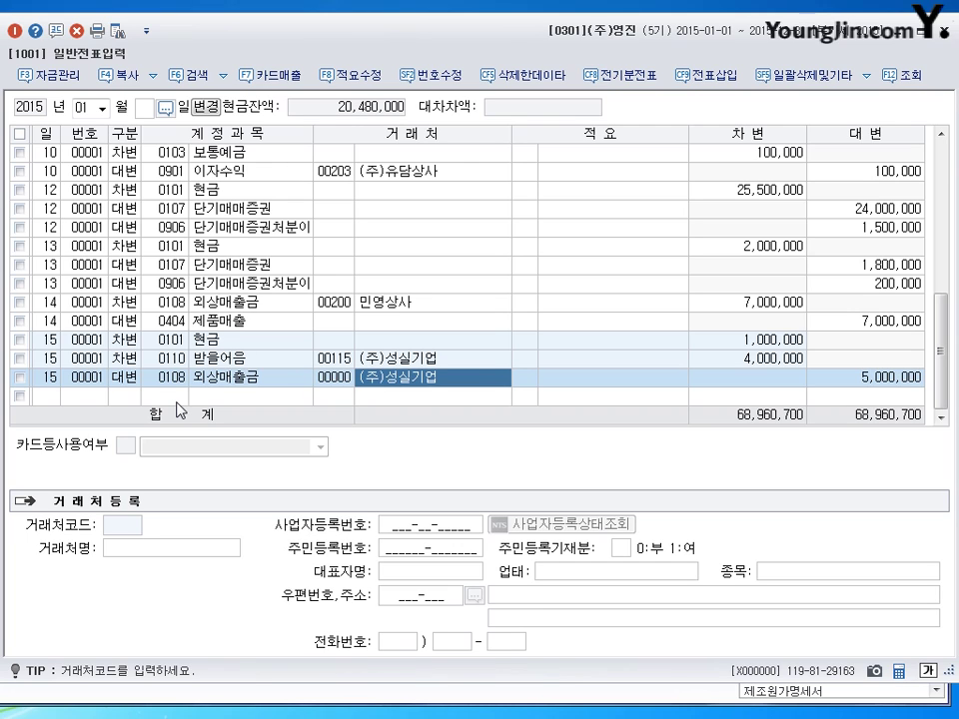
key("Return")
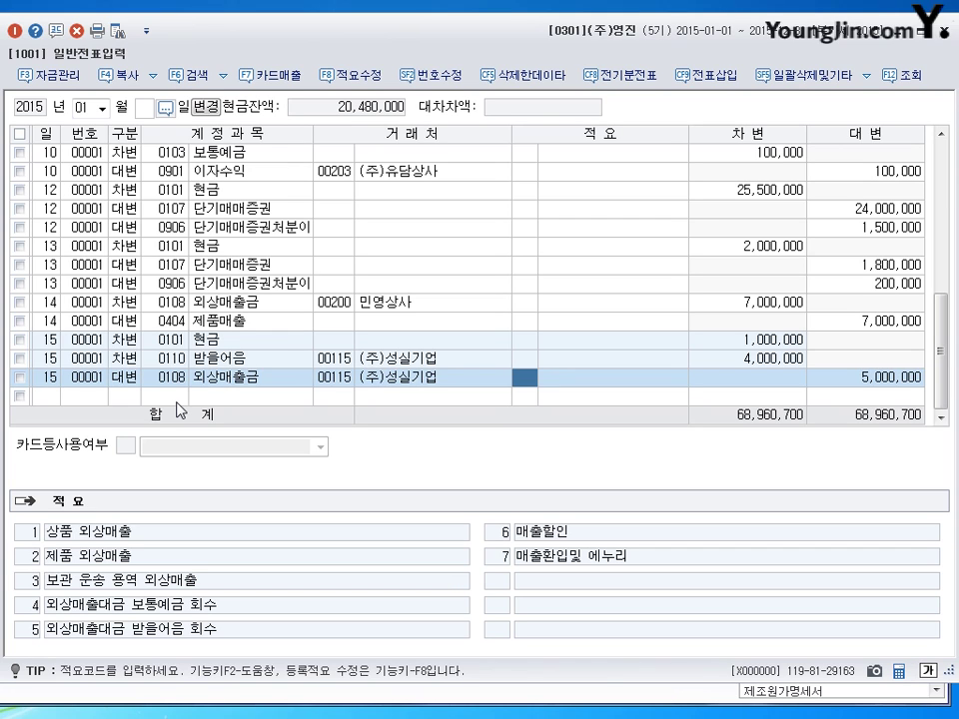
key("Down")
key("Up")
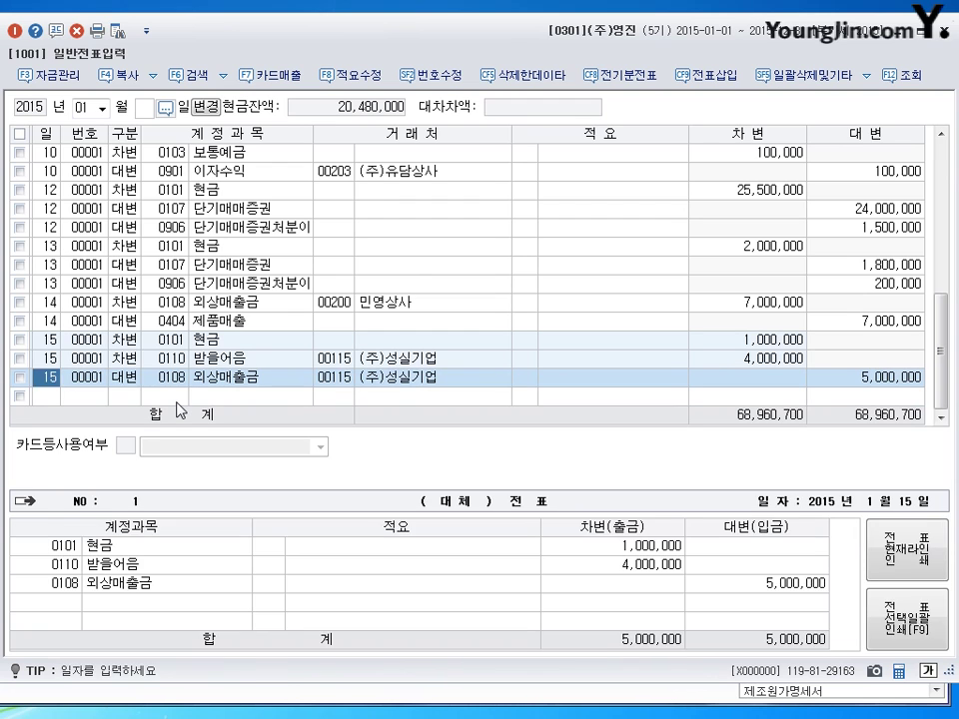
key("Return")
key("Return")
key("Return")
key("Return")
key("Return")
key("shift+Tab")
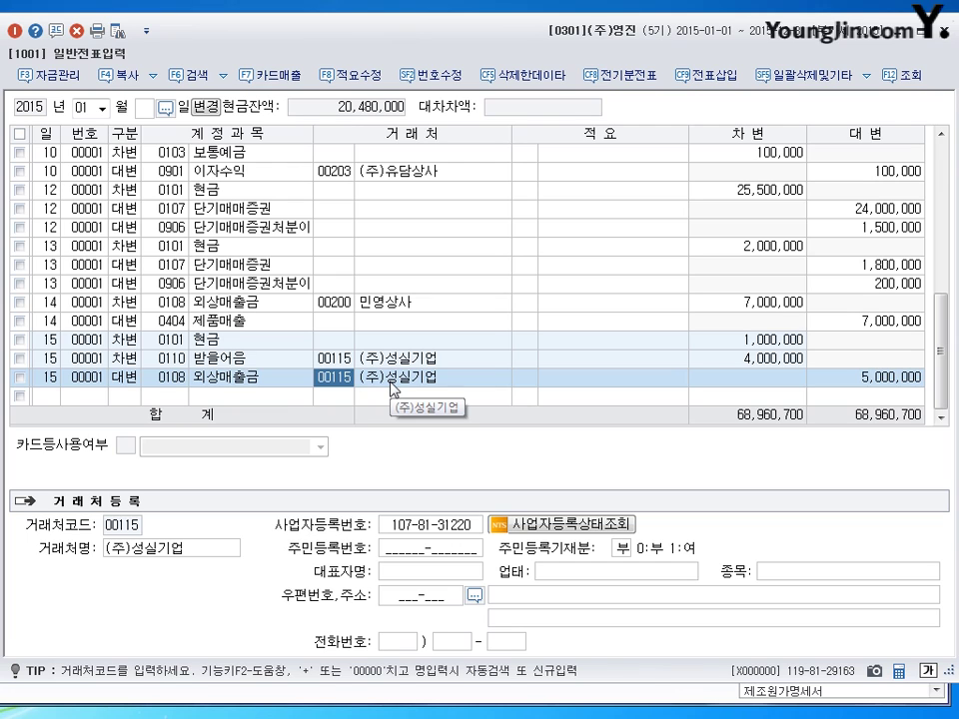
key("Return")
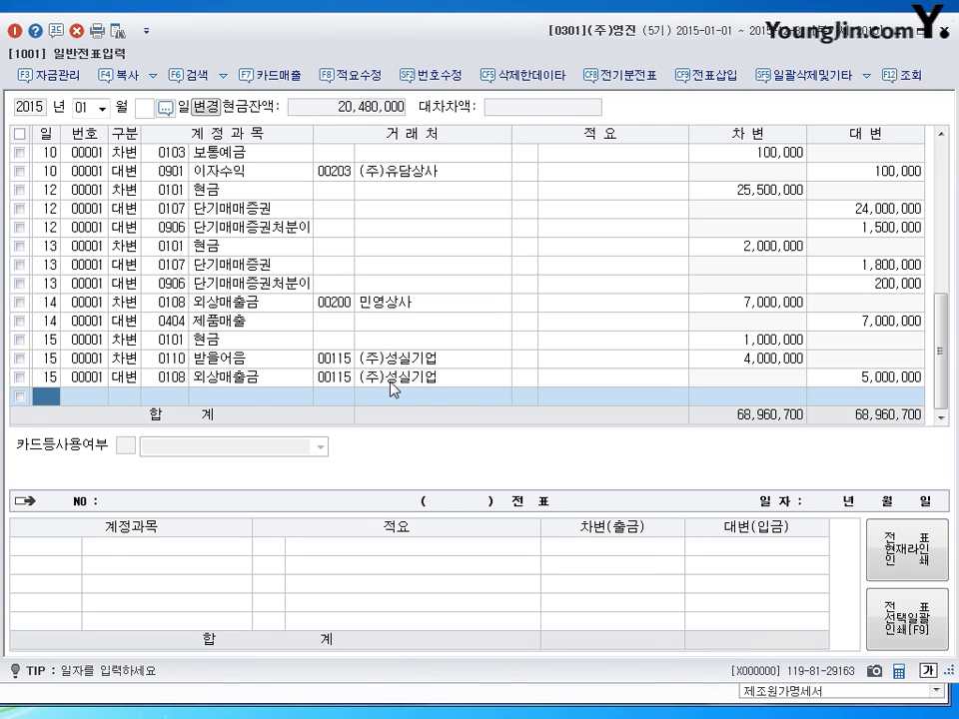
key("Up")
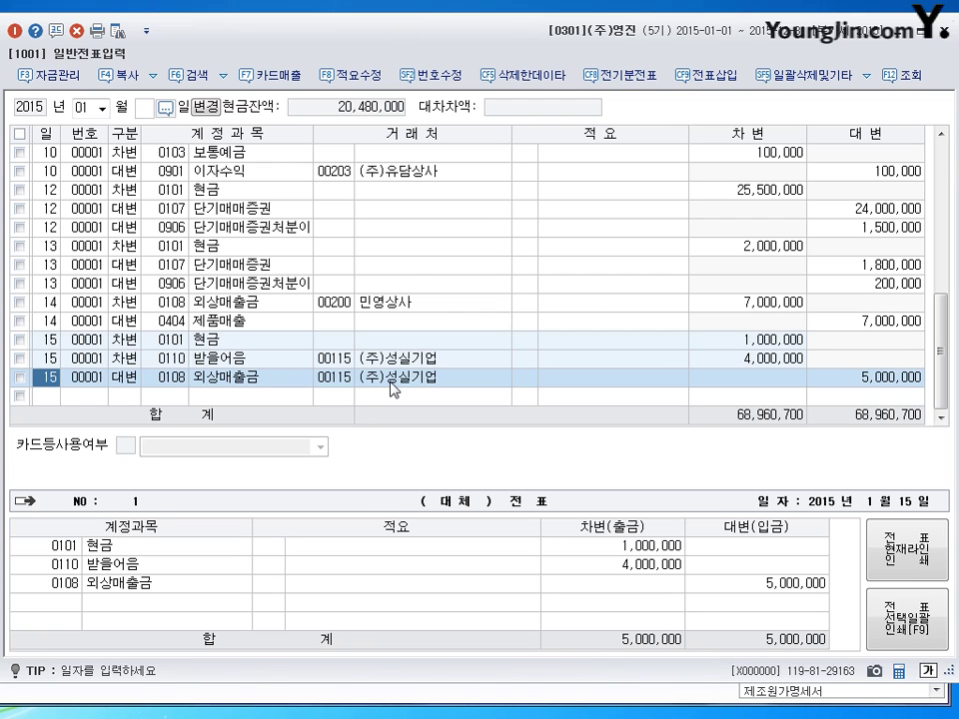
key("Return")
key("Return")
key("Return")
key("Return")
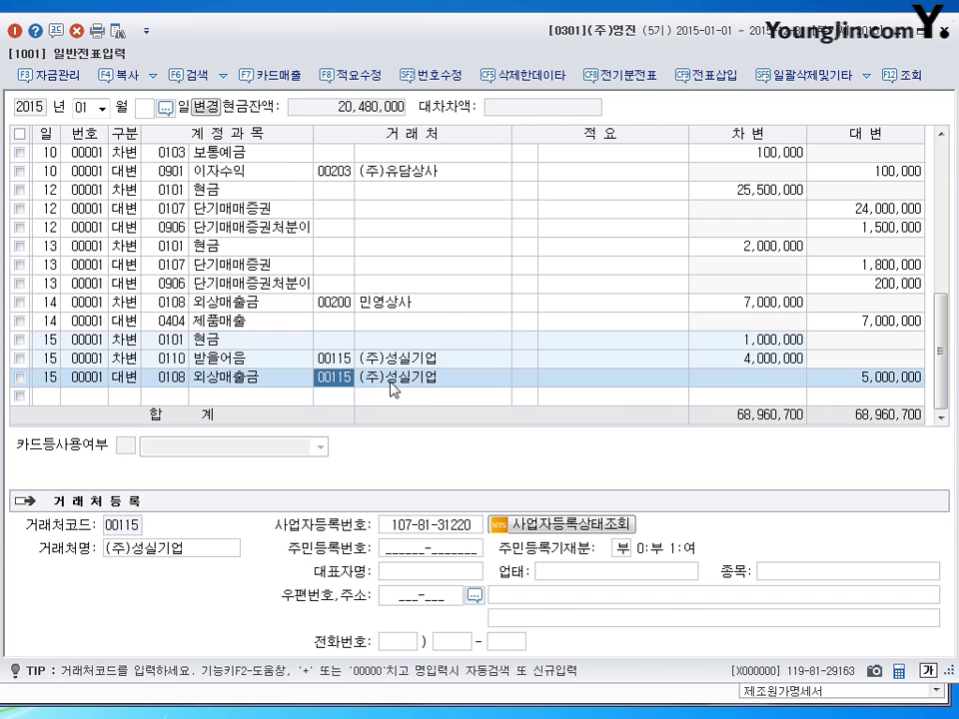
key("Return")
key("Return")
key("Return")
key("Up")
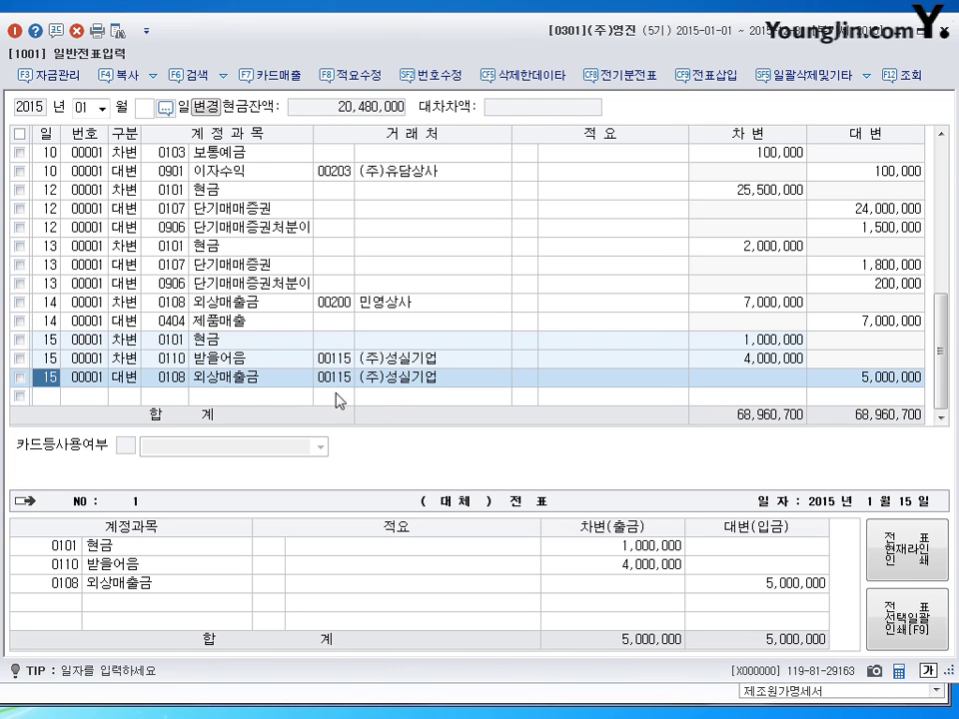
left_click(343, 398)
left_click(344, 380)
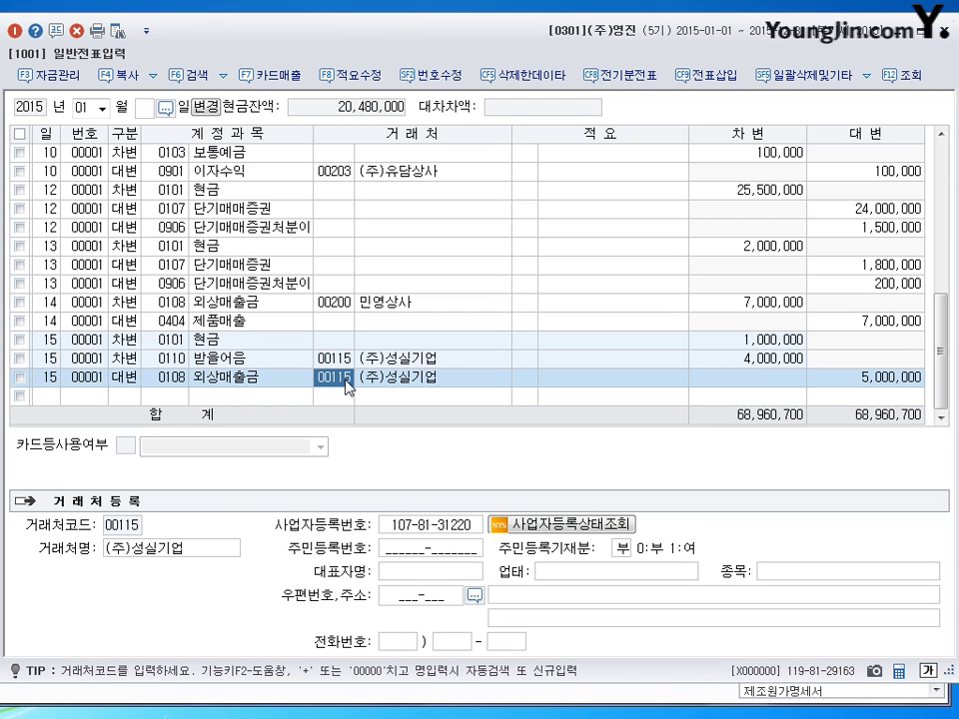
left_click(343, 399)
left_click(345, 381)
key("Down")
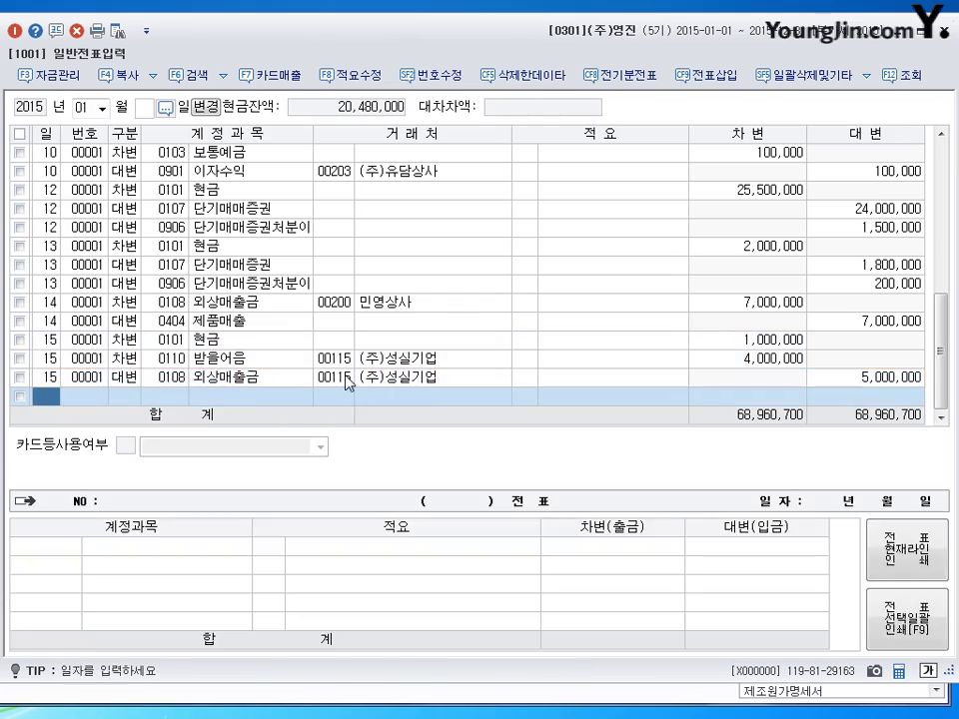
key("Up")
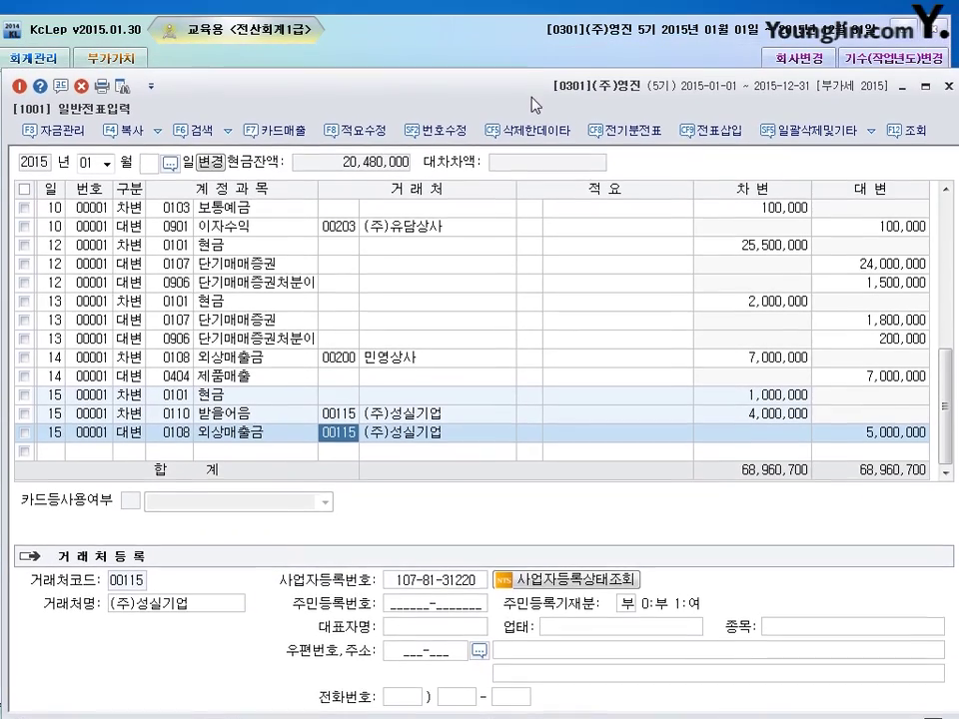
Step: Browse the full module menu list, including 장부관리, then close it
mouse_move(535, 105)
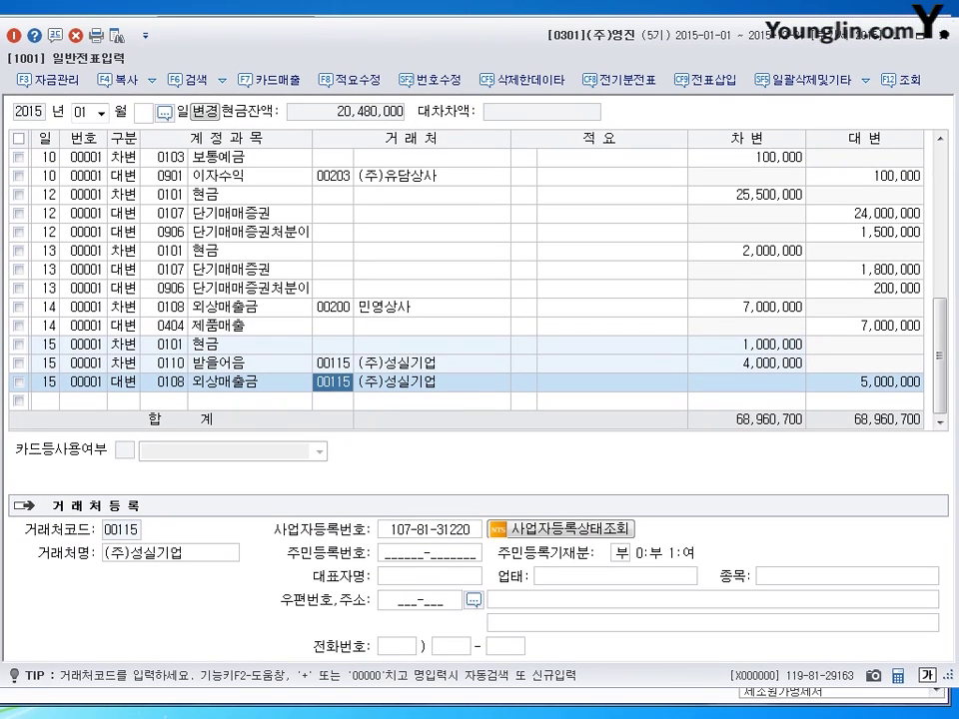
left_click(146, 38)
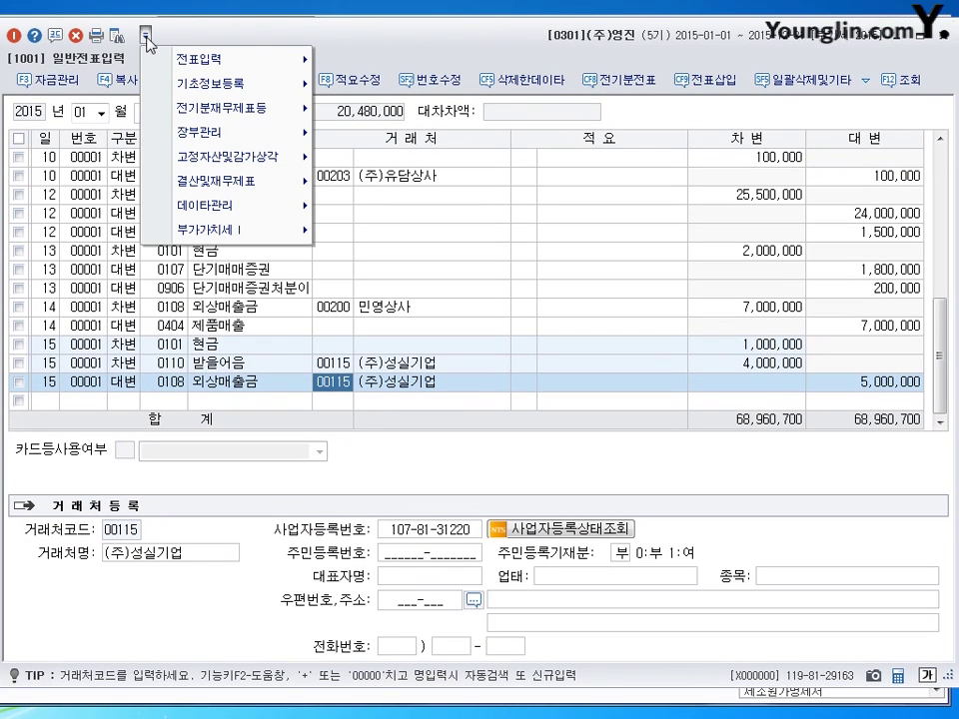
left_click(146, 40)
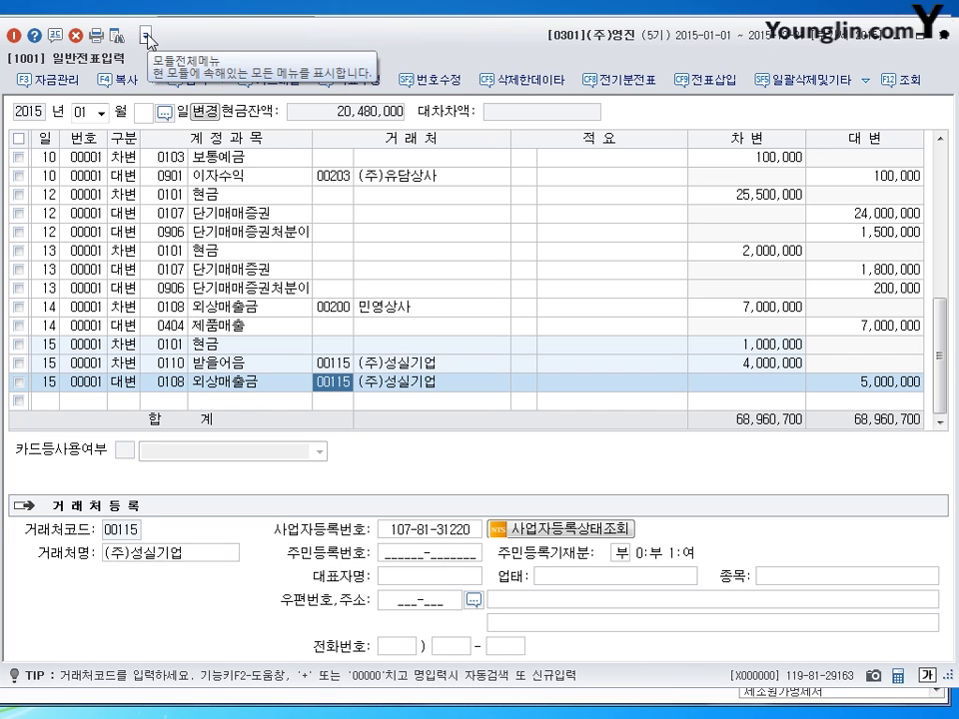
left_click(148, 39)
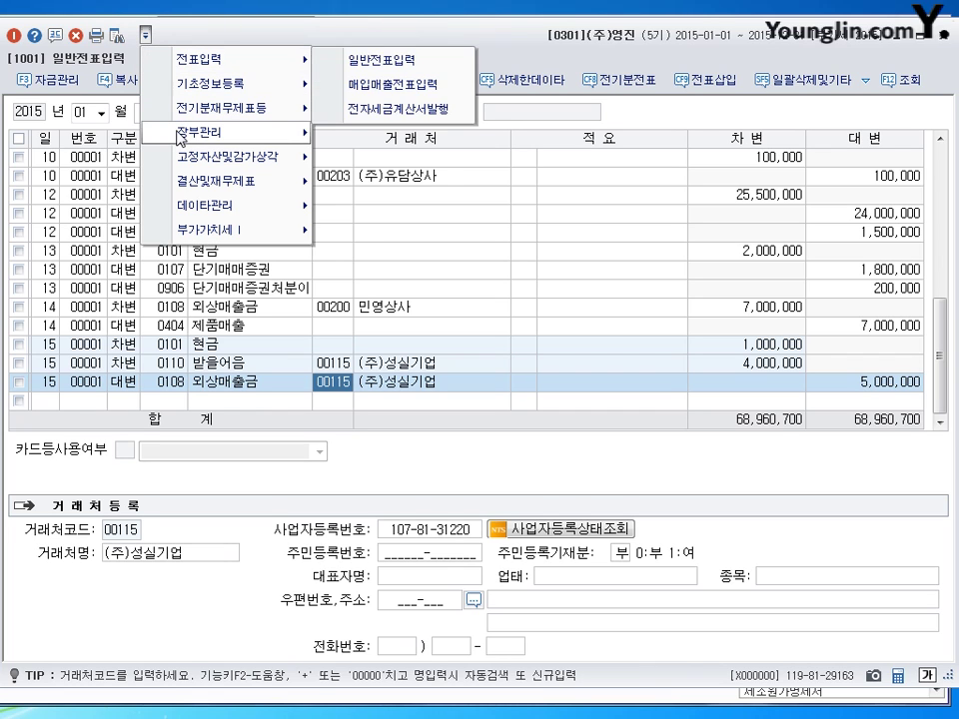
mouse_move(180, 139)
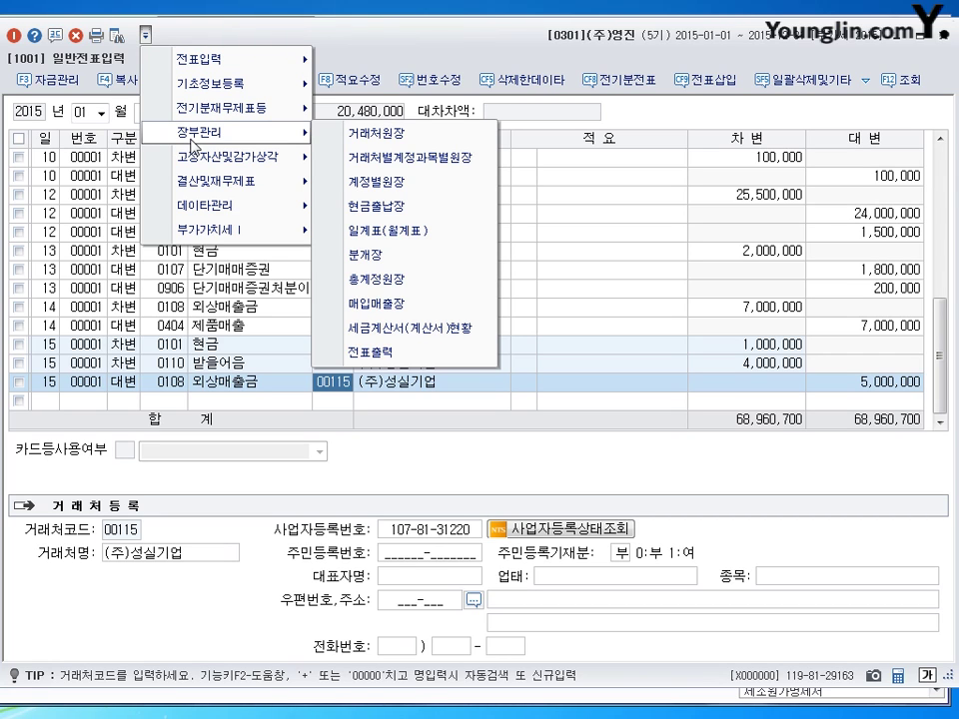
left_click(339, 401)
Step: Reselect the 00115 partner cell and bring up the quick menu search (Ctrl+F)
left_click(337, 382)
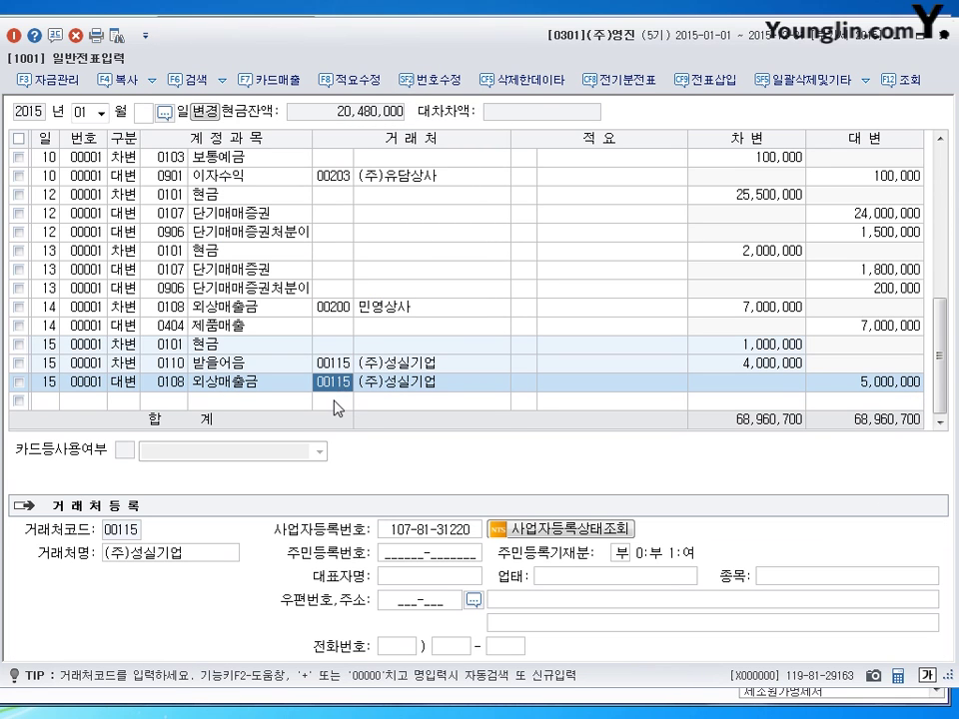
left_click(343, 385)
key("ctrl+f")
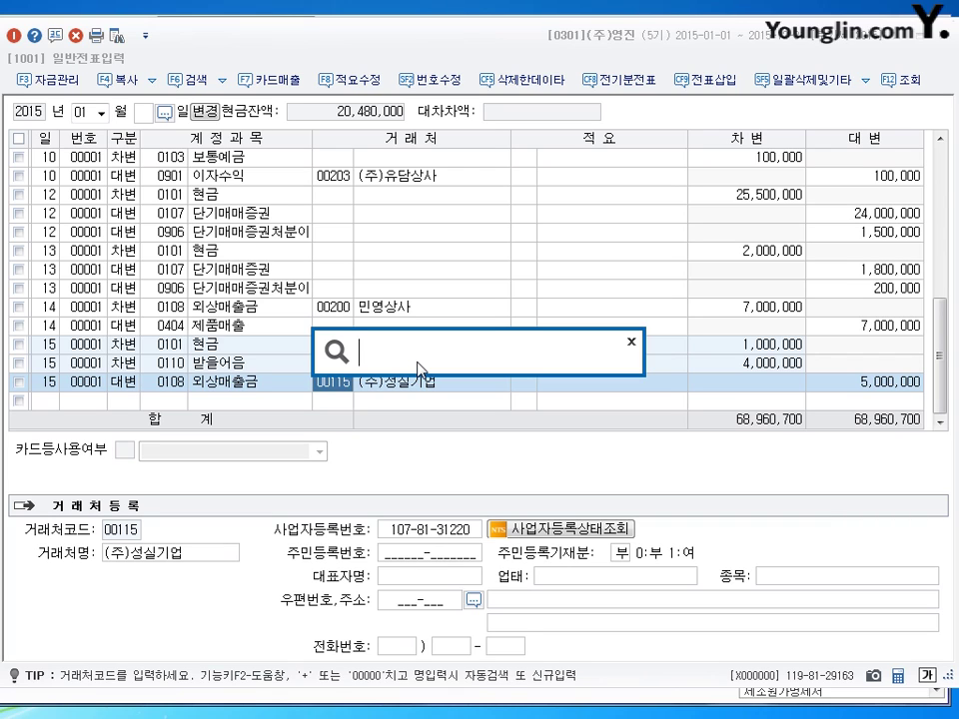
Step: Open the 거래처원장 partner ledger via menu search, then close it
type("거래처원장")
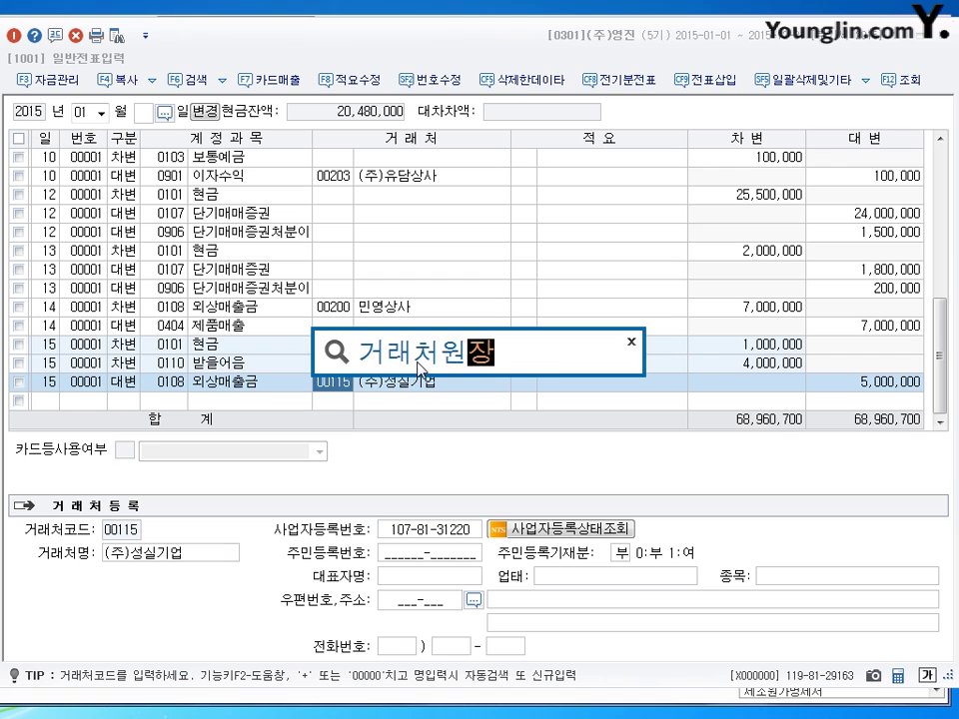
key("Return")
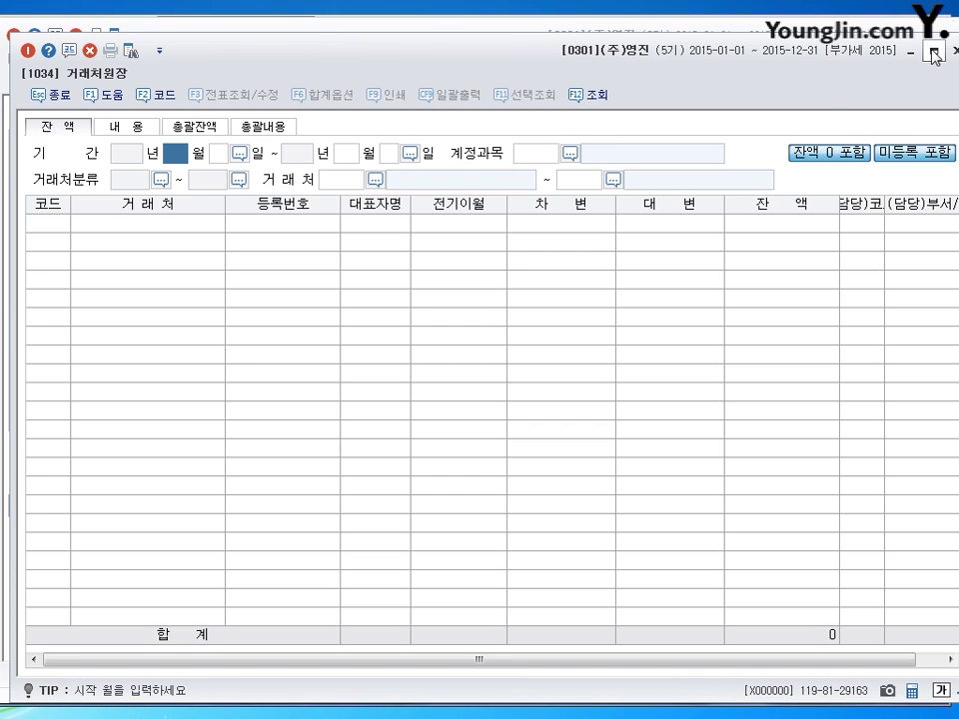
left_click(934, 55)
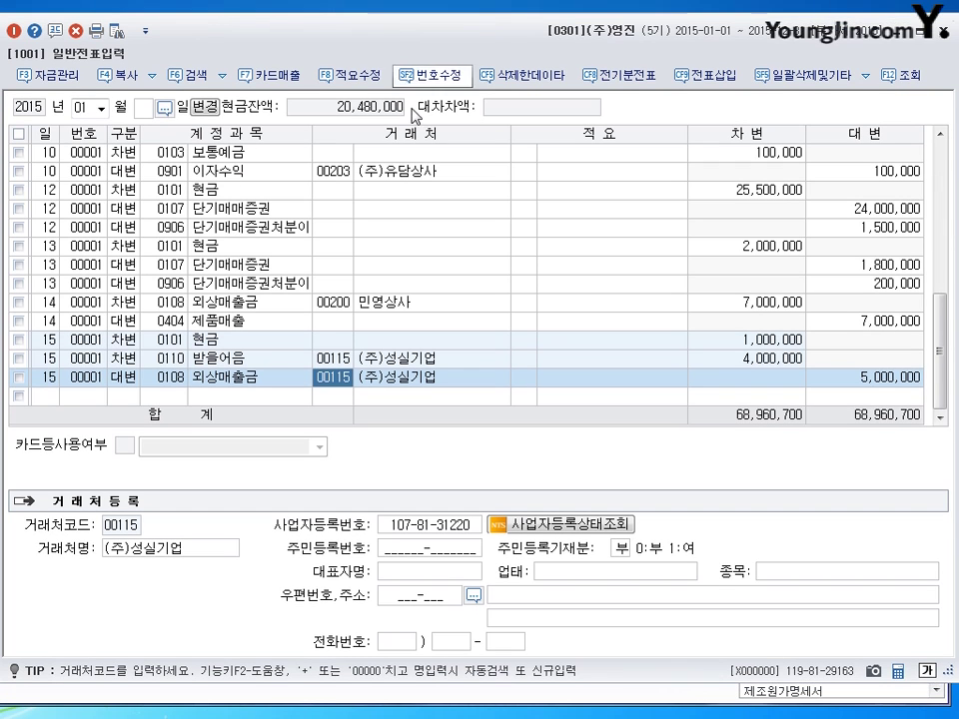
Step: Check the 00115 partner details and start a new line dated day 16
left_click(46, 399)
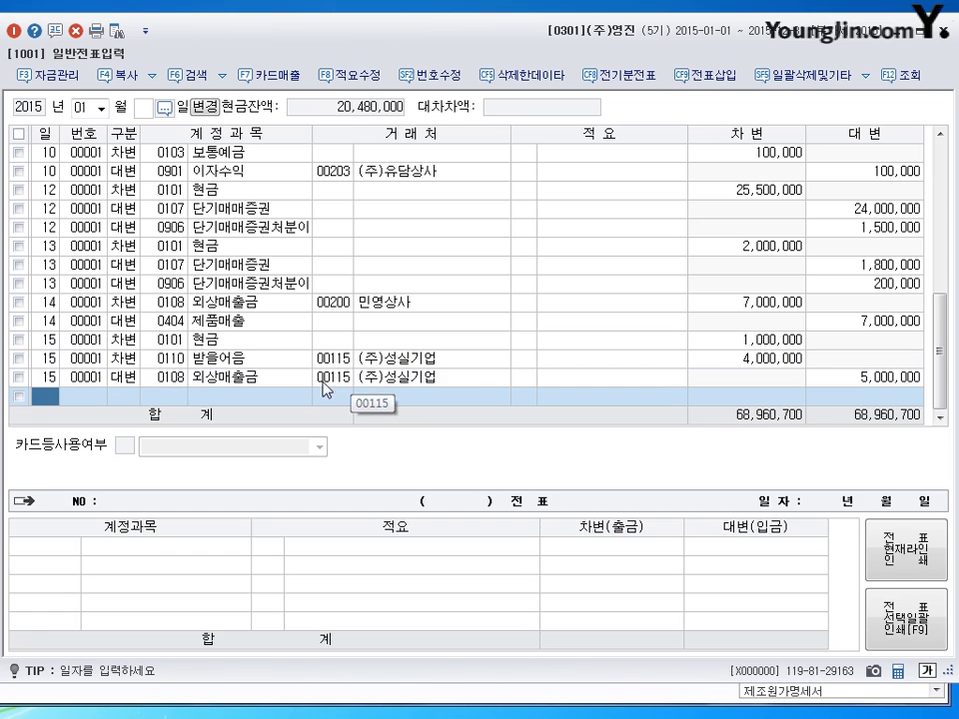
left_click(325, 381)
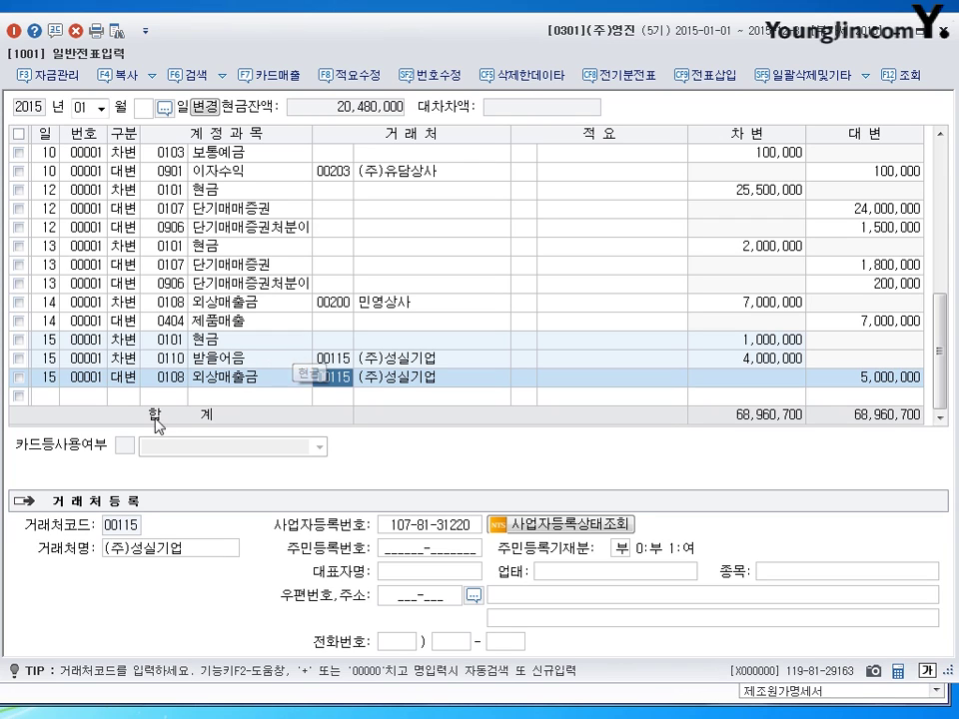
left_click(46, 396)
type("16")
key("Return")
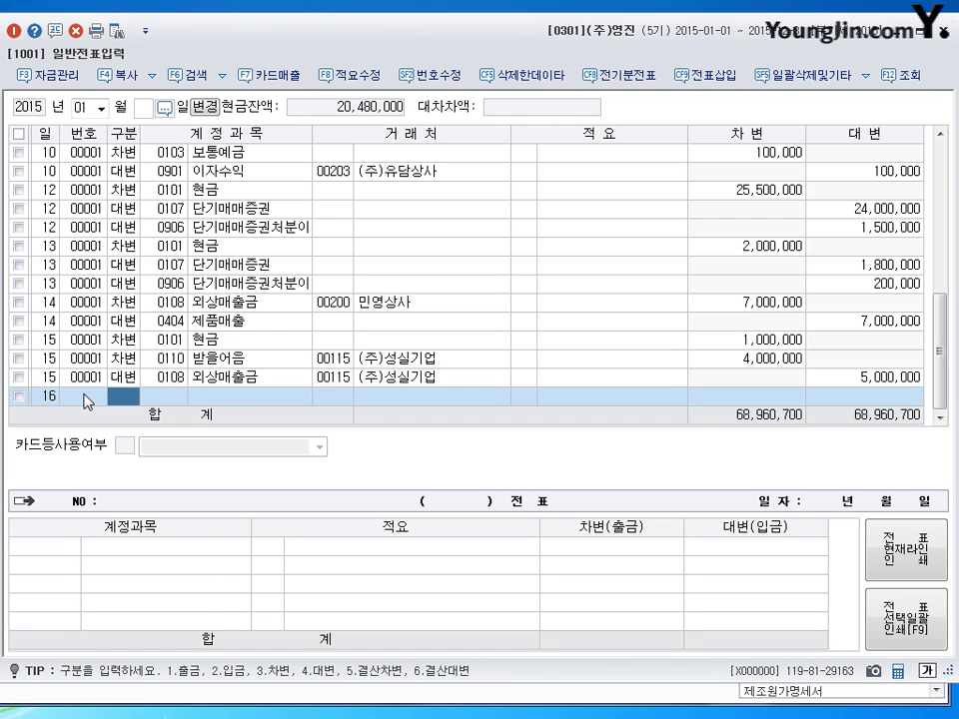
Step: Debit 0831 수수료비용 20,000 and 0102 당좌예금 9,980,000
type("3")
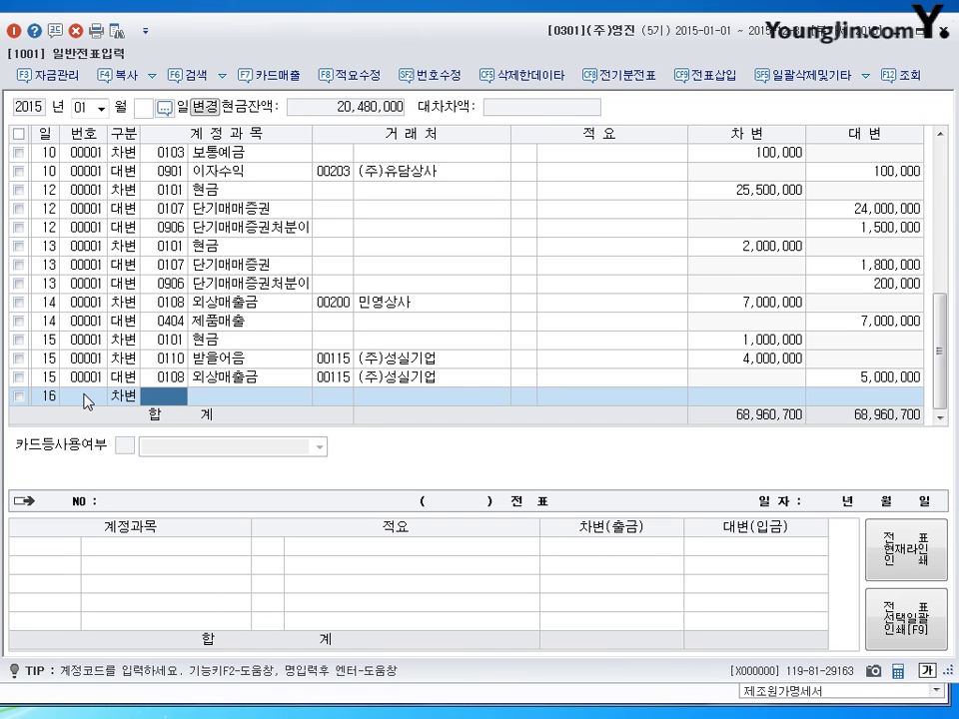
type("0831")
key("Return")
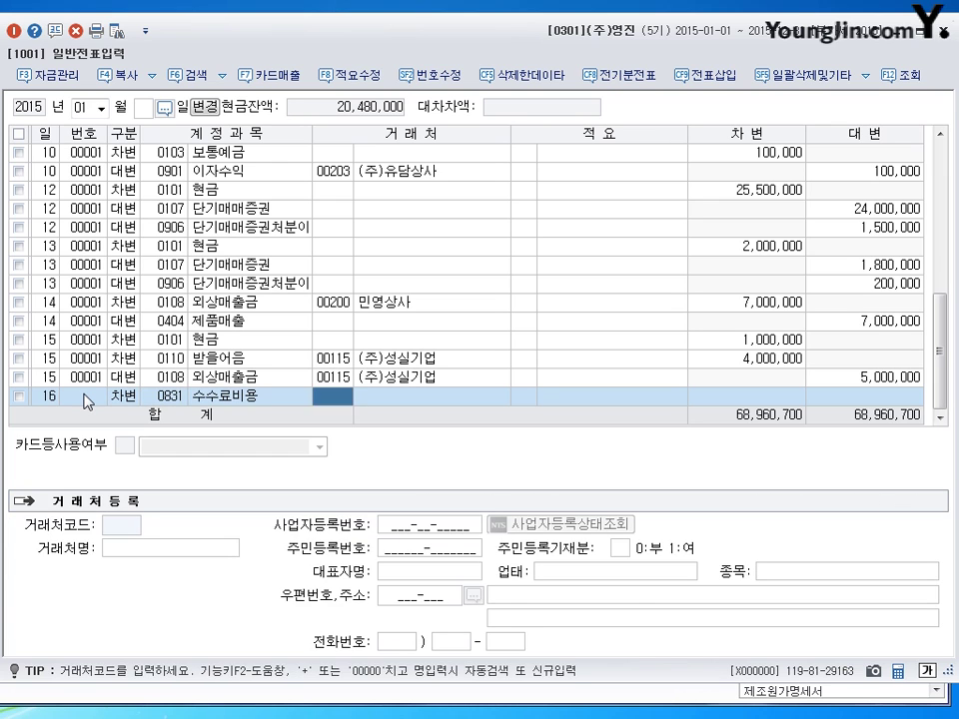
key("Return")
key("Return")
type("200000")
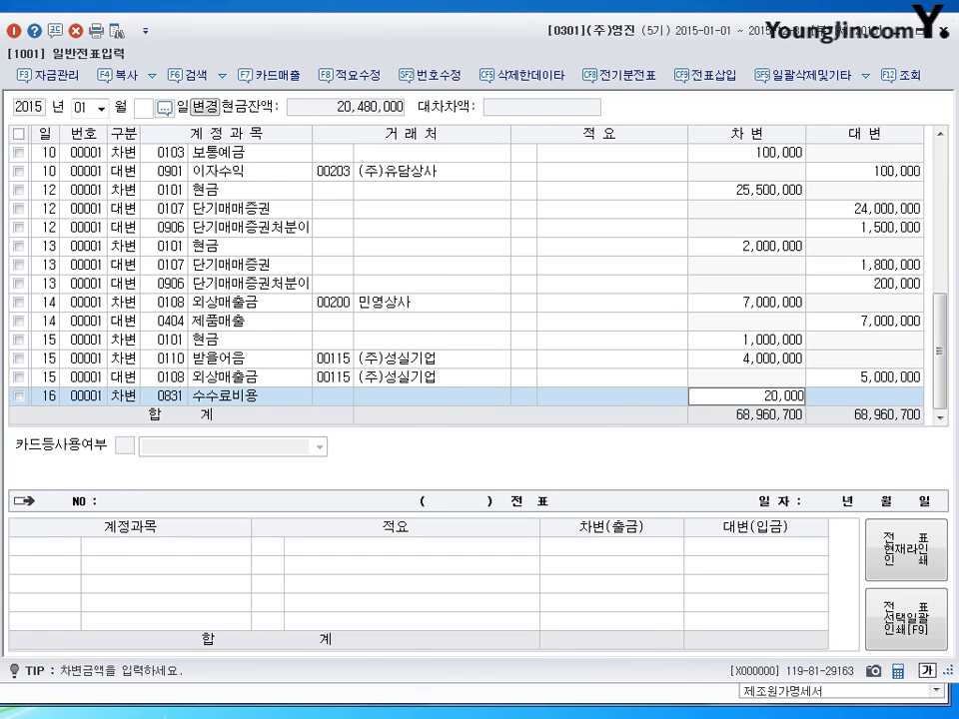
key("Return")
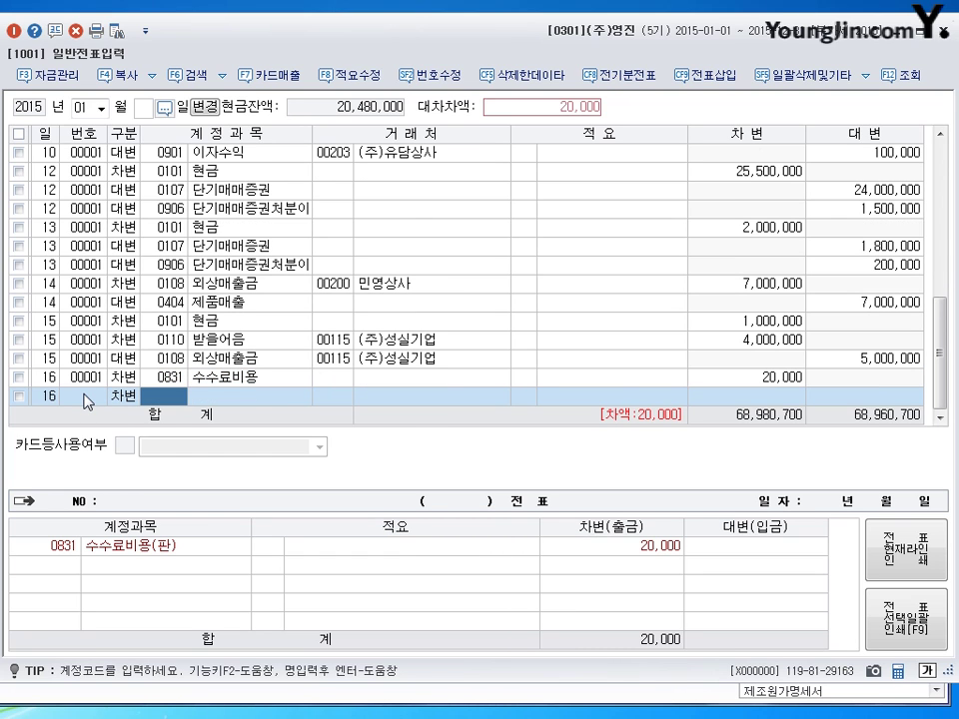
type("0102")
key("Return")
key("Return")
key("Return")
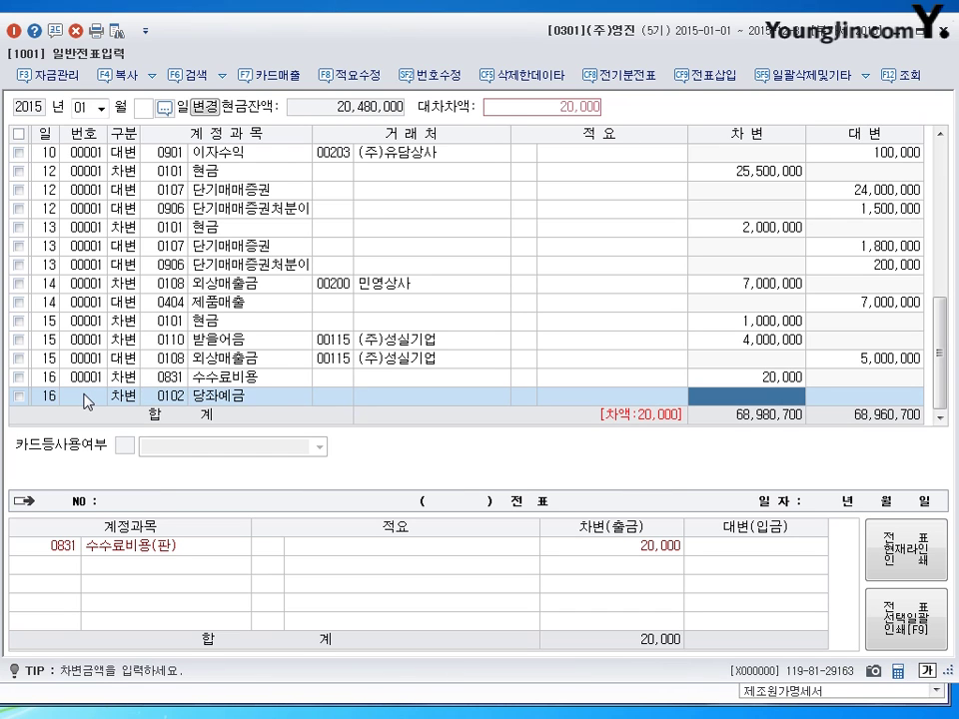
type("9980000")
Step: Credit 0110 받을어음 10,000,000 to (주)상명기업 and begin a day-17 line
key("Return")
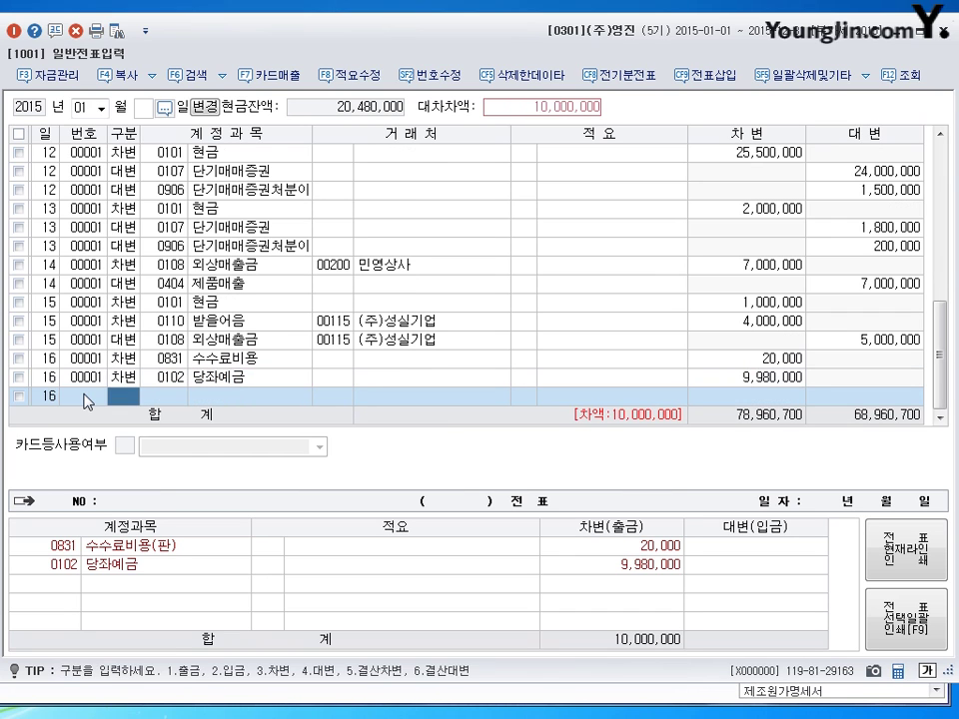
type("40110")
key("Return")
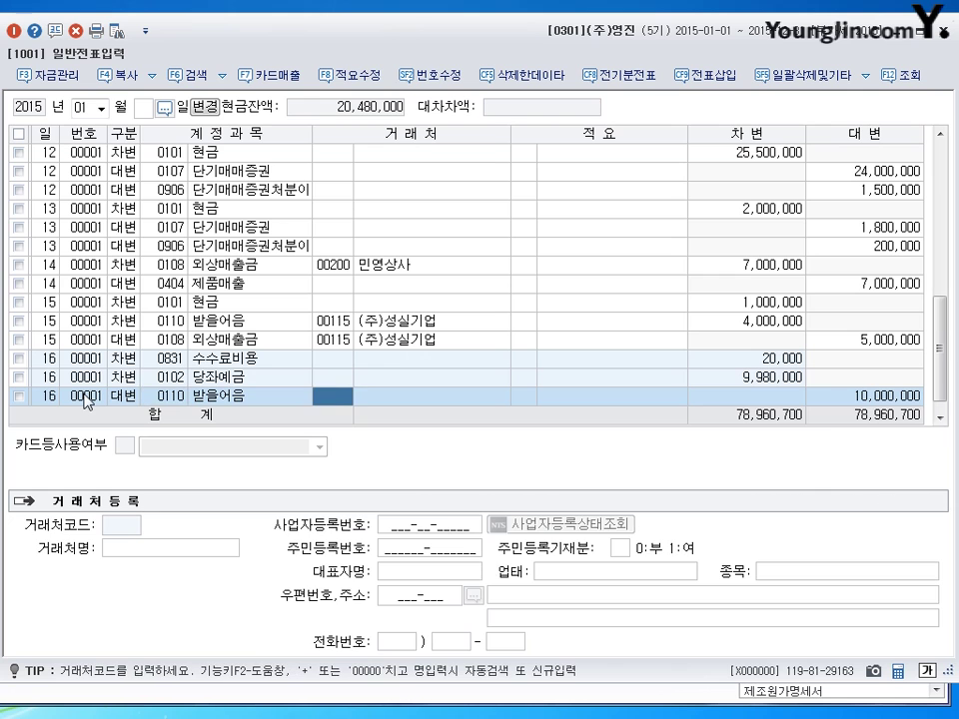
type("사ㅇ명")
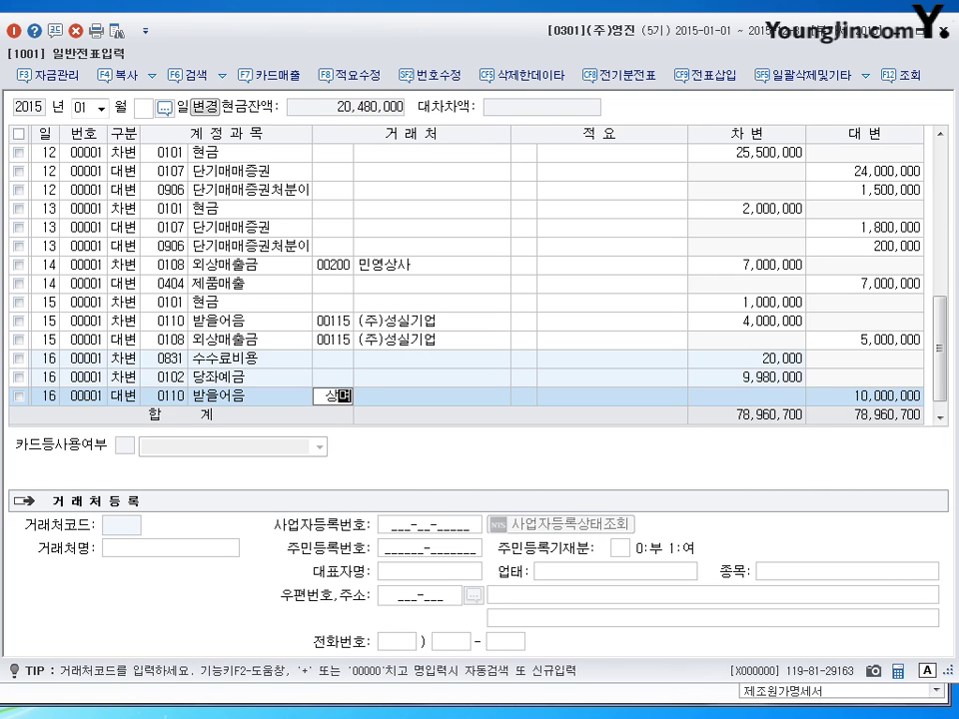
key("Return")
key("Return")
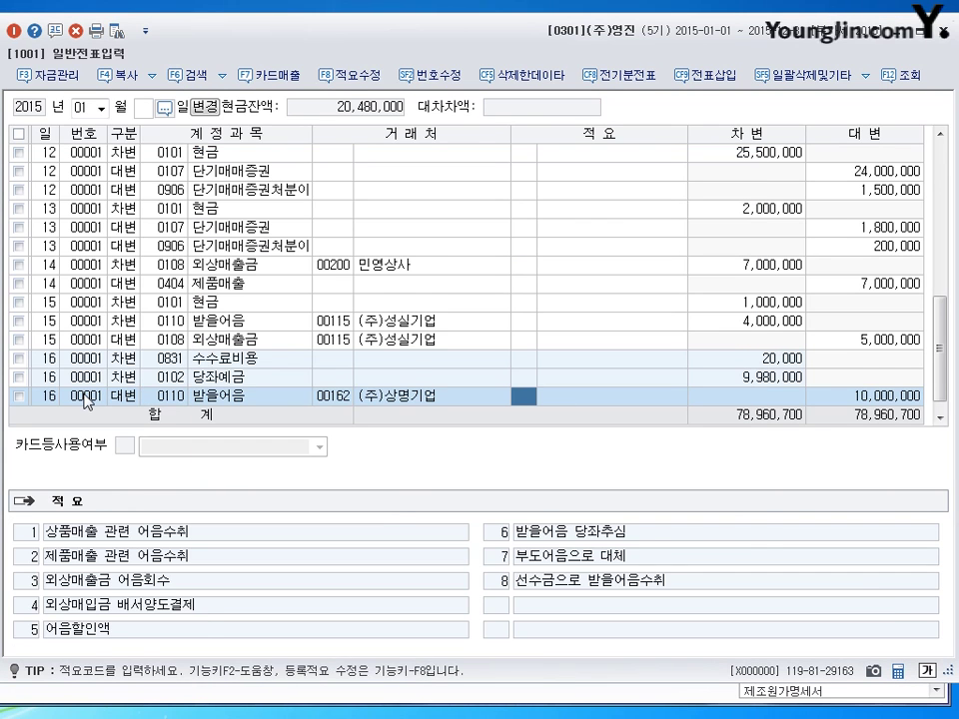
key("Return")
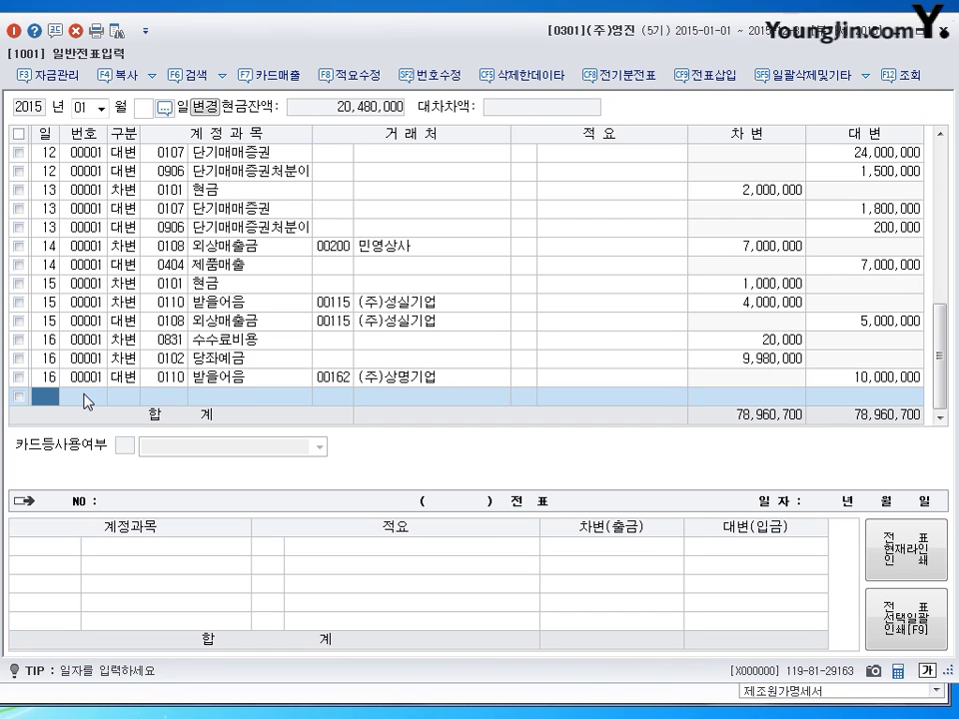
type("17")
key("Return")
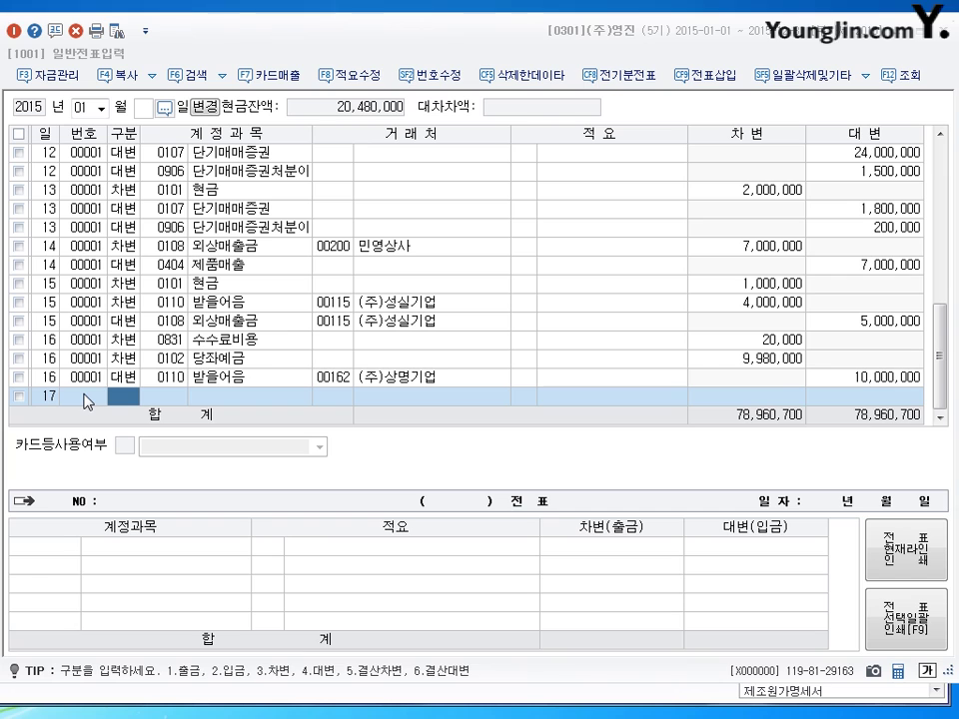
Step: Debit 0251 외상매입금 15,000,000 for partner (주)남화상사
type("3")
key("Return")
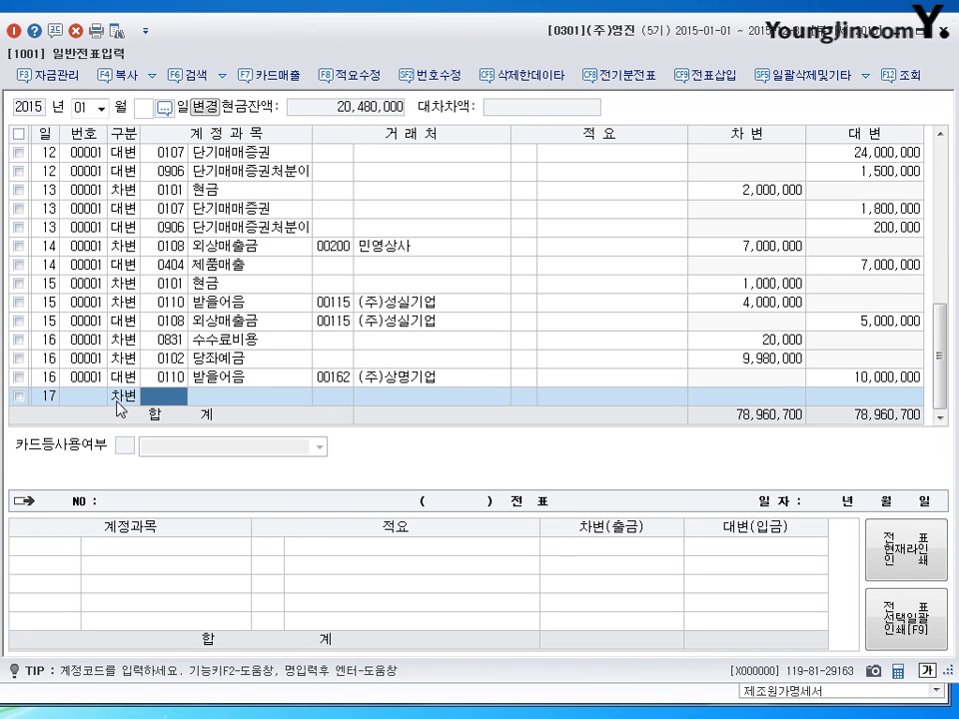
type("251")
key("Return")
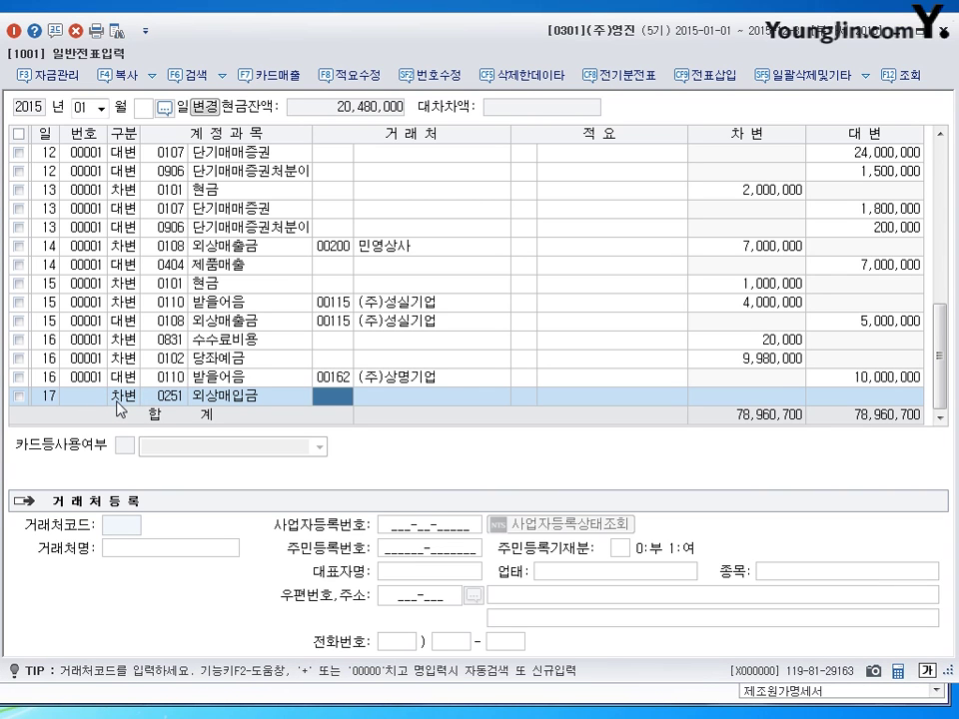
type("남흥")
type("화")
key("Return")
key("Return")
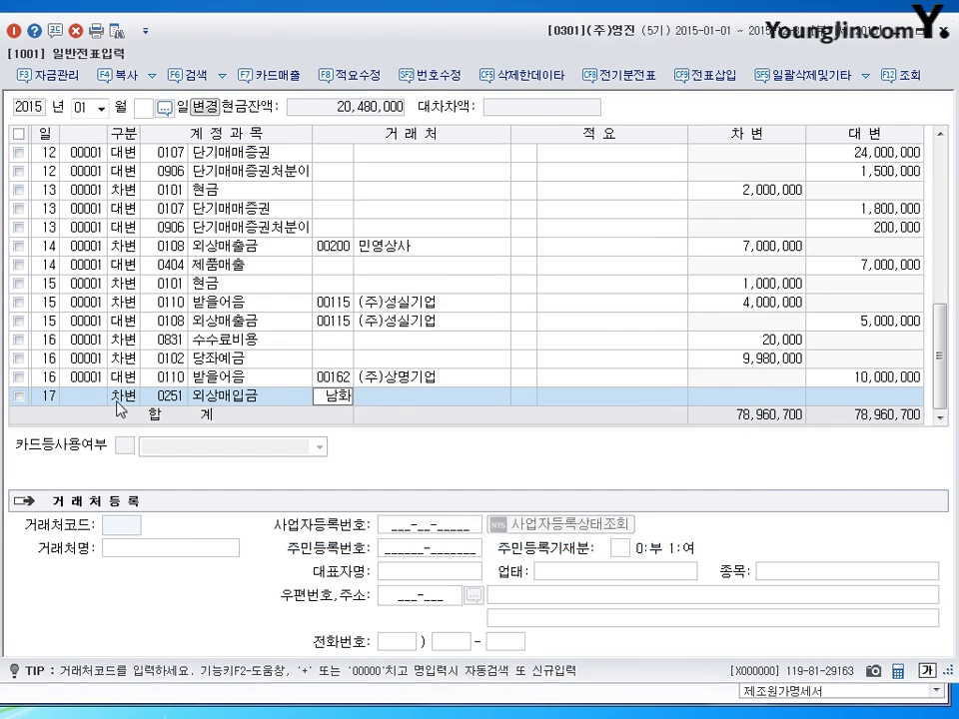
key("Return")
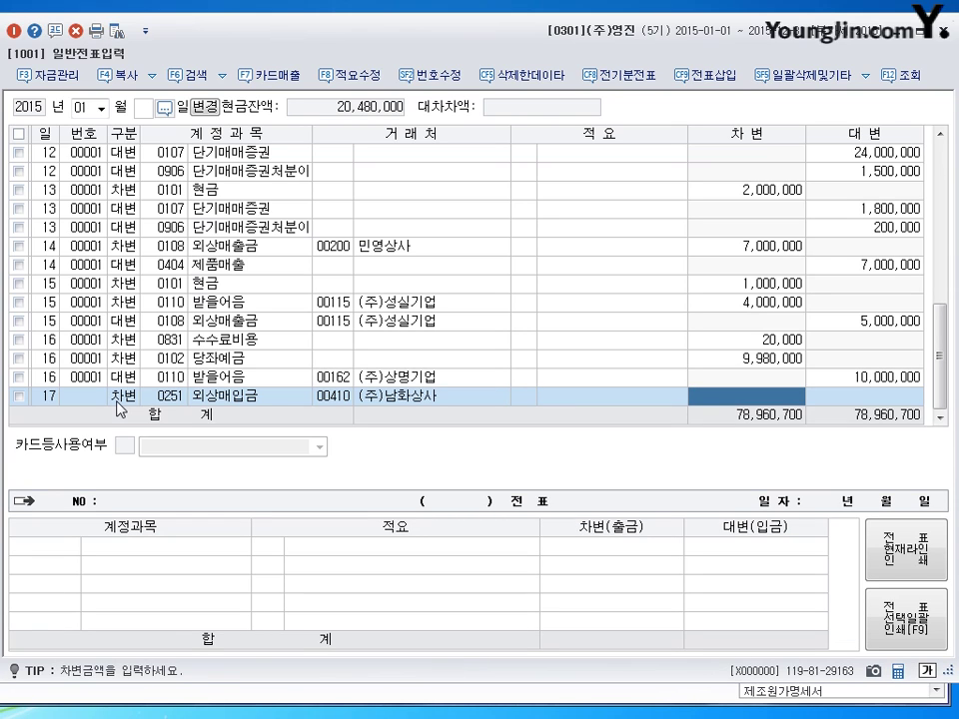
type("15000000")
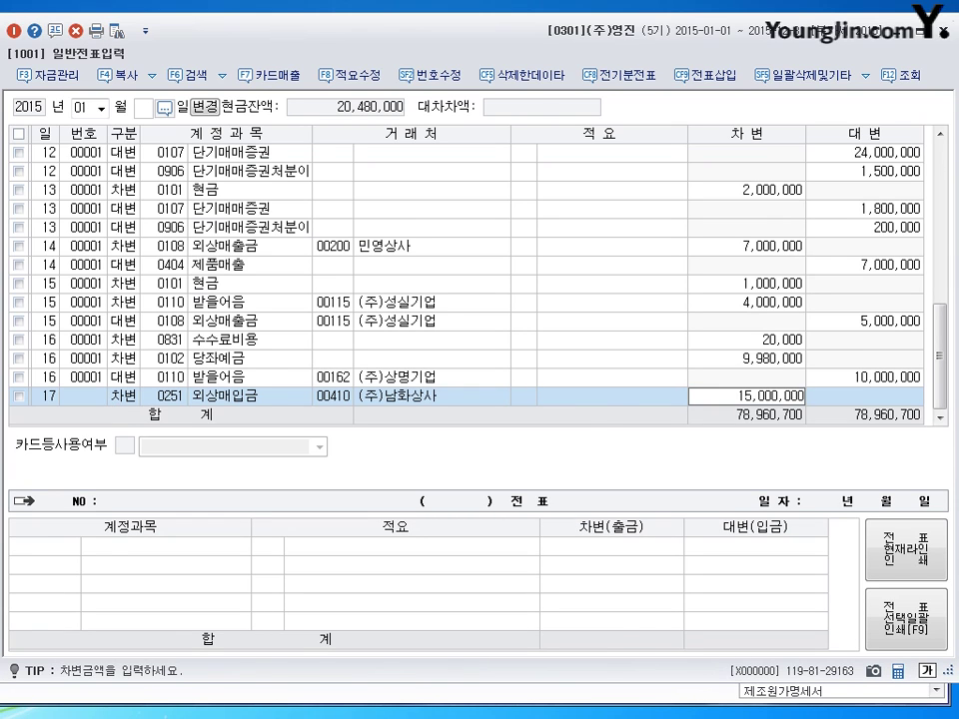
key("Return")
Step: Credit 0110 받을어음 10,000,000 with partner (주)유담상사
type("0110")
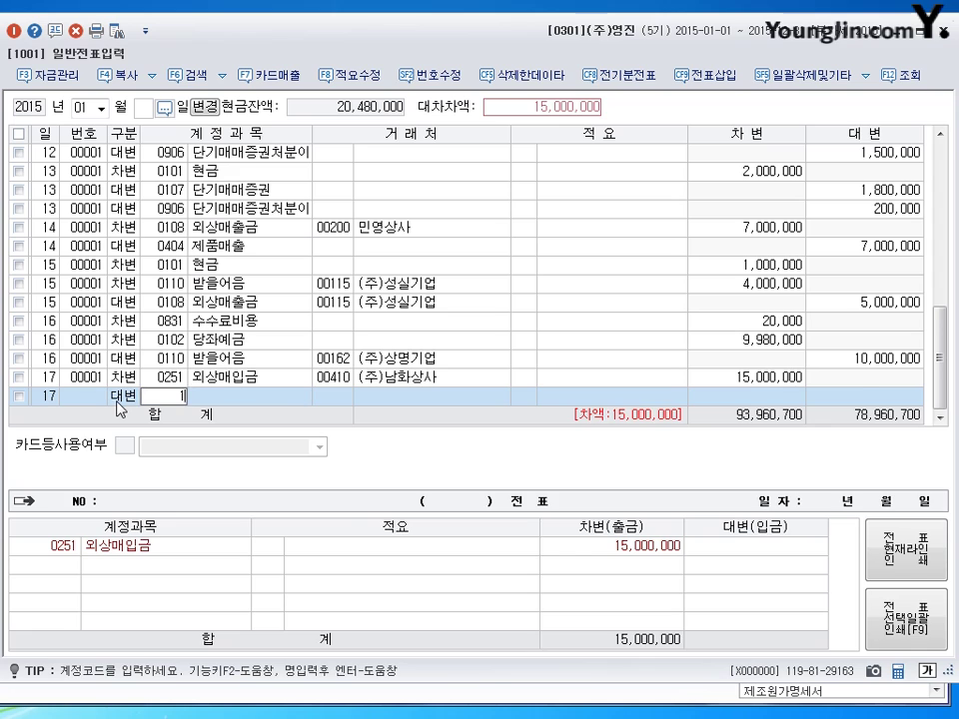
key("Return")
type("육")
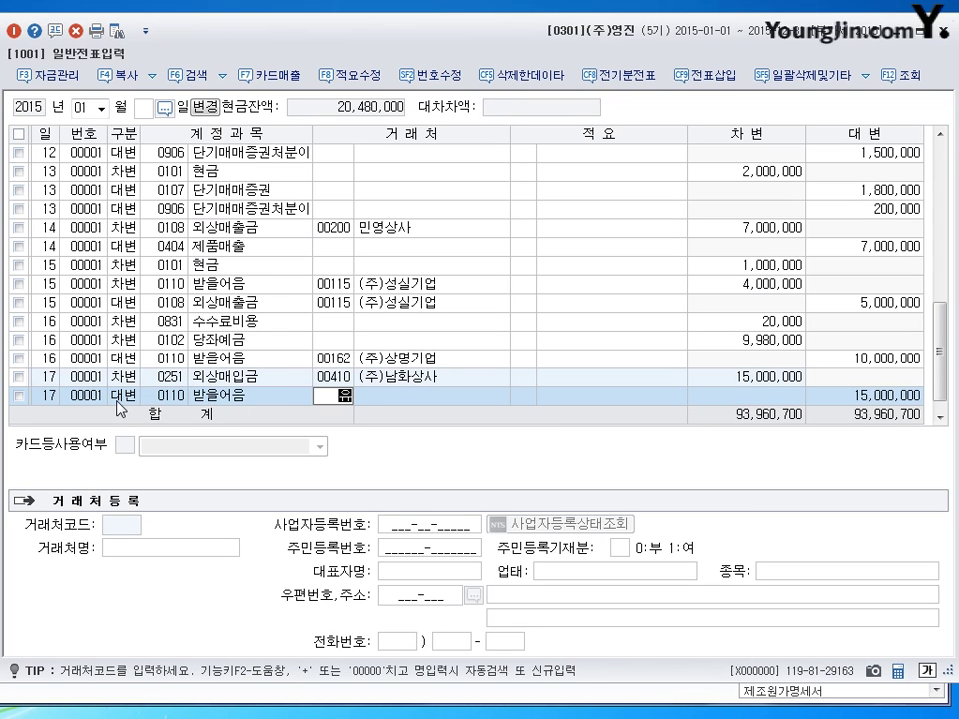
type("담")
key("Return")
key("Return")
type("000000")
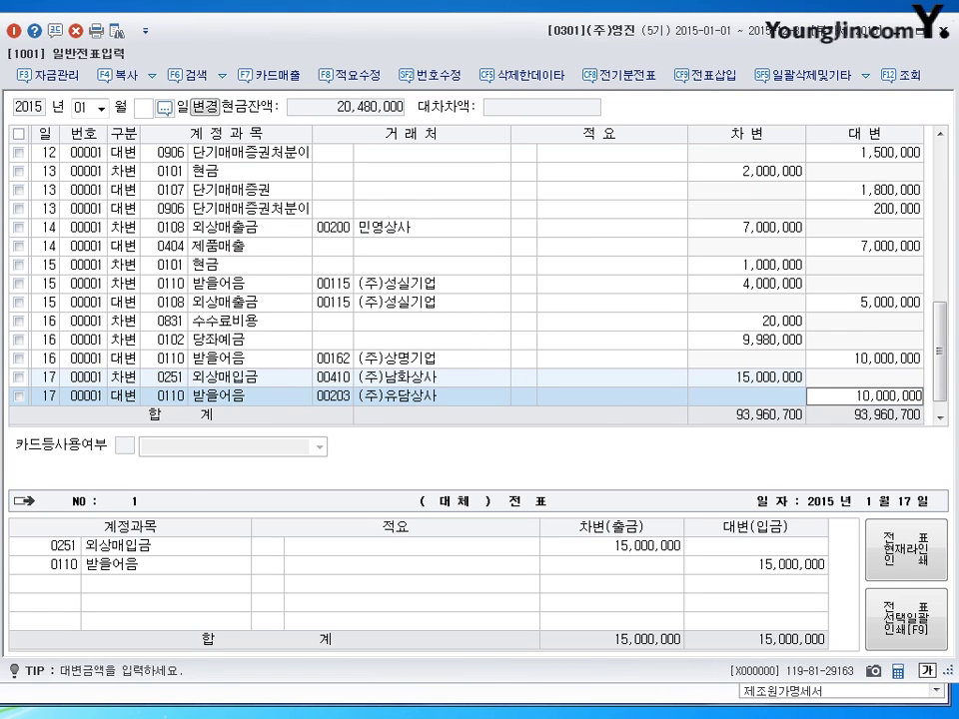
key("Return")
Step: Credit 0102 당좌예금 5,000,000 to balance the January 17 voucher
type("4102")
key("Return")
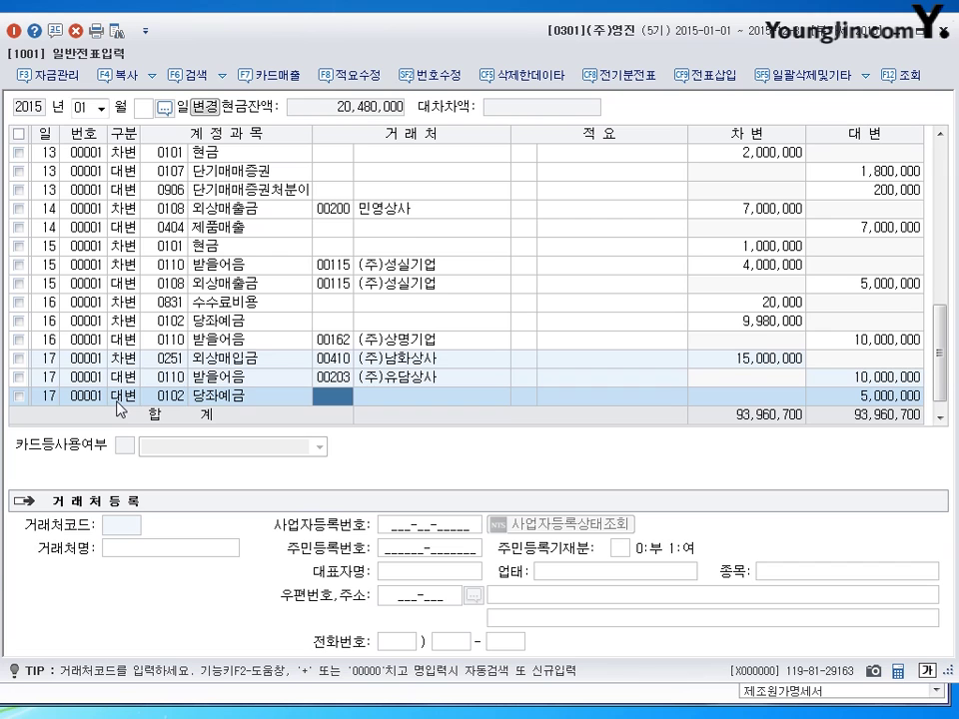
key("Return")
key("Up")
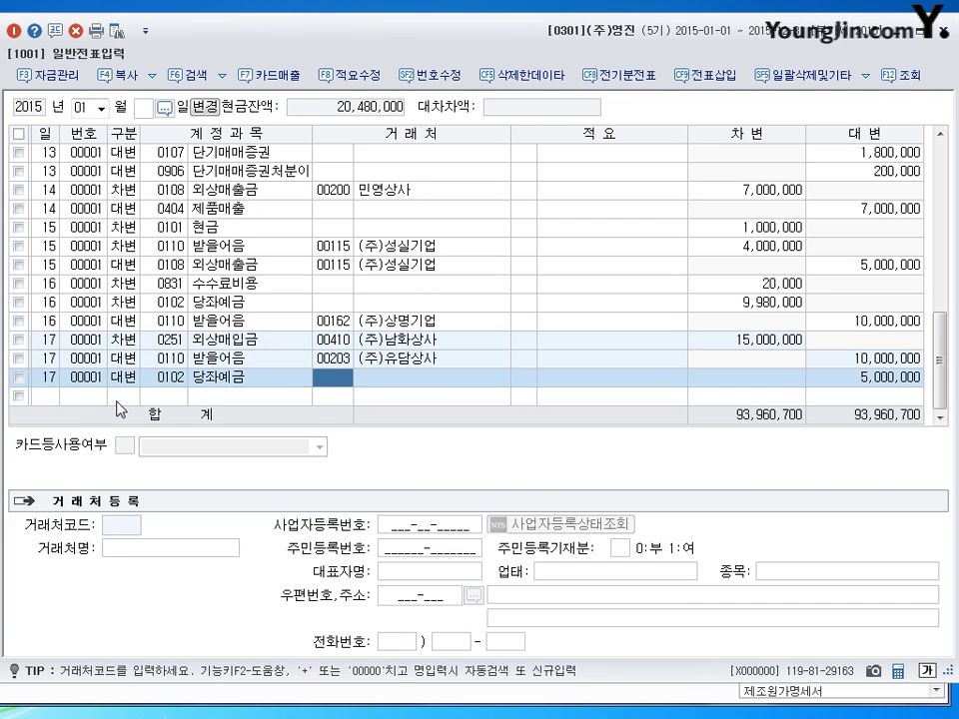
key("Return")
key("Up")
key("Return")
key("Return")
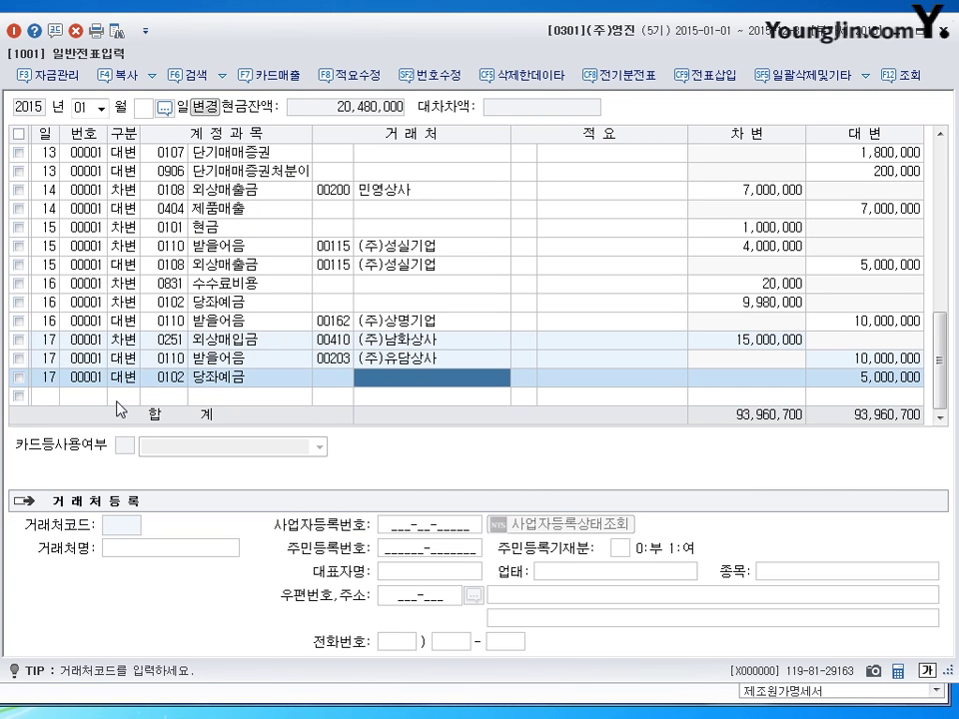
key("Return")
key("Return")
key("Return")
Step: Start a new journal line dated day 18
key("Up")
key("Down")
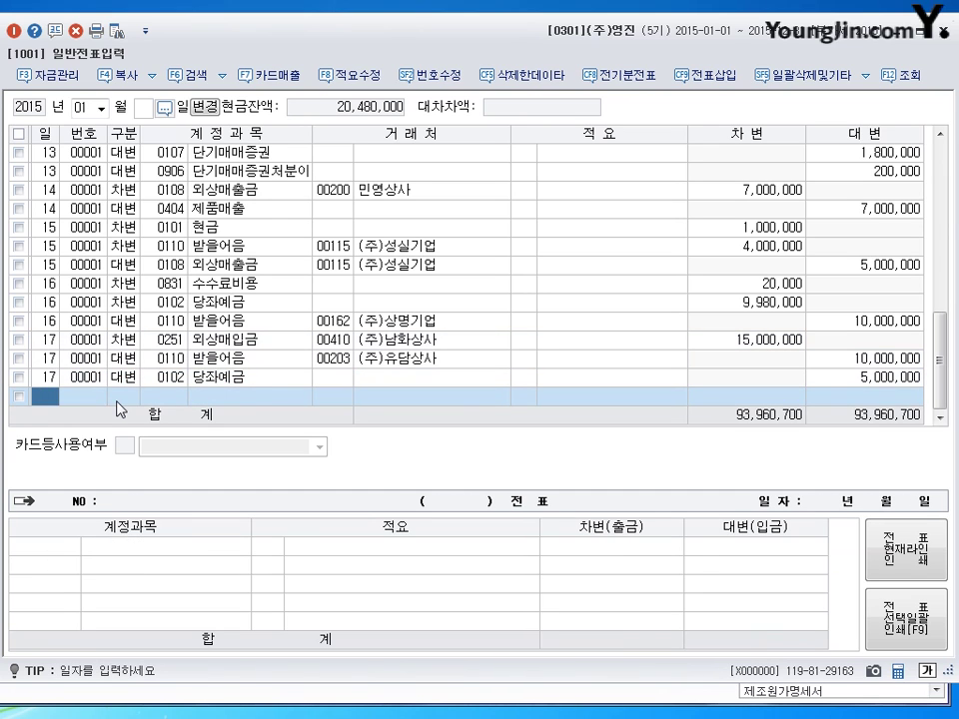
type("18")
key("Return")
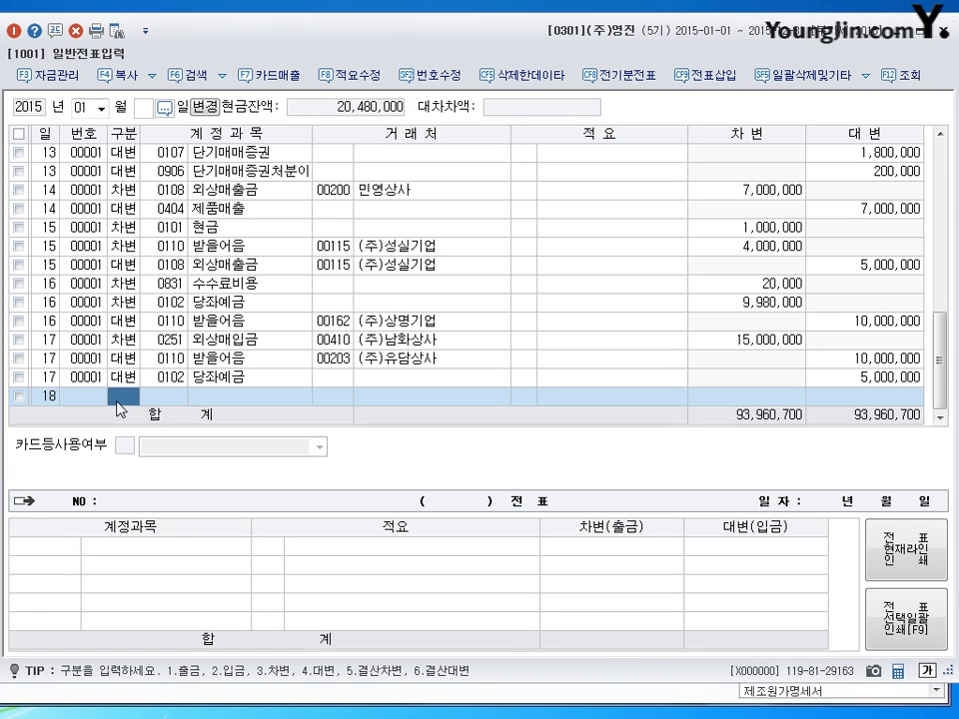
Step: Debit 0956 매출채권처분손실 1,000,000 on the day-18 voucher
type("3")
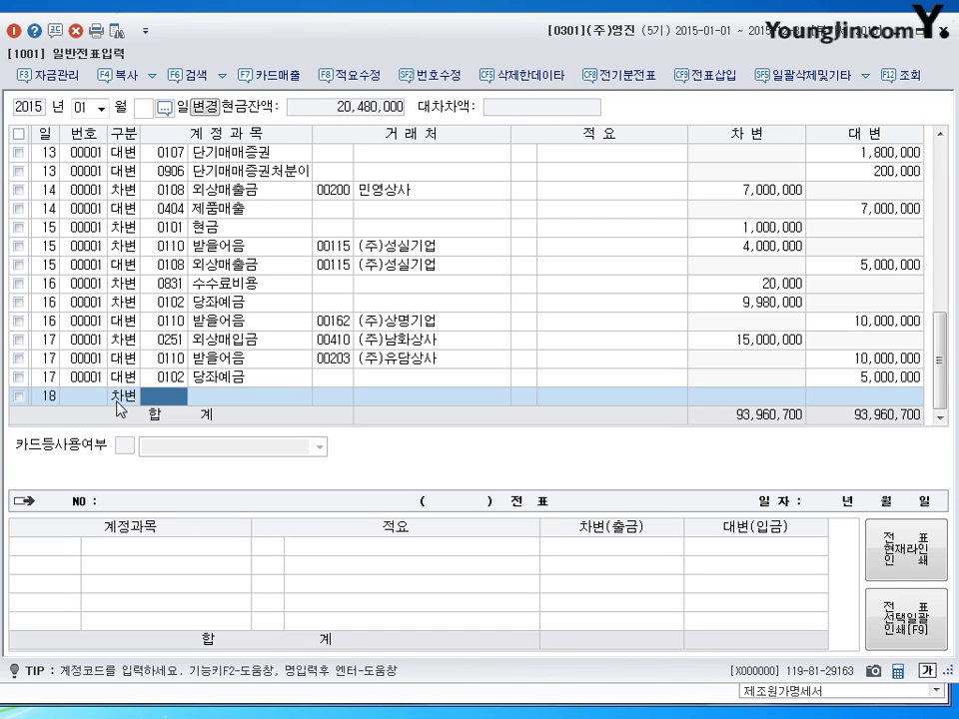
type("0956")
key("Return")
key("Return")
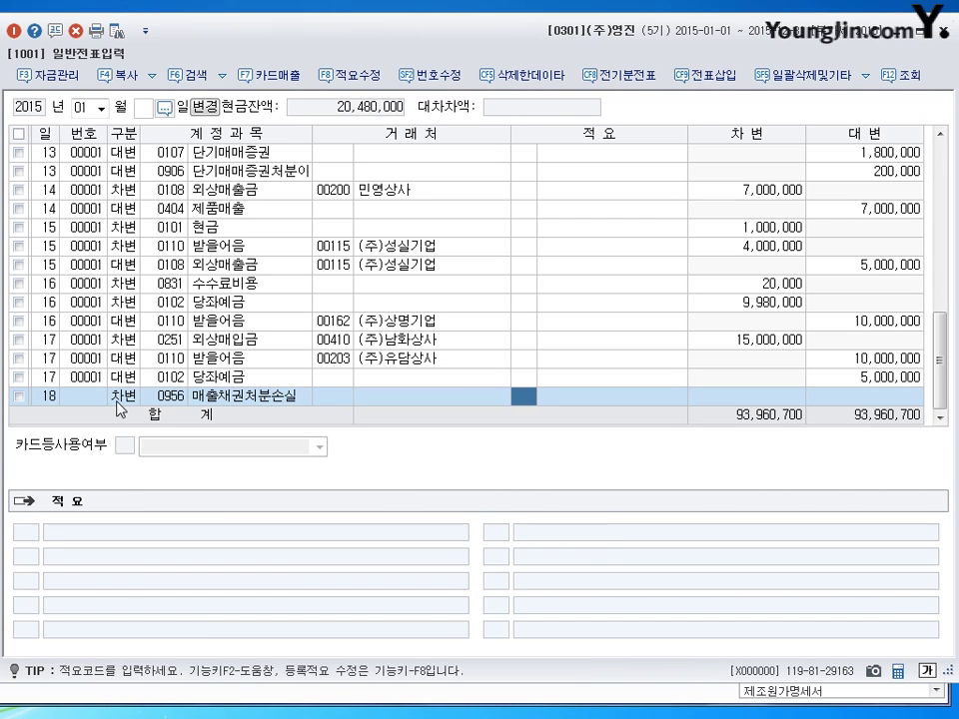
key("Return")
type("1000000")
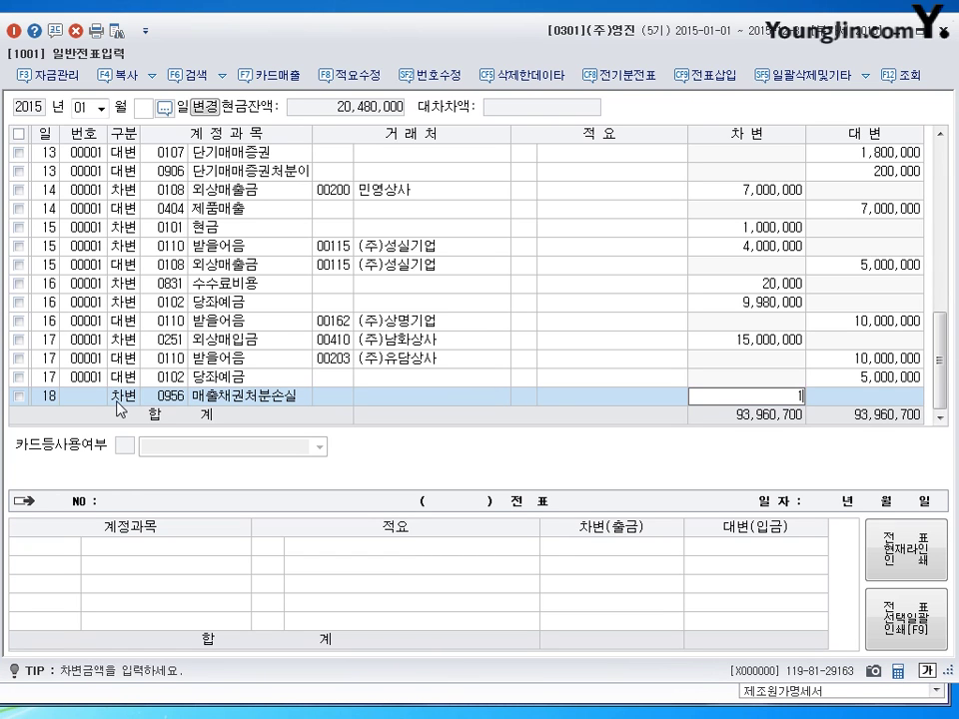
key("Return")
Step: Debit 0103 보통예금 9,000,000
type("3")
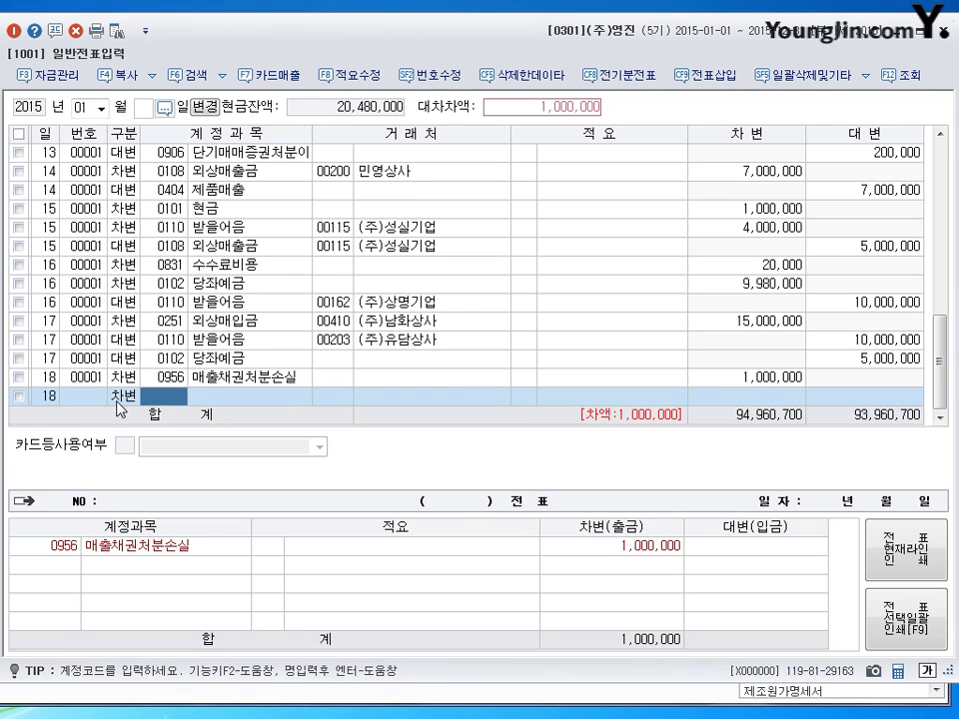
type("103")
key("Return")
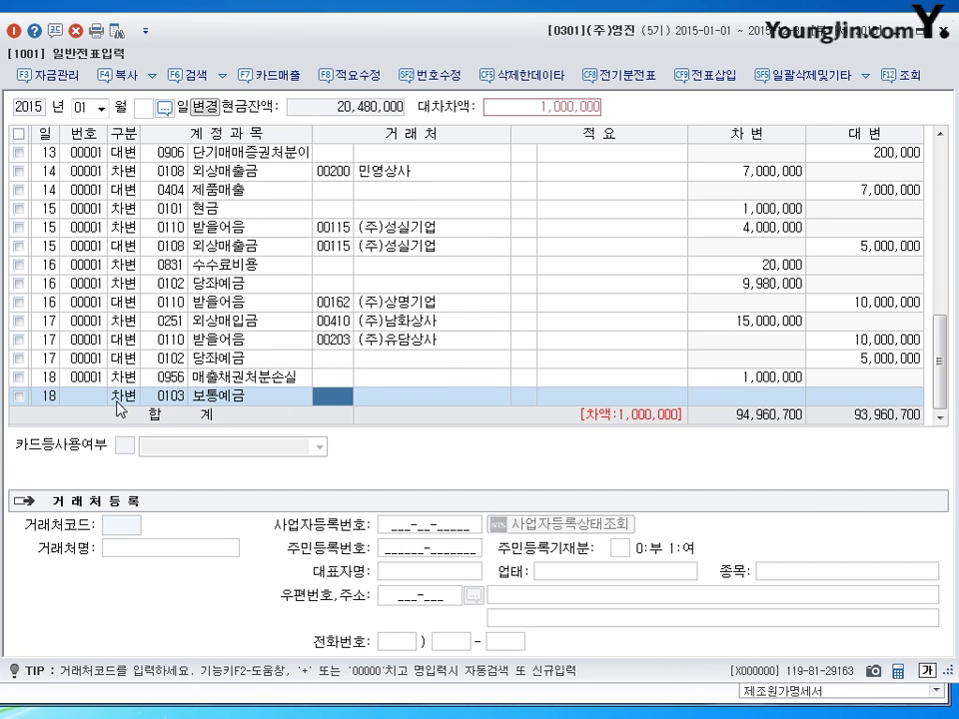
key("Return")
key("Return")
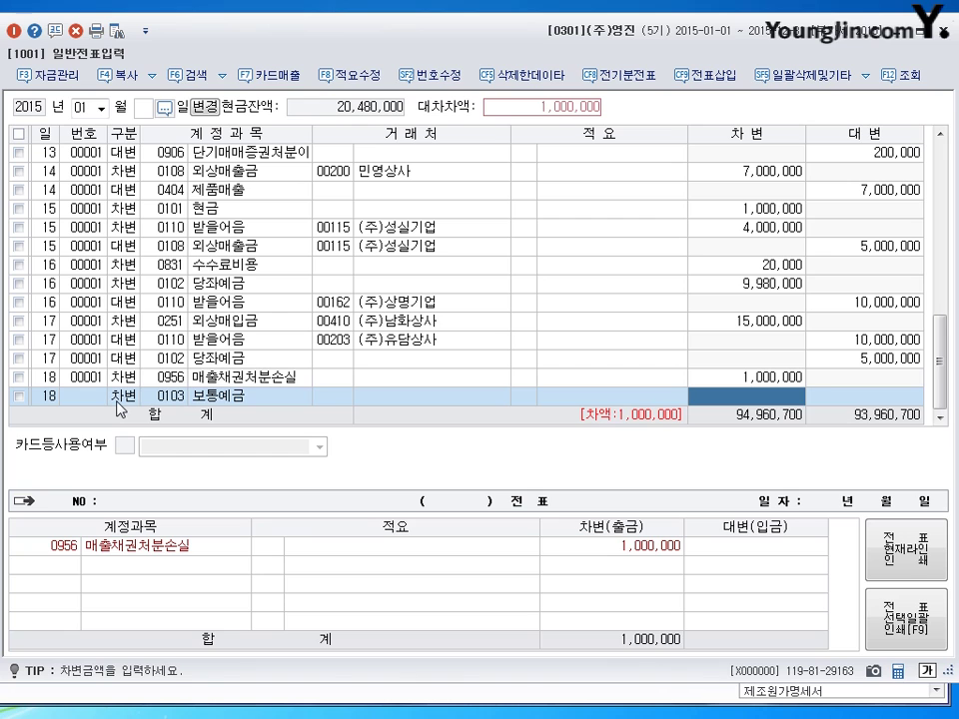
type("9000000")
key("Return")
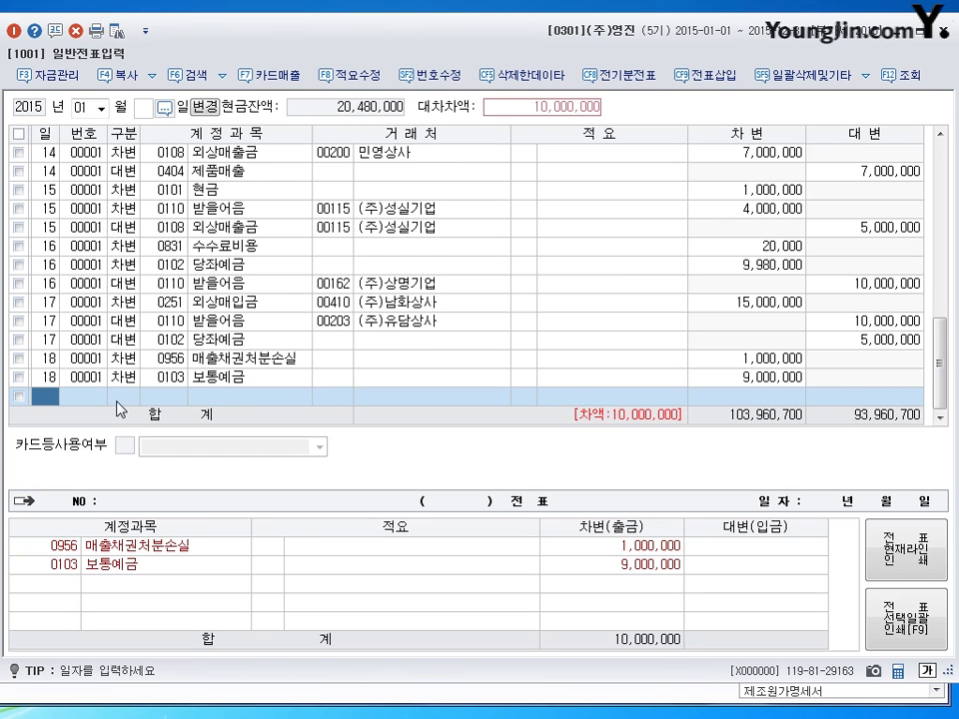
Step: Credit 0110 받을어음 10,000,000 with partner (주)인성상사
key("Return")
type("4110")
key("Return")
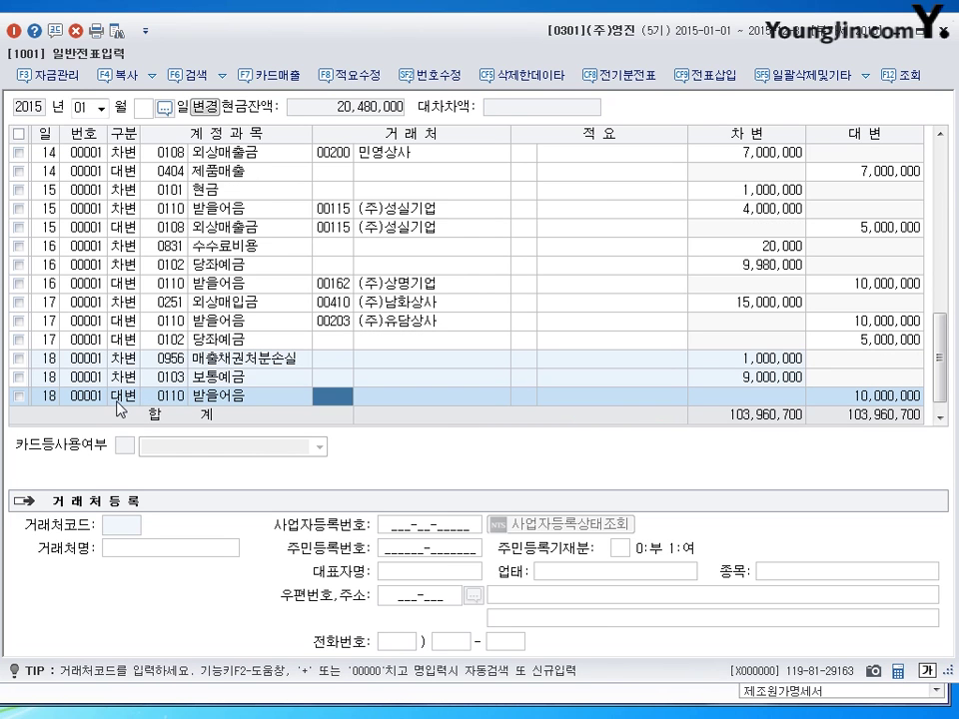
type("인성")
key("Return")
key("Return")
key("Return")
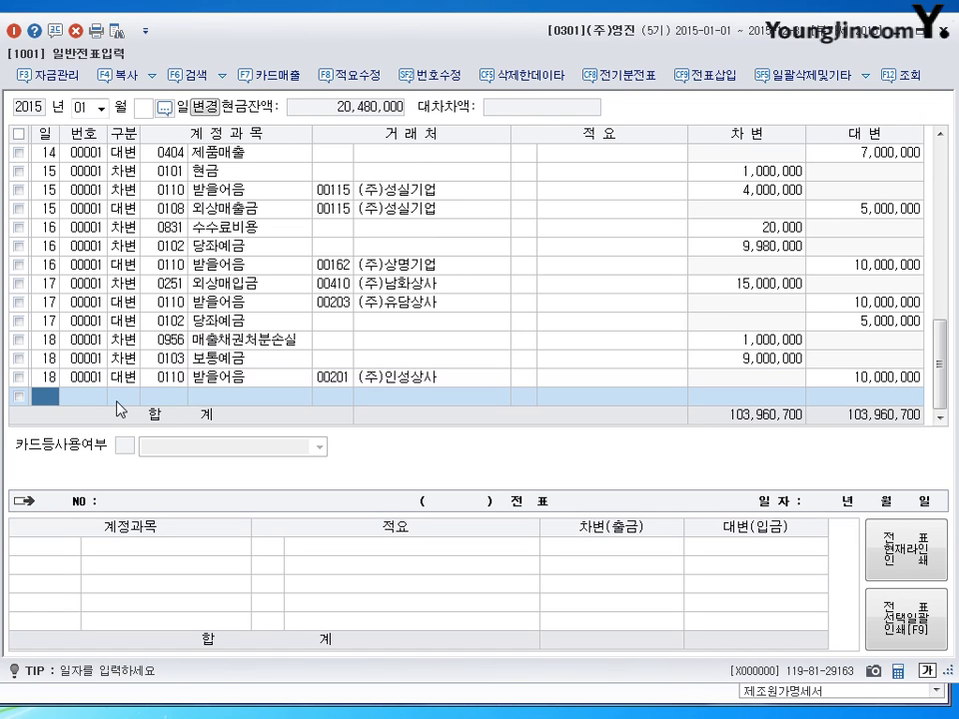
Step: Switch the journal to December 31 (1231) and begin a new debit line
type("12")
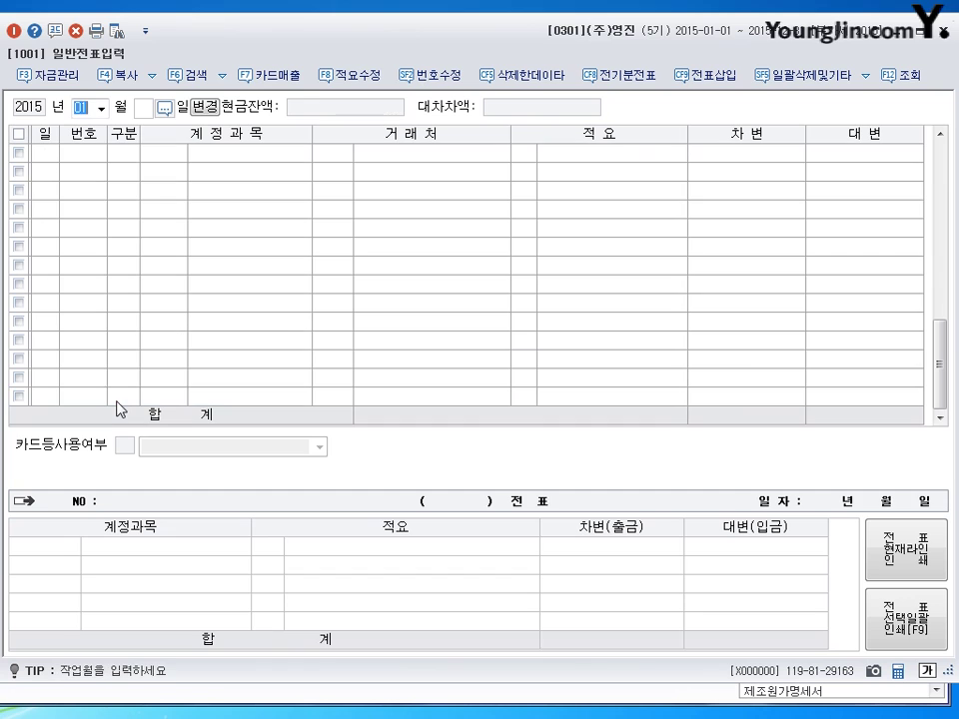
type("31")
key("Return")
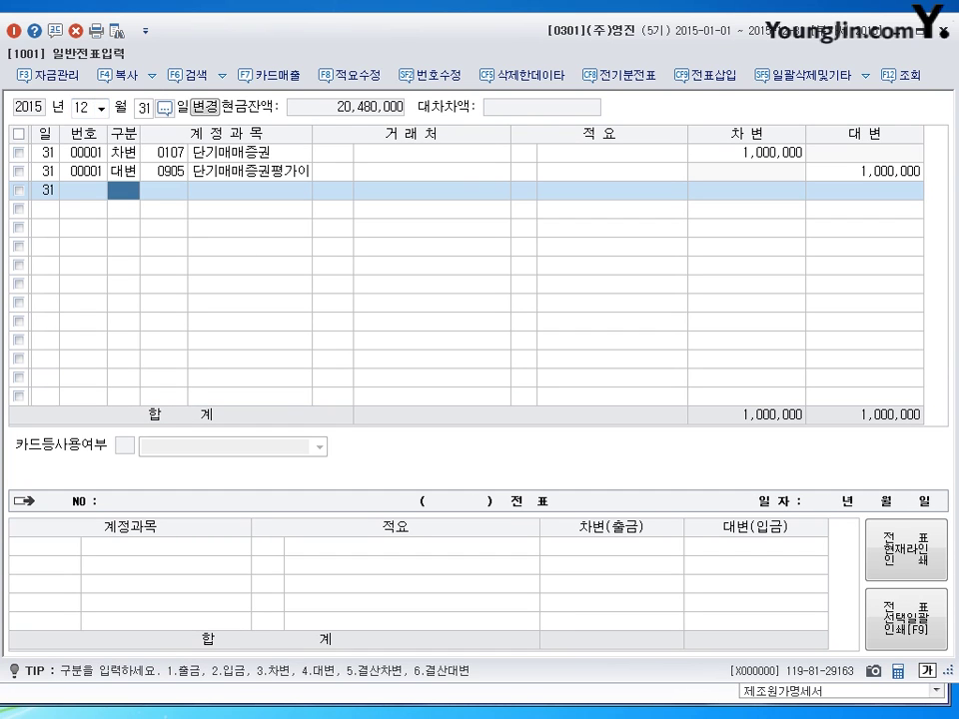
type("3")
key("Return")
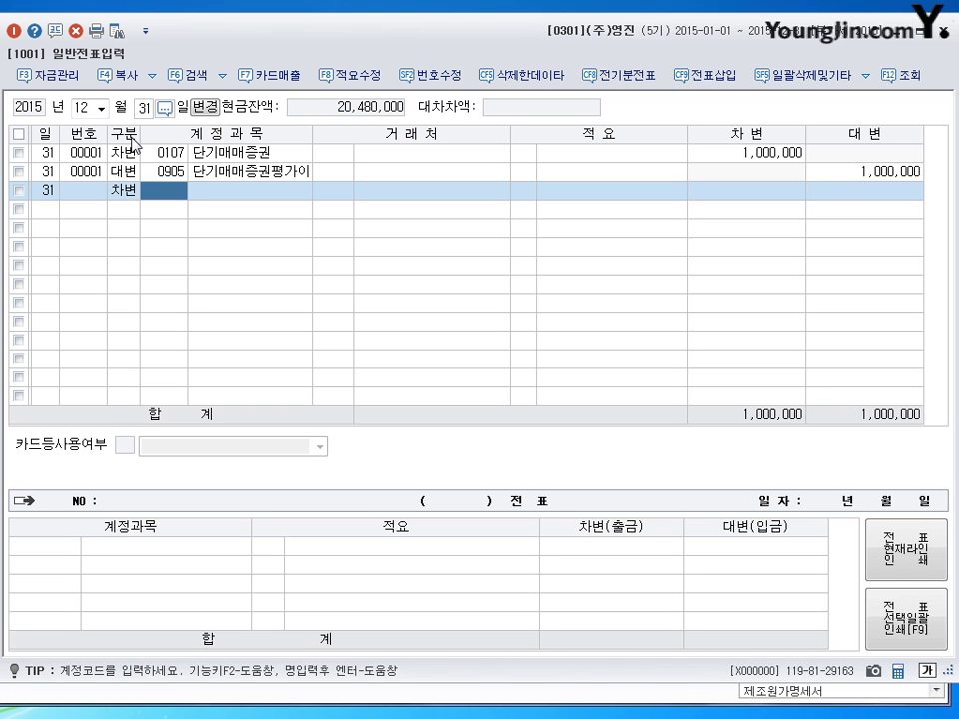
Step: Debit 0108 외상매출금 1,000,000 for partner NEOMOM on the Dec 31 voucher
type("0108")
key("Return")
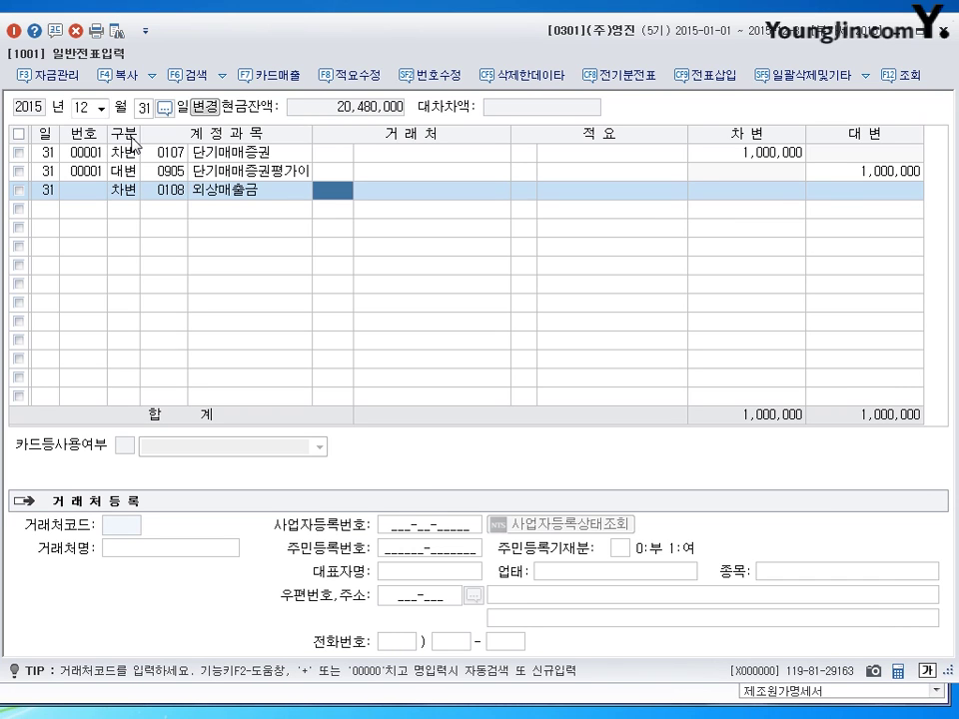
type("nec")
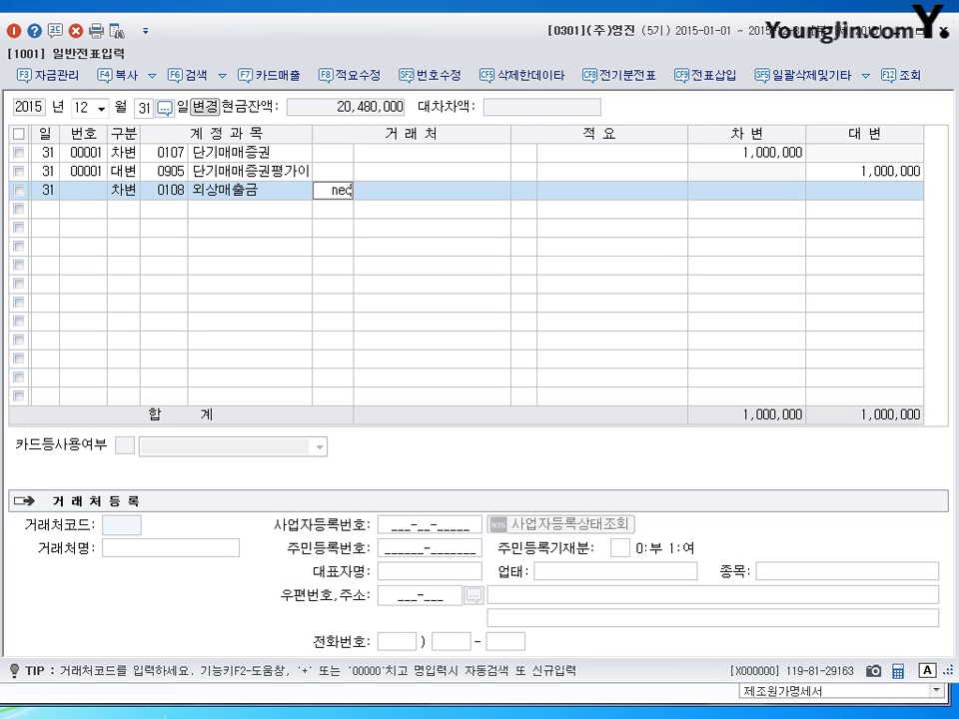
key("Return")
key("Return")
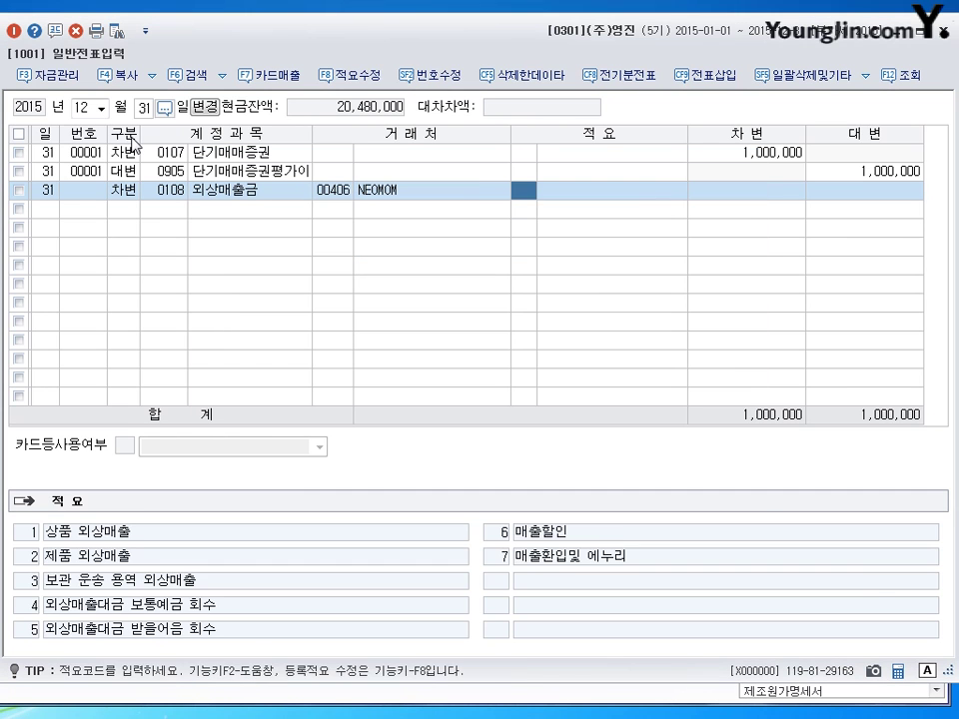
key("Return")
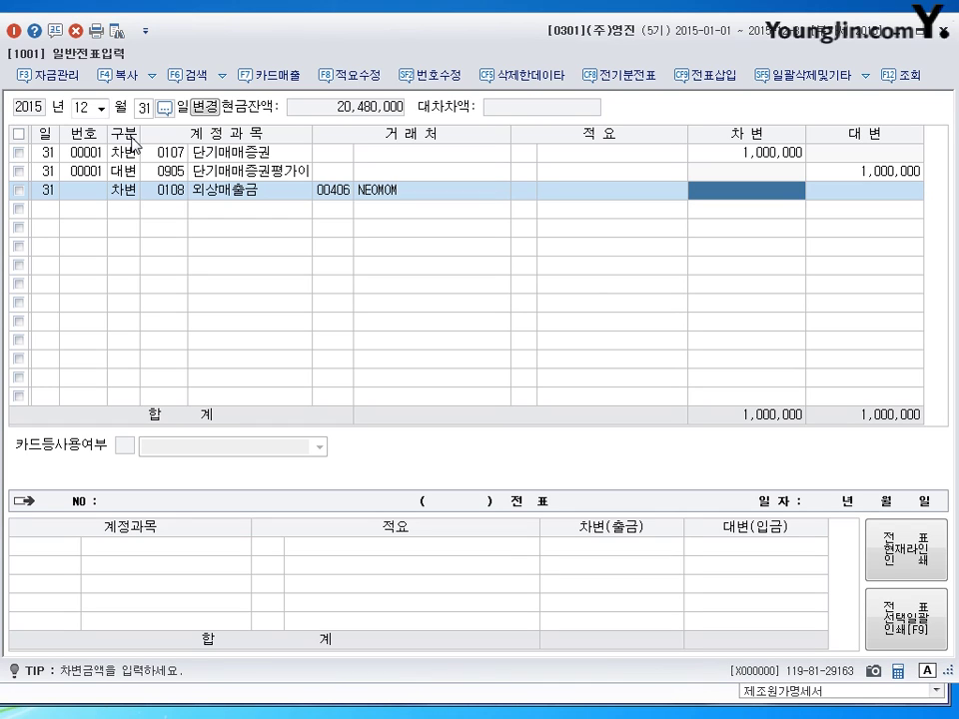
type("1000000")
key("Return")
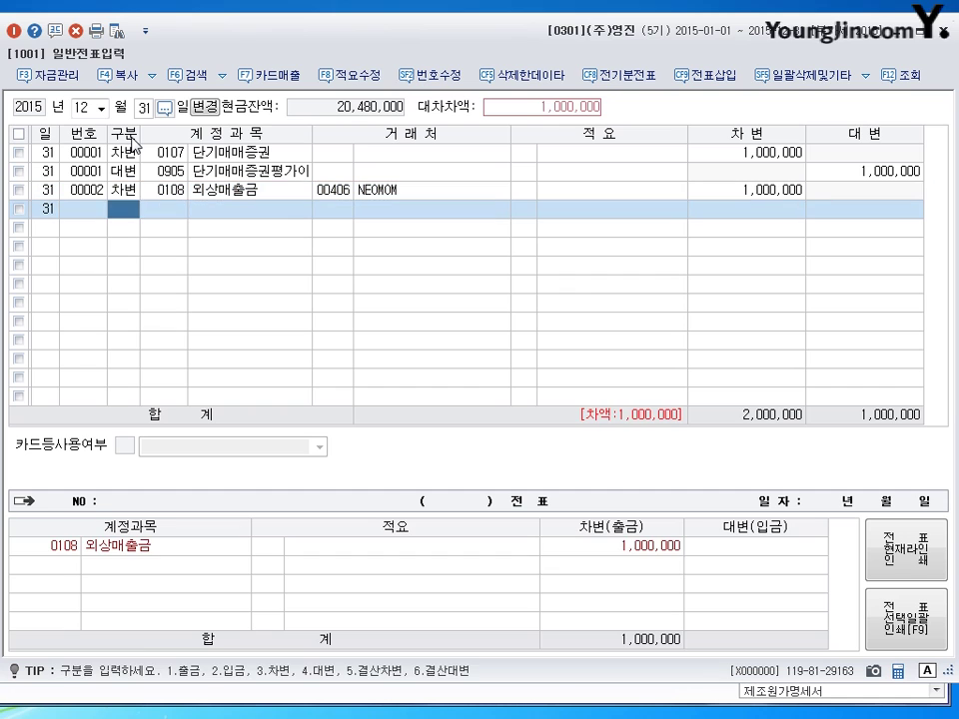
Step: Credit 0910 외화환산이익 1,000,000, balancing the day totals at 2,000,000
type("4")
key("Return")
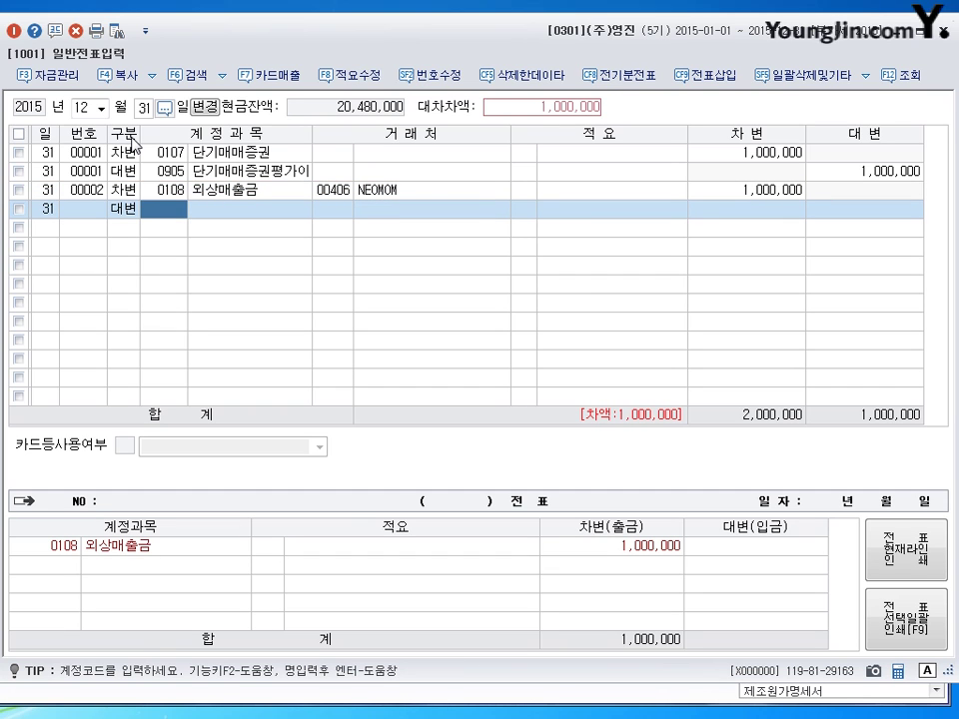
type("910")
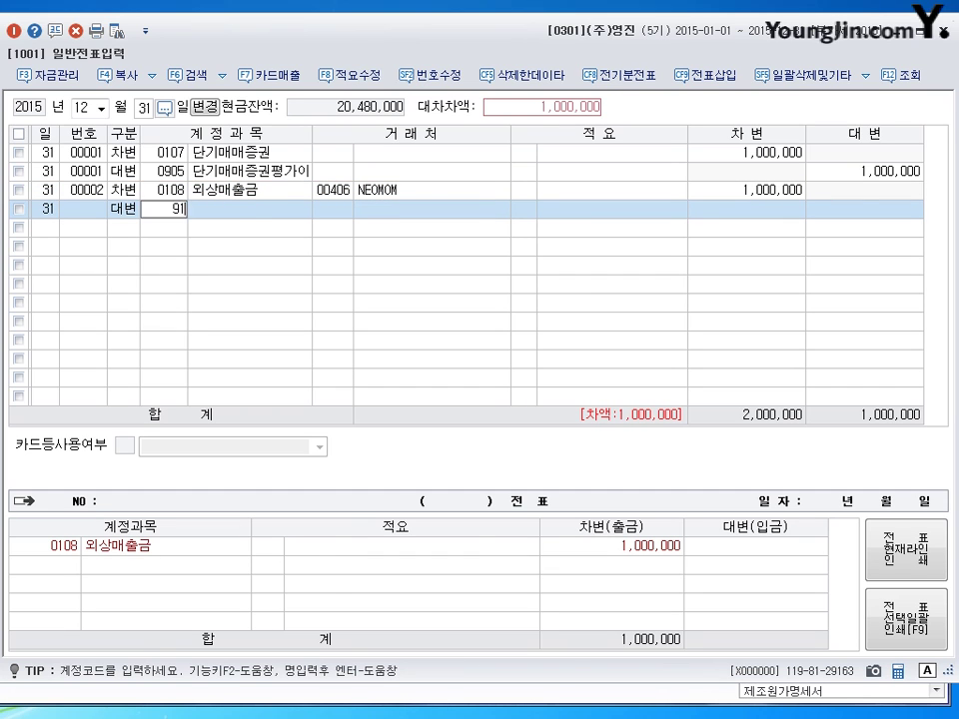
key("Return")
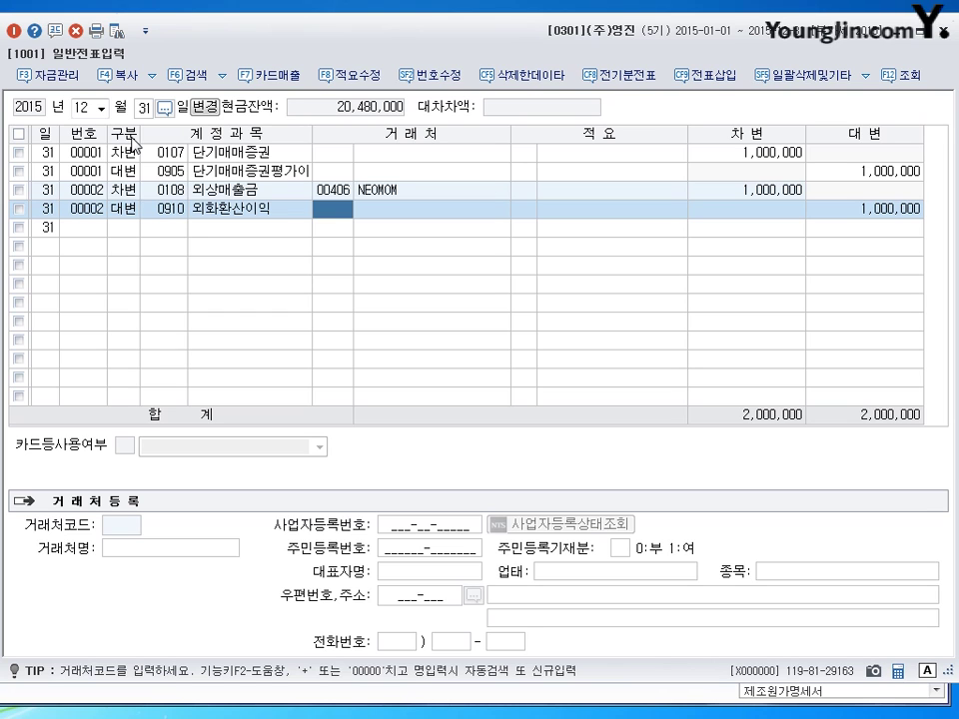
key("Return")
key("Return")
key("Return")
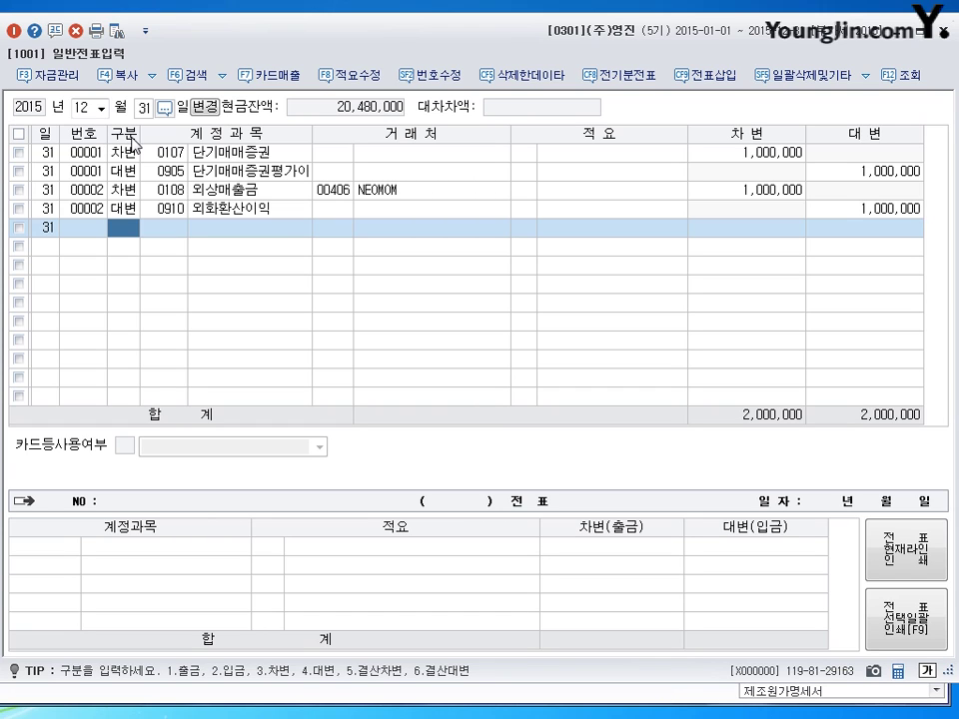
Step: Debit 0260 단기차입금 600,000 for partner NEOMOM (code 406)
type("3")
key("Return")
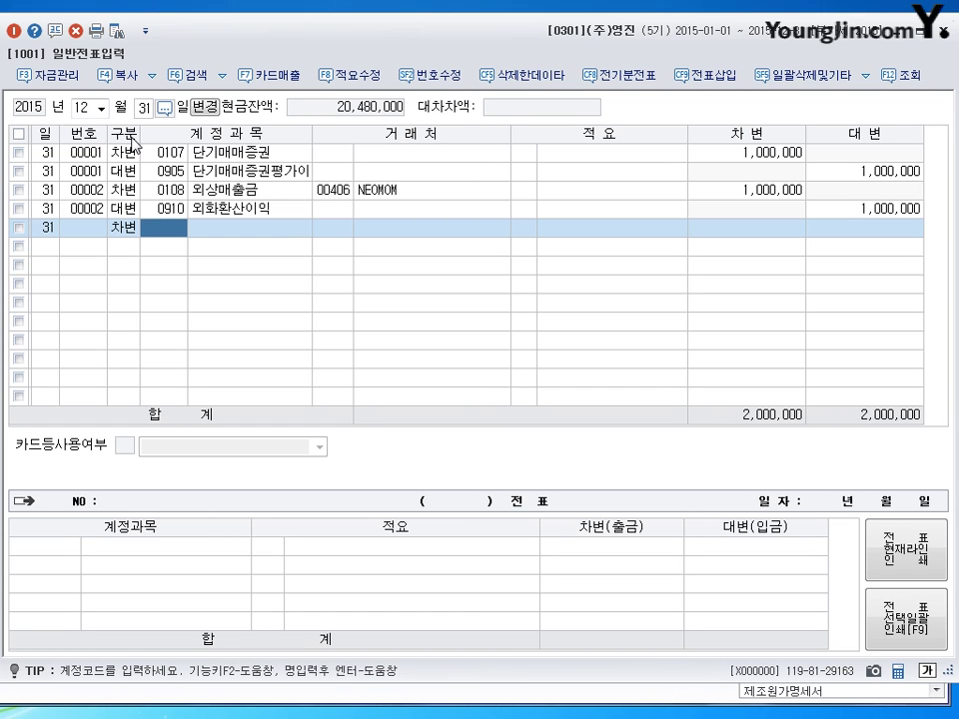
type("260")
key("Return")
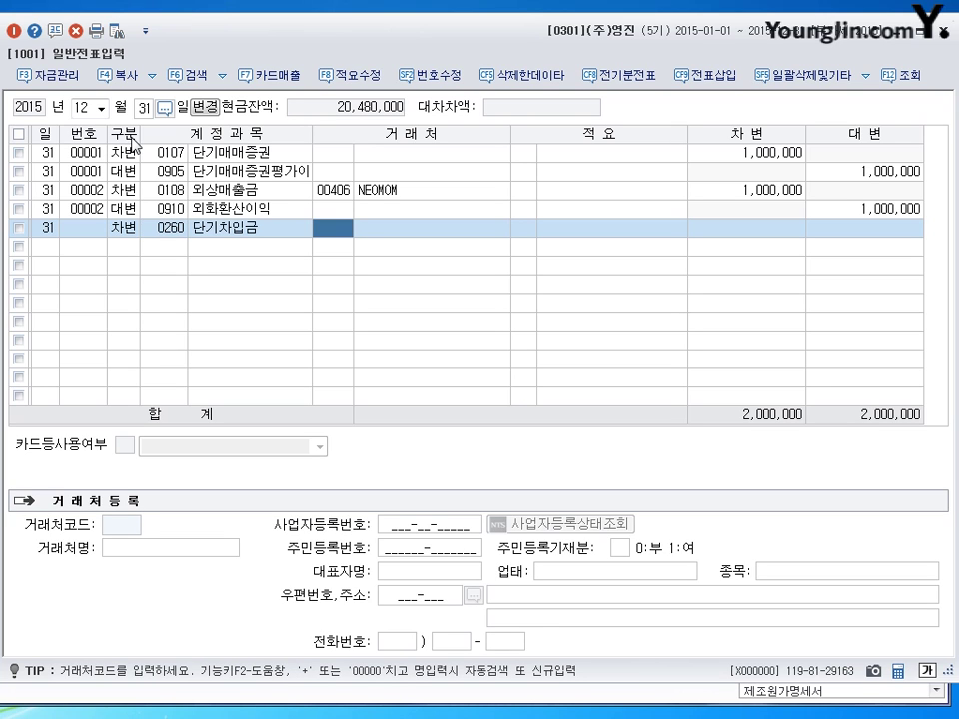
type("406")
key("Return")
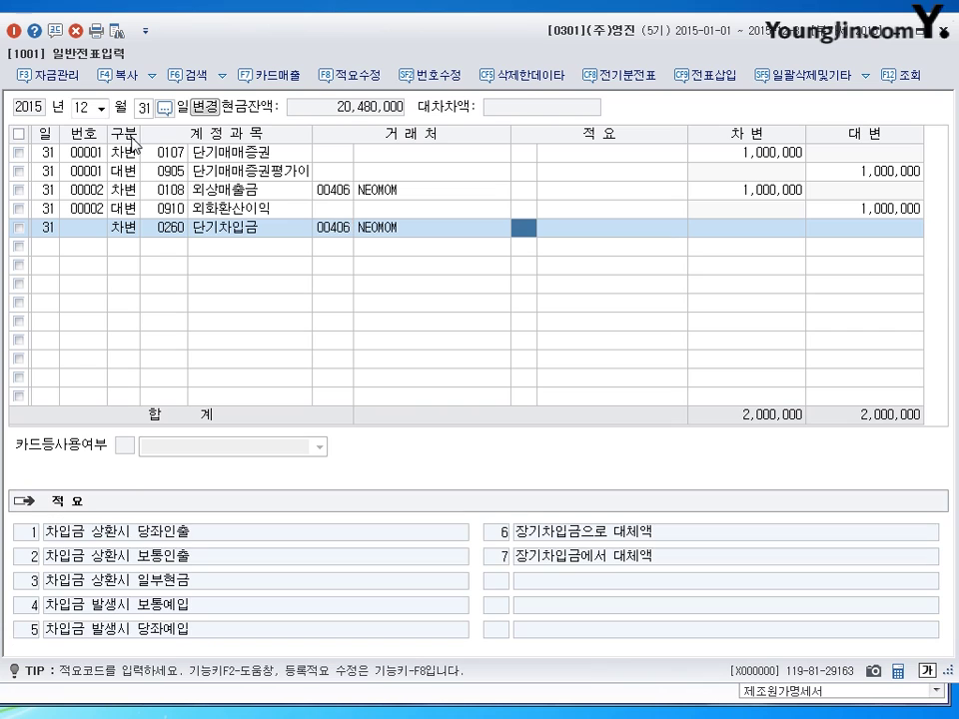
key("Return")
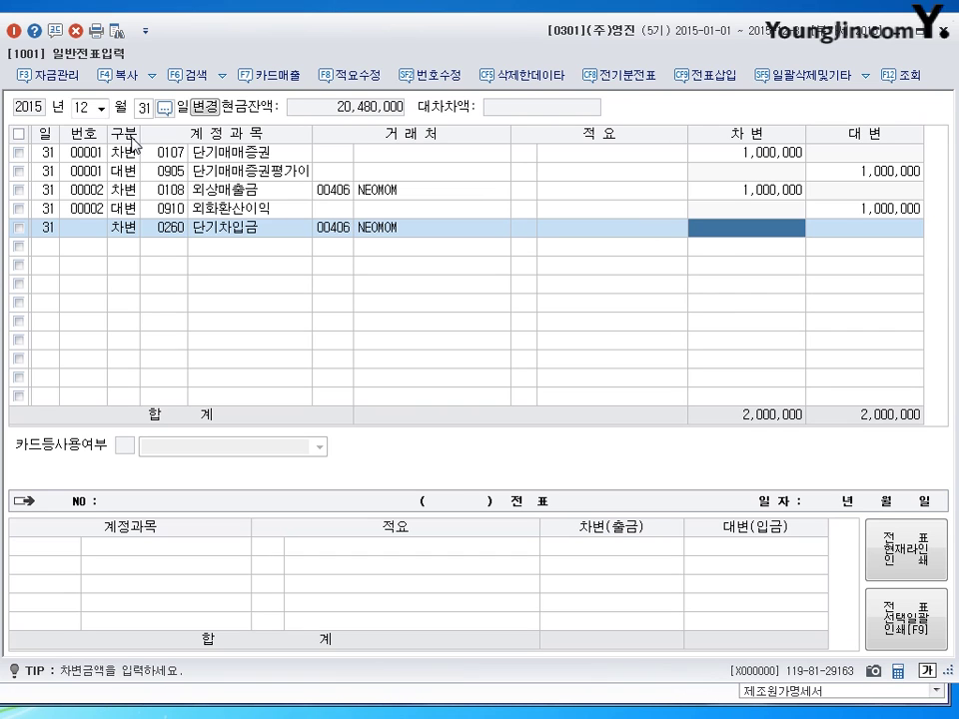
type("6000000")
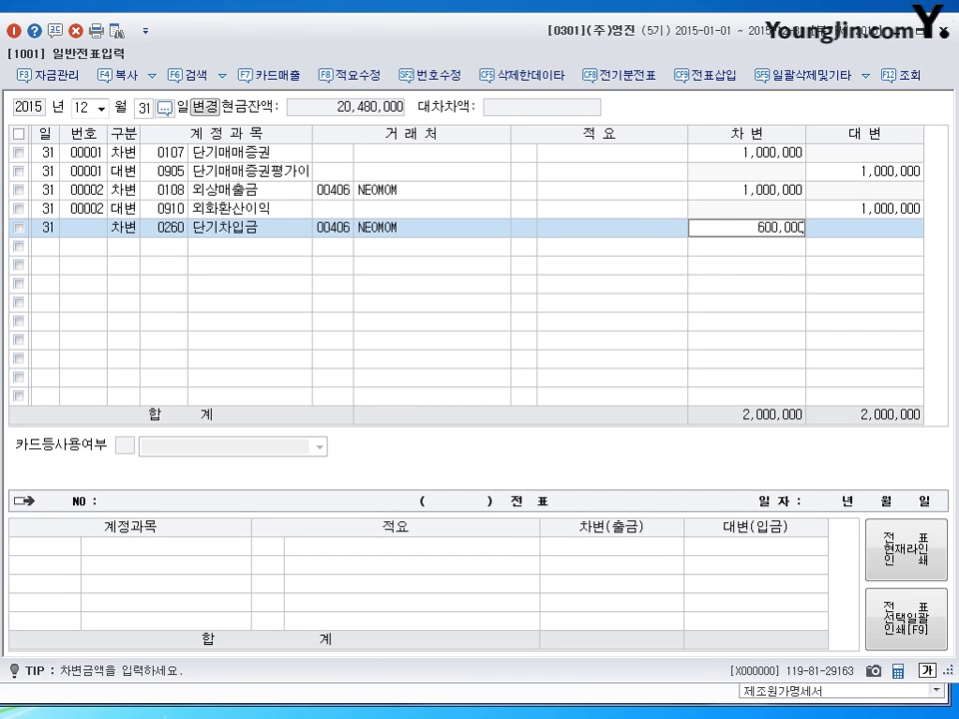
key("Return")
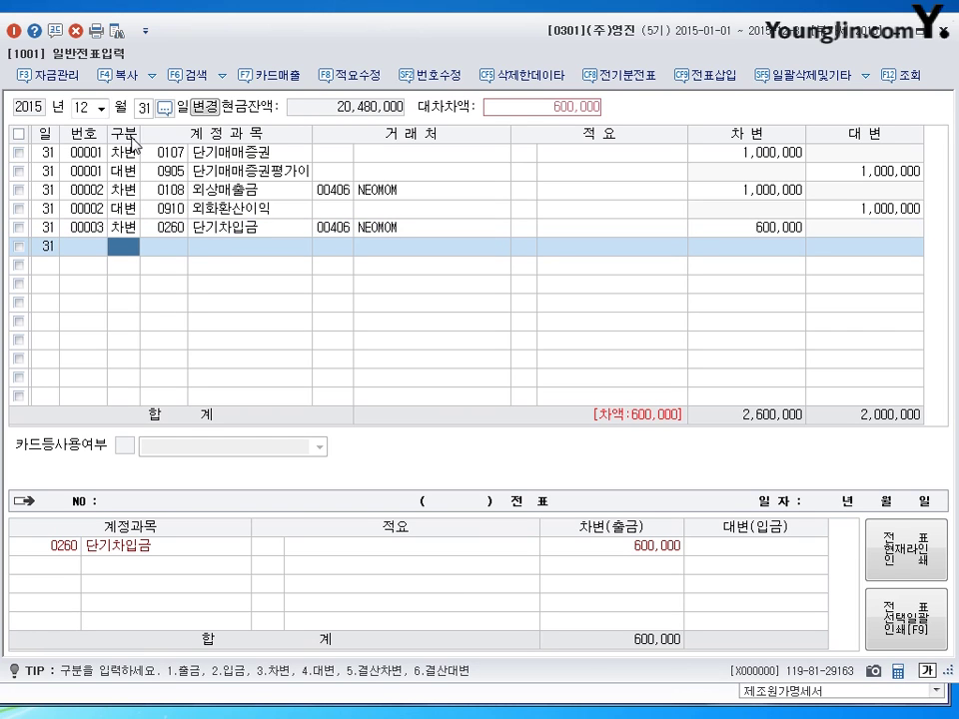
Step: Credit 0910 외화환산이익 600,000 to balance voucher 00003 at 2,600,000
type("4910")
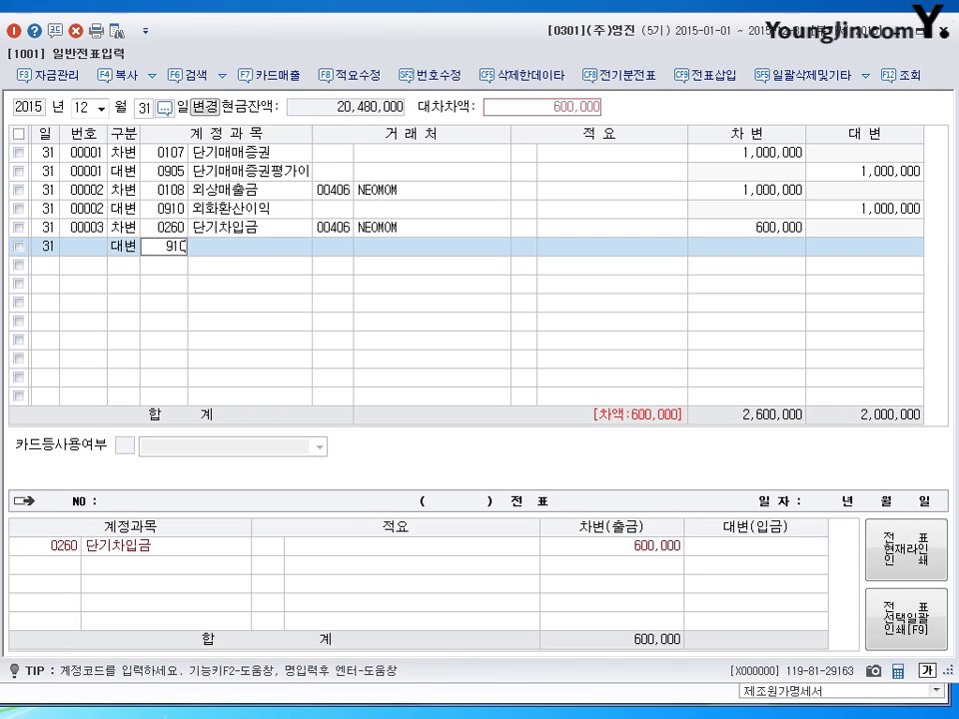
key("Return")
key("Return")
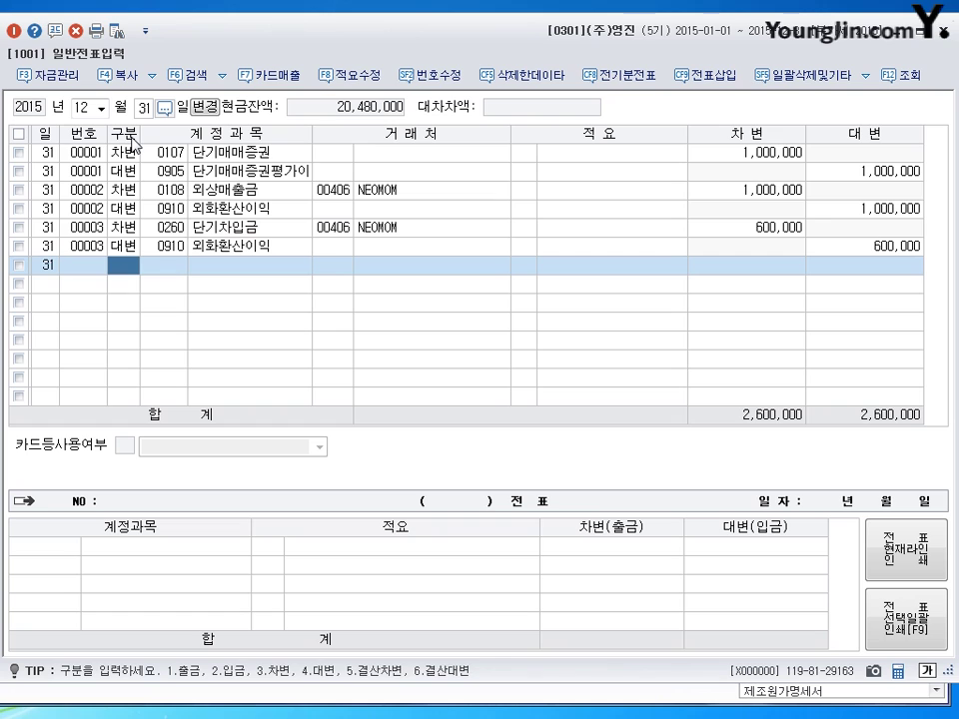
key("Escape")
Step: Show all January 2015 vouchers and start a new journal line dated the 21st
key("shift+Tab")
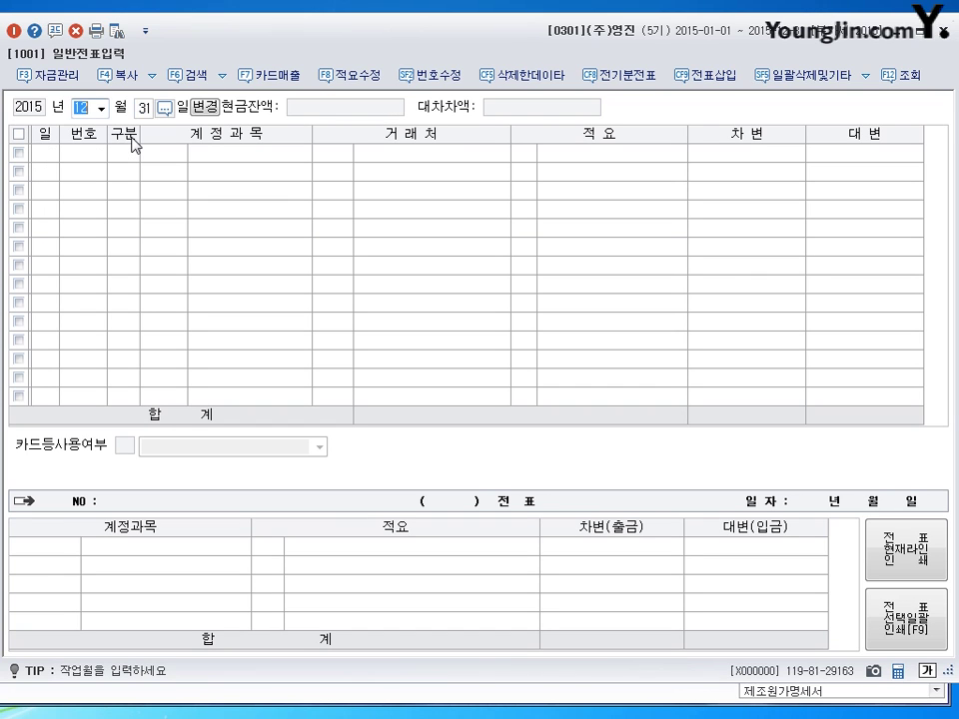
type("1")
key("Return")
key("BackSpace")
key("Return")
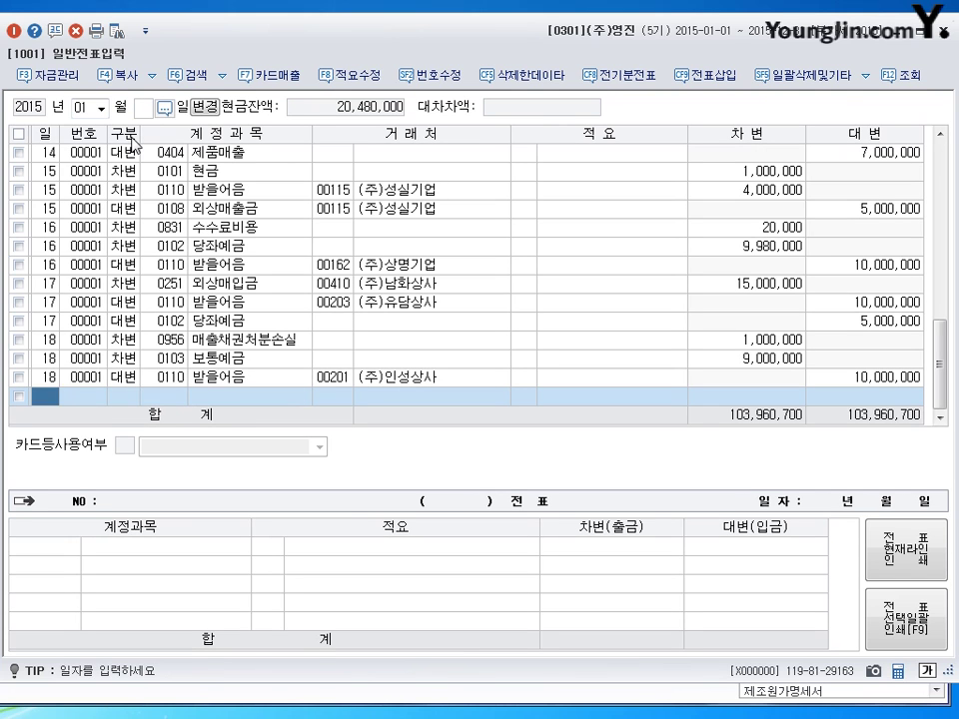
type("21")
key("Return")
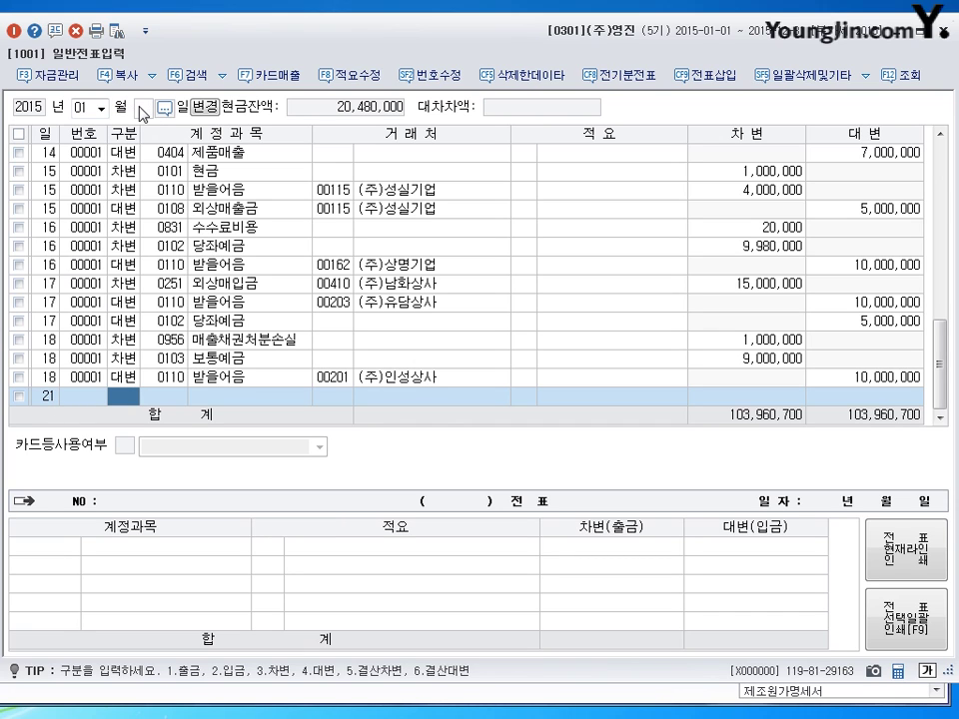
left_click(142, 107)
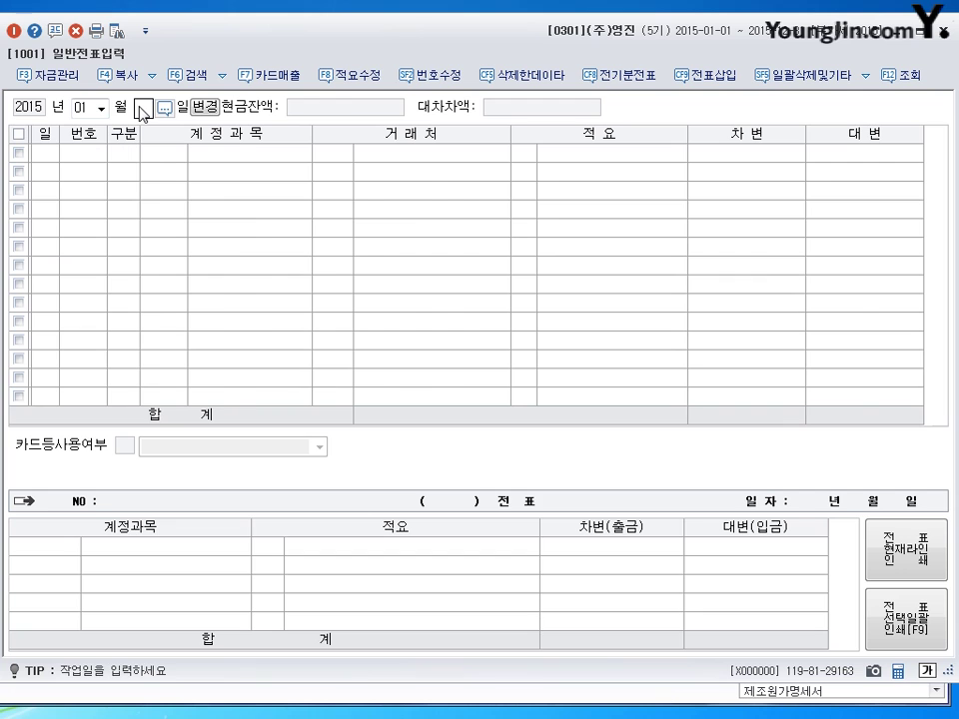
key("Return")
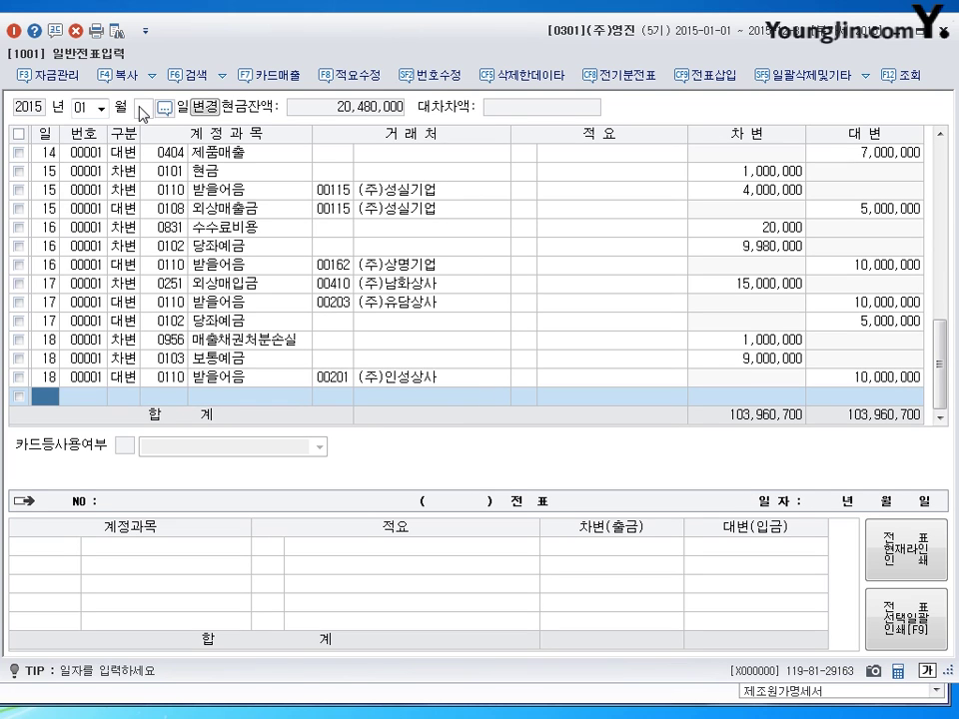
type("21")
key("Return")
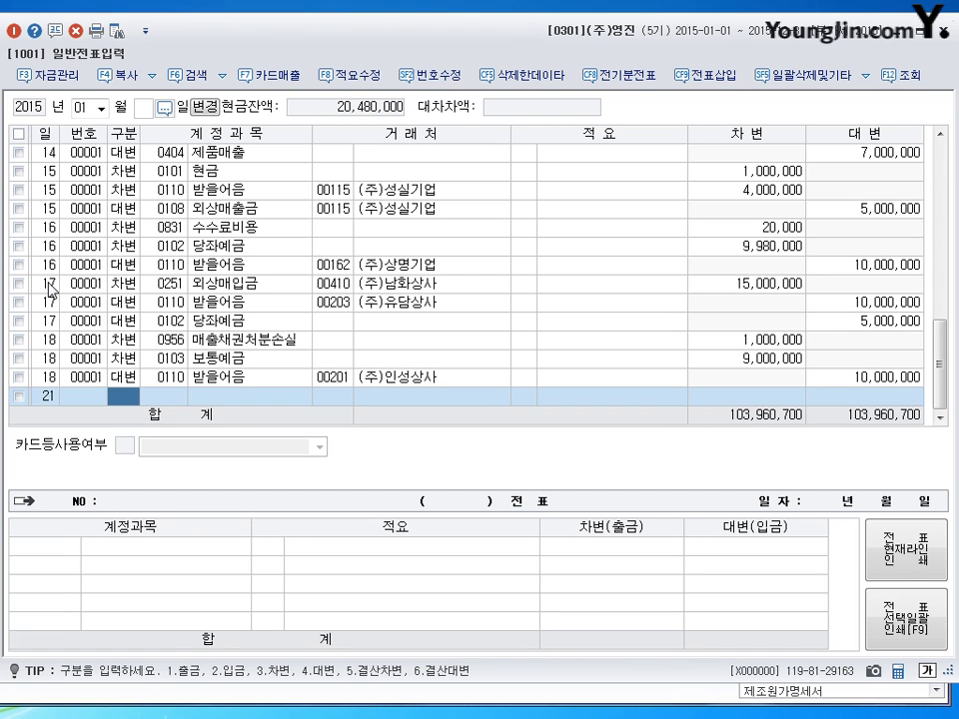
Step: Debit 0103 보통예금 120,000,000 on the Jan 21 voucher
type("3")
key("Return")
type("103")
key("Return")
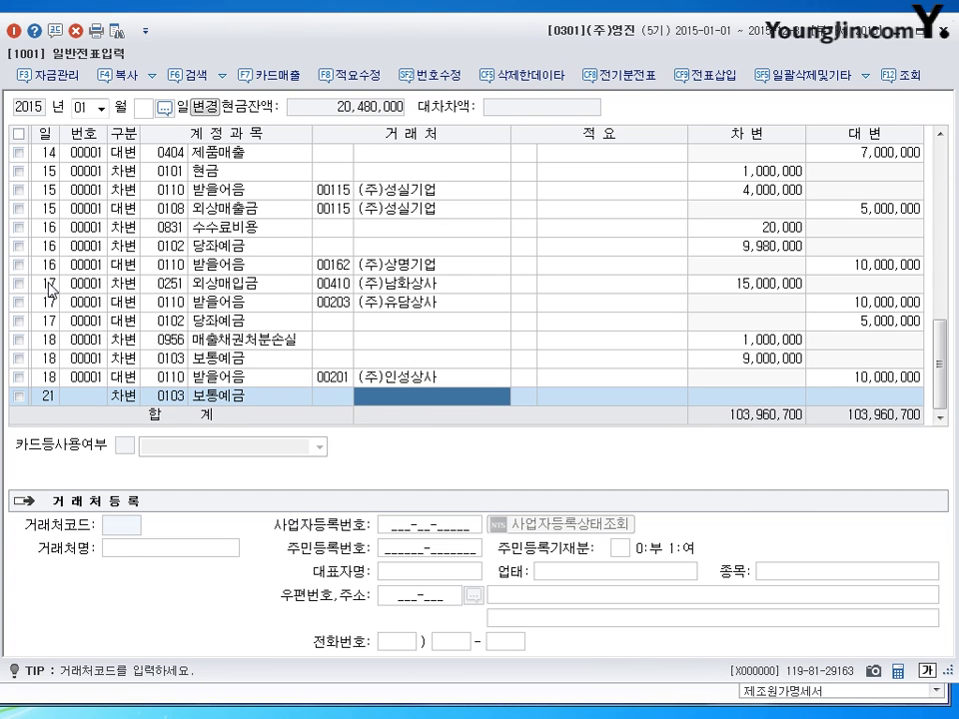
key("Return")
key("Return")
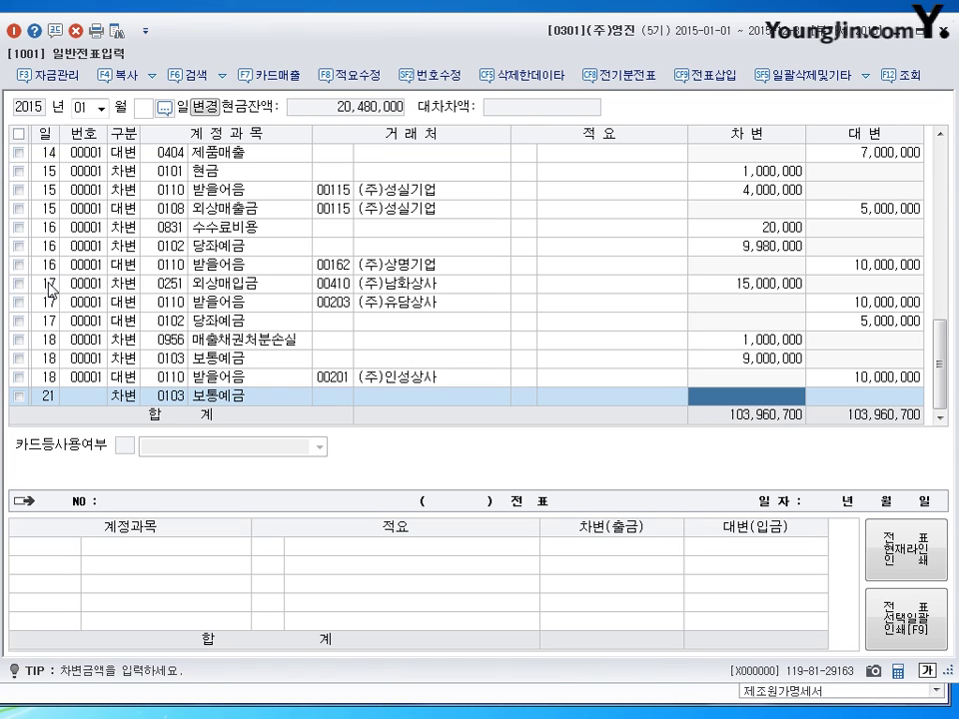
type("120000000")
key("Return")
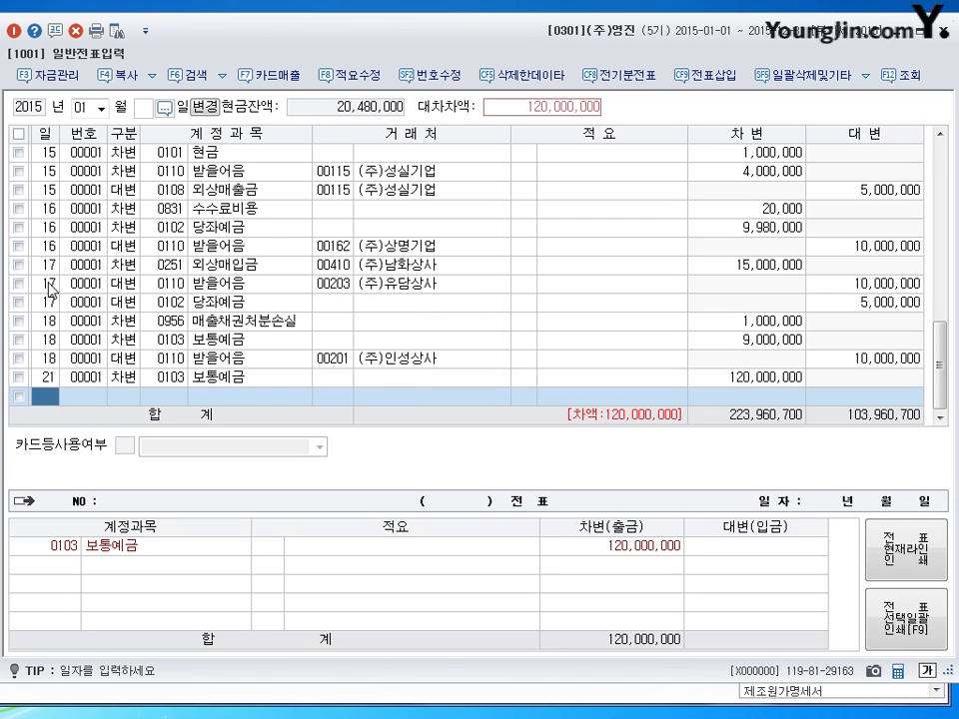
key("Return")
Step: Add a debit line for 0952 외환차손 5,000,000
type("4")
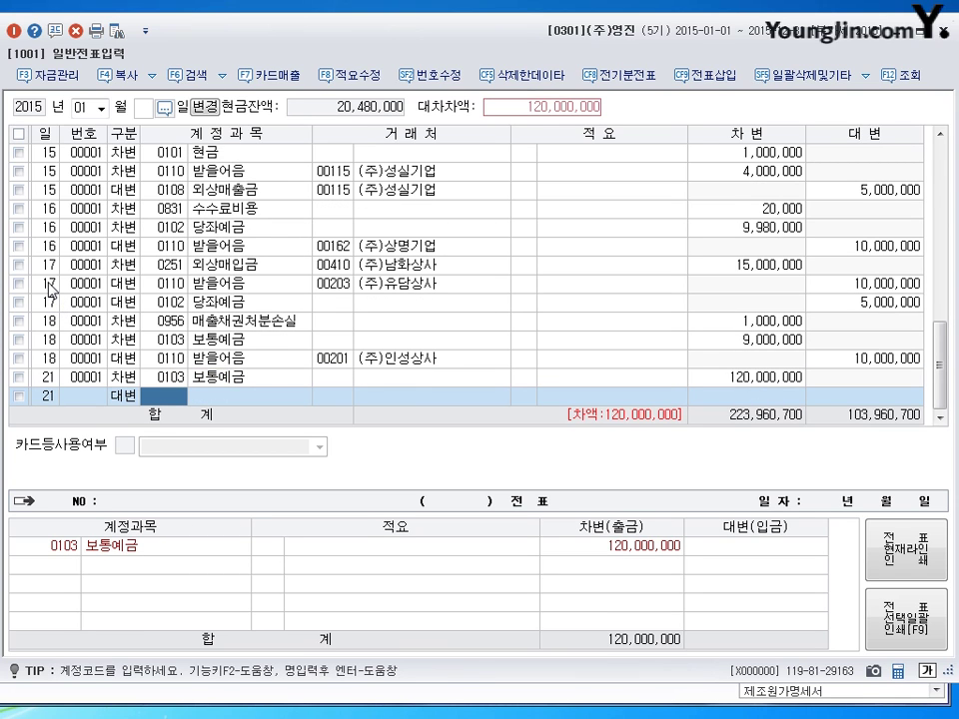
key("Left")
type("3")
type("0952")
key("Return")
key("Left")
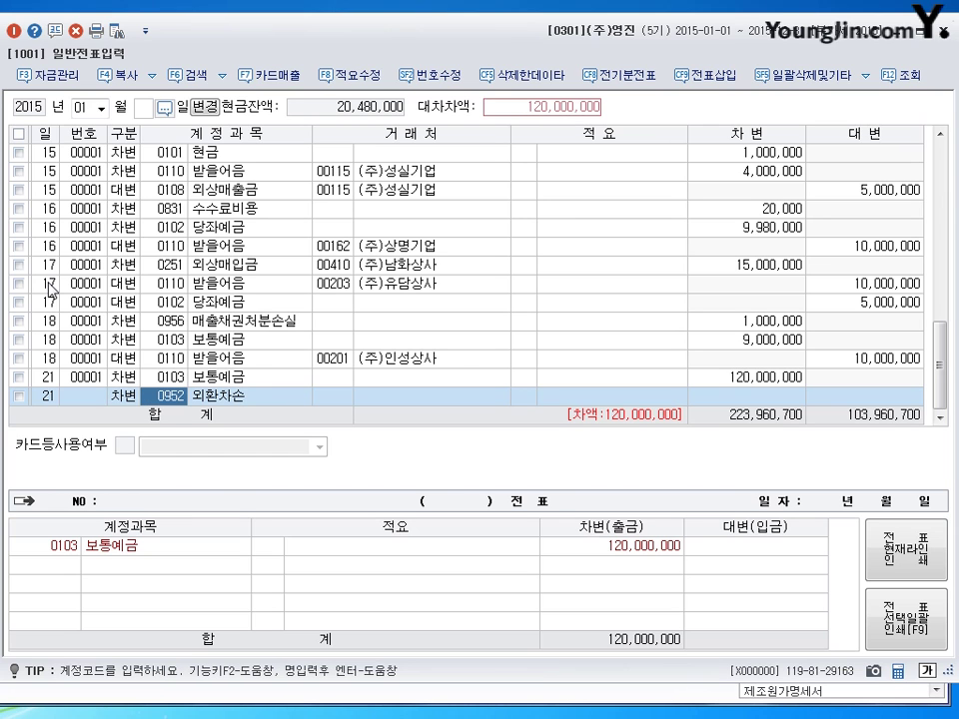
key("Return")
key("Return")
key("Return")
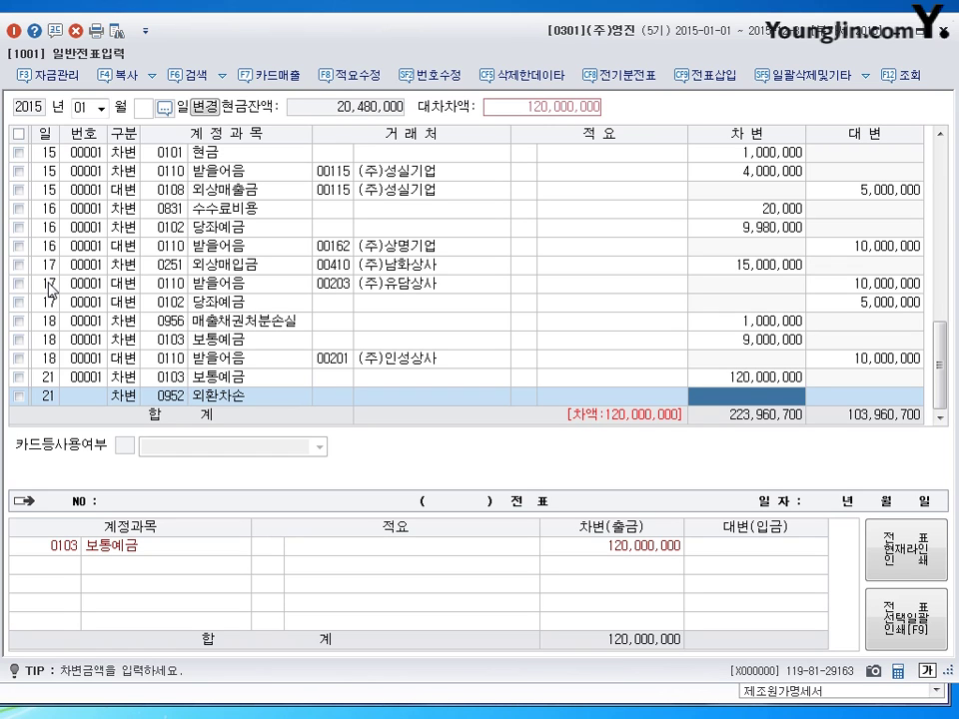
type("5000000")
key("Return")
Step: Credit 0108 외상매출금 125,000,000 for NEOMOM, balancing totals at 228,960,700
key("Return")
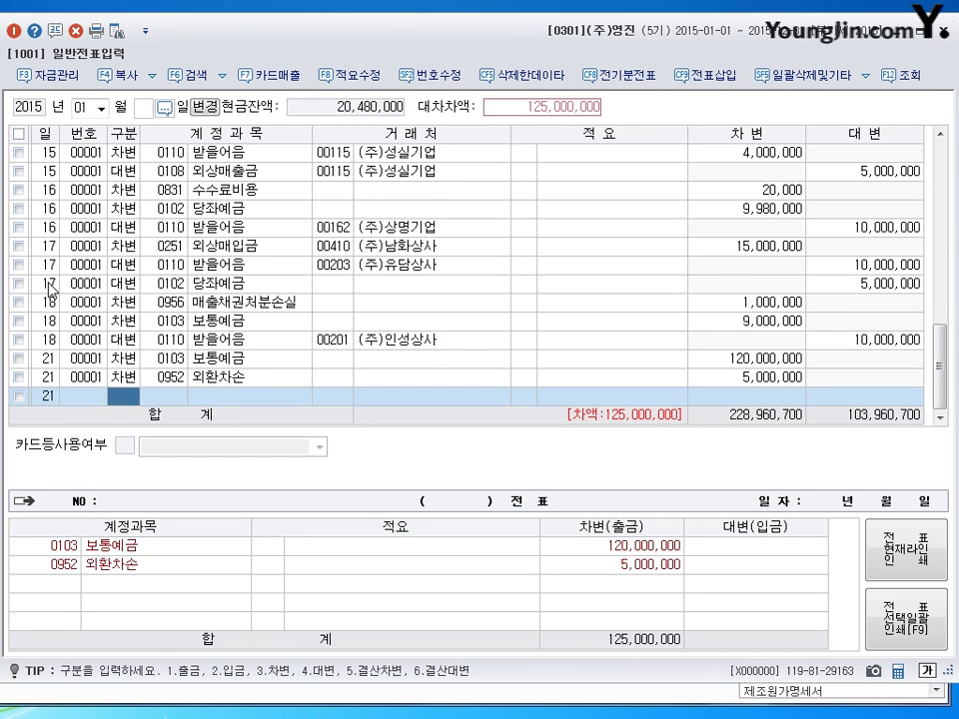
type("4108")
key("Return")
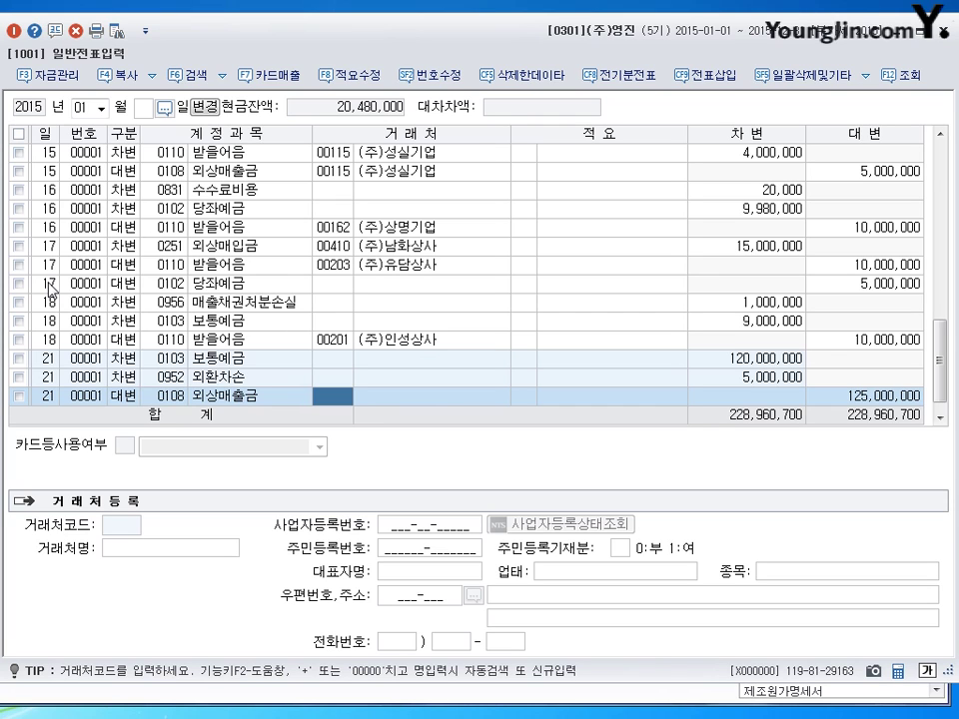
key("Hangul")
type("nec")
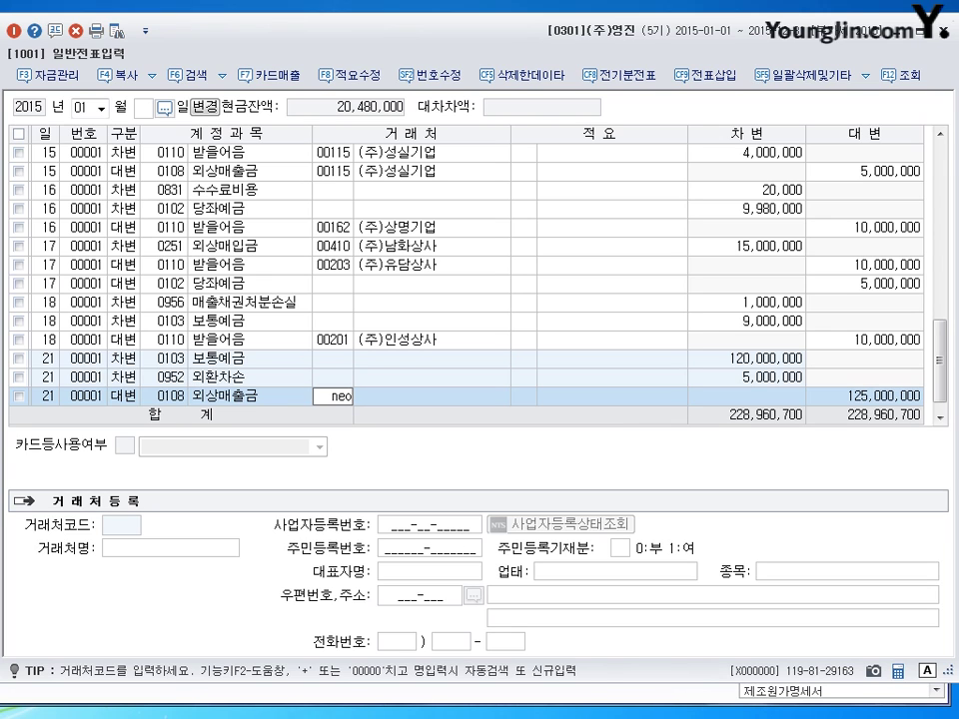
key("Return")
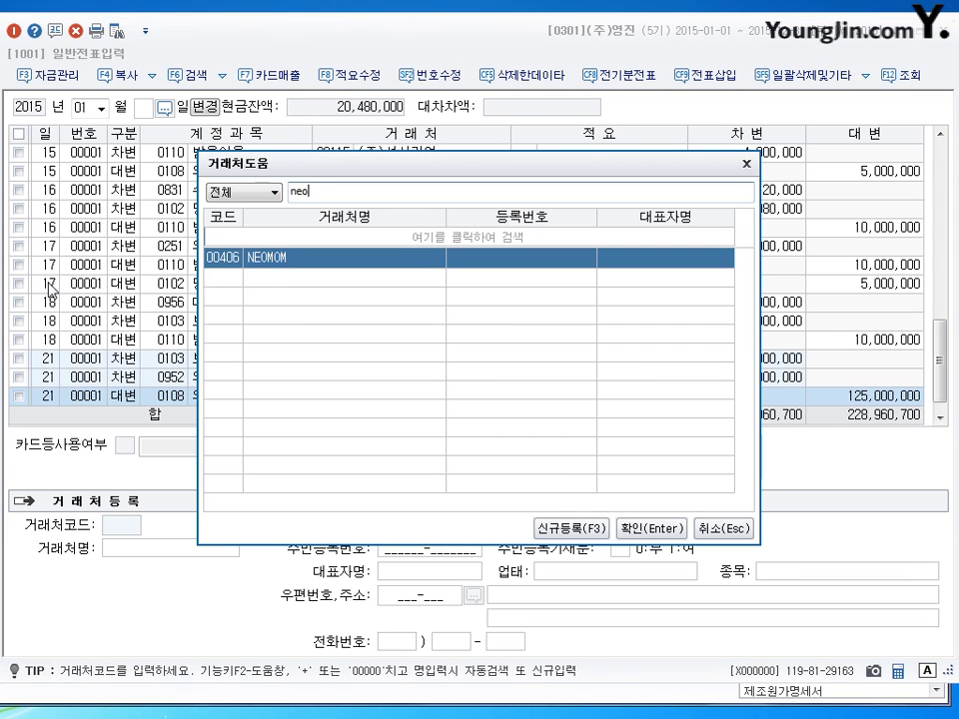
key("Return")
key("Return")
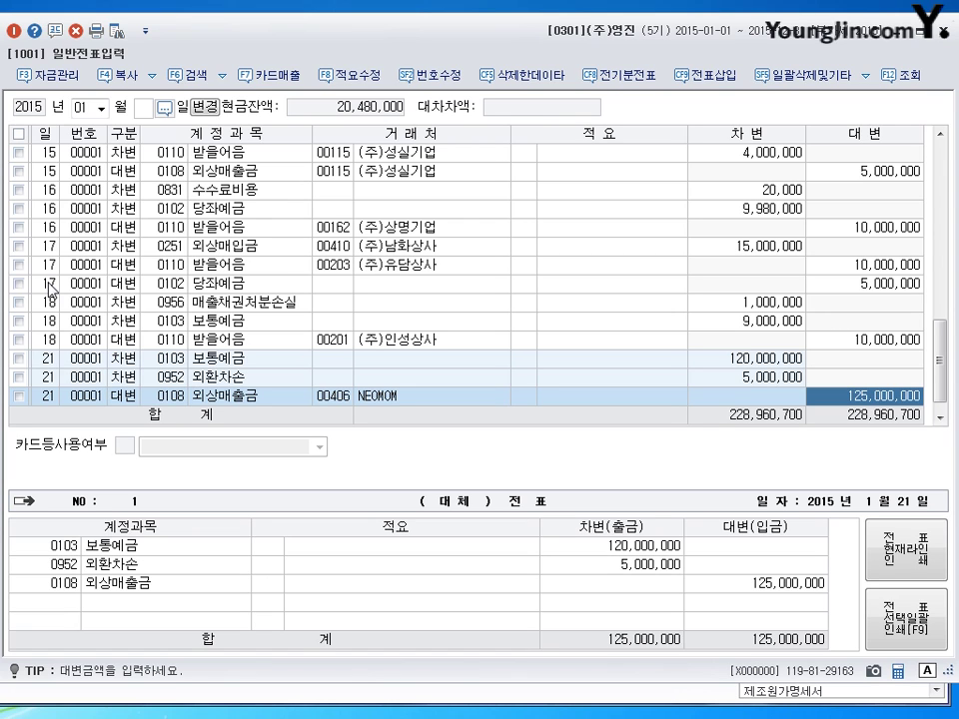
type("12")
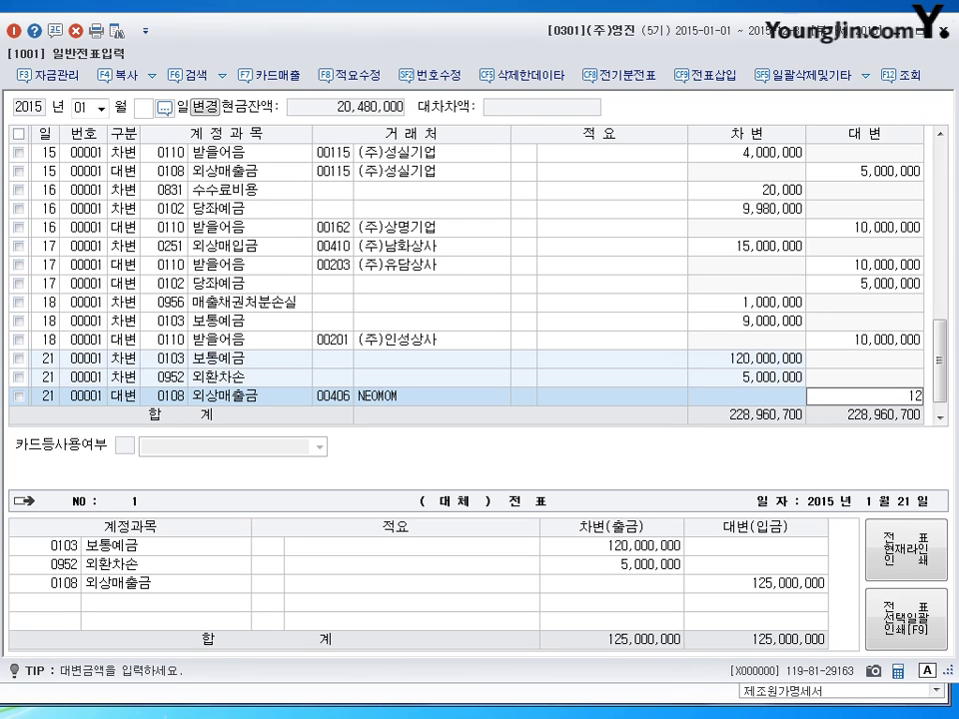
type("5,000,000")
key("Return")
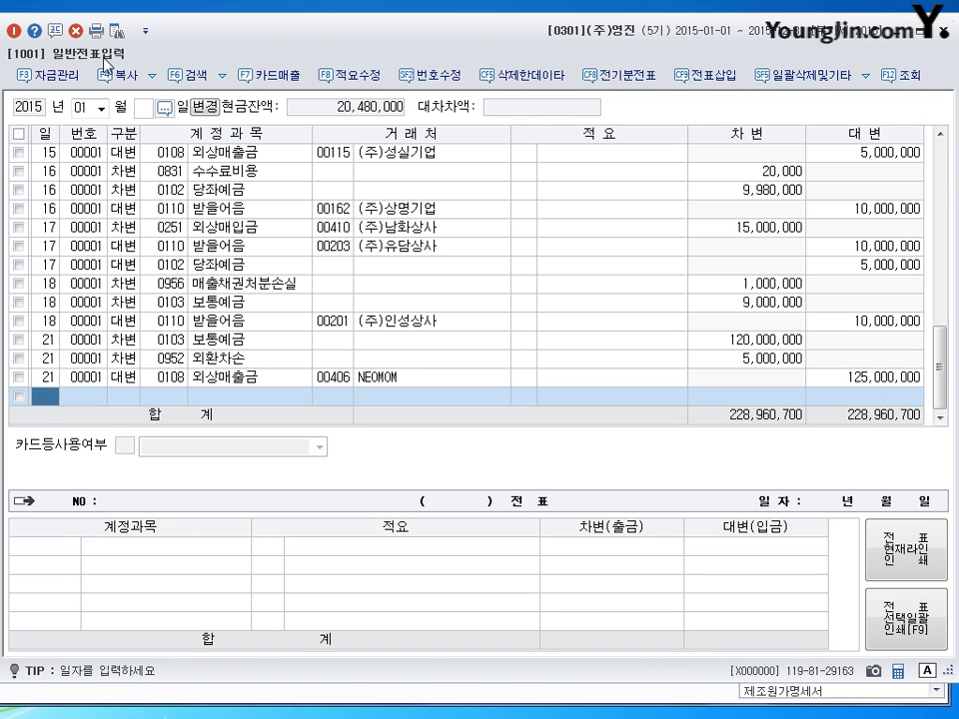
Step: Switch the general journal to February 2015 and start the first line on day 1
left_click(77, 108)
type("2")
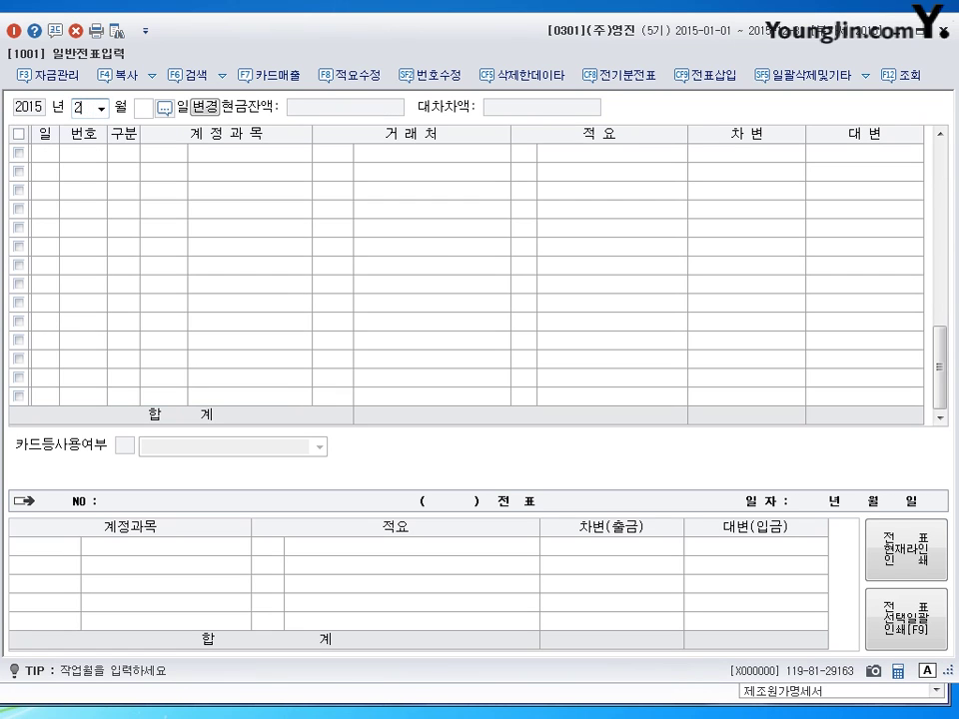
key("Return")
key("Return")
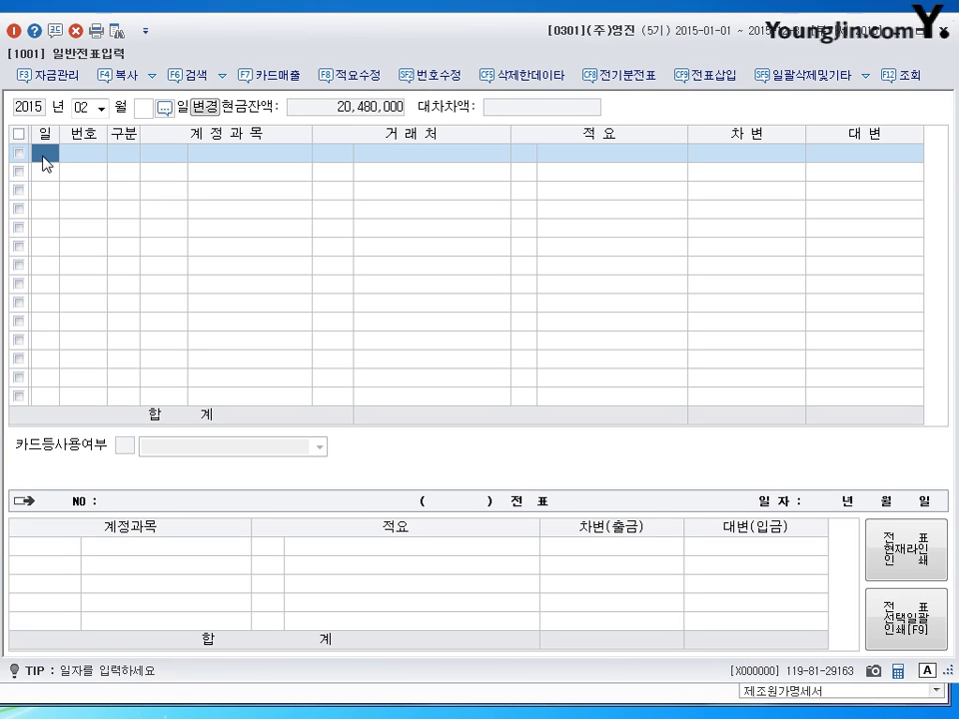
type("1")
key("Return")
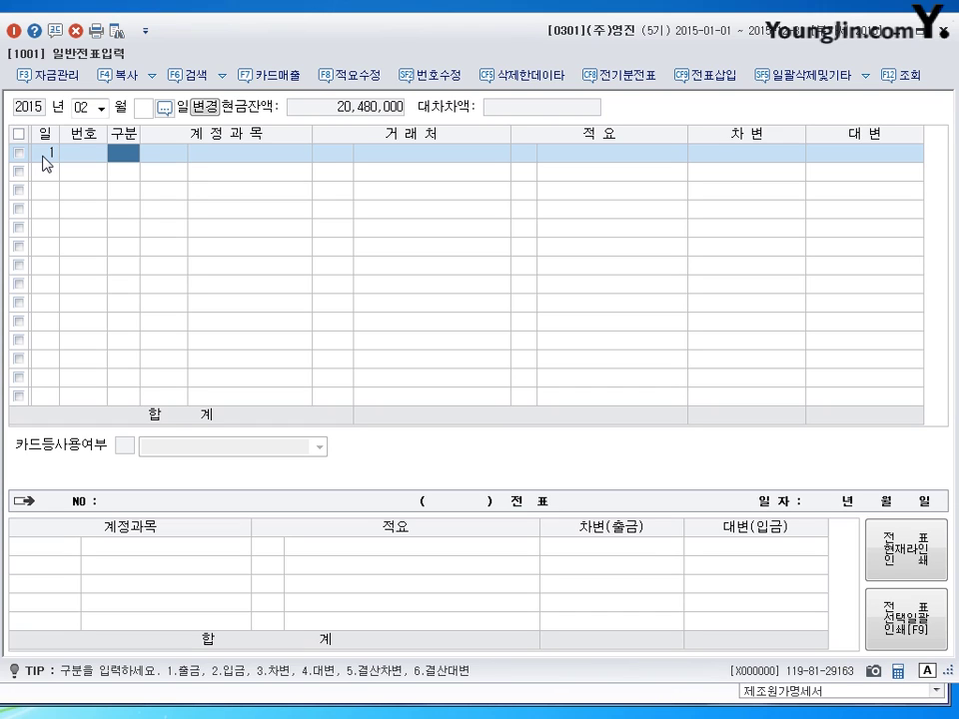
Step: Record a cash payment debiting 0114 단기대여금 3,000,000 for 국주상사(주)
type("1")
key("Return")
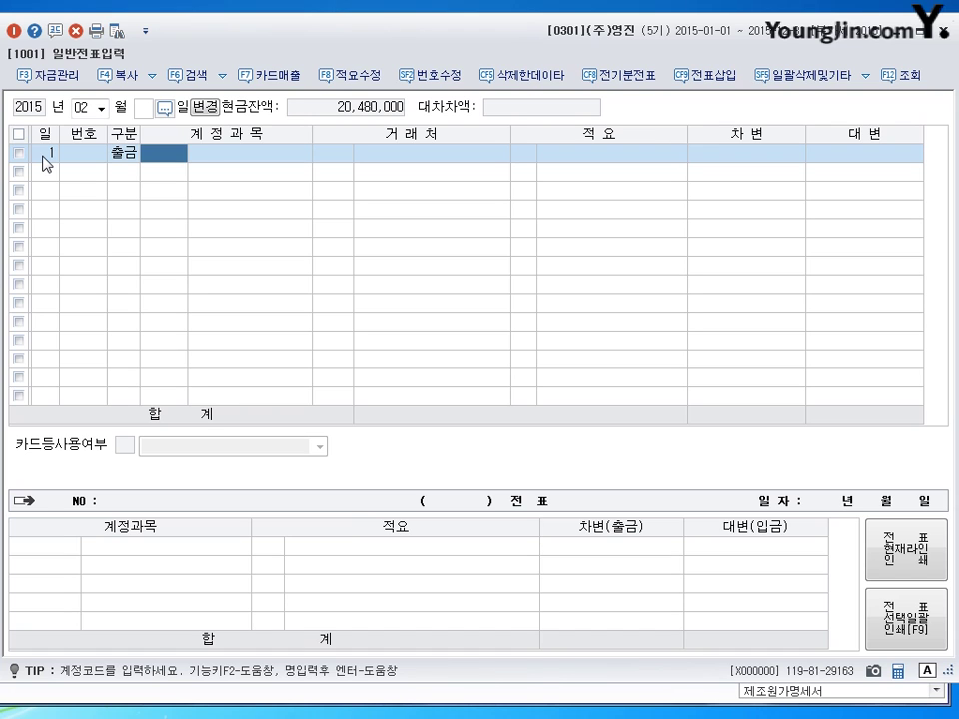
type("0114")
key("Return")
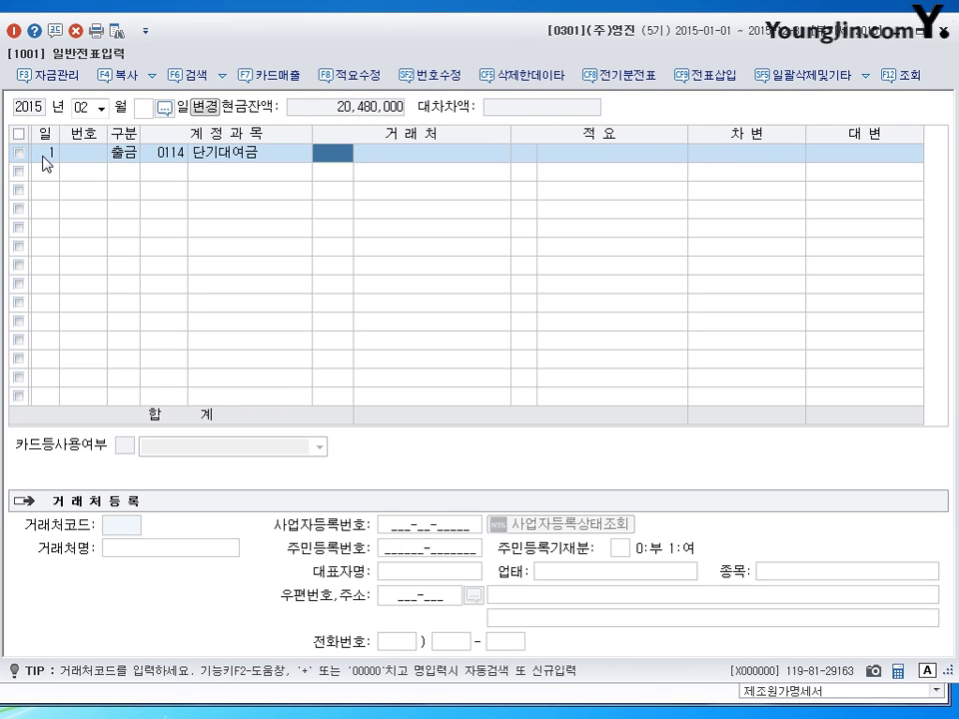
type("rn")
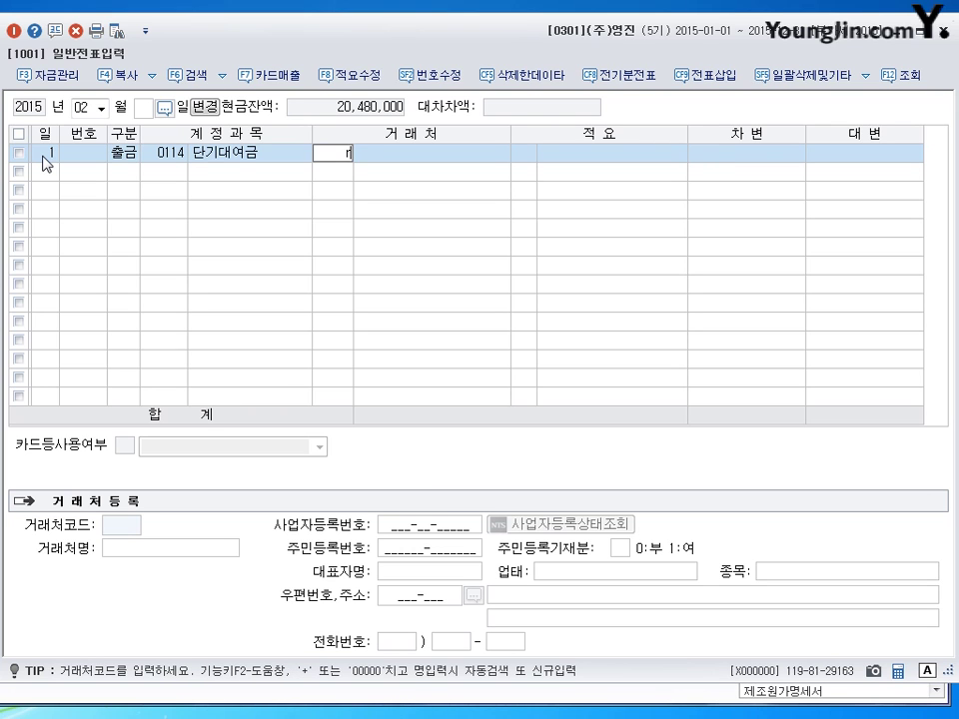
key("BackSpace")
key("BackSpace")
key("Hangul")
type("구rwn")
key("Return")
key("Escape")
key("Return")
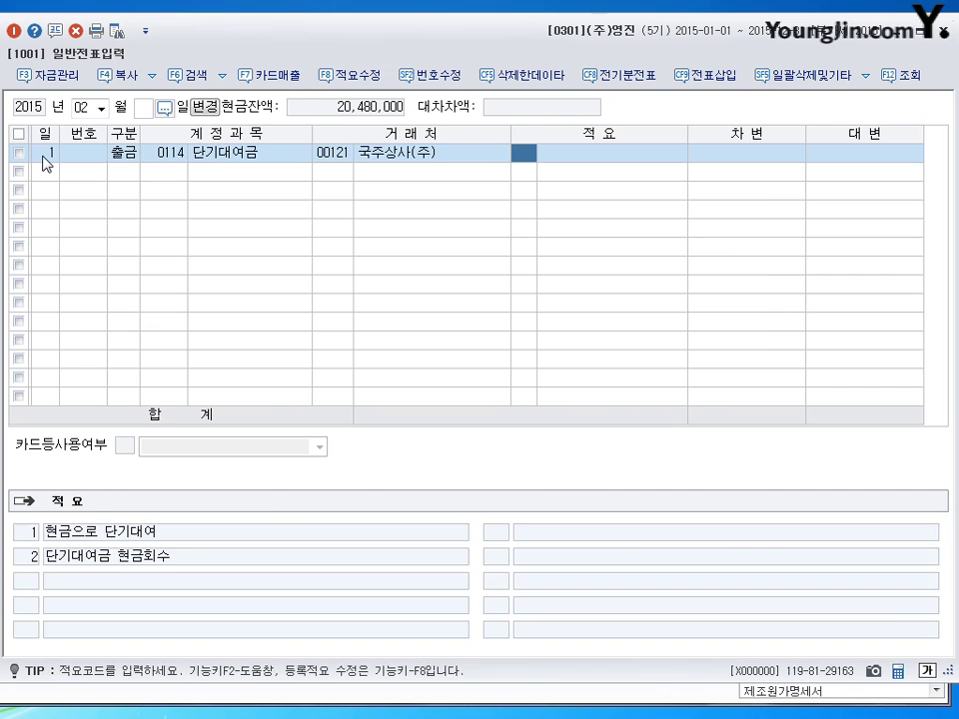
key("Return")
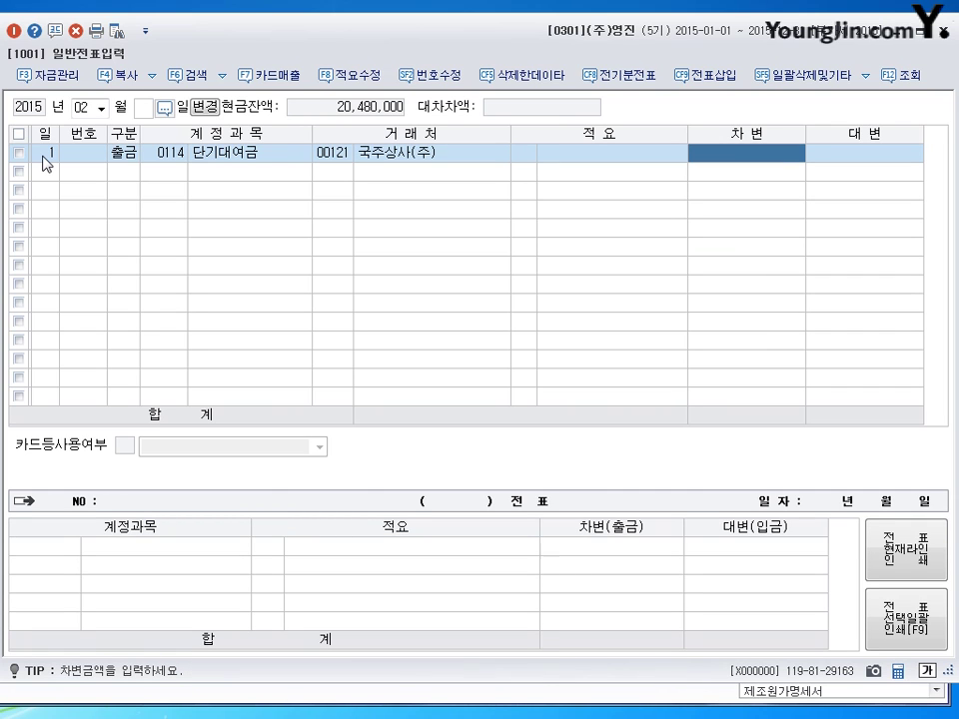
type("3000000")
key("Return")
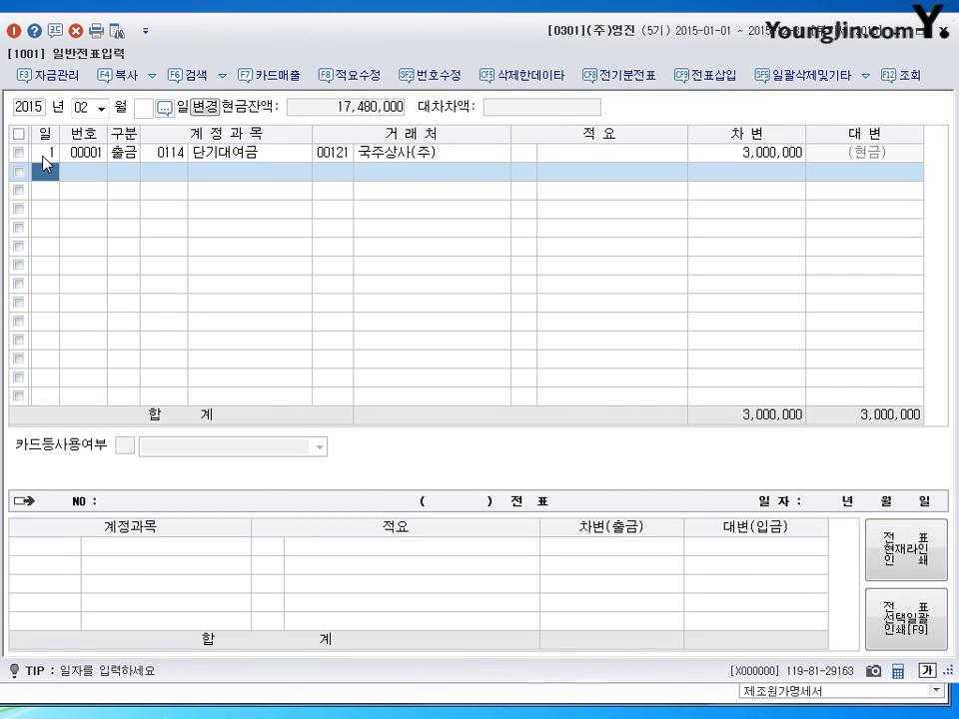
Step: Review the Feb 1 voucher, then begin the second journal line's day
left_click(42, 155)
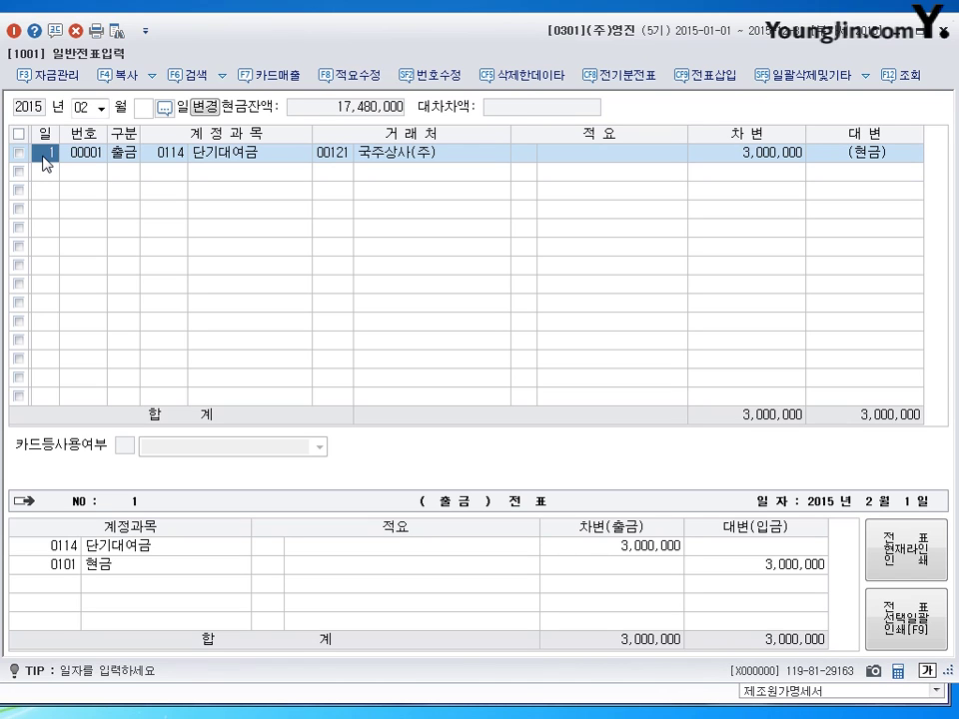
key("Down")
key("Up")
key("Down")
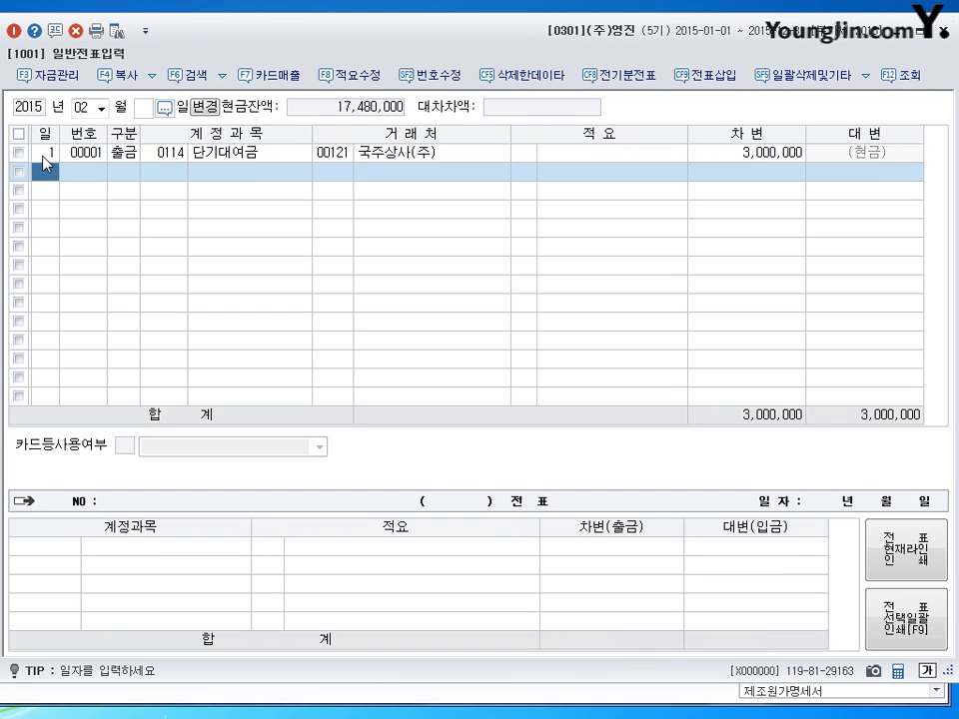
key("Up")
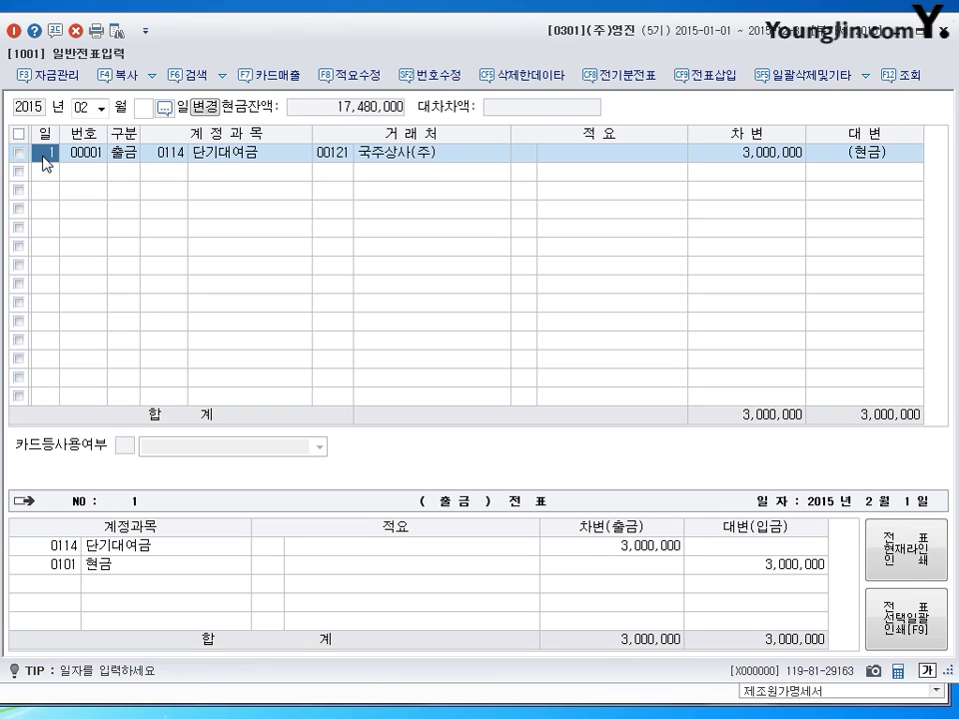
key("Down")
key("Return")
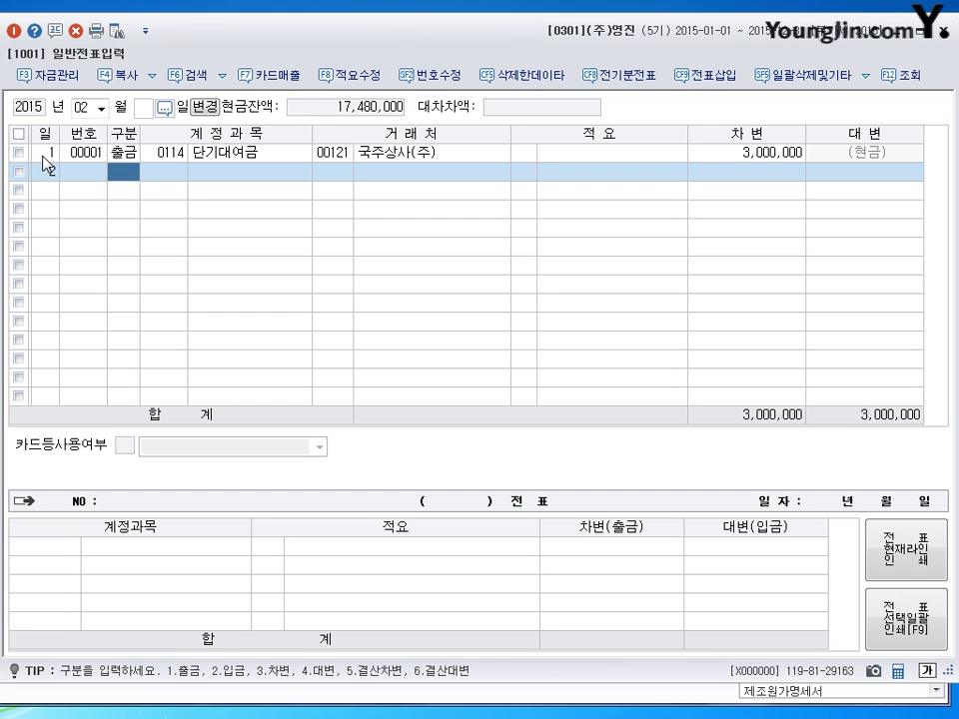
Step: Debit 0114 단기대여금 3,000,000 for customer (주)일신산업
type("3114")
key("Return")
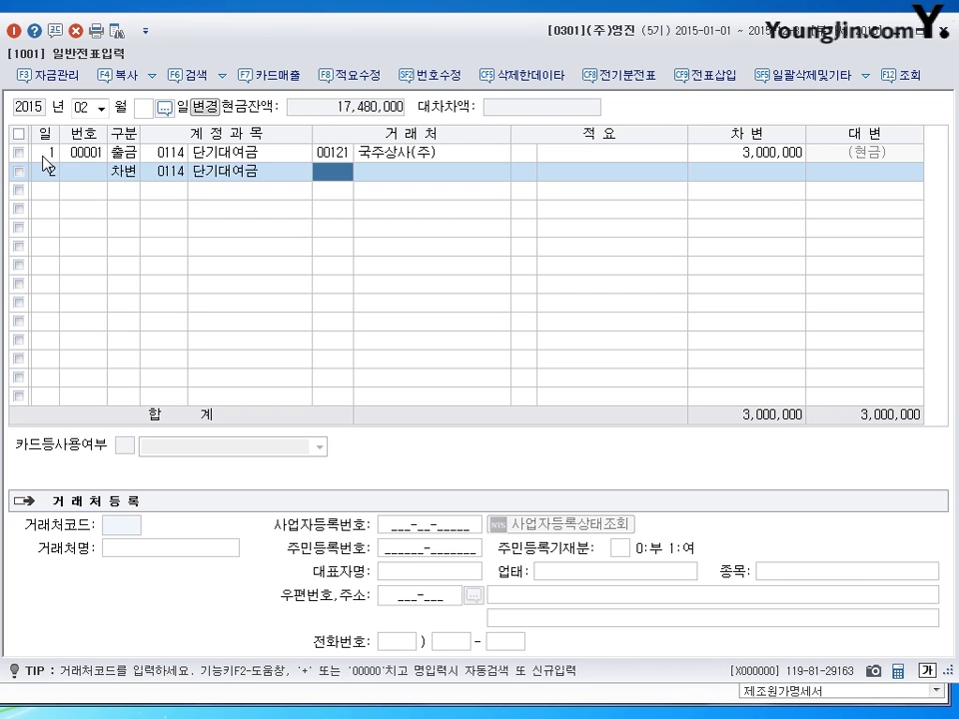
type("일신")
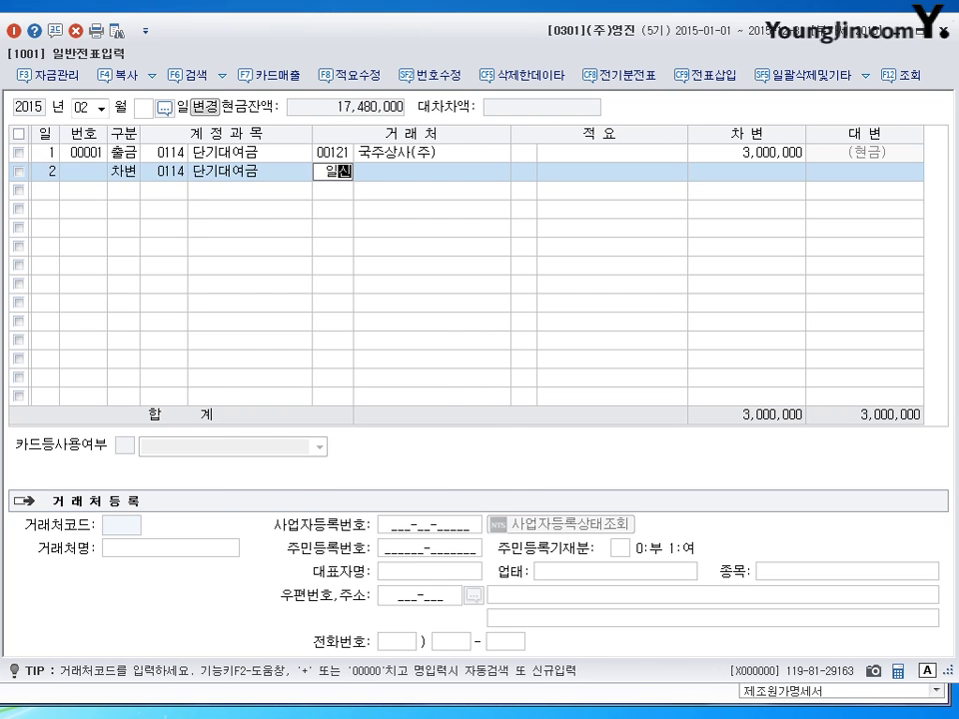
key("Return")
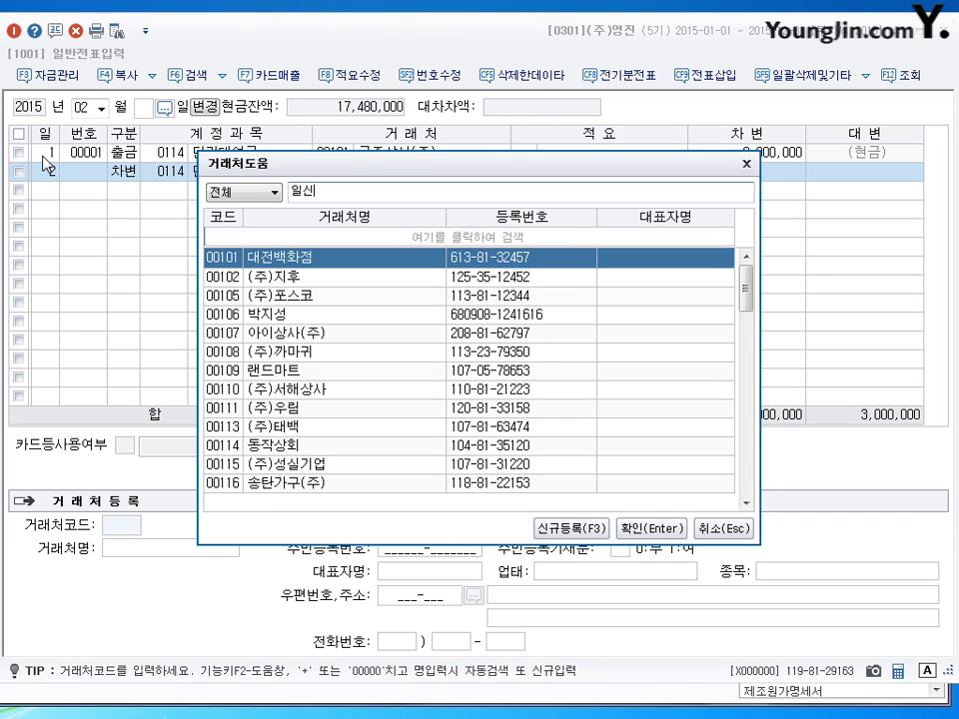
key("Escape")
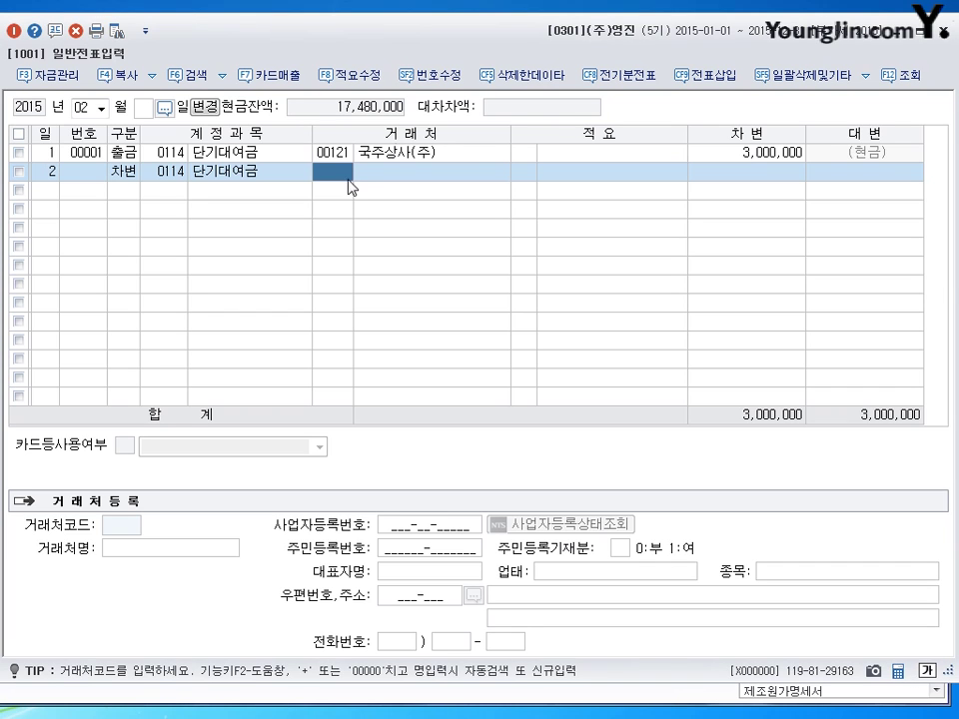
left_click(333, 172)
type("일신")
key("Return")
key("Return")
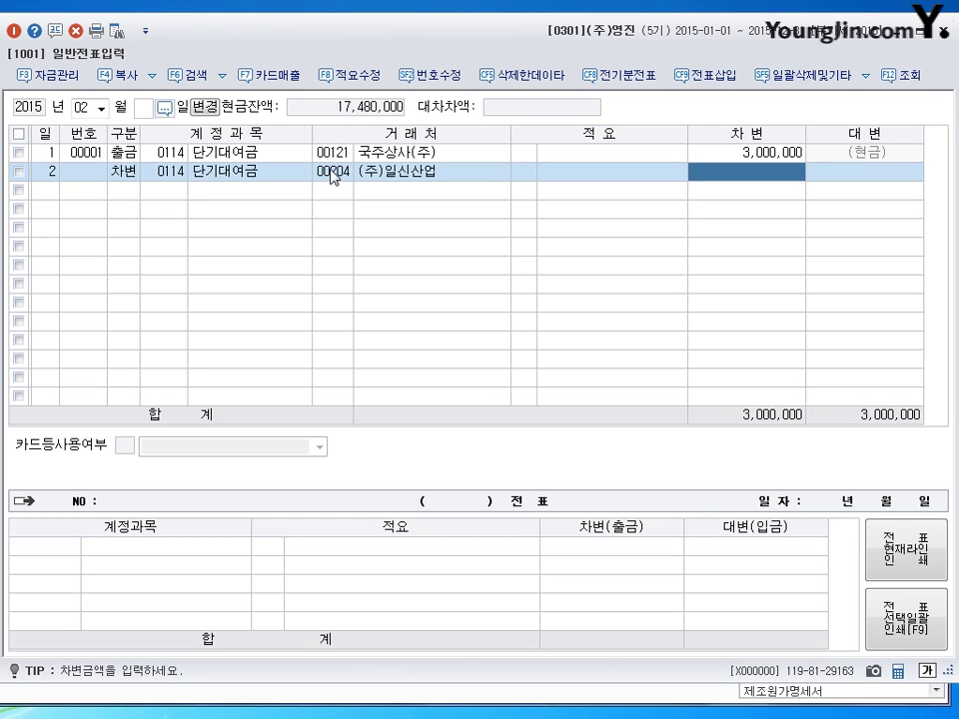
type("3000000")
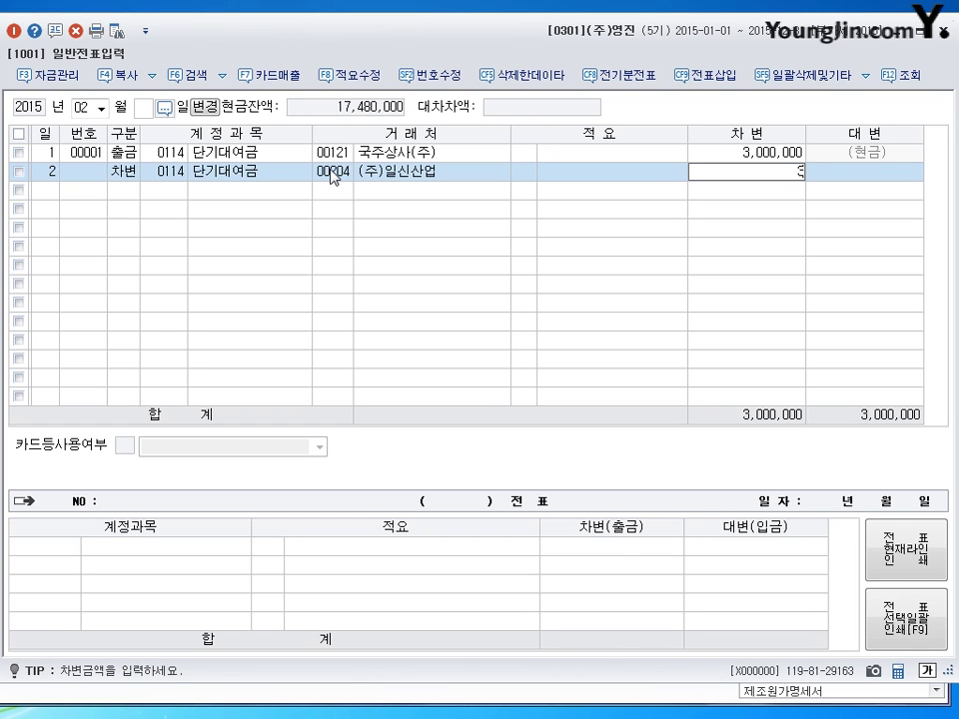
key("Return")
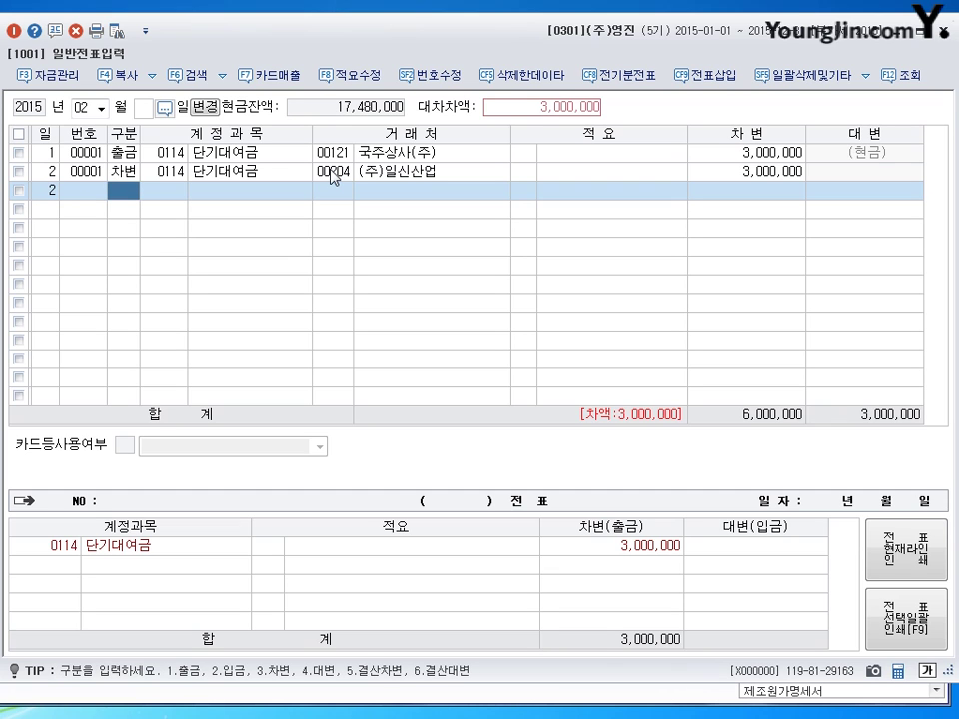
Step: Credit 0901 이자수익 30,000 on the third line
type("3")
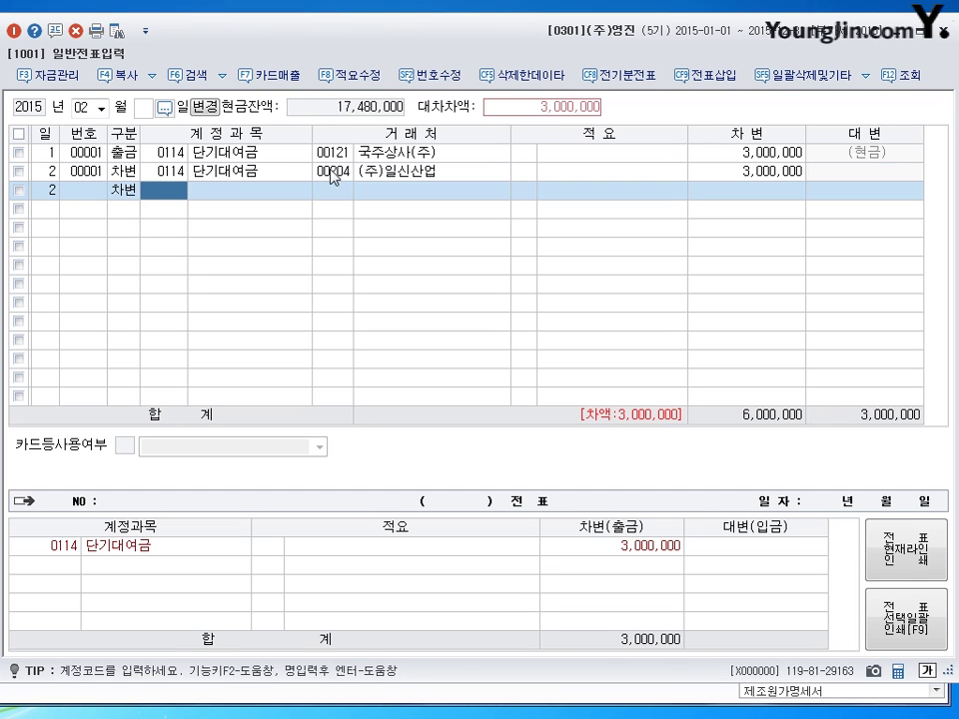
key("Left")
type("4901")
key("Return")
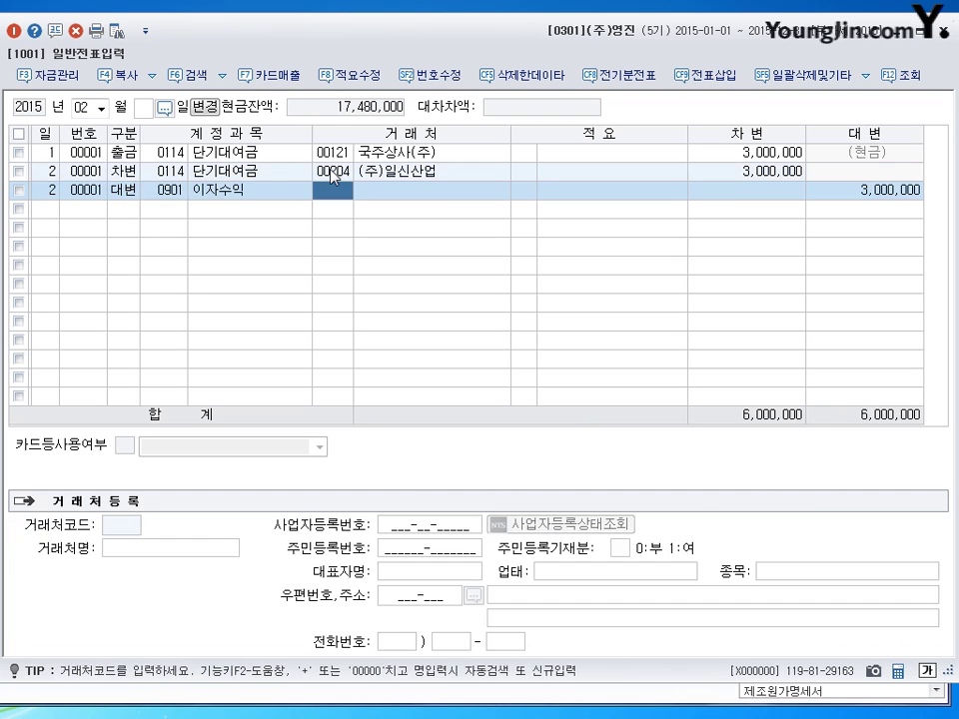
key("Return")
key("Return")
key("Left")
key("Left")
key("Up")
key("Down")
key("Return")
key("Return")
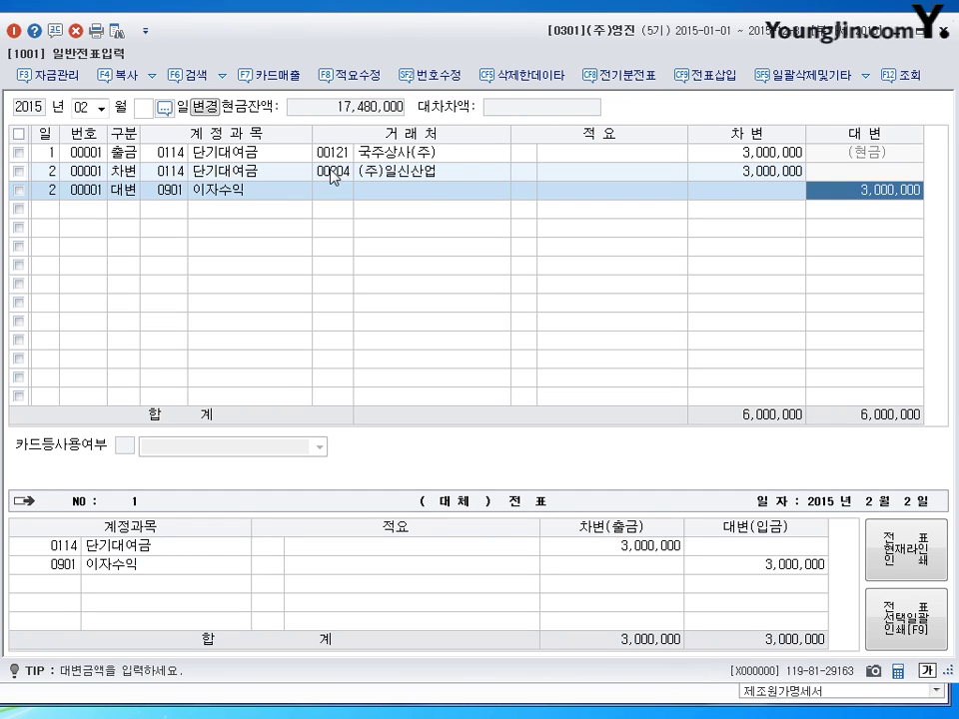
type("30000")
key("Return")
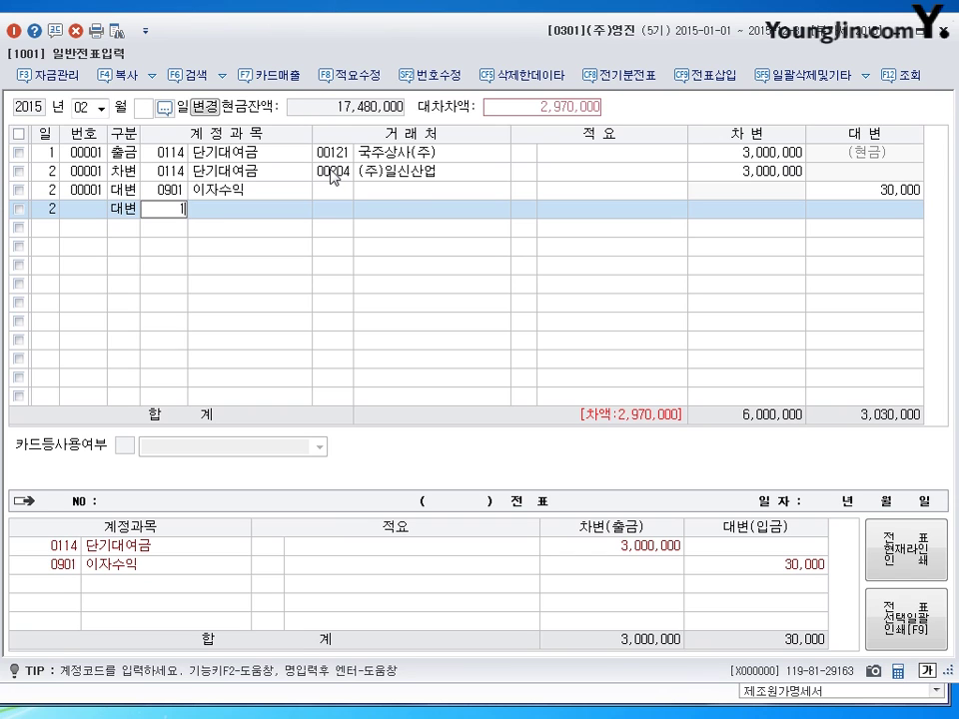
Step: Credit 0103 보통예금 with the remaining 2,970,000, balancing at 6,000,000
type("103")
key("Return")
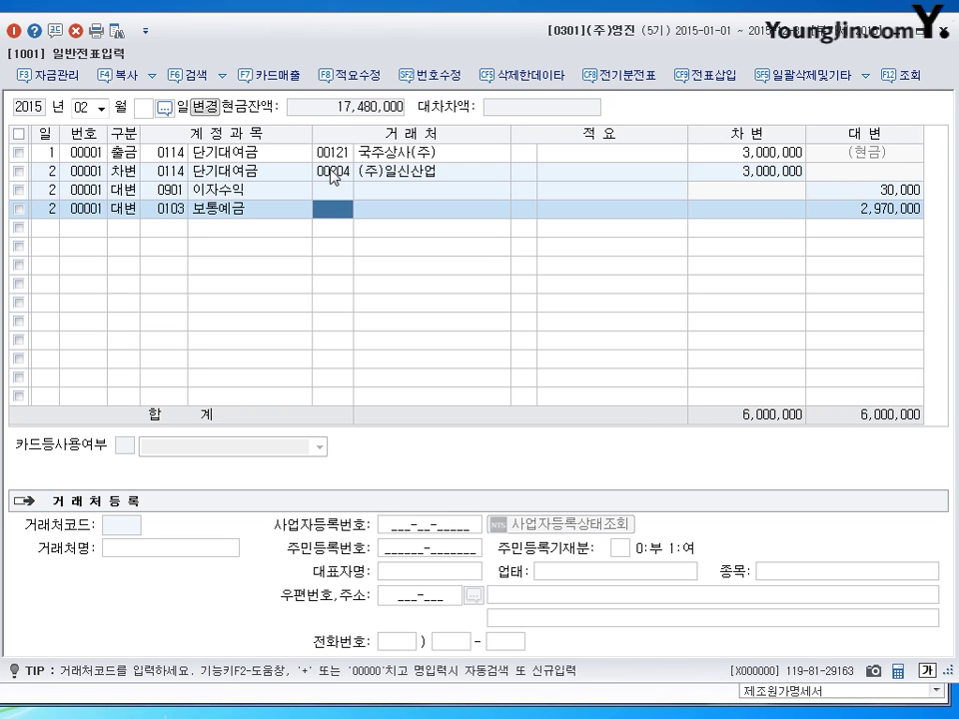
key("Return")
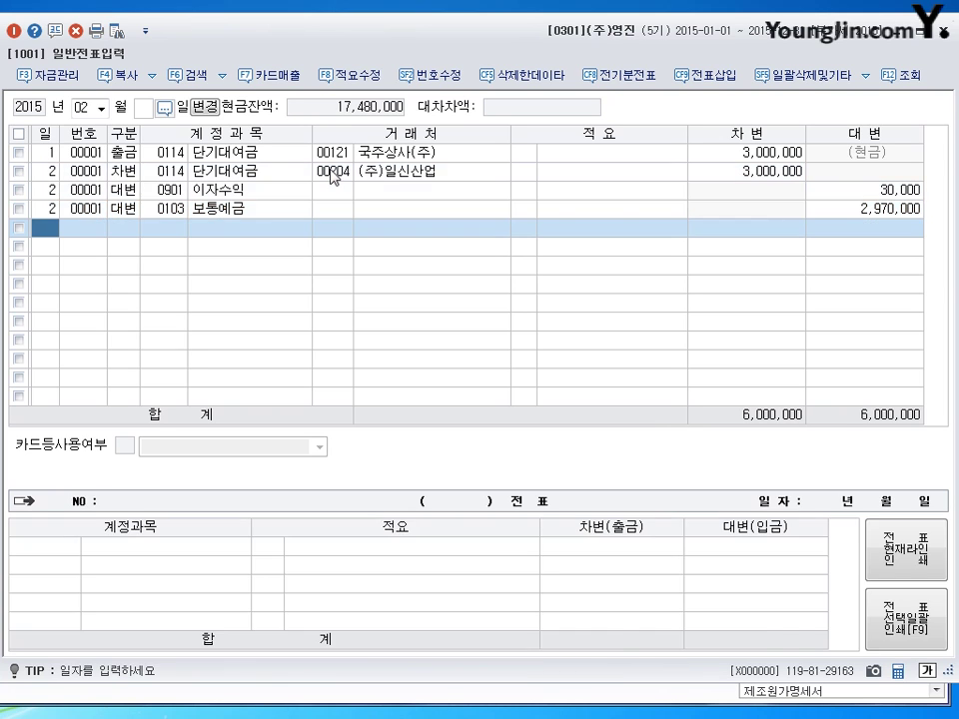
Step: Remove the customer from the 이자수익 line of the Feb 2 voucher
key("Up")
key("Up")
key("Up")
key("Return")
key("Return")
key("Return")
key("Return")
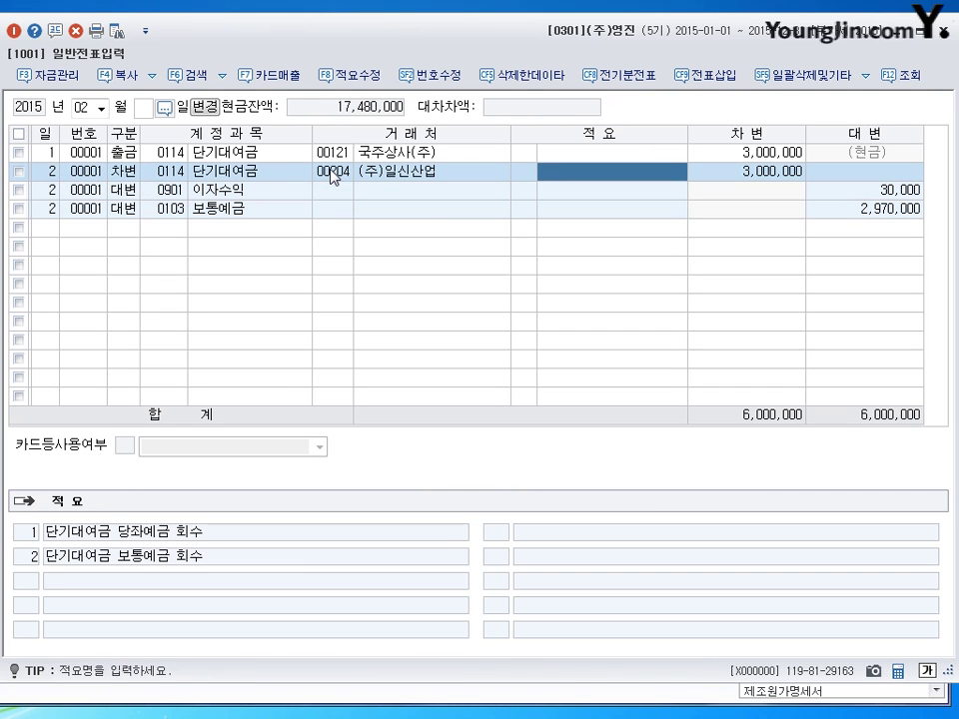
key("Left")
key("Left")
key("Down")
key("Down")
key("Home")
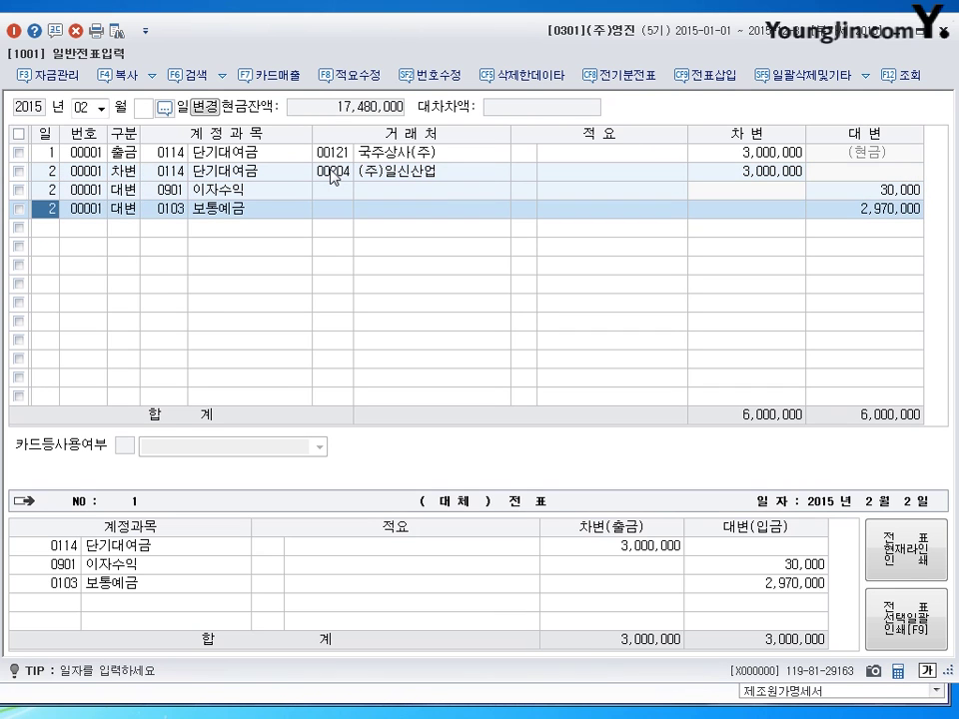
key("Up")
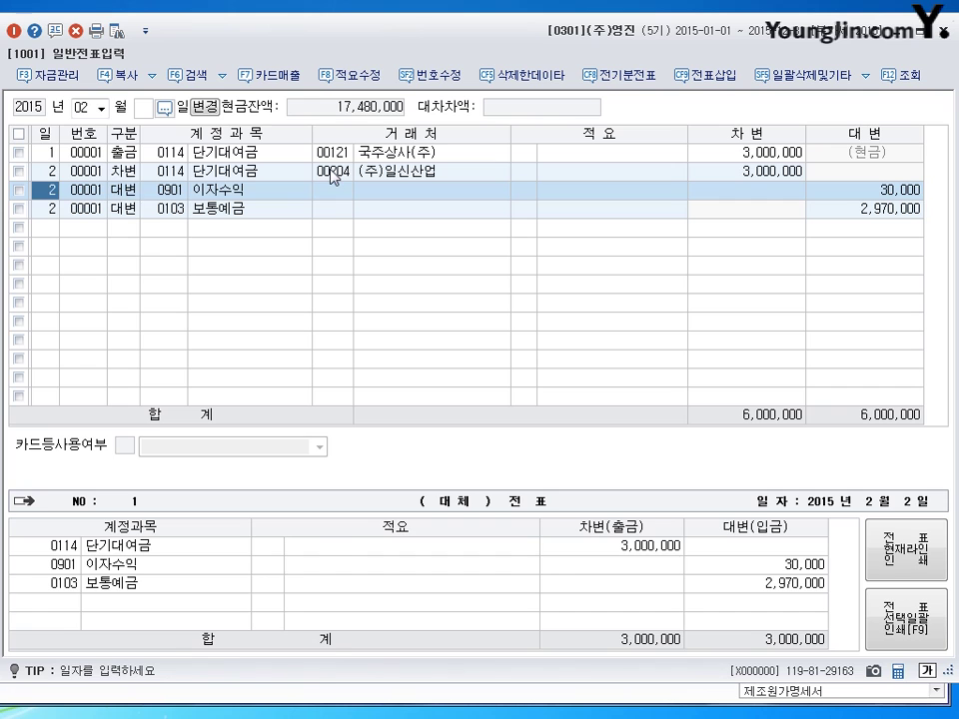
key("Return")
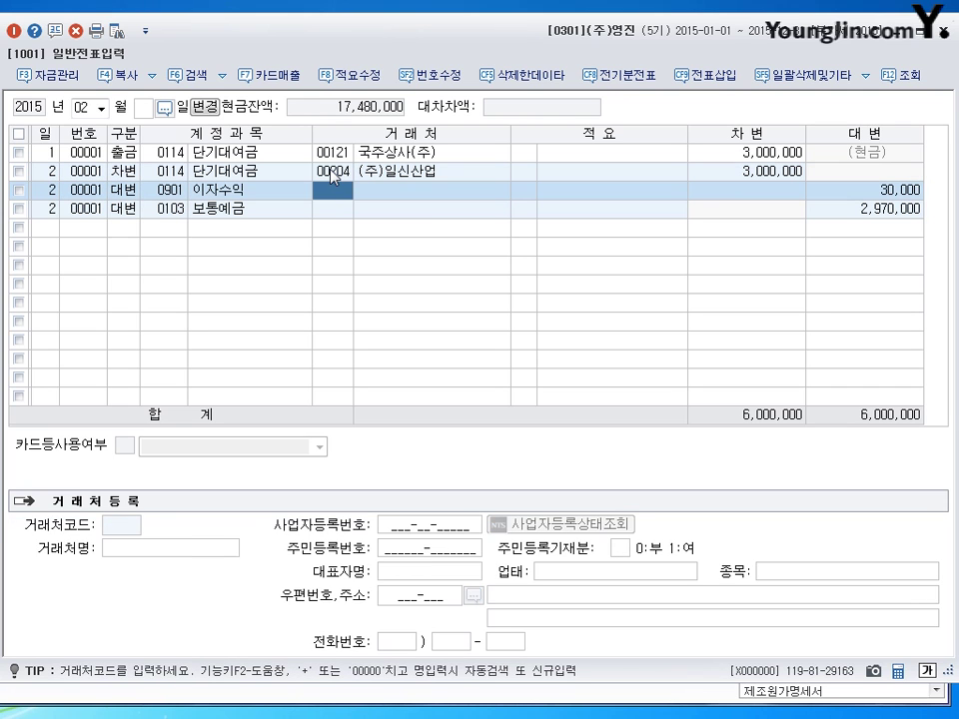
key("Return")
key("Return")
key("Left")
key("Left")
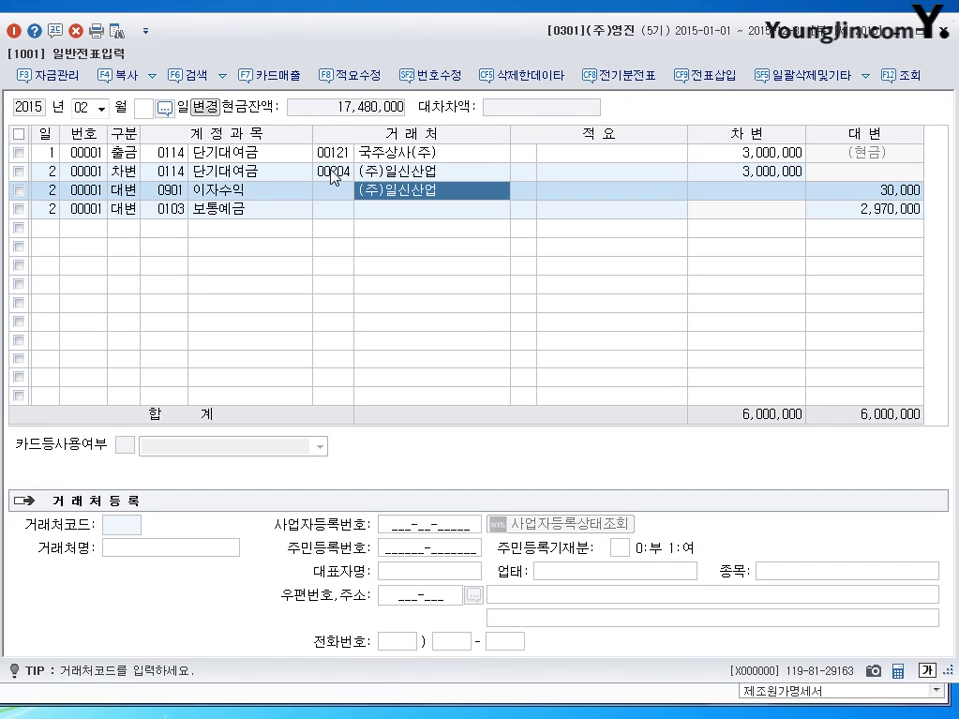
key("Delete")
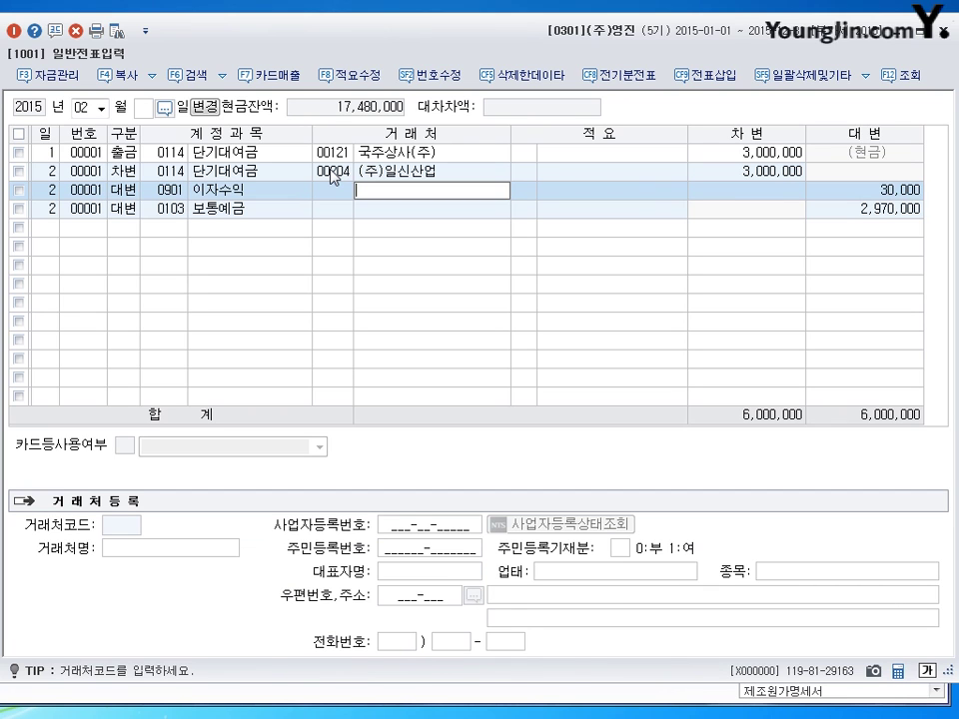
key("Return")
Step: Complete the Feb 2 voucher at 6,000,000 and start a new line dated the 3rd
key("Left")
key("Left")
key("Return")
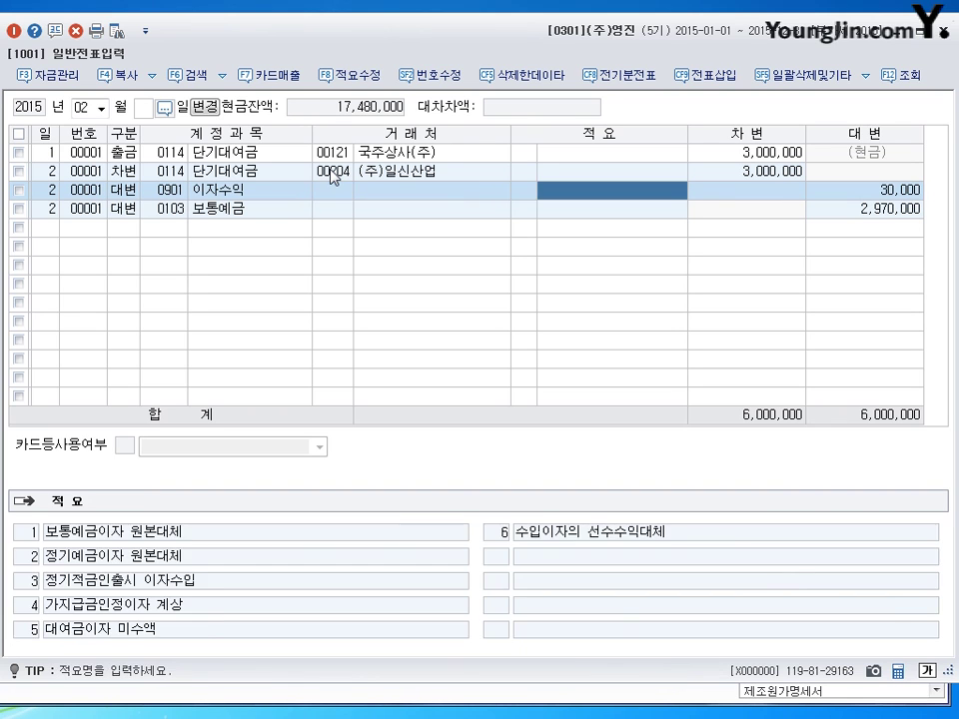
key("Left")
key("Left")
key("Return")
key("Left")
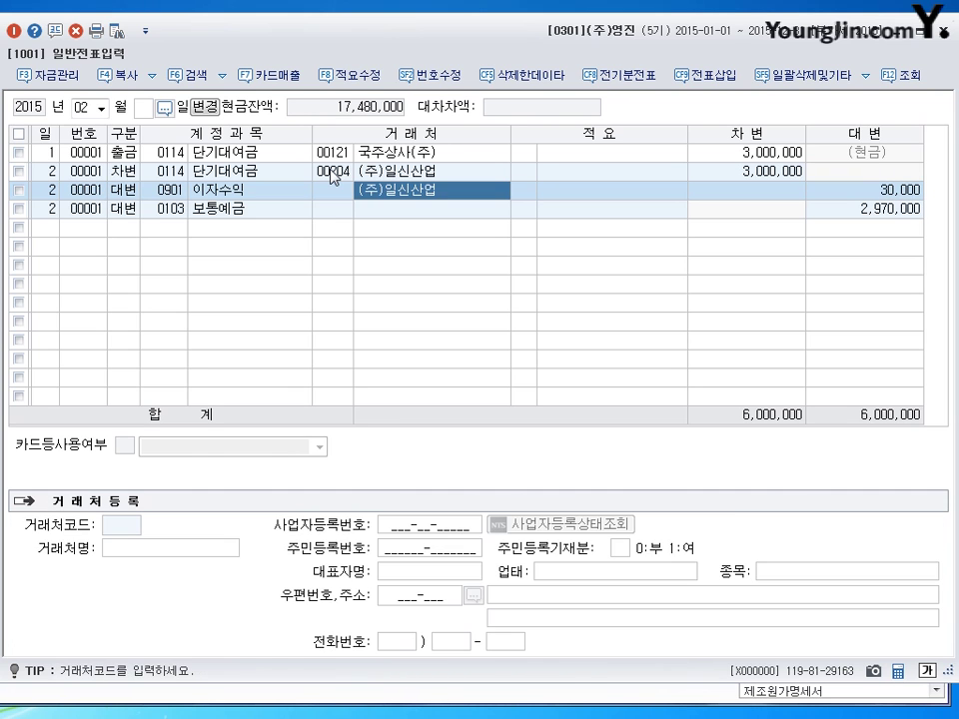
key("Down")
key("Down")
key("Up")
key("Up")
key("Return")
key("Return")
key("Return")
key("Return")
key("Return")
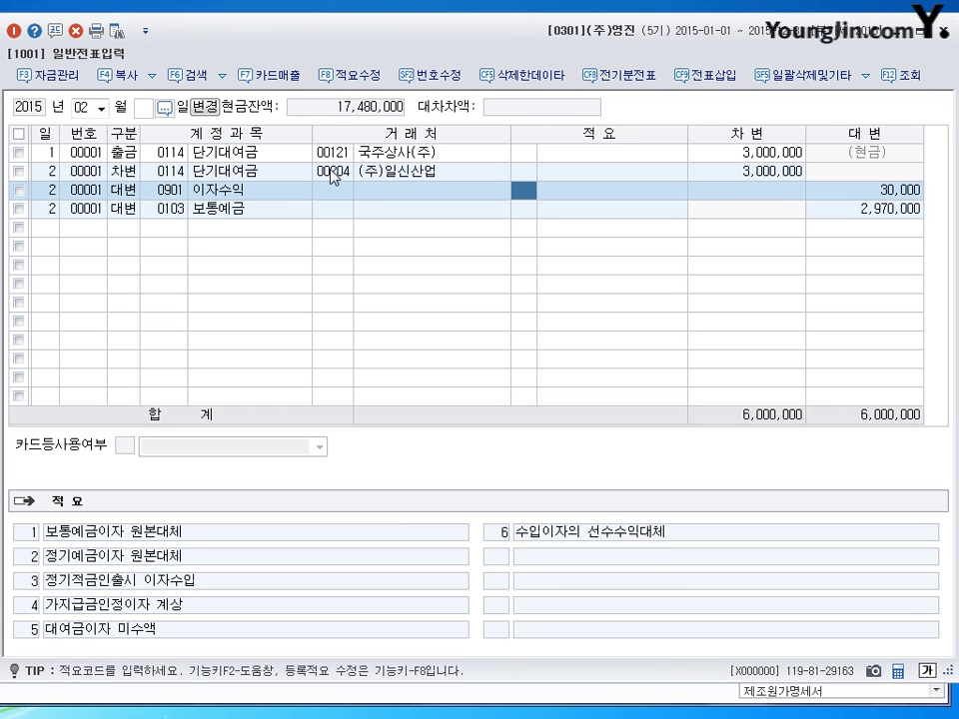
key("Return")
key("Return")
type("3")
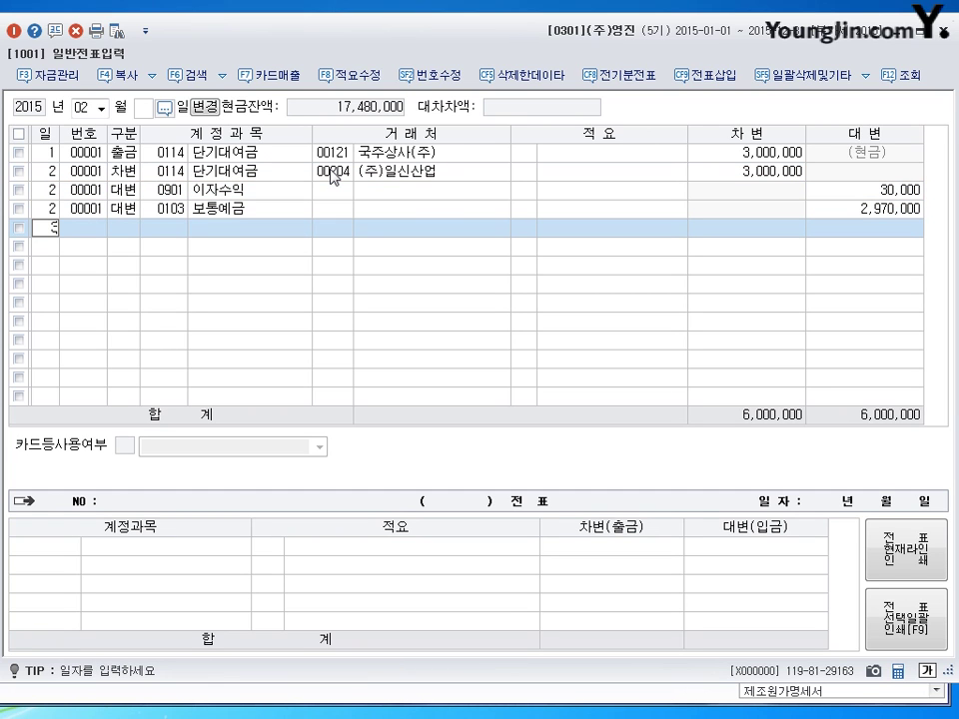
key("Return")
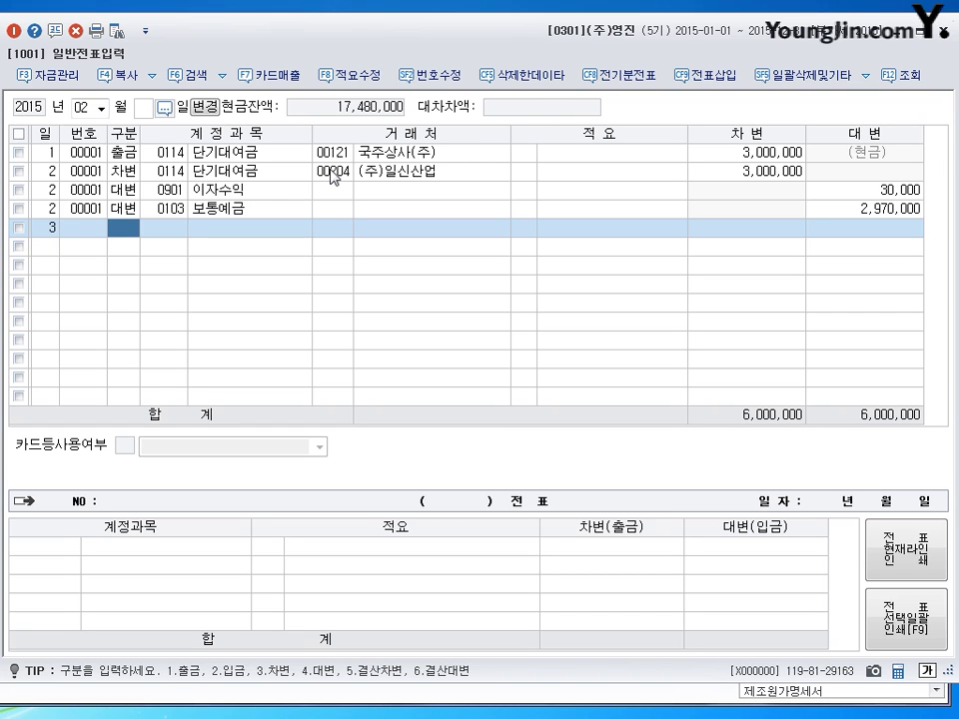
Step: Debit 0114 단기대여금 10,000,000 to customer 아이상사(주)
type("3")
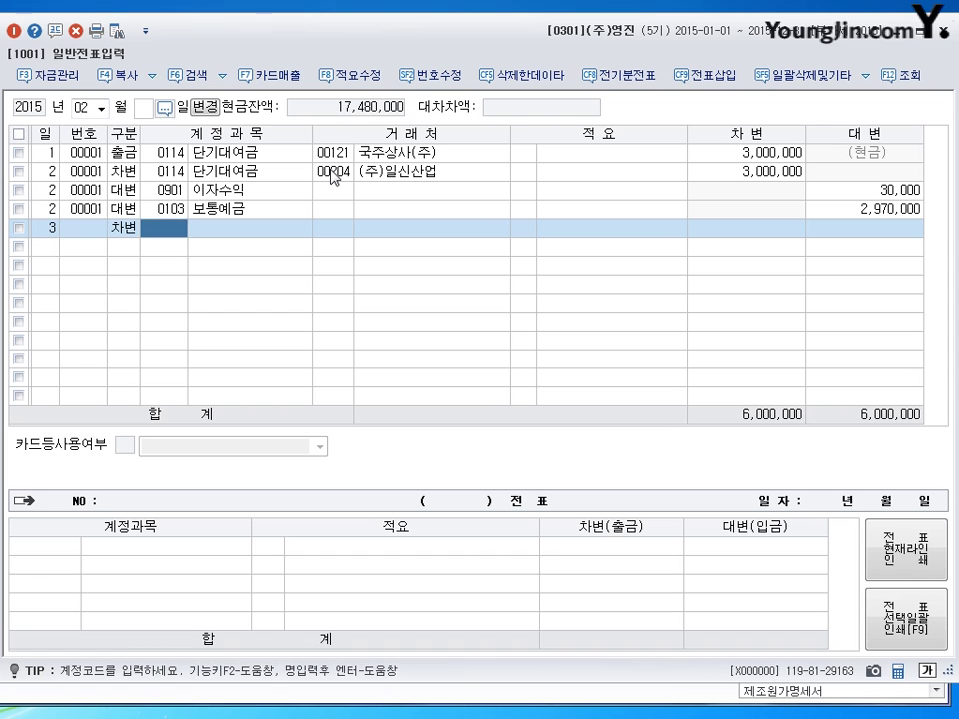
type("114")
key("Return")
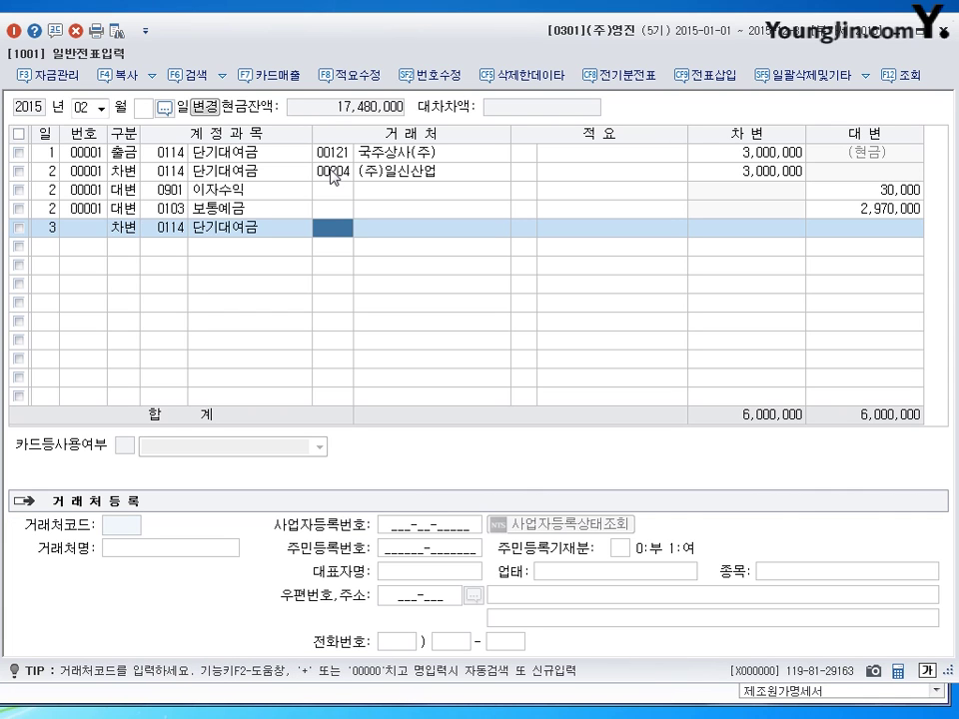
type("아이")
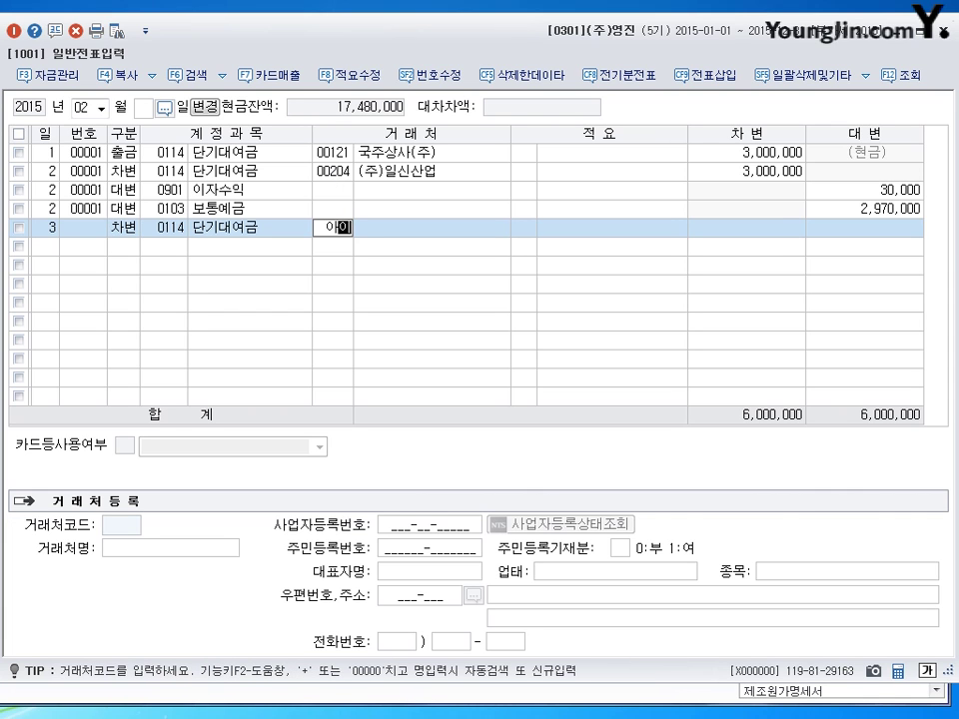
key("Return")
key("Return")
key("Return")
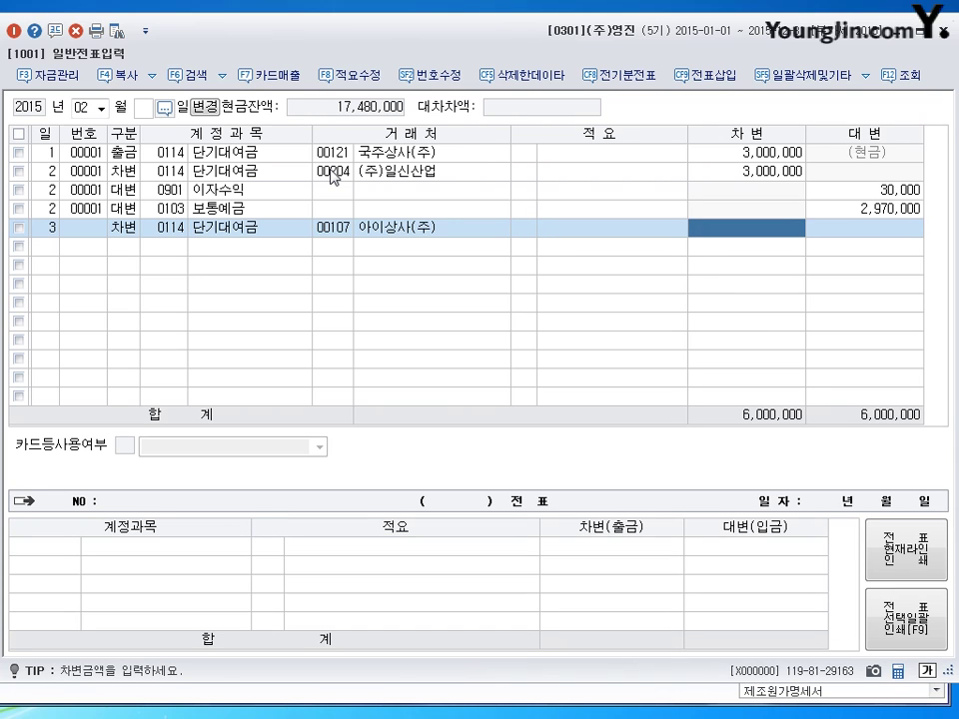
type("10000000")
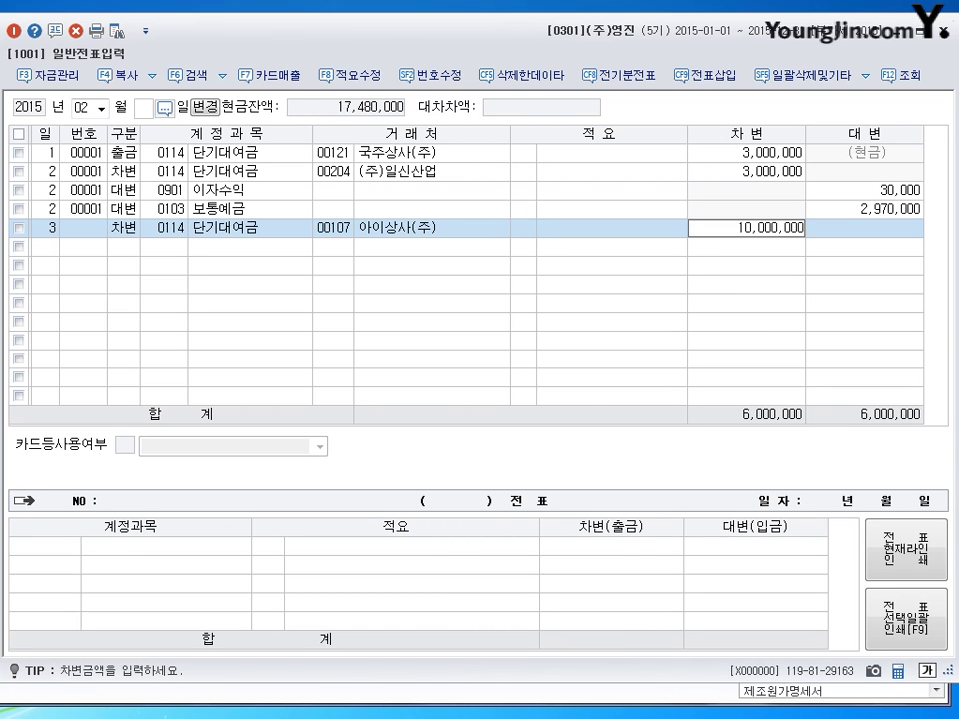
key("Return")
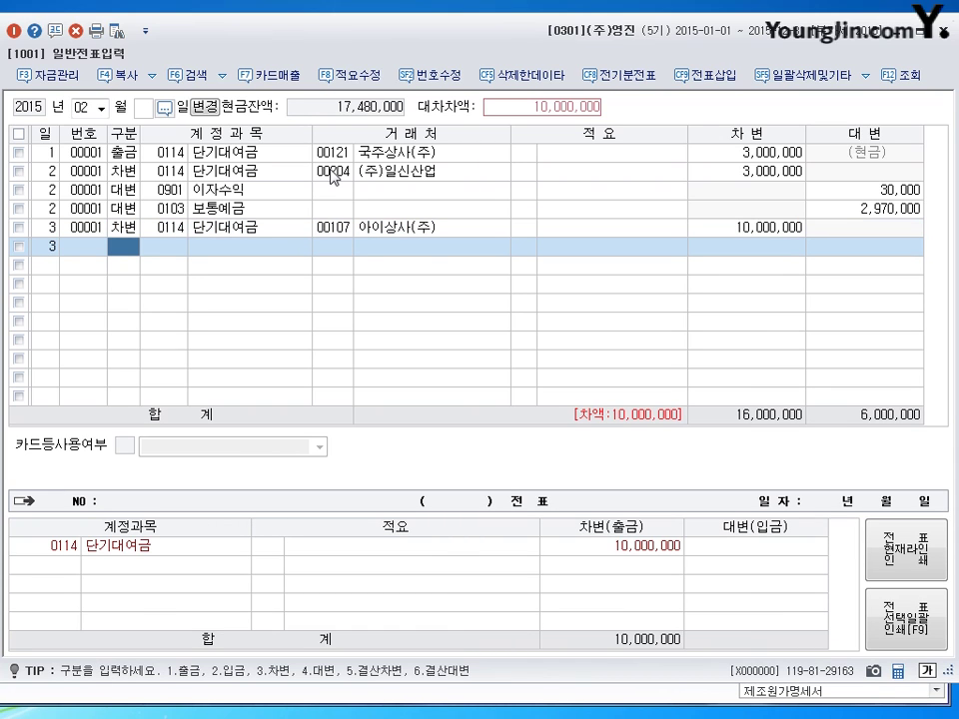
Step: Add a credit line of 8,000,000 to 0103 보통예금
type("4")
key("Return")
type("103")
key("Return")
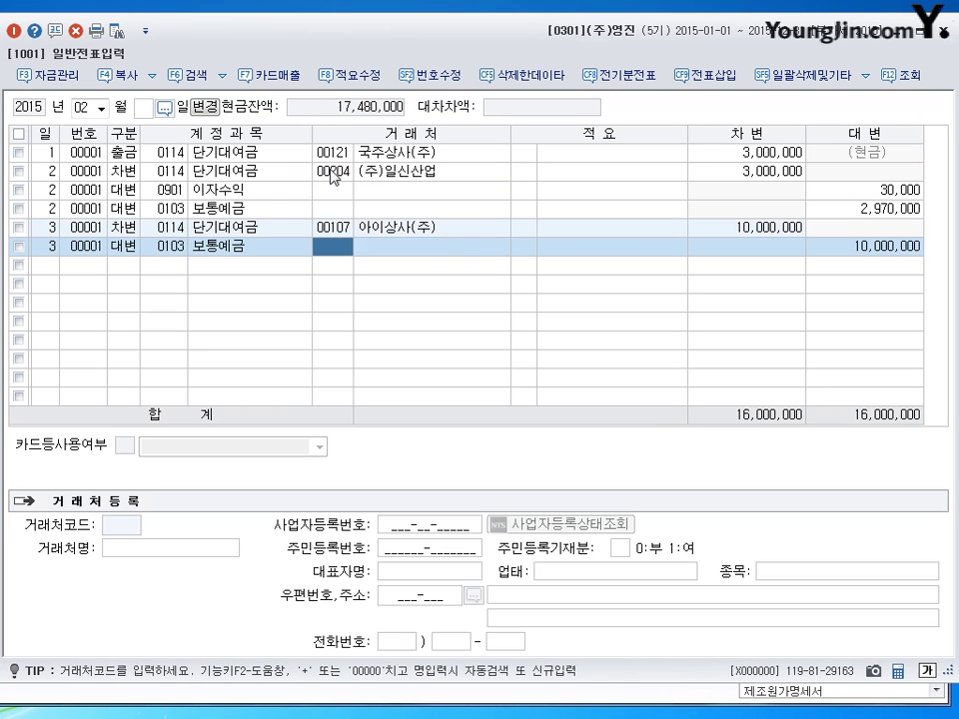
key("Return")
key("Return")
type("8000000")
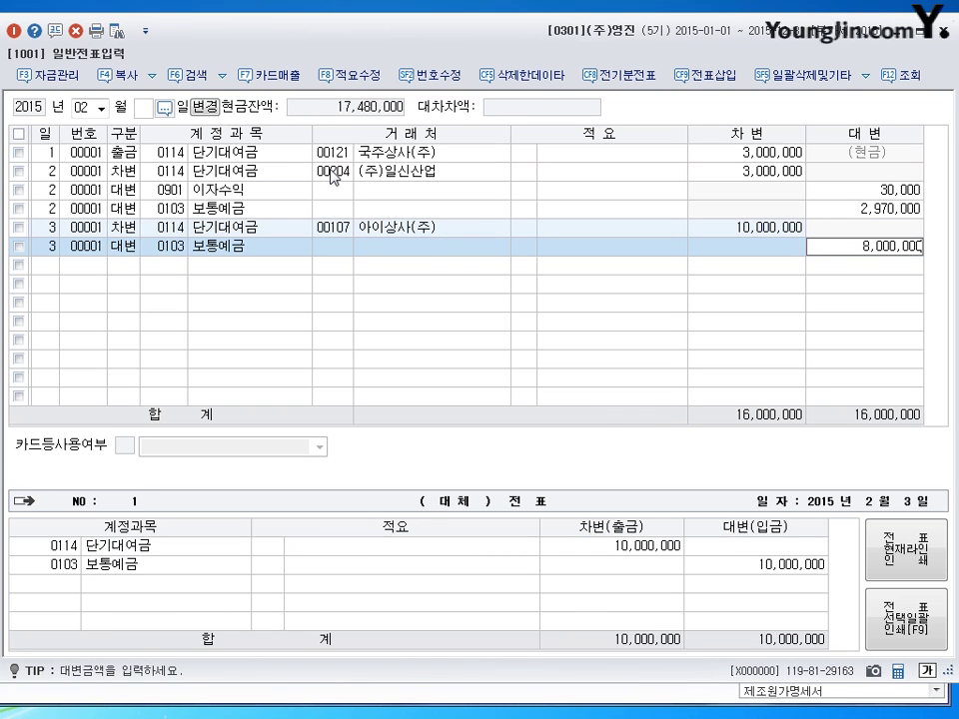
key("Return")
Step: Credit 0108 외상매출금 for customer 107 아이상사(주)
type("4")
key("Return")
type("108")
key("Return")
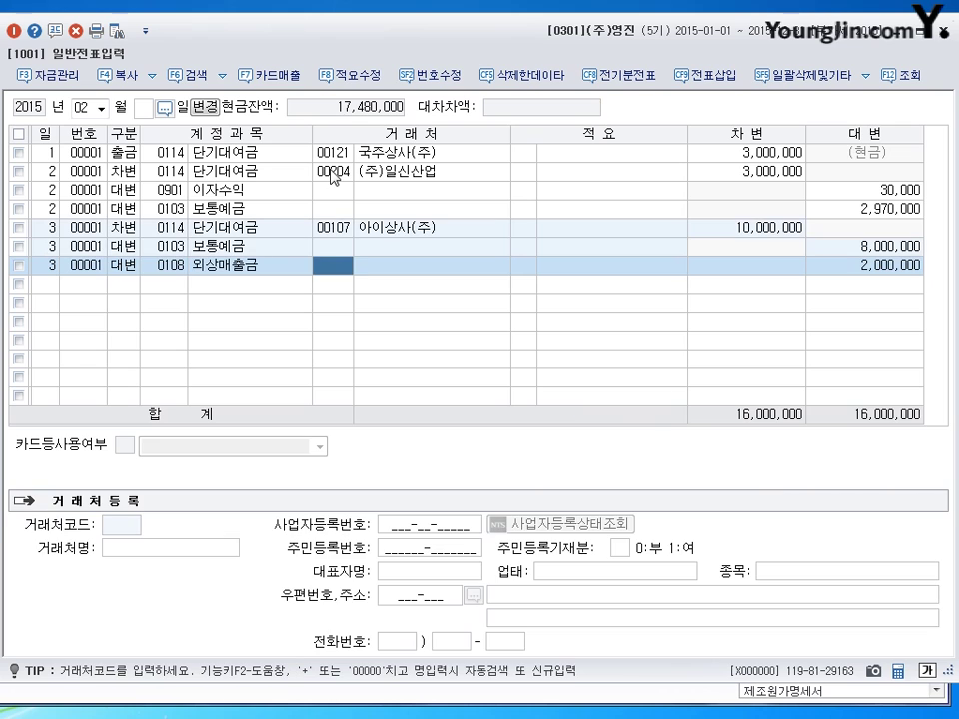
type("107")
key("Return")
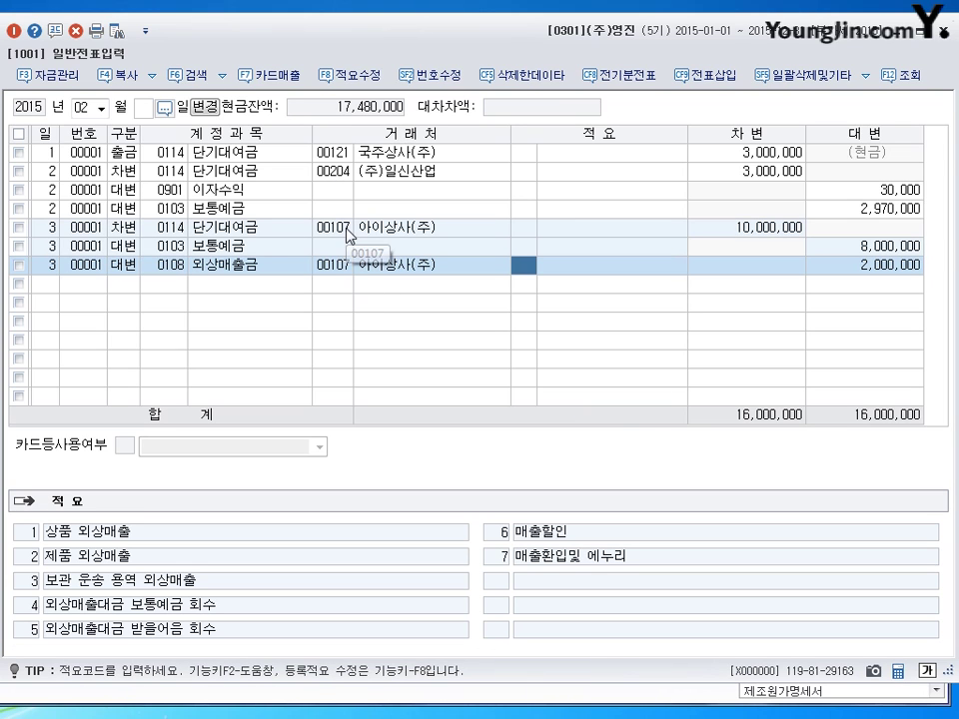
Step: Check the customer fields on the 보통예금 and 외상매출금 credit lines
left_click(345, 267)
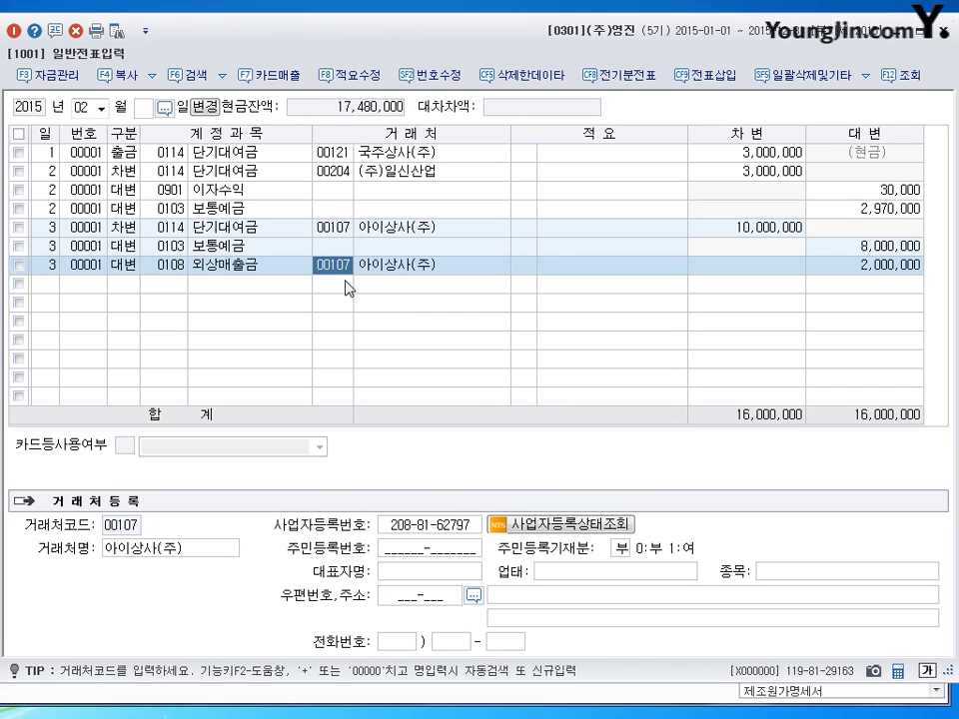
left_click(327, 249)
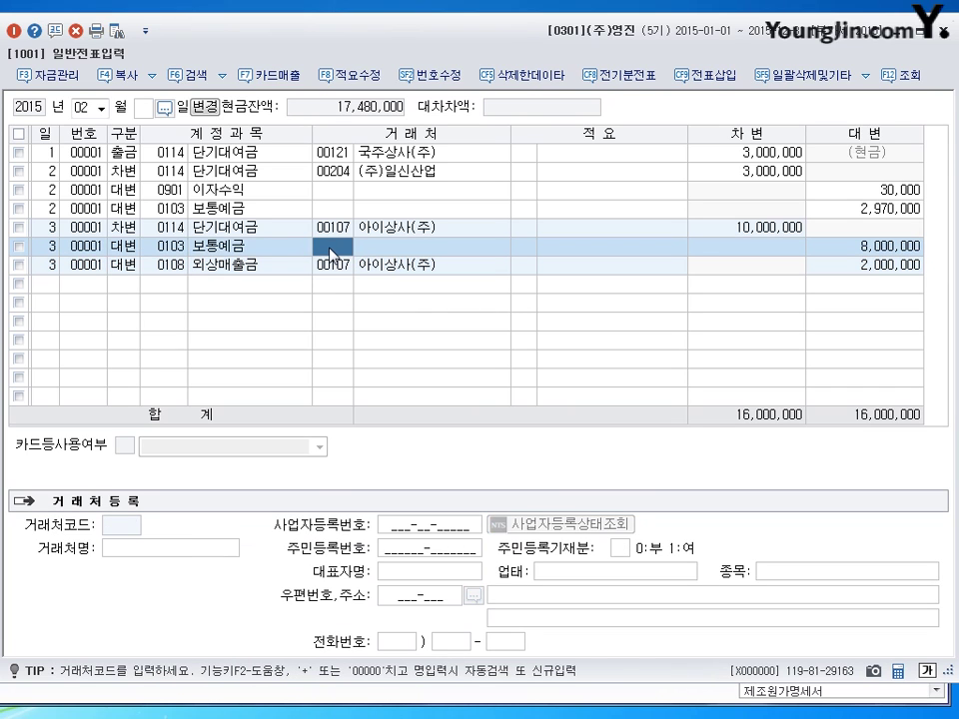
left_click(332, 267)
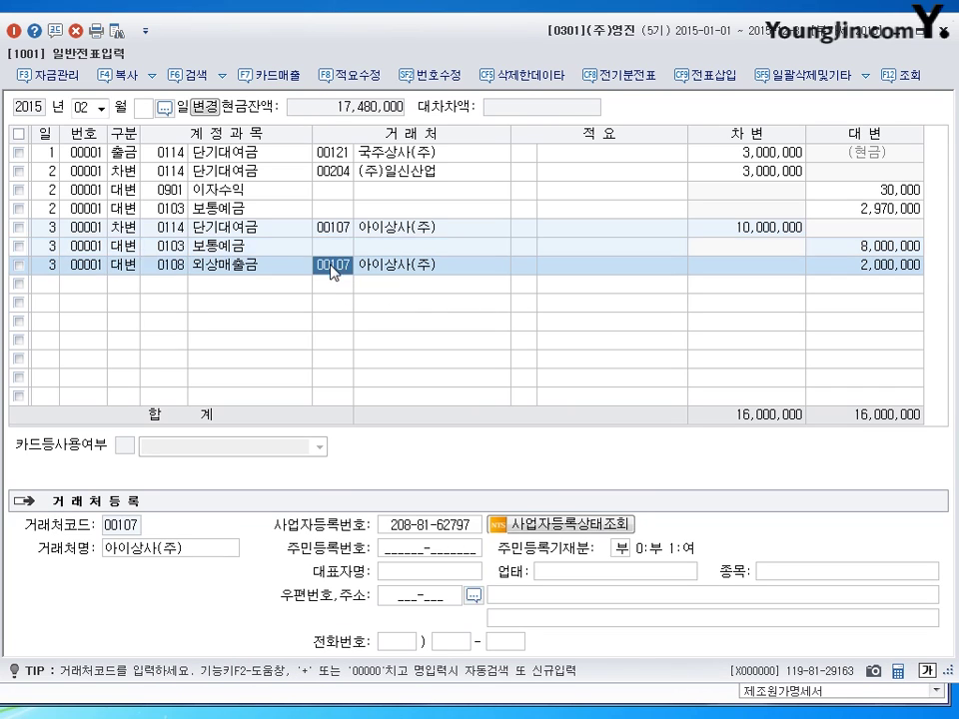
left_click(409, 268)
left_click(343, 267)
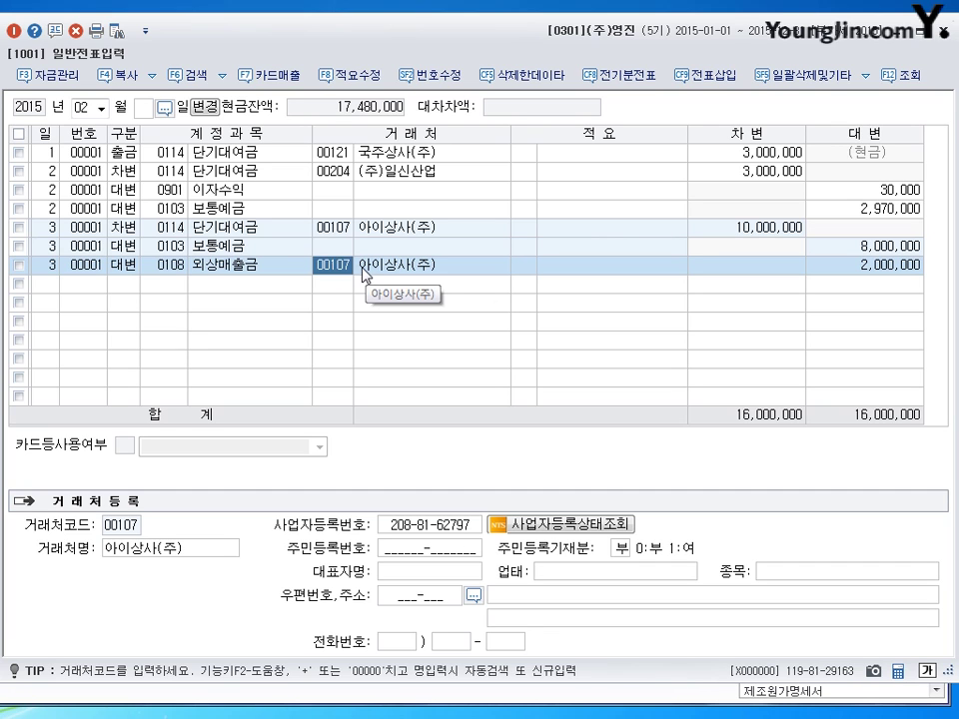
key("Return")
key("Return")
key("Left")
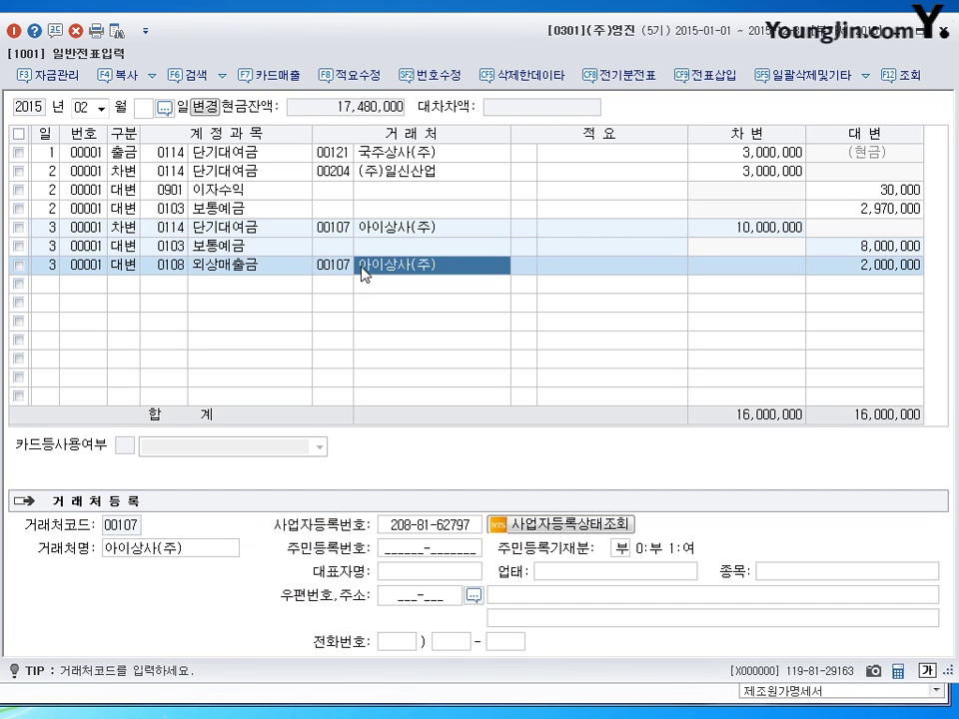
key("Left")
Step: Re-confirm customer 107 on the receivable line and start a new line dated the 4th
type("107")
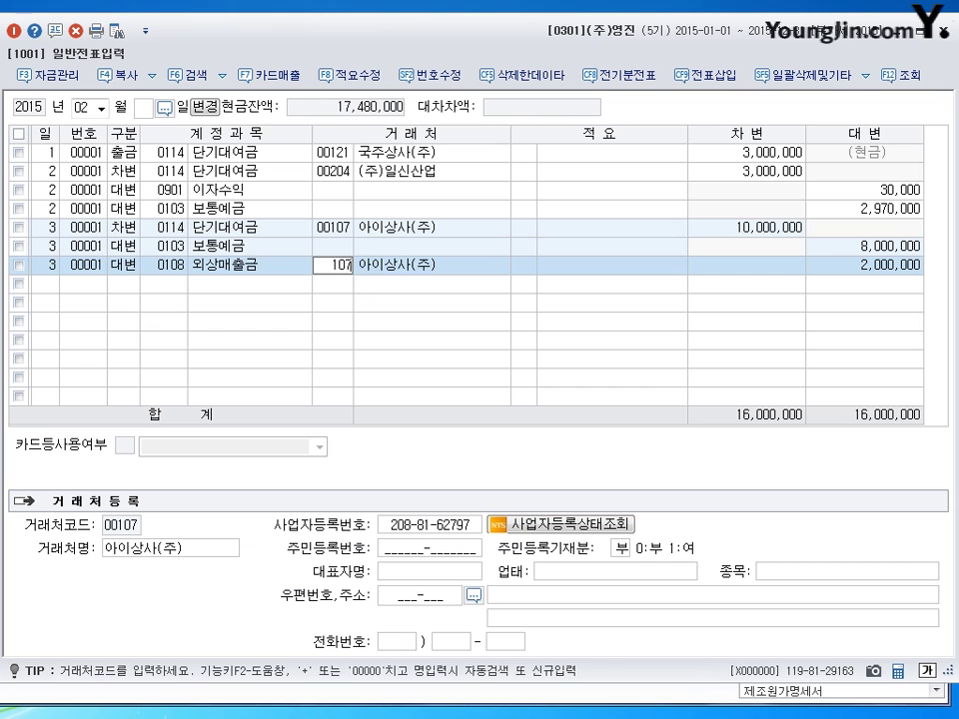
key("Return")
key("Return")
key("Return")
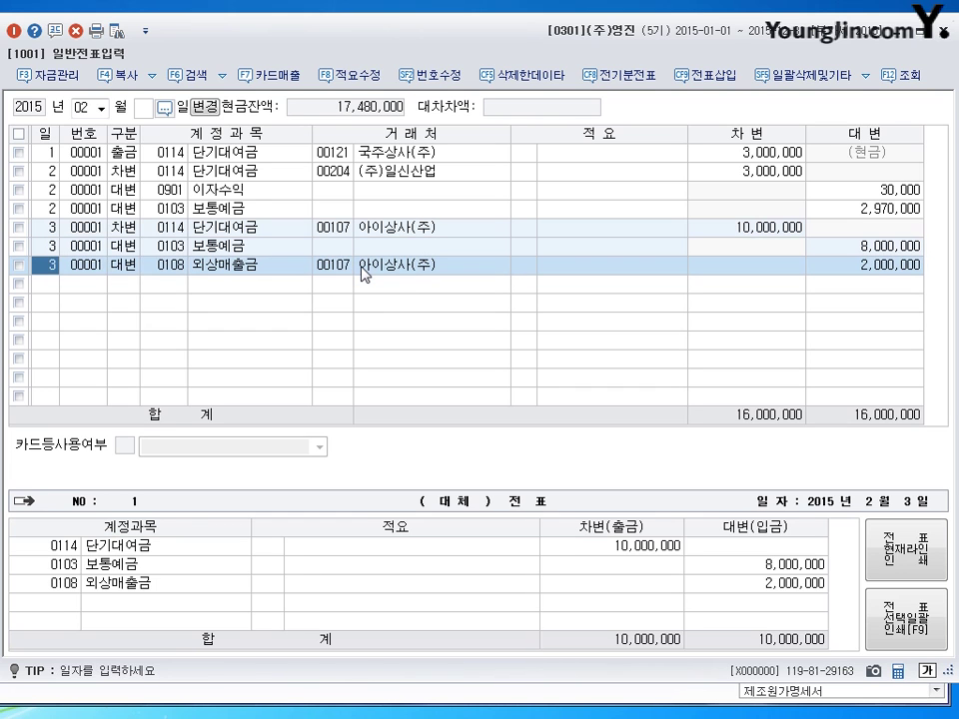
left_click(362, 267)
key("Return")
key("Return")
key("Return")
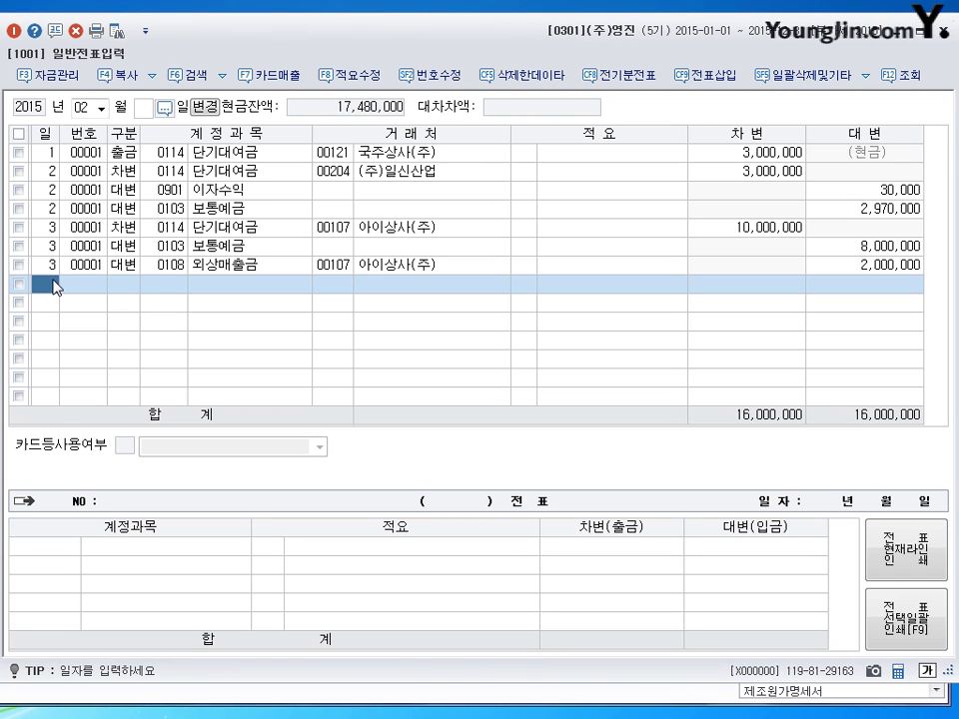
type("4")
key("Return")
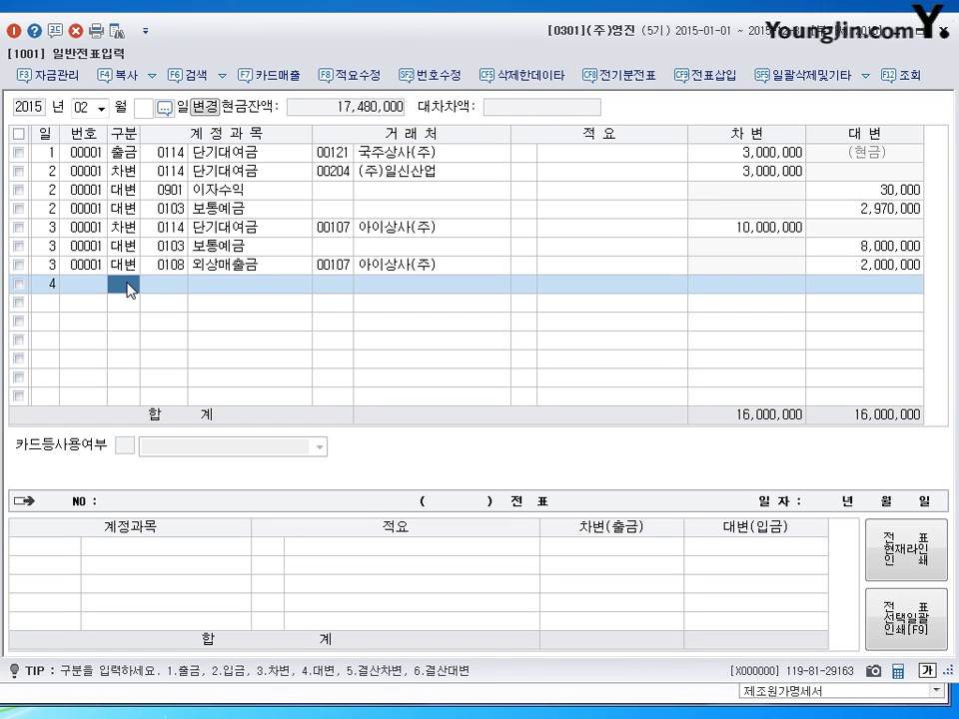
Step: Bring the Notepad note on the tangible-asset disposal entry into view over KcLep
key("alt+Tab")
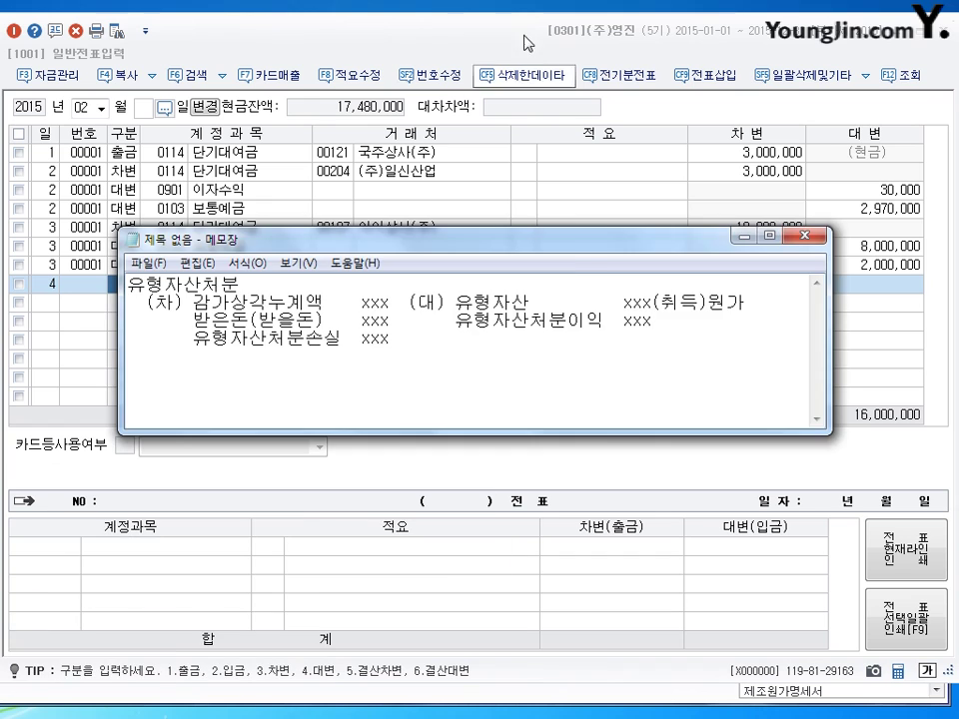
left_click_drag(563, 243, 549, 176)
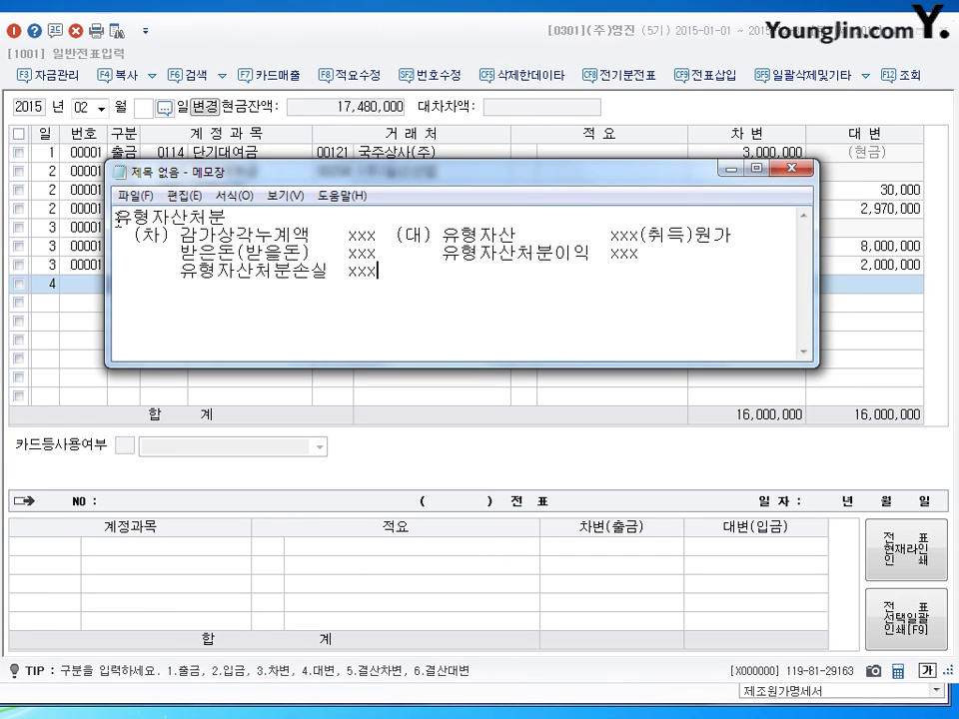
left_click_drag(117, 216, 715, 274)
left_click(520, 261)
left_click(255, 218)
Step: Highlight the 감가상각누계액 debit and the credited 유형자산 with its xxx amount
left_click_drag(180, 236, 376, 237)
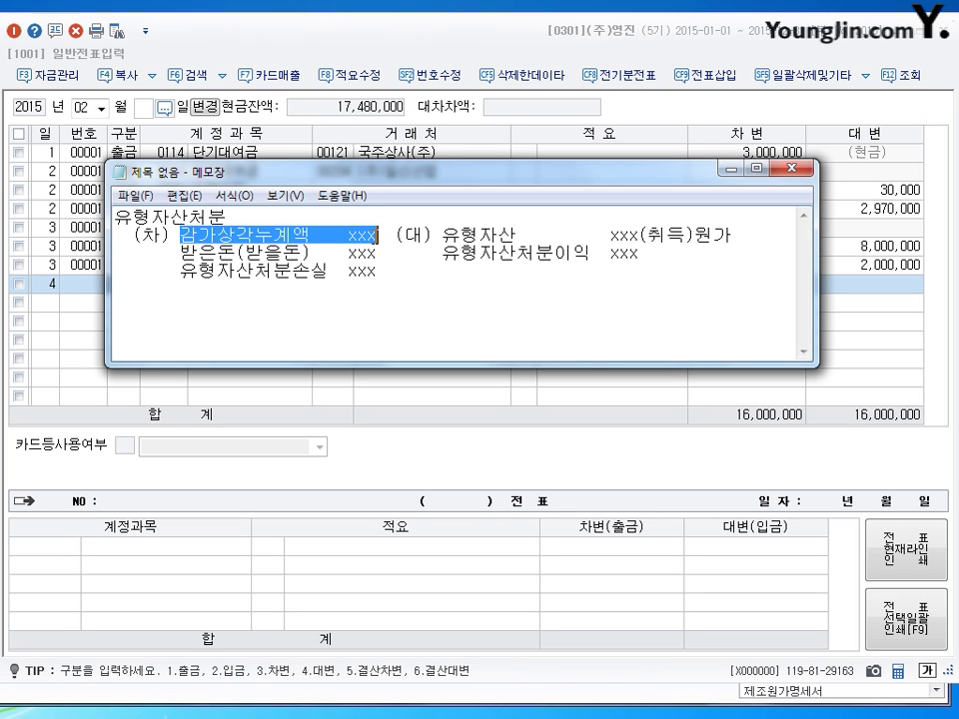
left_click(236, 270)
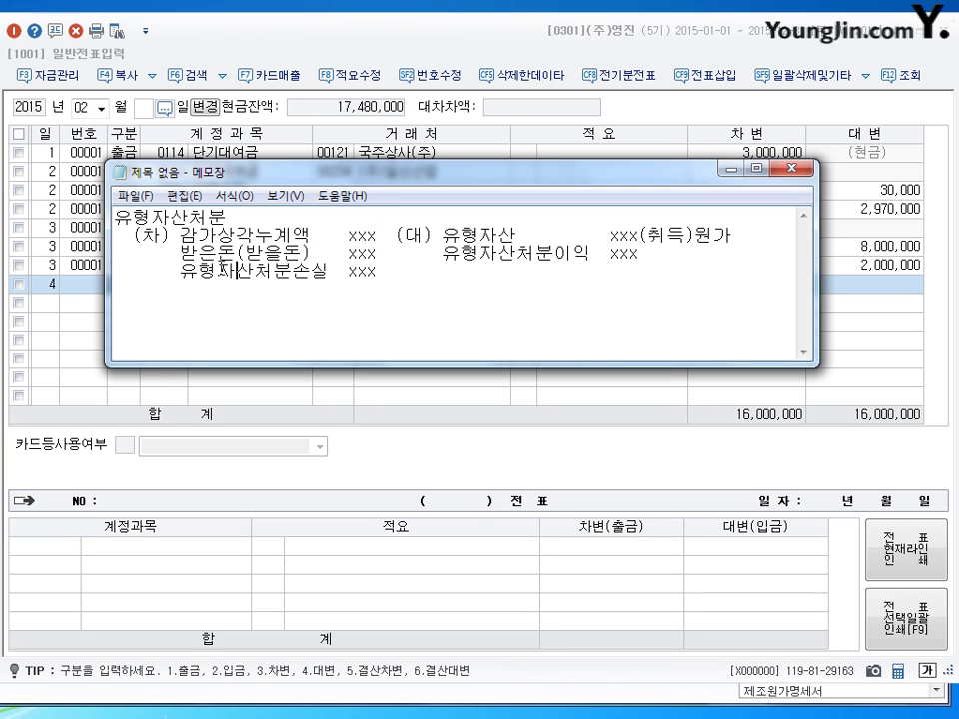
left_click_drag(180, 234, 369, 234)
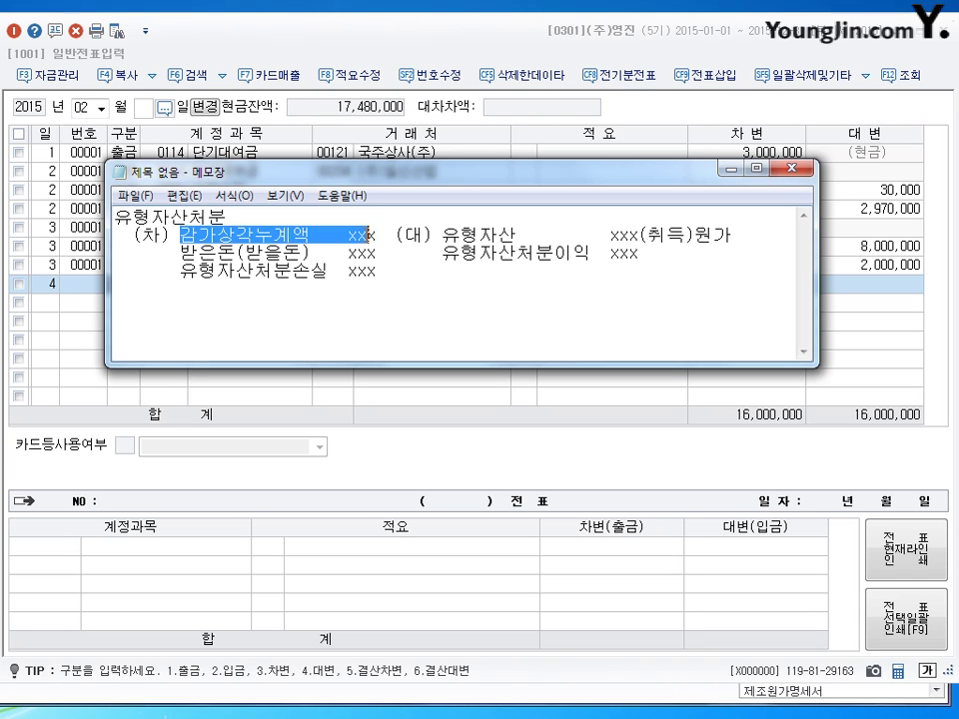
left_click(422, 269)
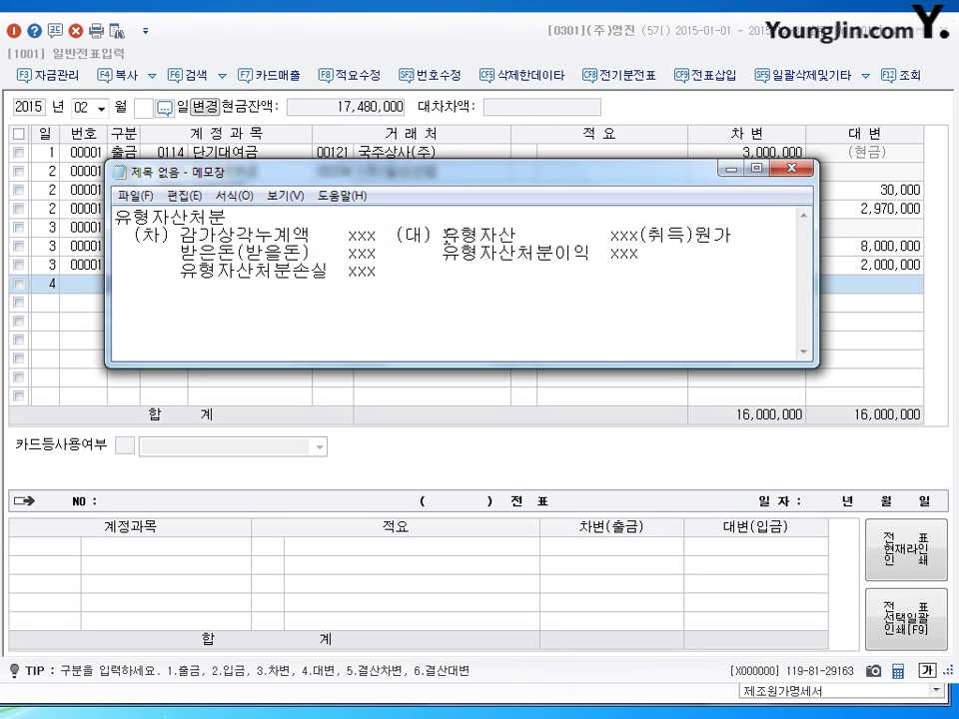
left_click_drag(445, 234, 738, 239)
left_click(738, 240)
left_click(611, 237)
left_click_drag(611, 235, 640, 235)
left_click(640, 236)
Step: Highlight the 받은돈(받을돈) debit, 유형자산처분이익 credit and 유형자산처분손실 debit lines
left_click_drag(182, 253, 378, 254)
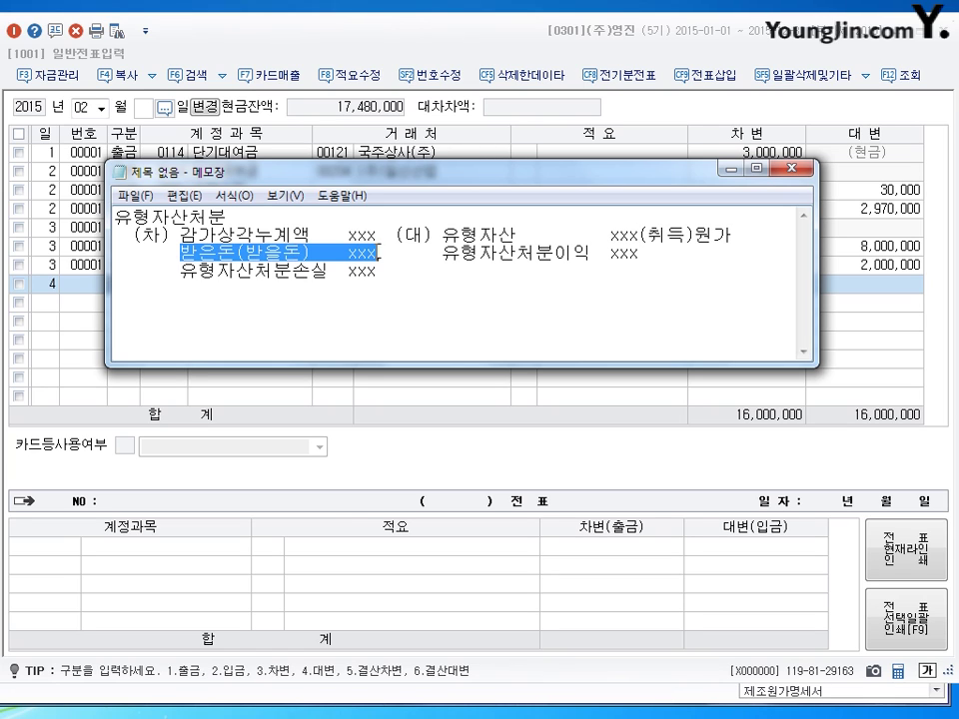
left_click(454, 310)
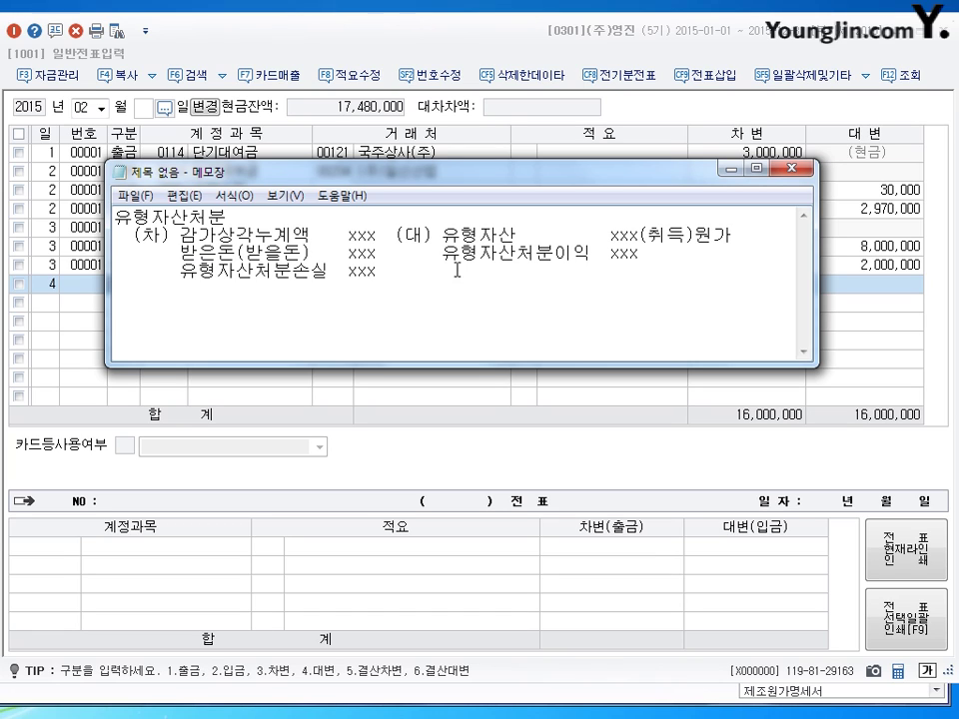
left_click_drag(441, 252, 641, 251)
left_click(654, 251)
left_click(328, 254)
left_click_drag(179, 270, 371, 271)
left_click(408, 301)
Step: Debit 0209 감가상각누계액 4,200,000 on the day-4 voucher
left_click(729, 172)
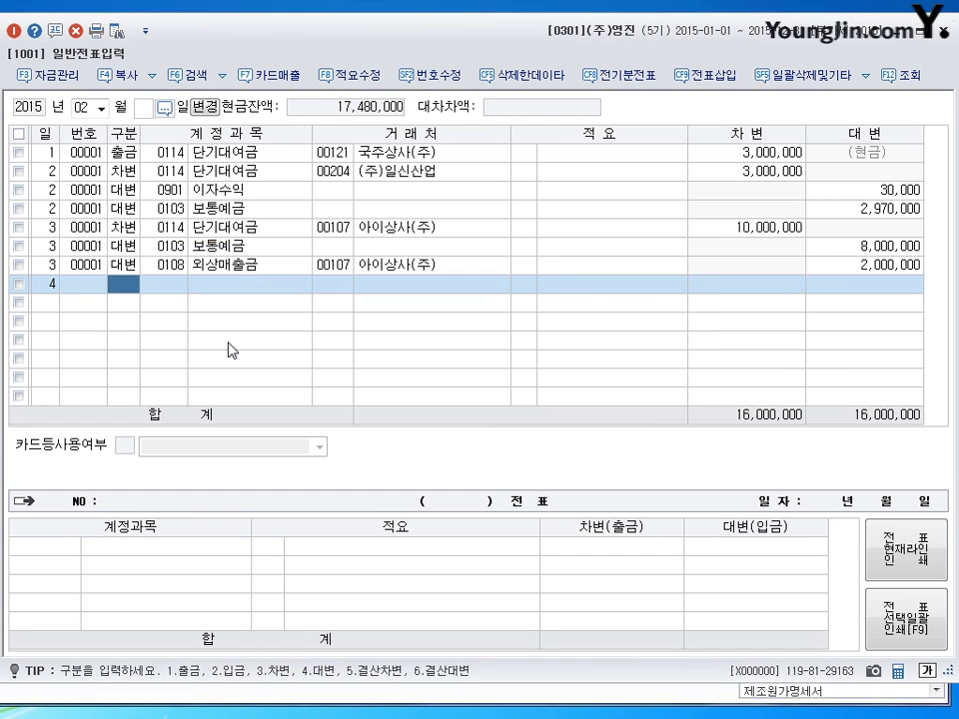
type("3")
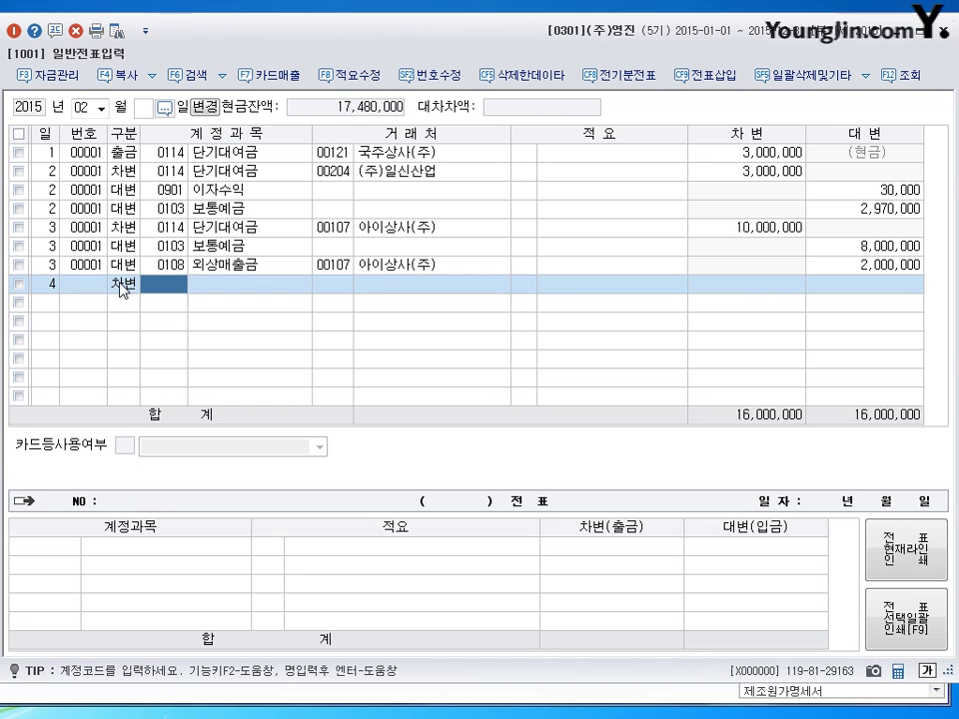
type("감ㄱ")
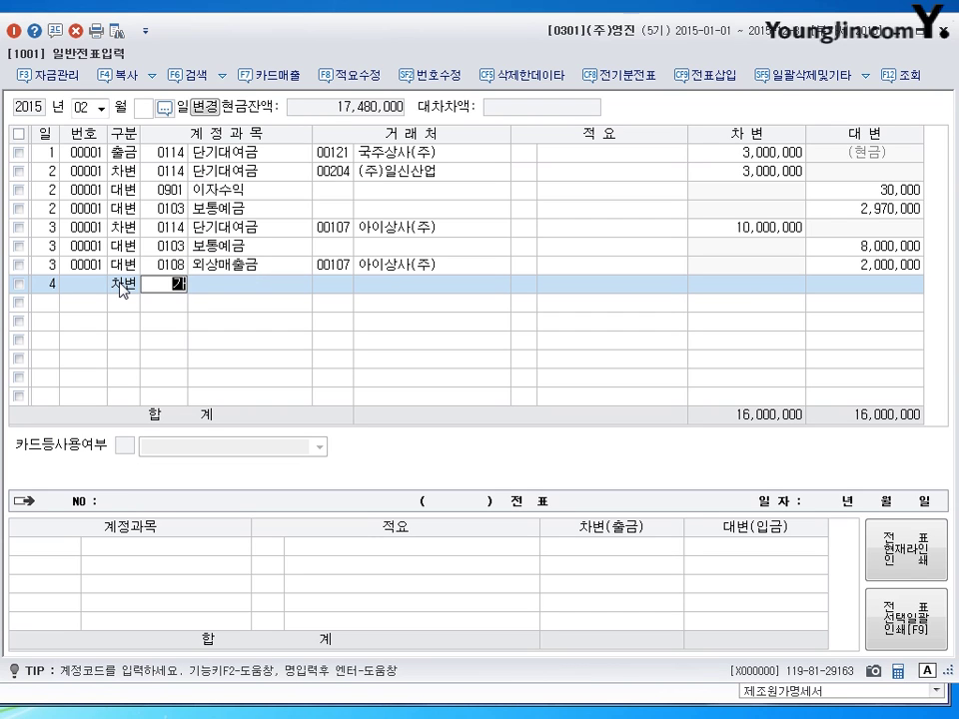
type("개")
key("Return")
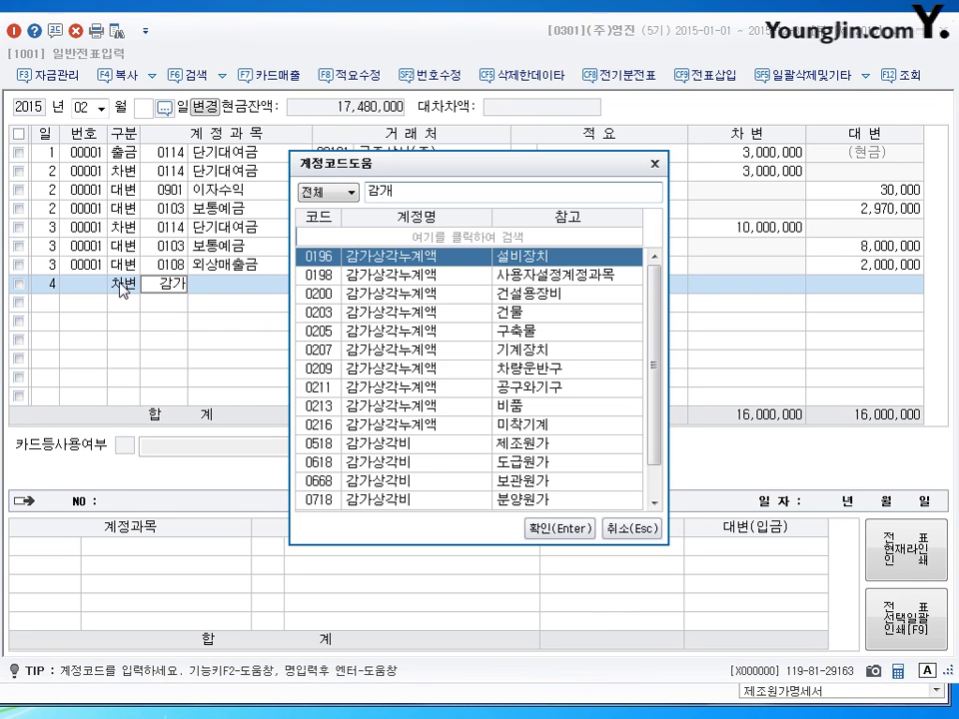
key("Down")
key("Down")
key("Down")
key("Down")
key("Down")
key("Down")
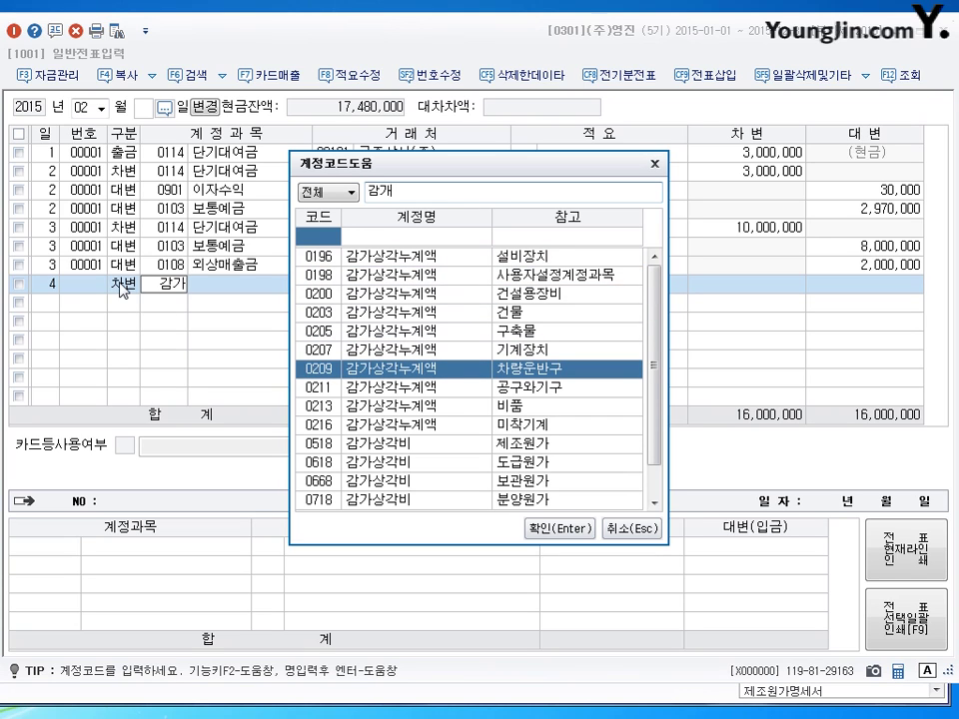
key("BackSpace")
type("가")
key("Escape")
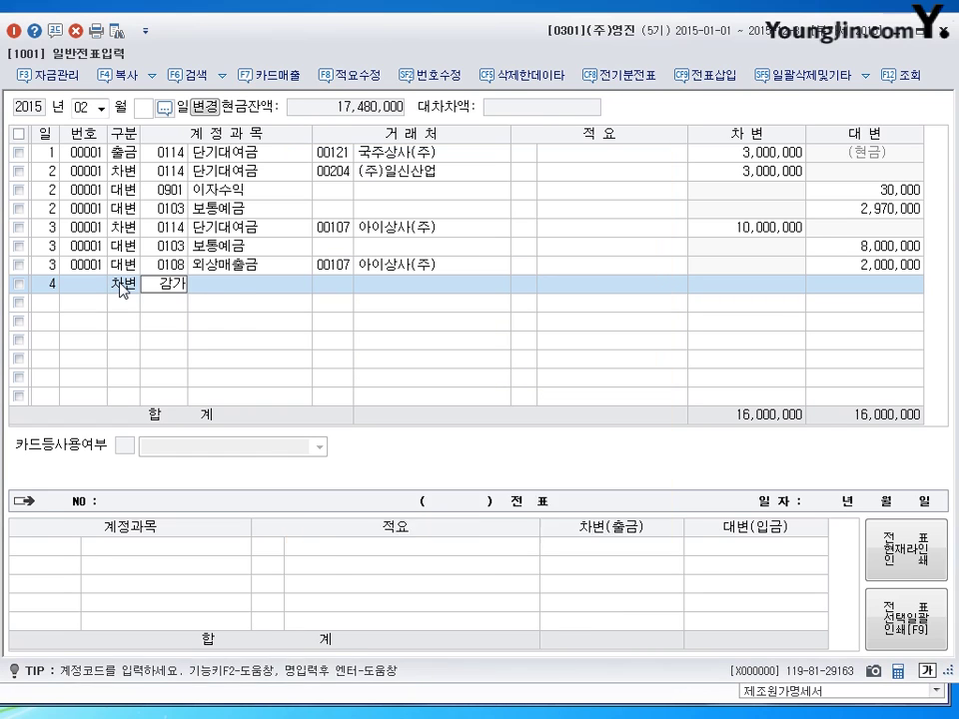
key("Return")
key("Return")
key("Return")
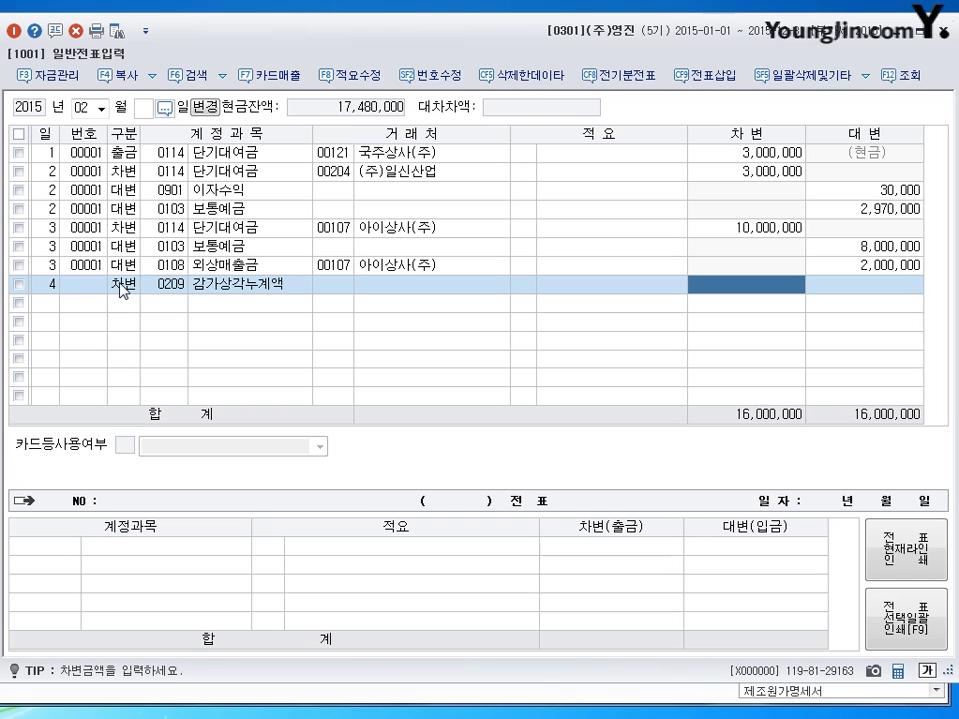
type("4,200")
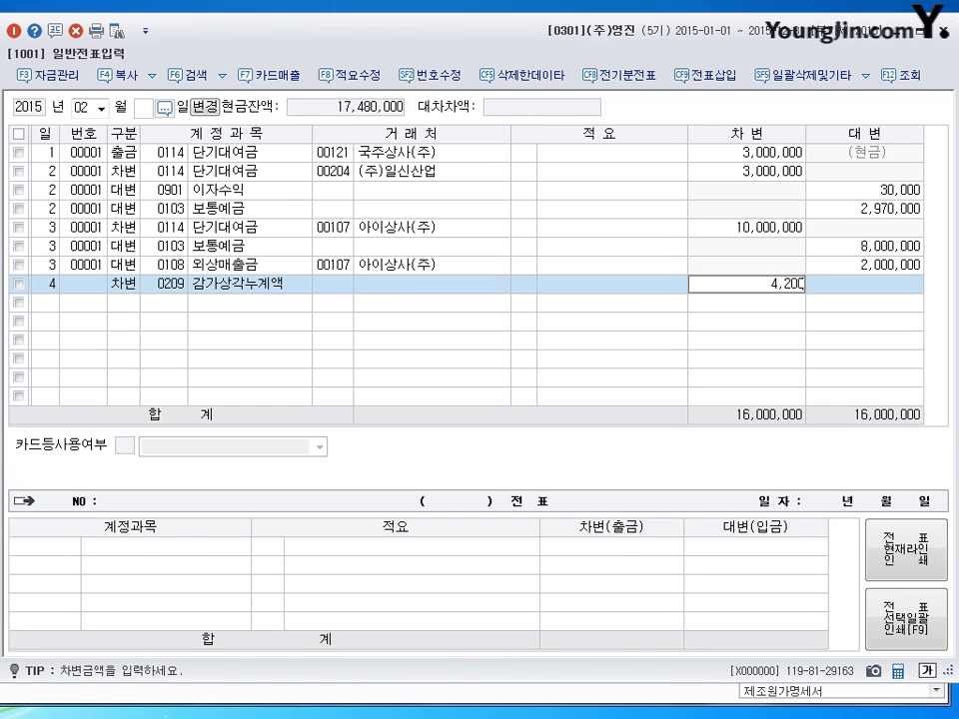
type(",000")
key("Return")
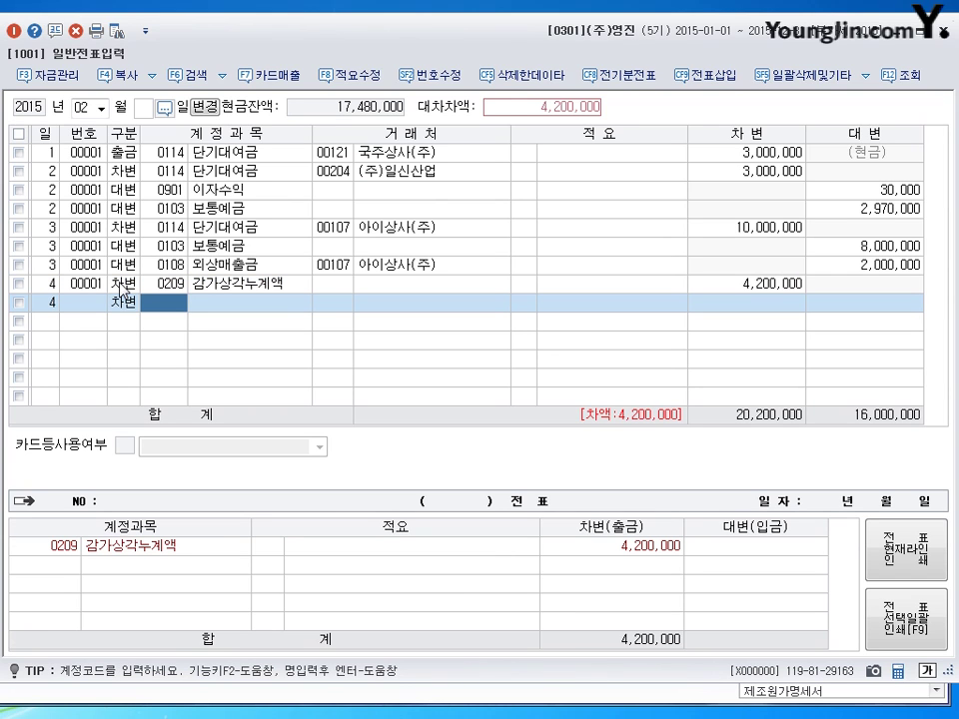
Step: Debit 0120 미수금 1,500,000 with partner (주)유담상사
type("120")
key("Return")
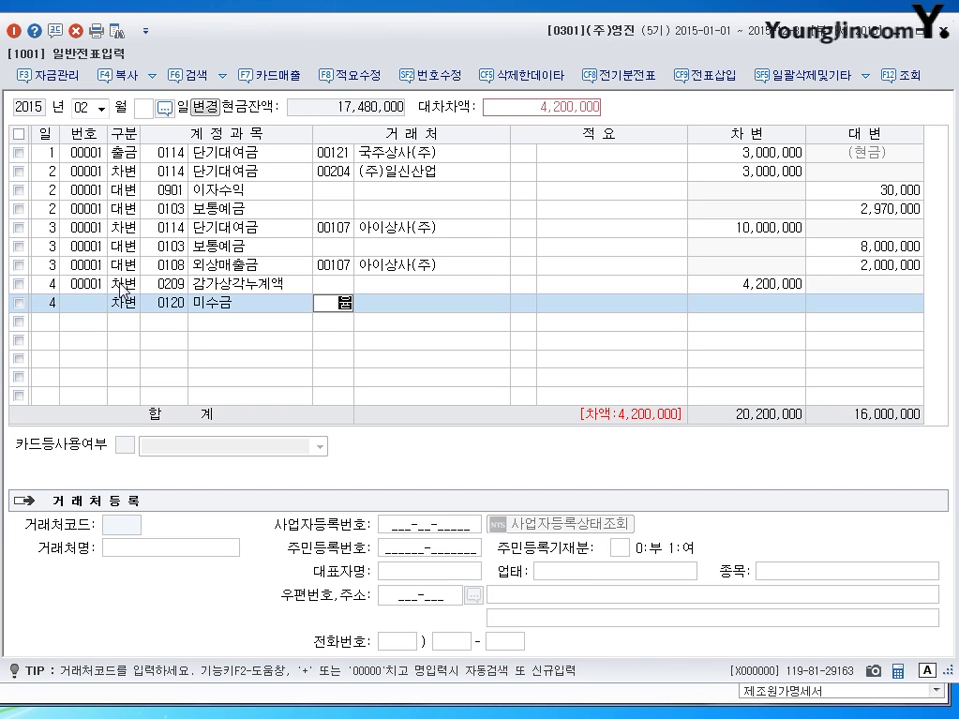
type("유담")
key("Return")
key("Return")
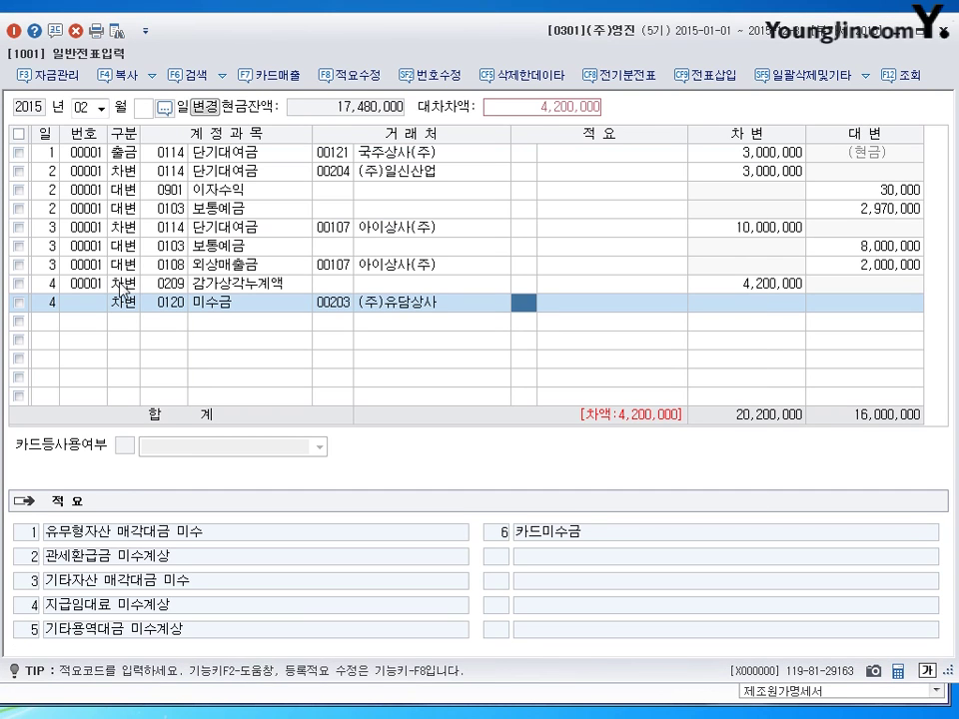
key("Return")
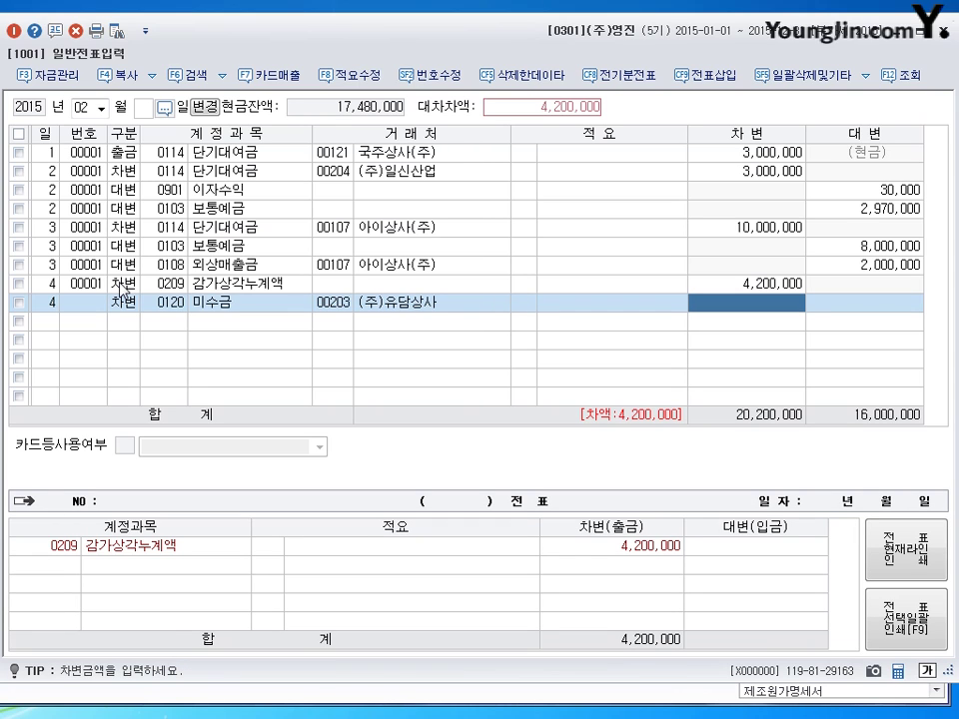
type("1500000")
key("Return")
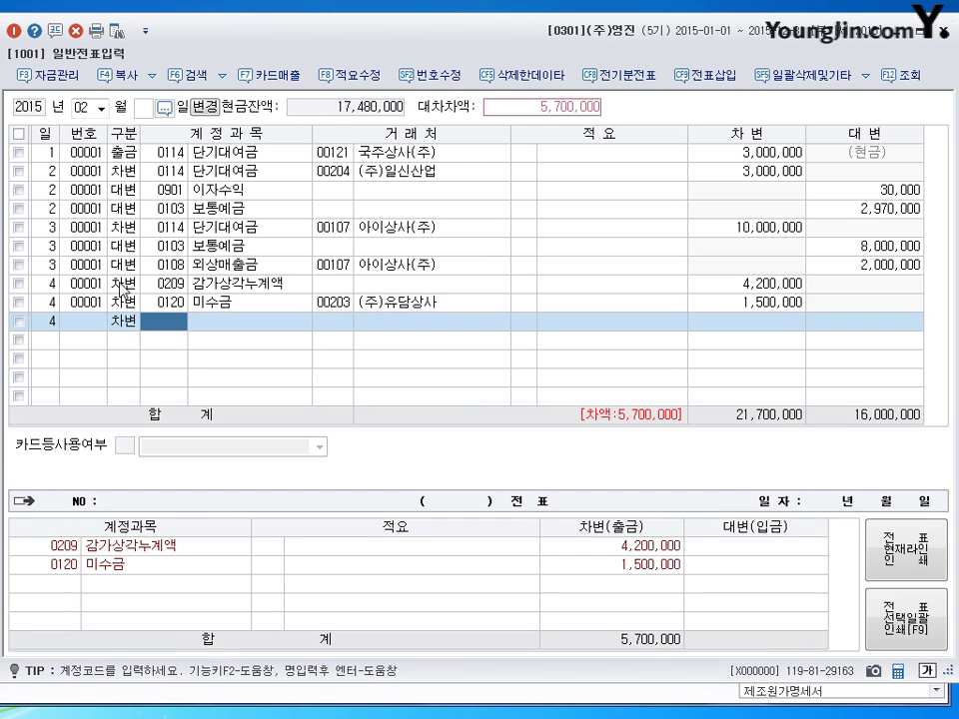
Step: Debit 0970 유형자산처분손실 300,000 and credit 0208 차량운반구 for the balancing 6,000,000
type("0970")
key("Return")
key("Return")
key("Return")
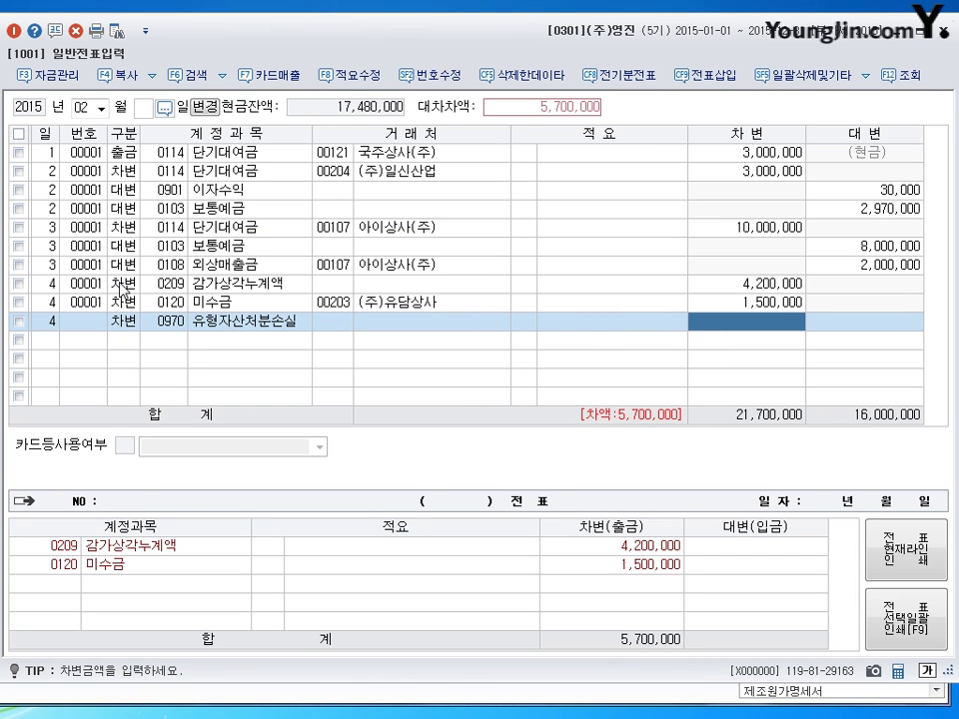
type("300000")
key("Return")
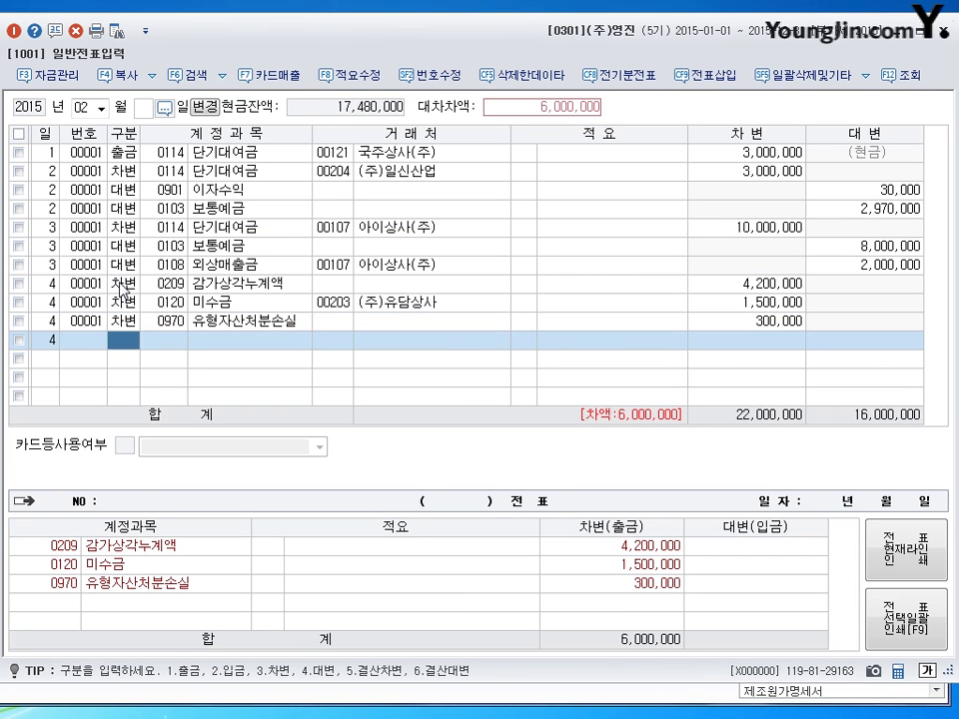
type("40208")
key("Return")
key("Return")
key("Return")
key("Return")
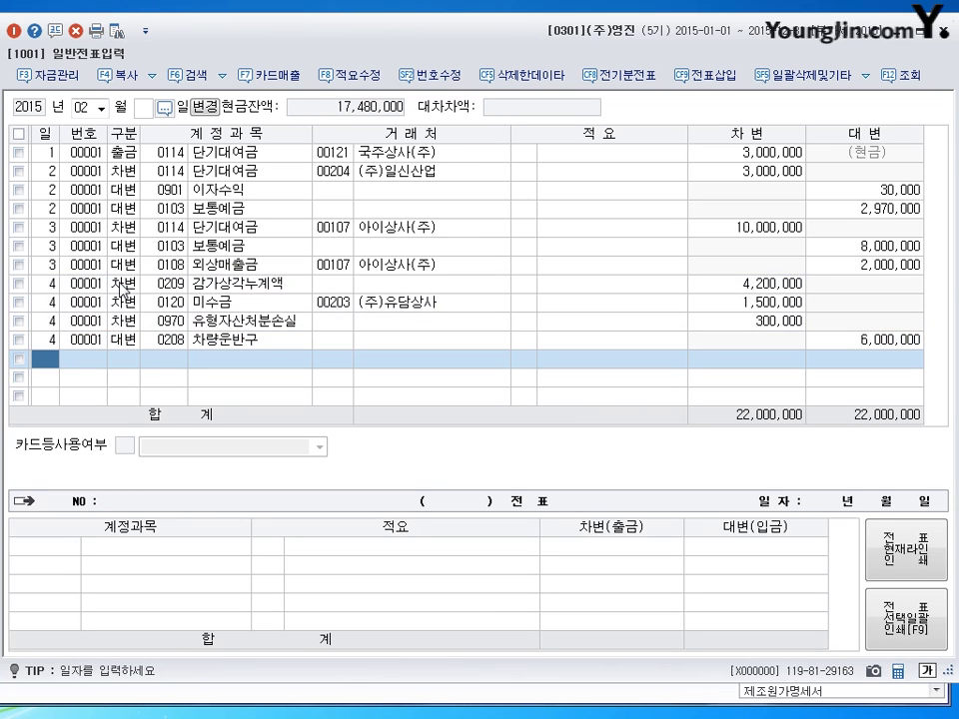
Step: Enter 5 in the day column of the empty row to begin the day-5 voucher
type("5")
key("Return")
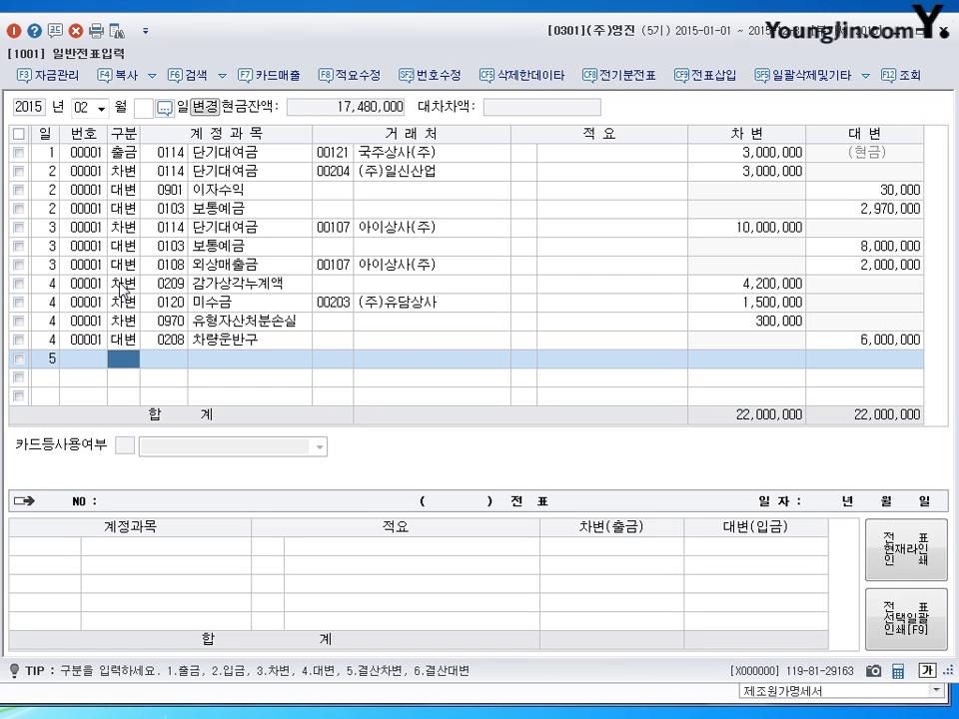
Step: Debit 0207 감가상각누계액 15,000,000 on day 5
type("3")
key("Return")
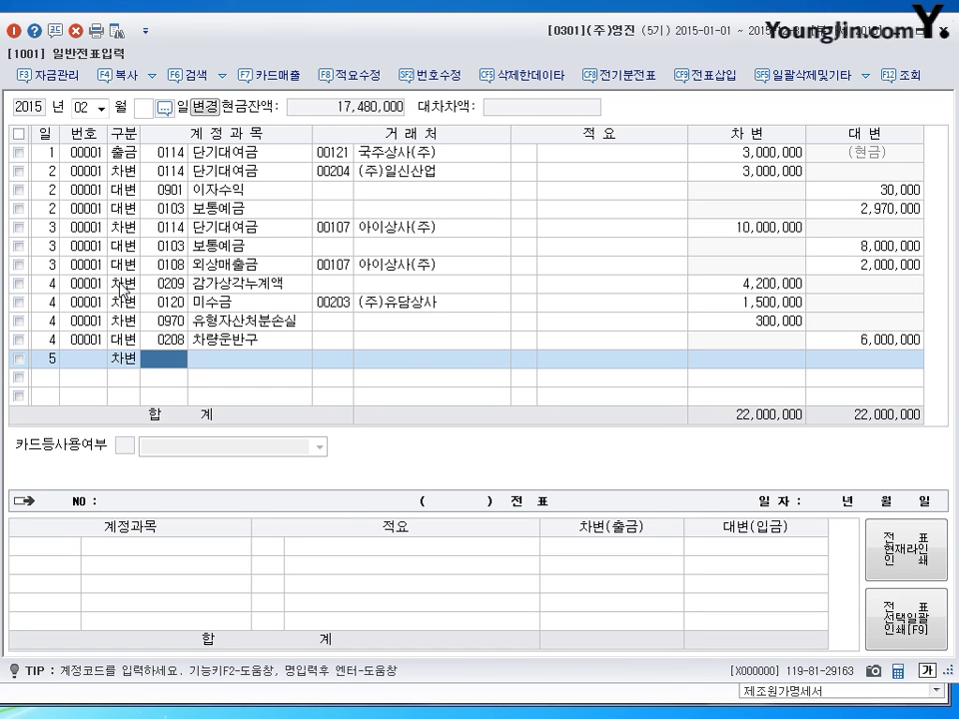
type("0207")
key("Return")
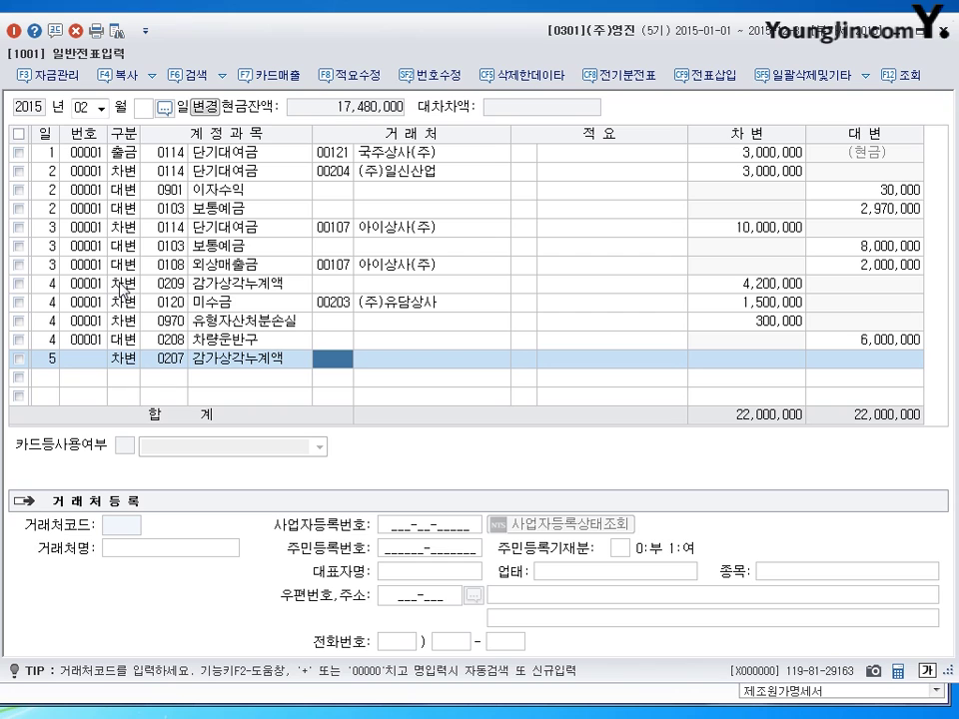
key("Return")
key("Return")
type("15000000")
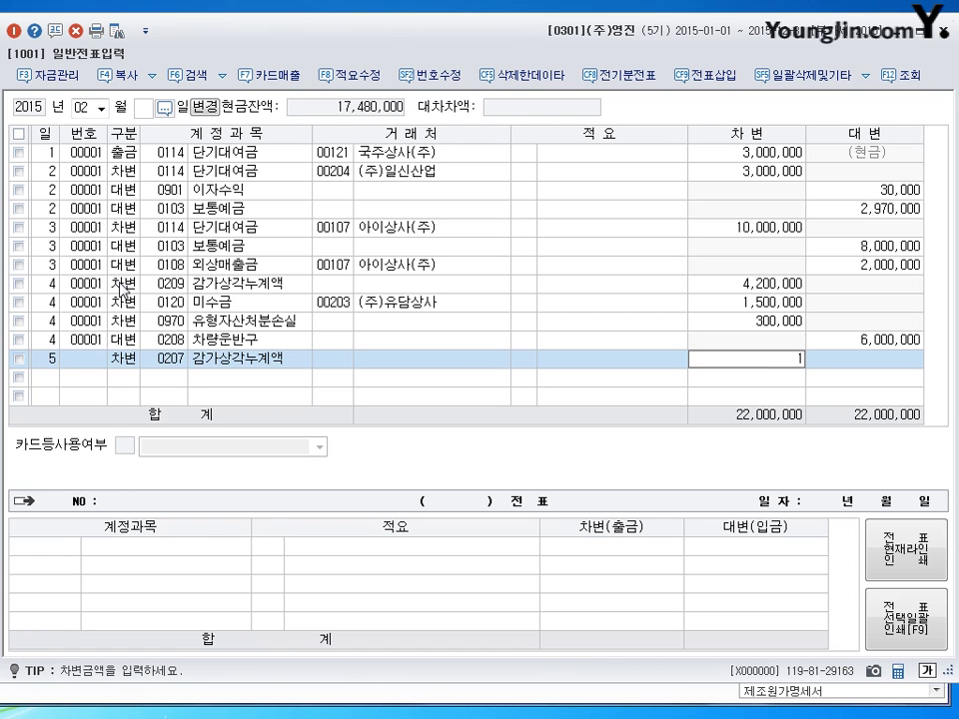
key("Return")
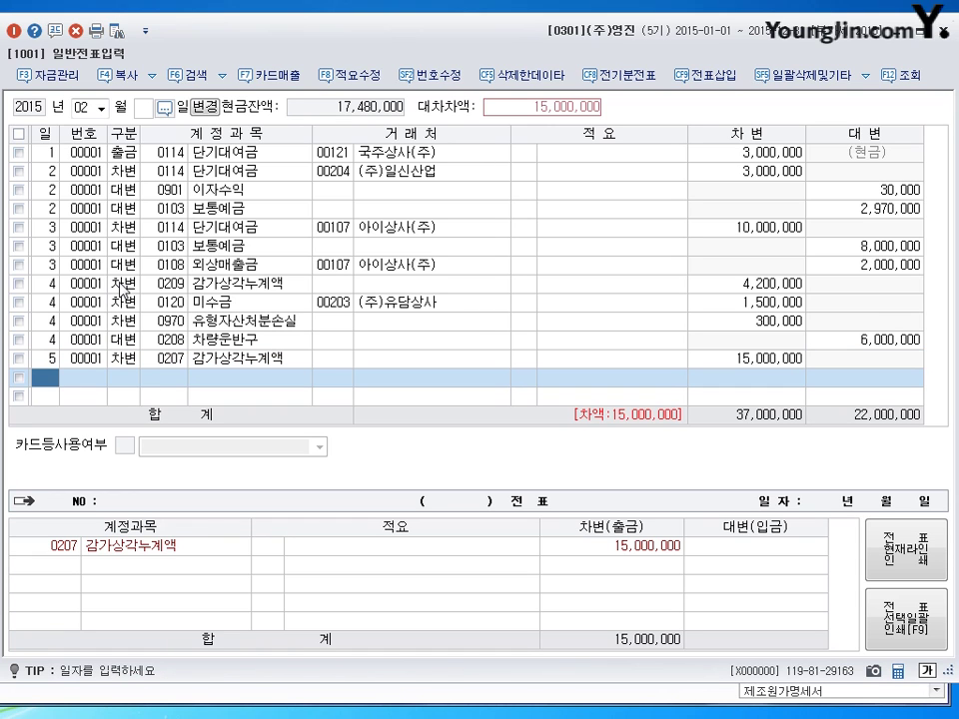
Step: Debit 0120 미수금 10,000,000 with trading partner (주)신구
type("5")
key("Return")
type("3")
key("Return")
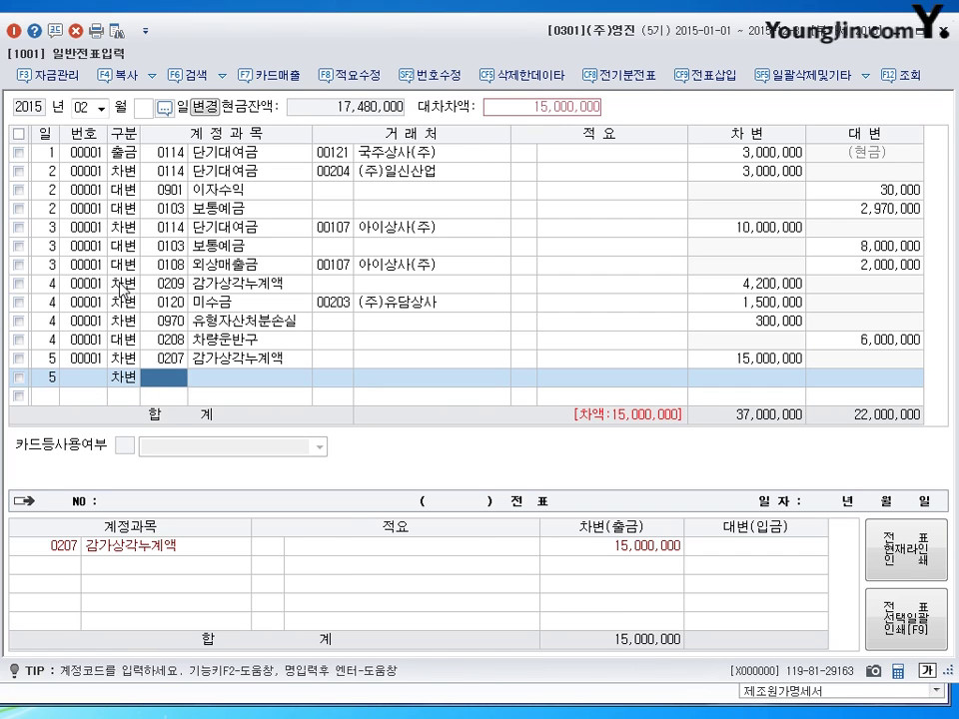
type("120")
key("Return")
type("신ㄱ")
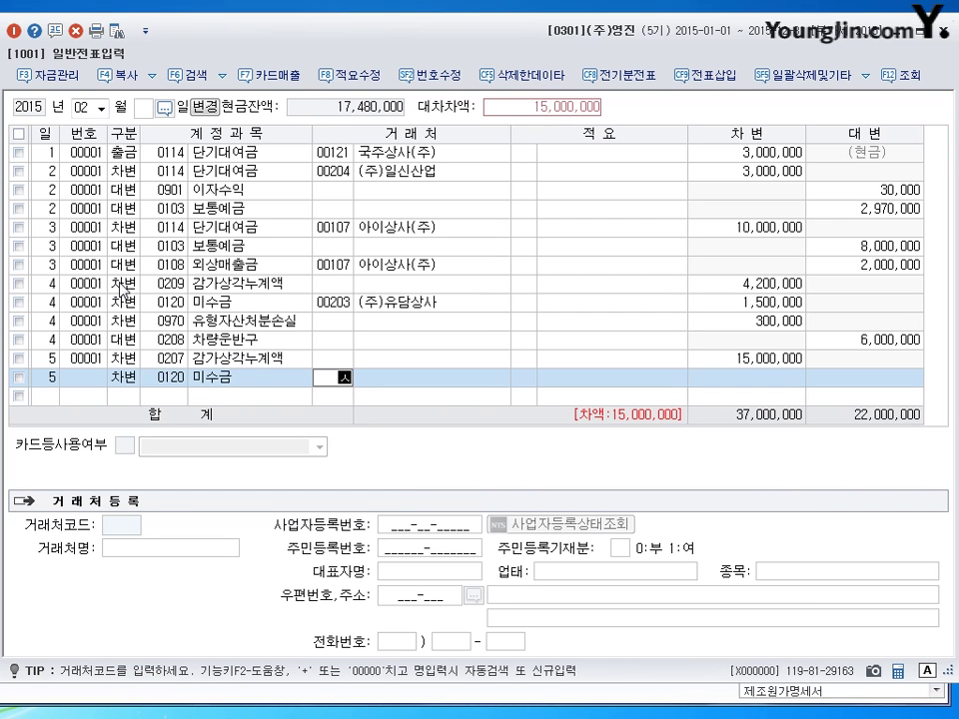
type("ㅜ")
key("Return")
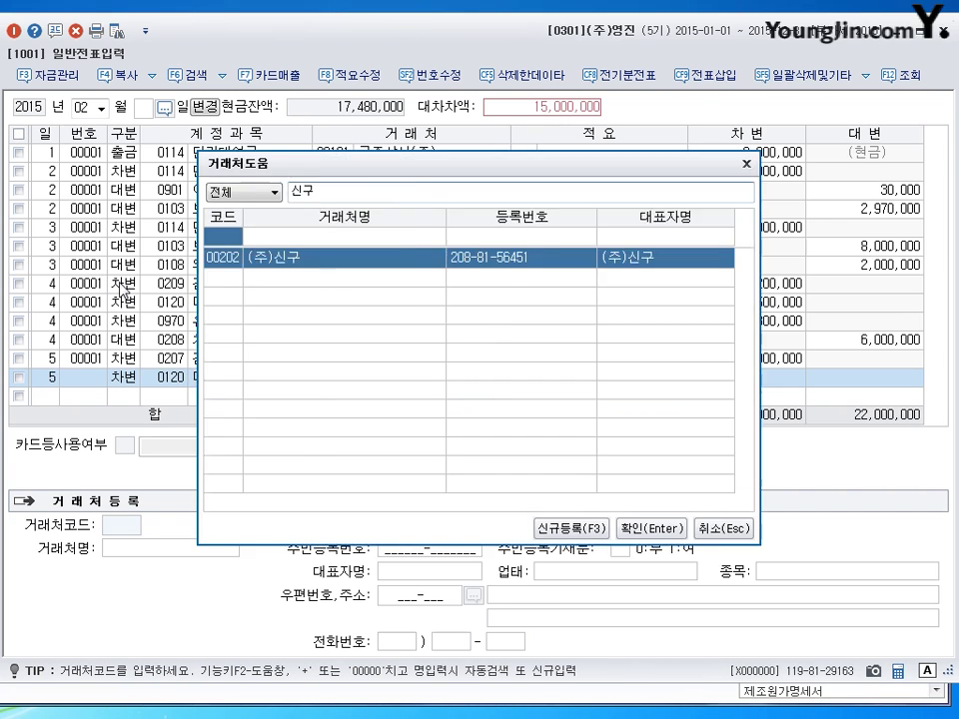
key("Return")
key("Return")
key("Return")
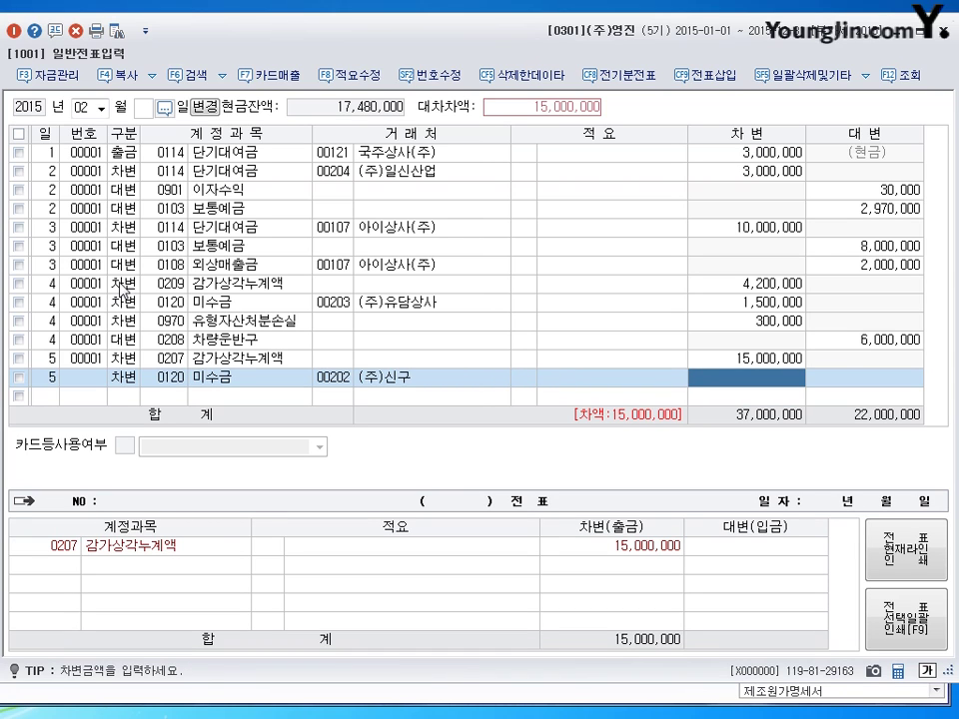
type("10000000")
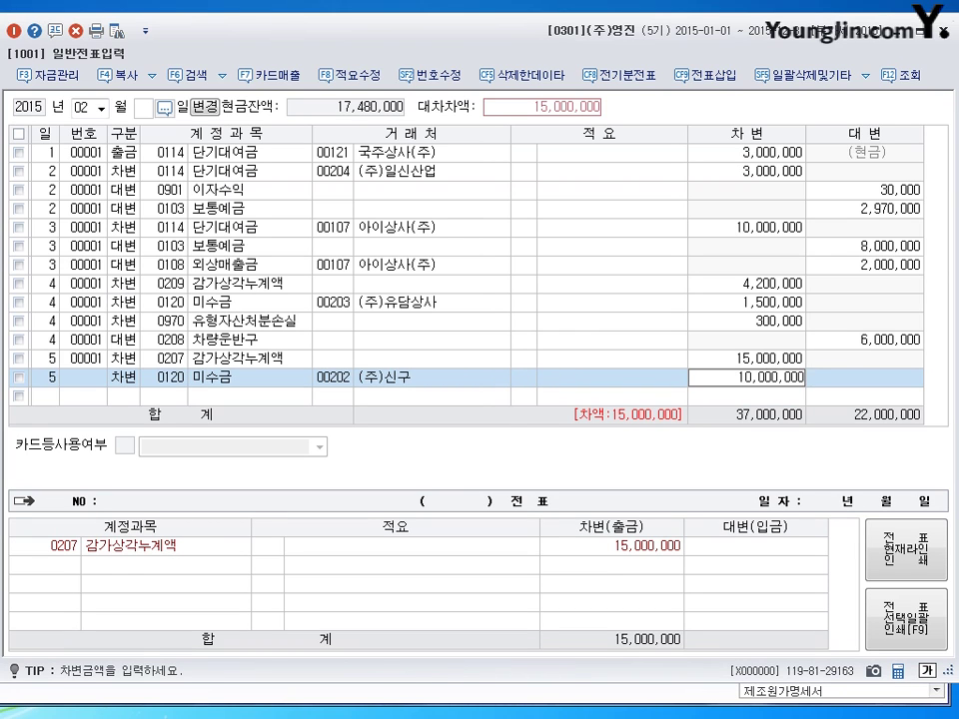
key("Return")
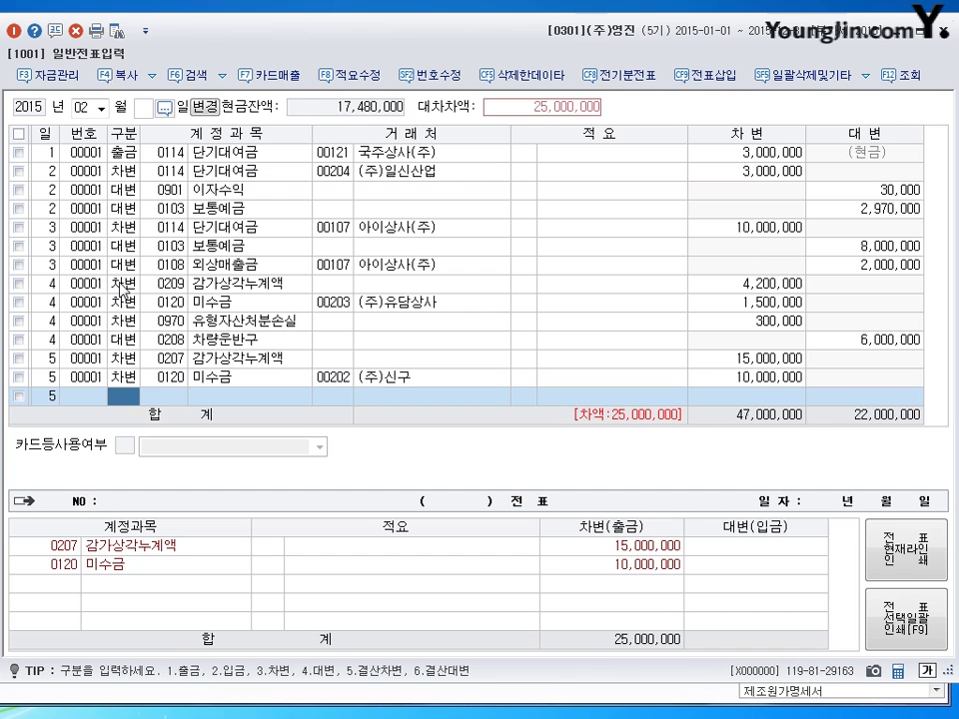
Step: Credit 0206 기계장치 20,000,000
type("4")
key("Return")
type("206")
key("Return")
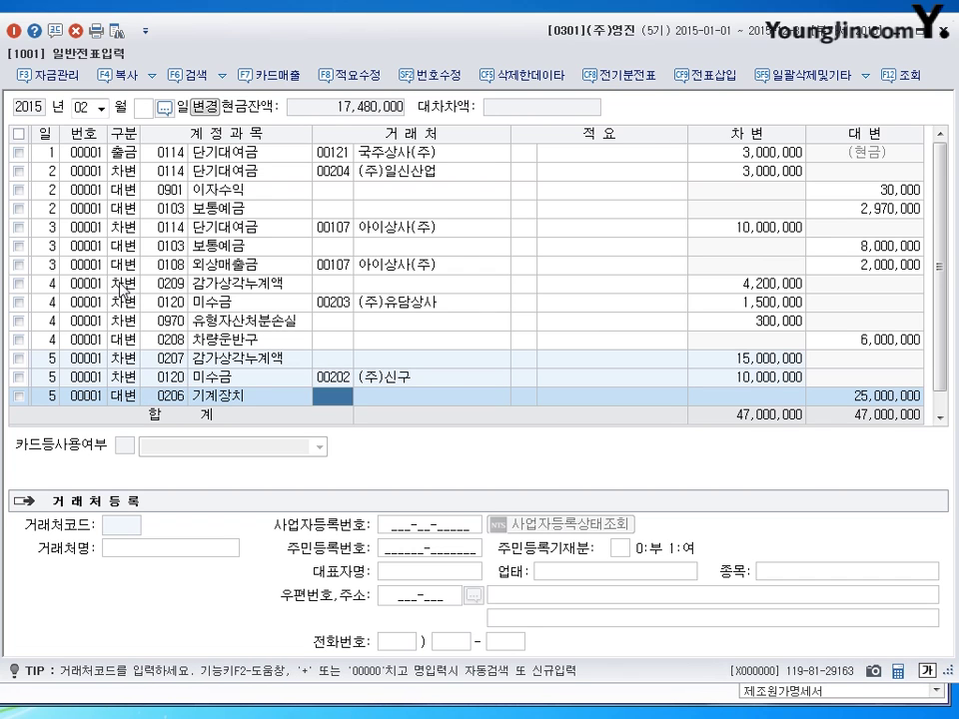
key("Return")
key("Return")
type("20000000")
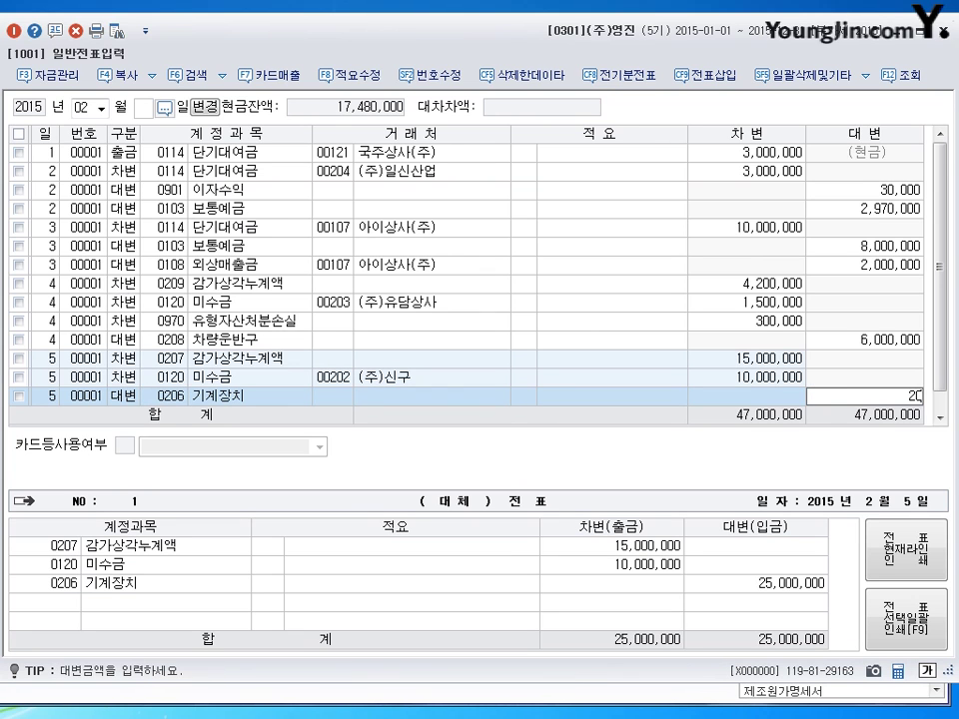
key("Return")
key("Return")
type("4")
Step: Credit 0914 유형자산처분이익 for the balancing 5,000,000 and review the voucher lines
key("Return")
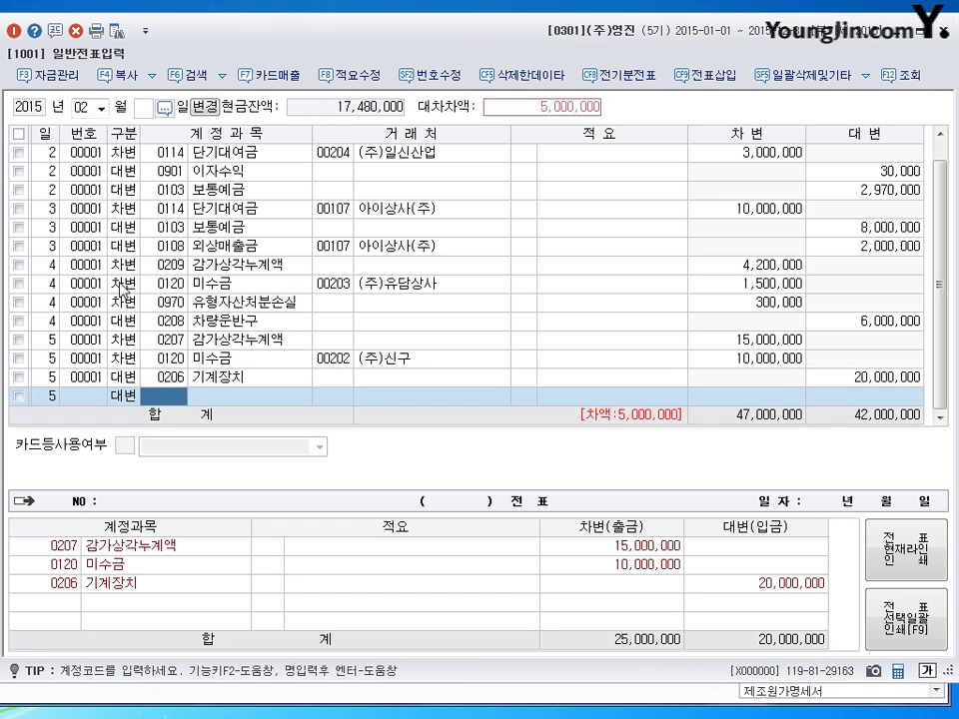
type("914")
key("Return")
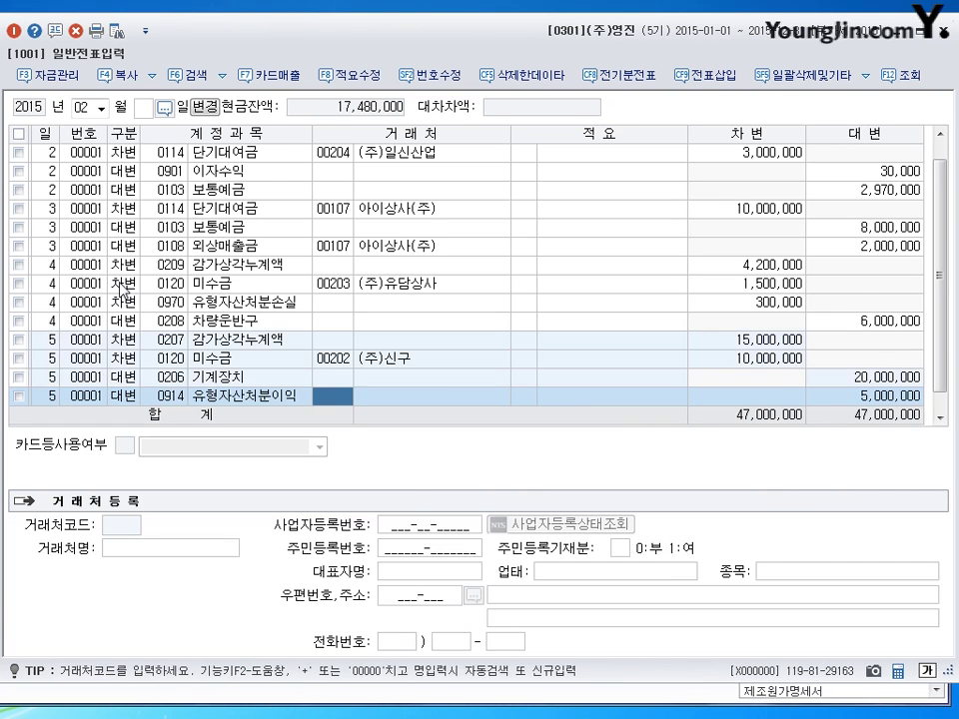
key("Return")
key("Return")
key("Return")
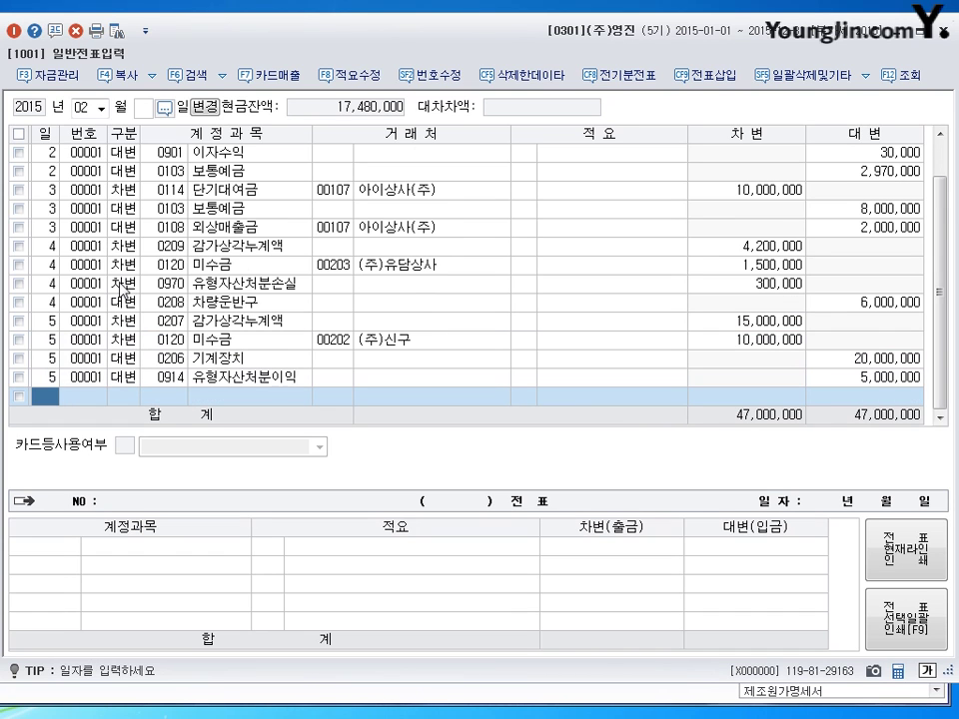
left_click(172, 361)
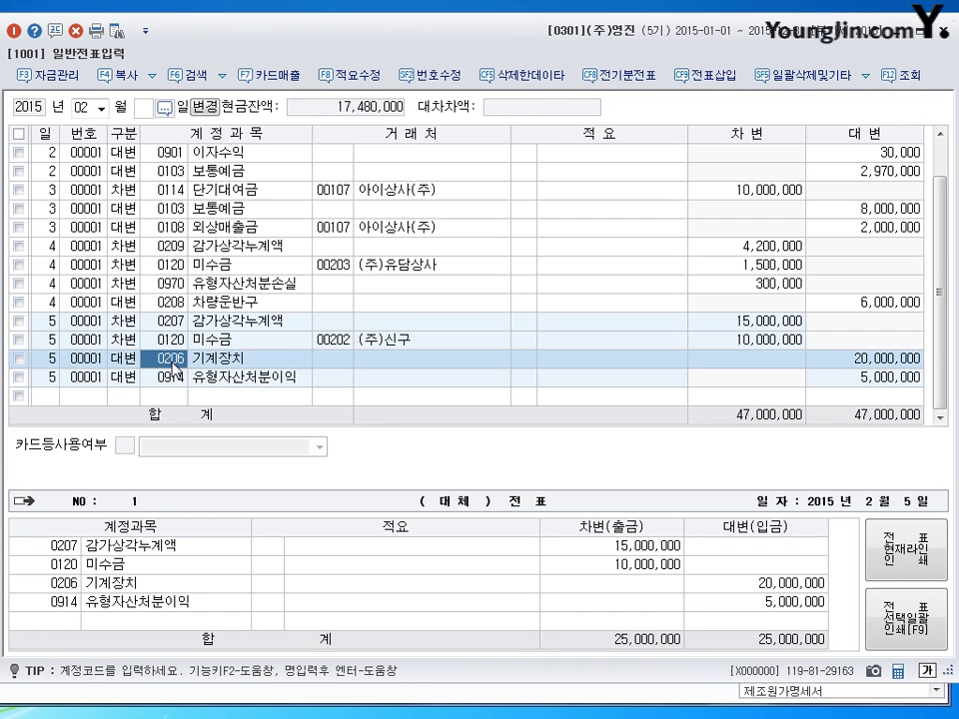
left_click(163, 321)
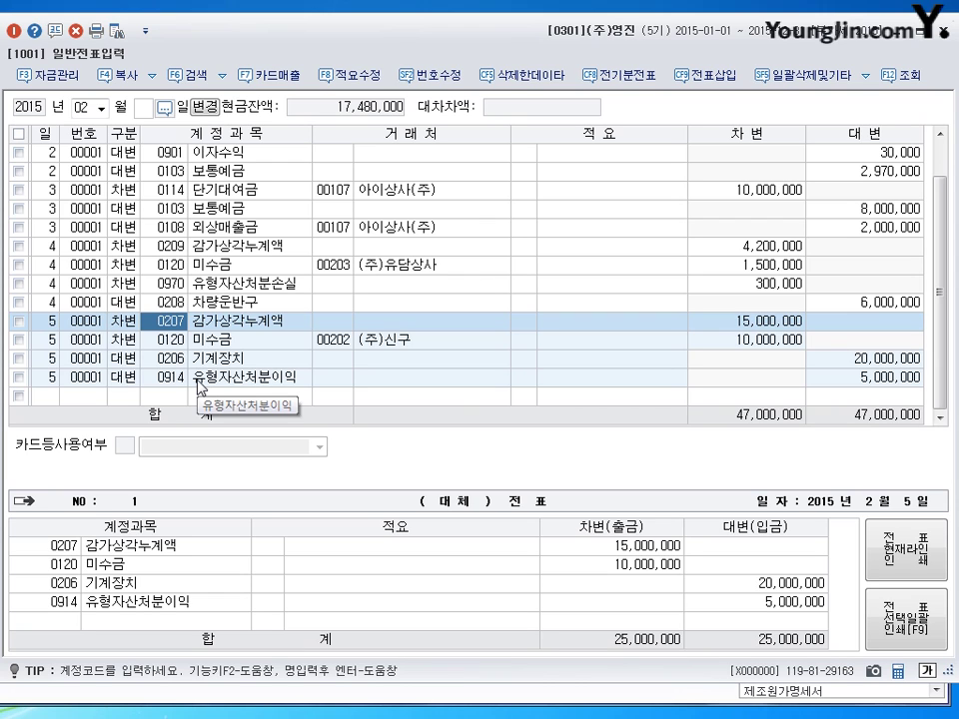
left_click(48, 396)
Step: Debit 0131 선급금 1,000,000 on day 6 for partner (주)태백
type("5")
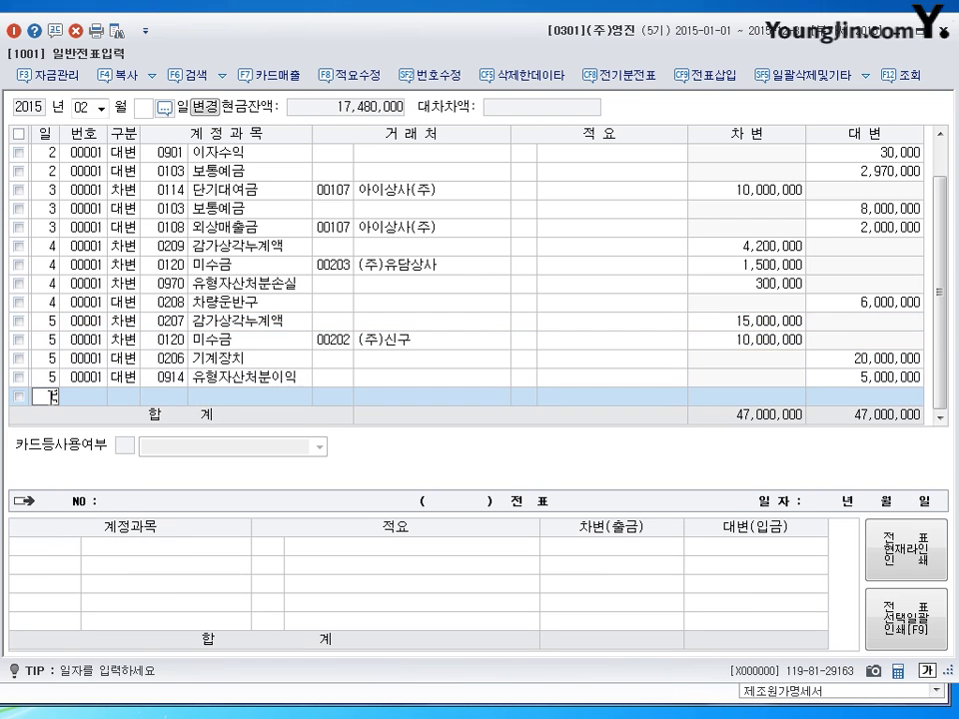
key("Return")
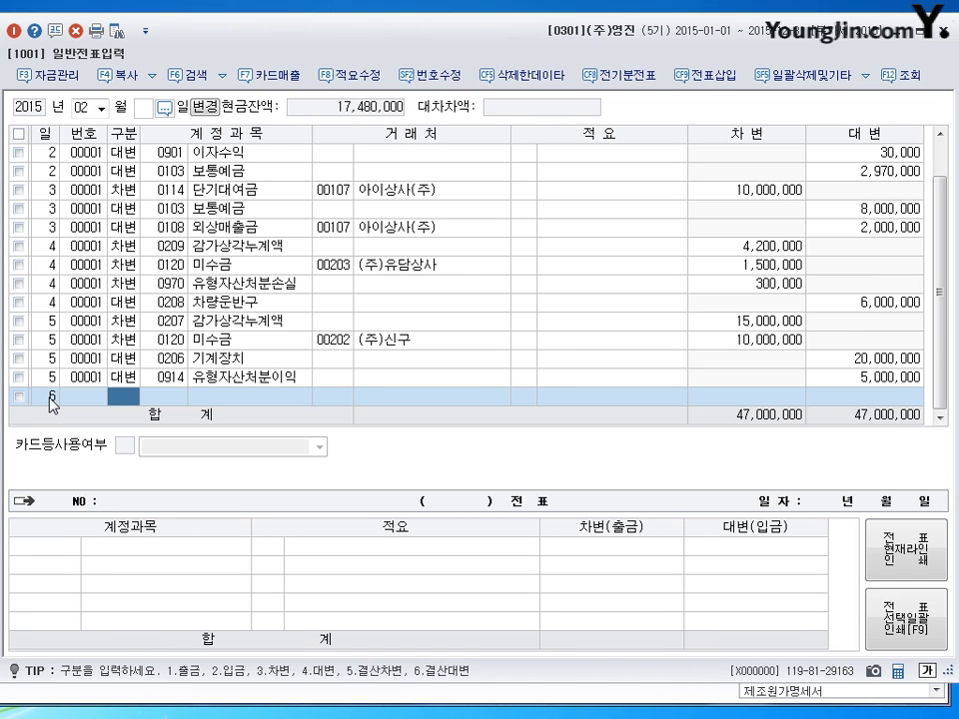
type("3131")
key("Return")
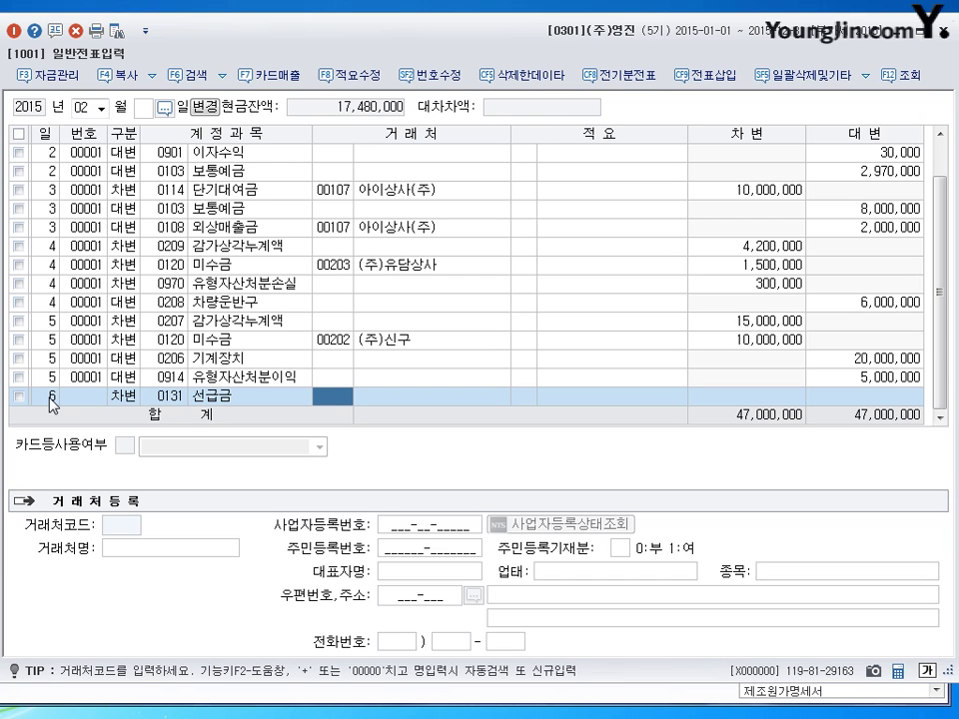
type("탭")
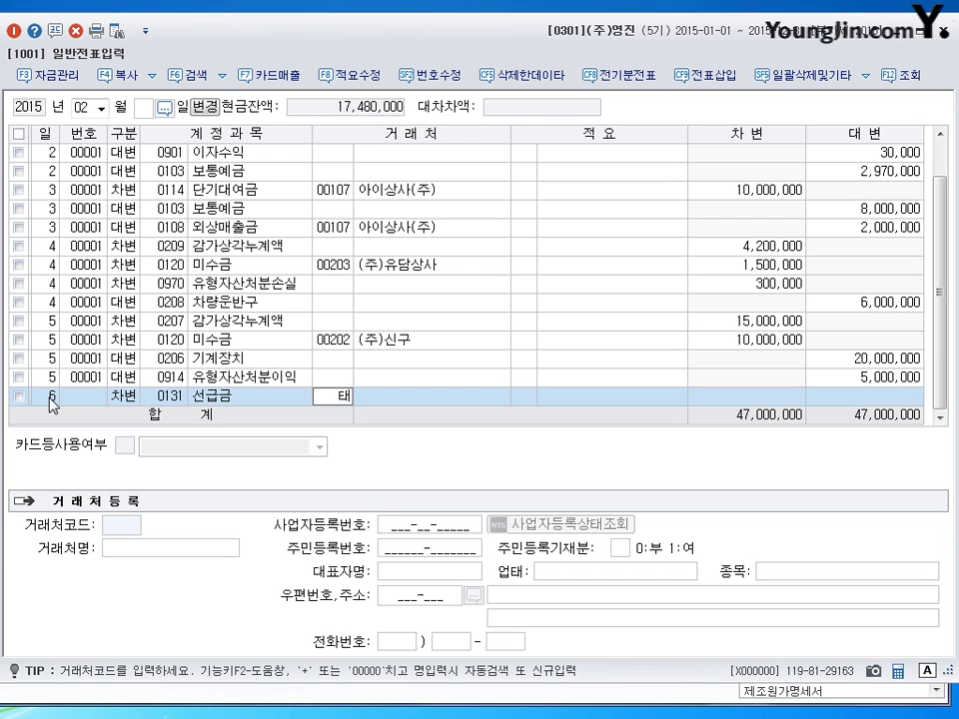
type("백")
key("Return")
key("Return")
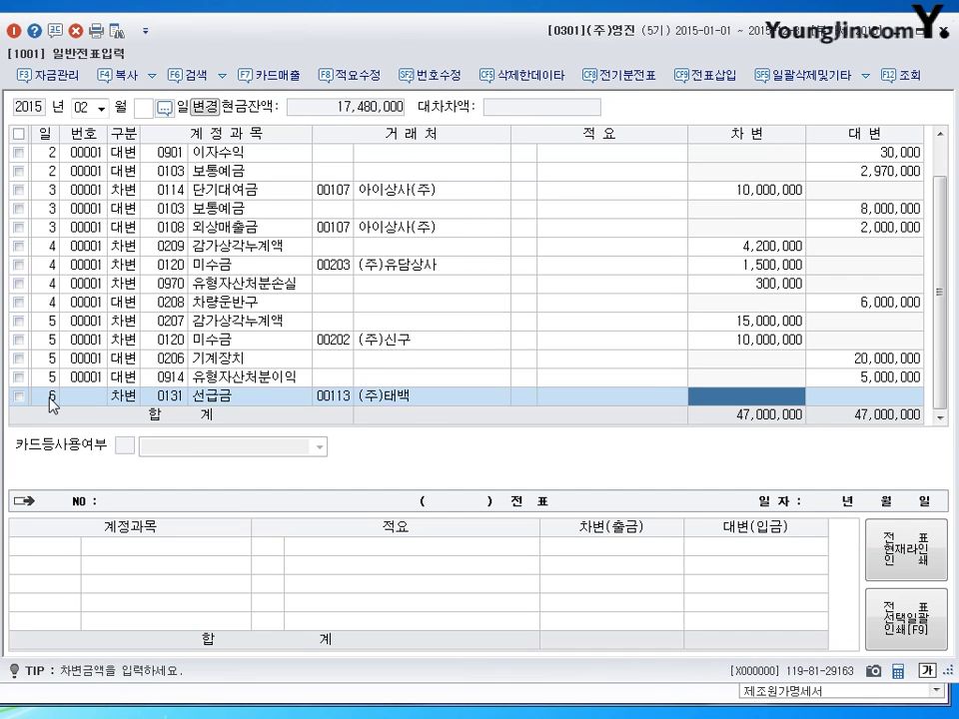
type("1000000")
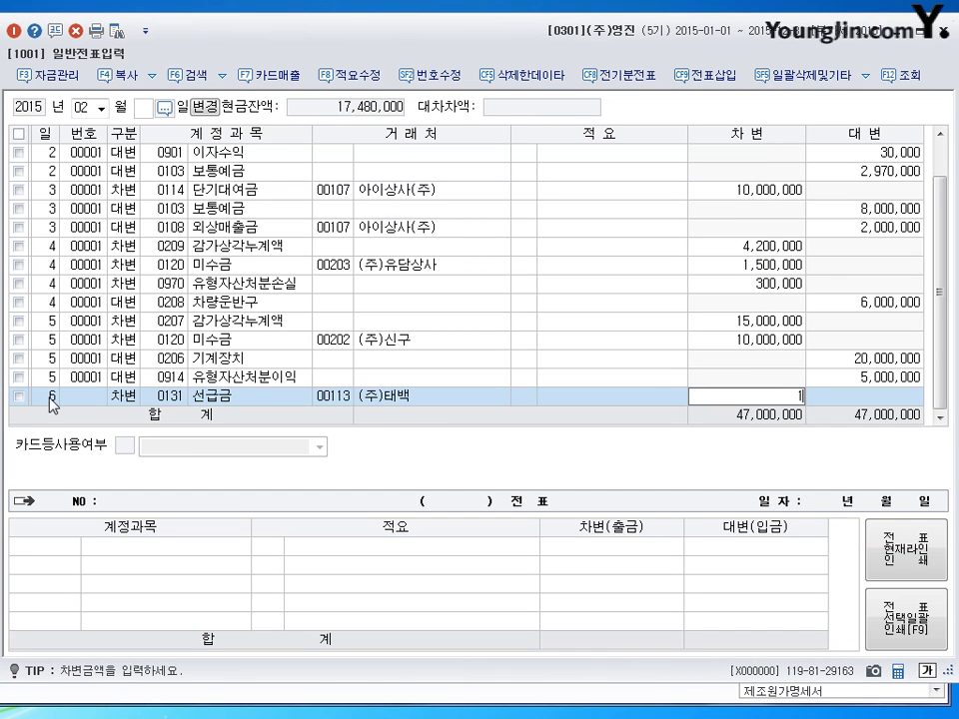
key("Return")
Step: Credit 0103 보통예금 1,000,000 to balance the advance payment
type("4")
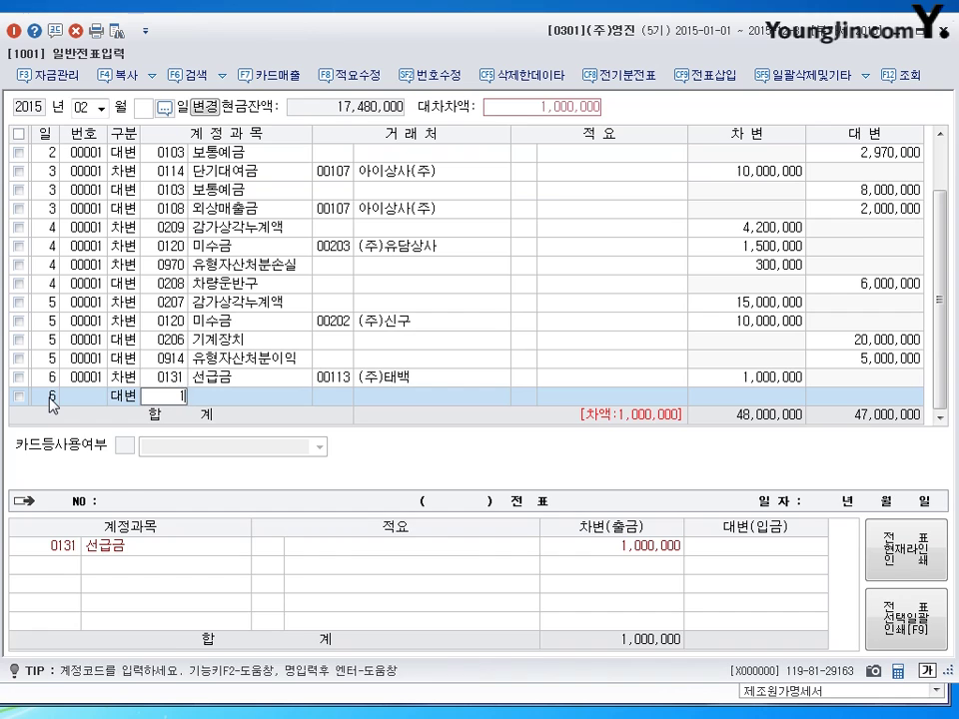
key("Return")
type("103")
key("Return")
key("Return")
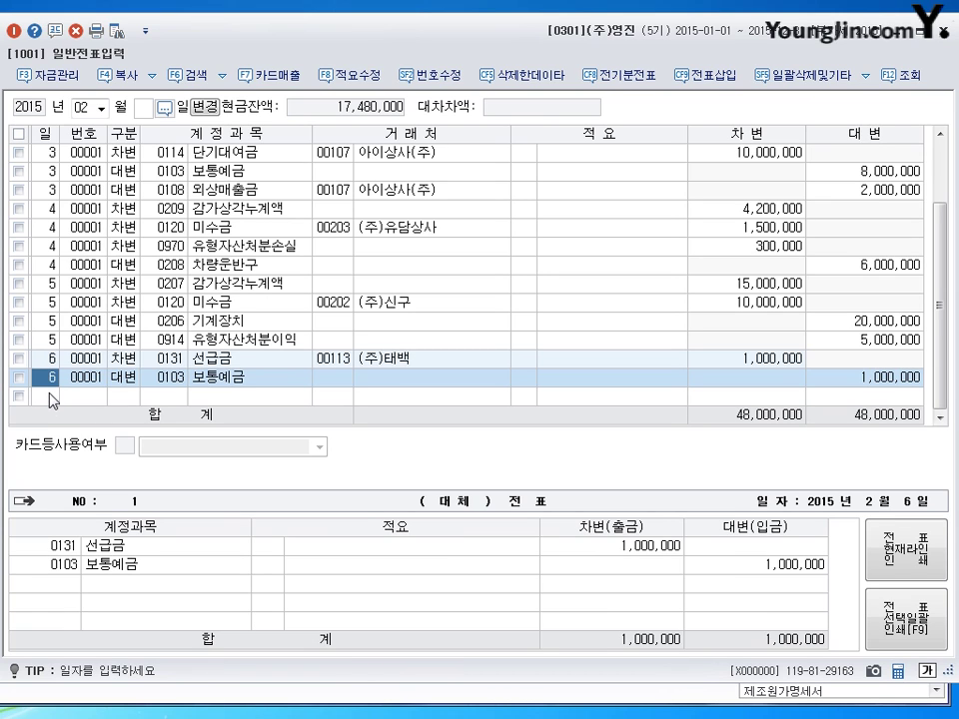
left_click(48, 396)
key("Return")
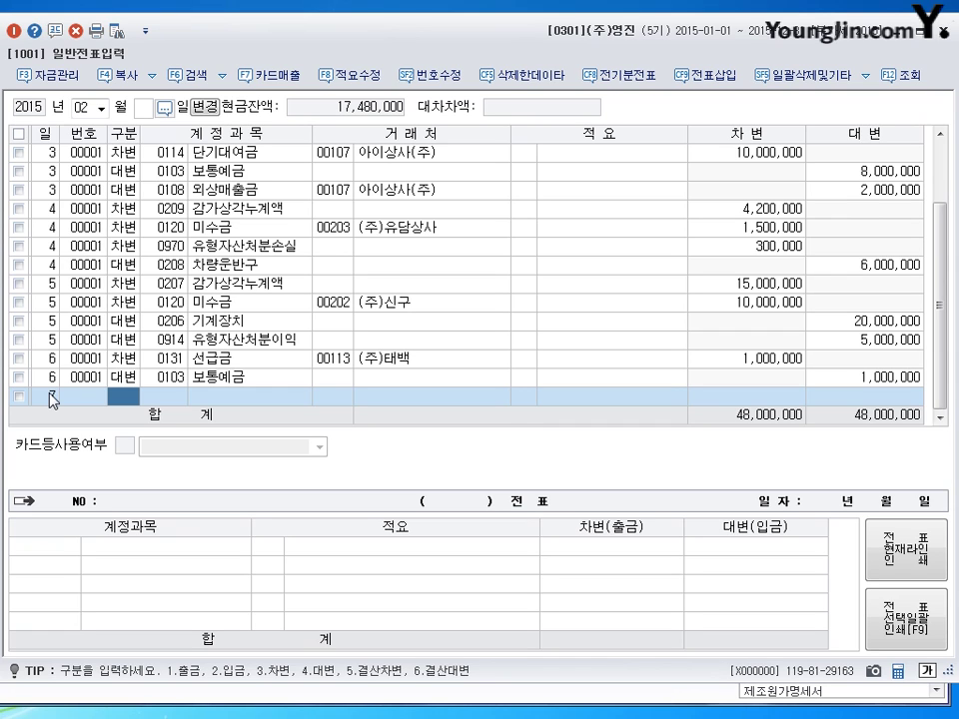
Step: Debit 0138 전도금 1,000,000 and credit 0103 보통예금 1,000,000 on day 7
type("3")
key("Return")
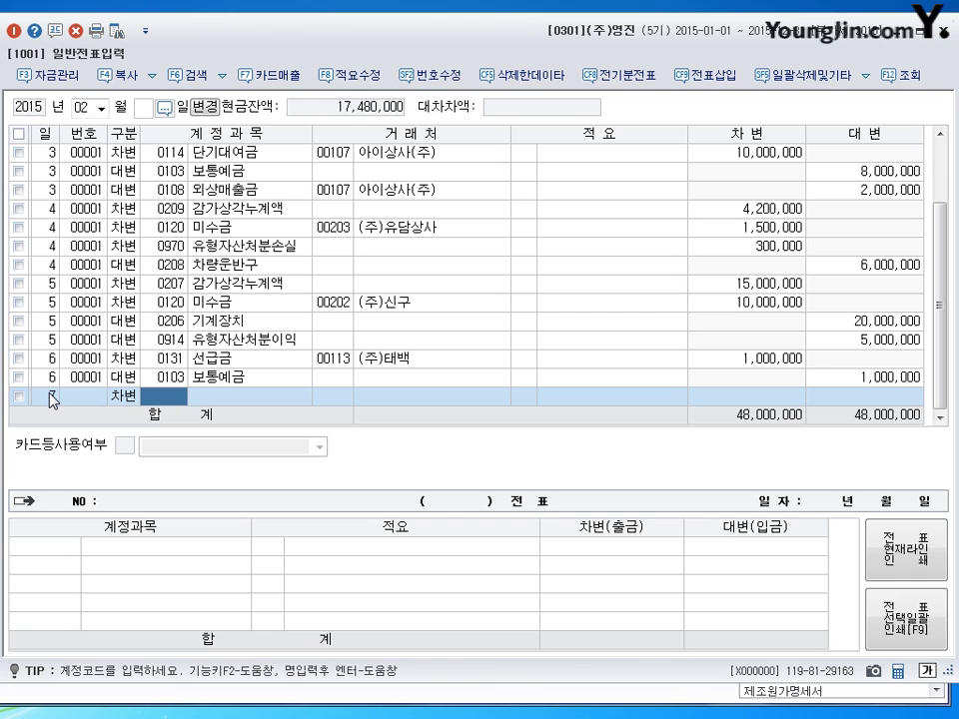
type("138")
key("Return")
key("Return")
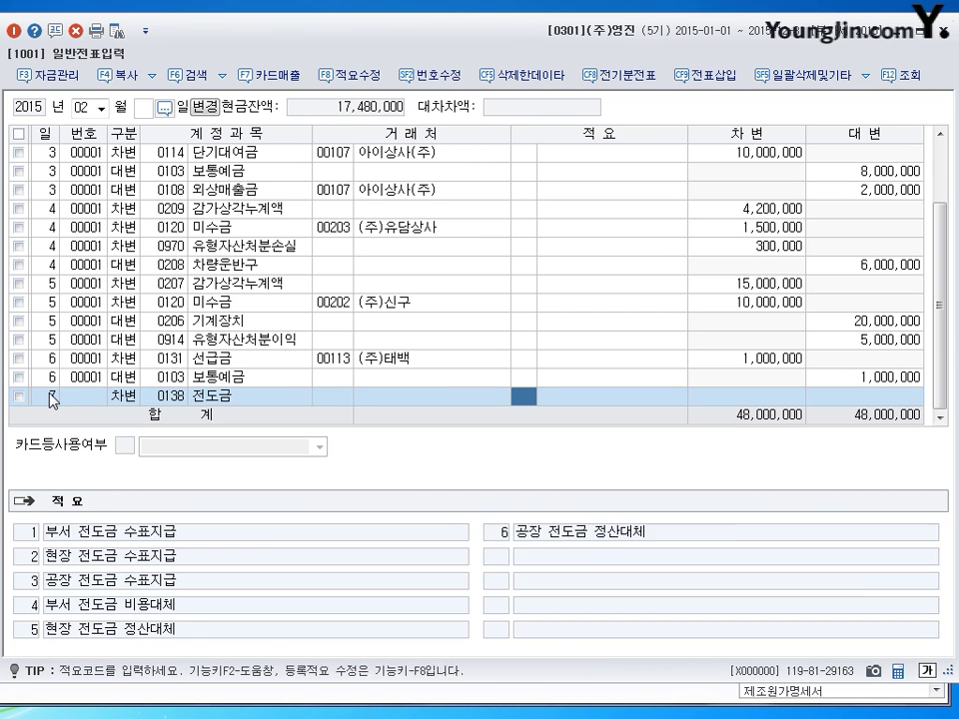
key("Return")
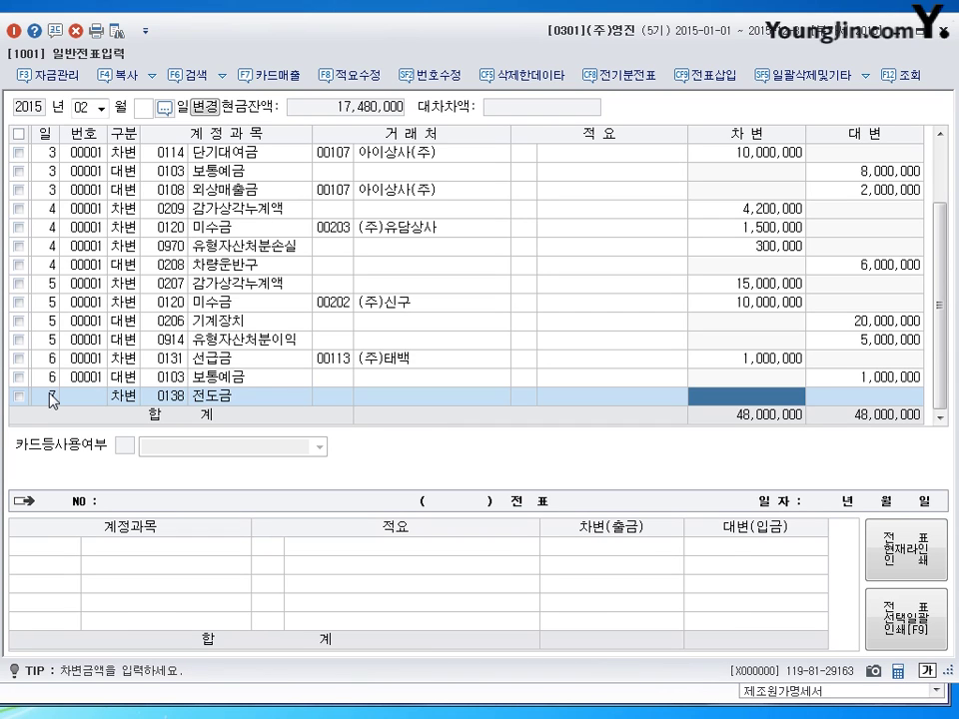
type("1000000")
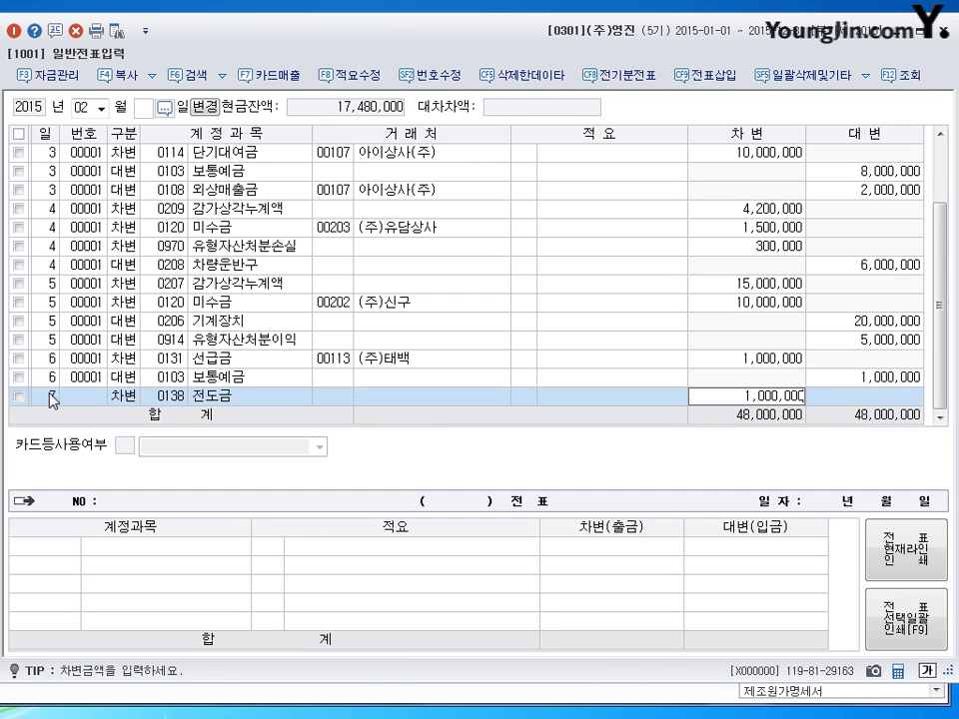
key("Return")
key("Return")
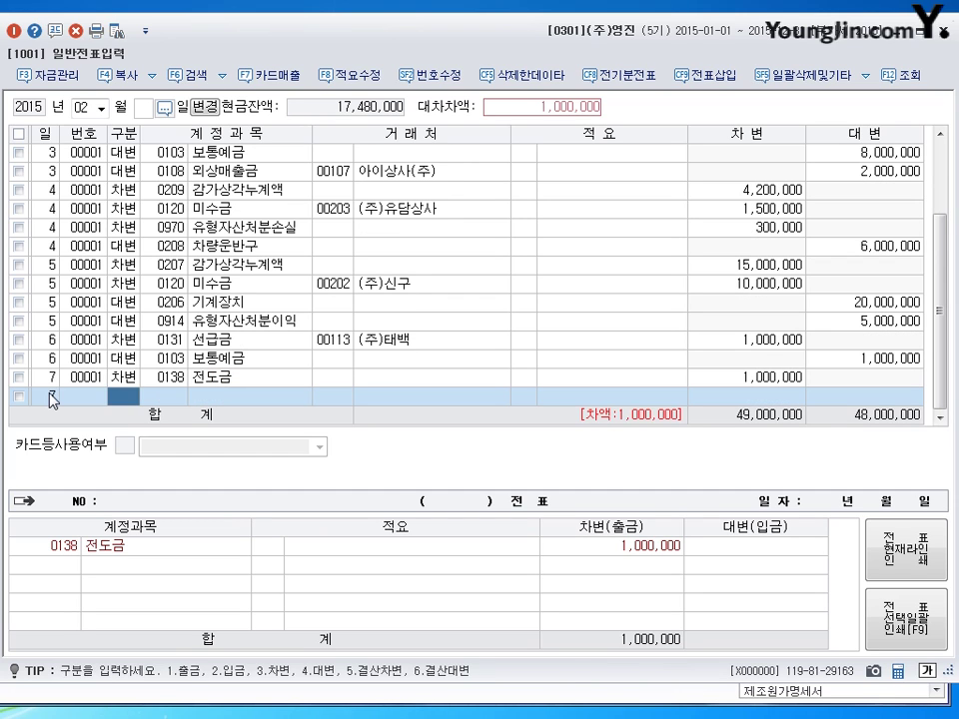
type("4103")
key("Return")
key("Return")
key("Return")
key("Return")
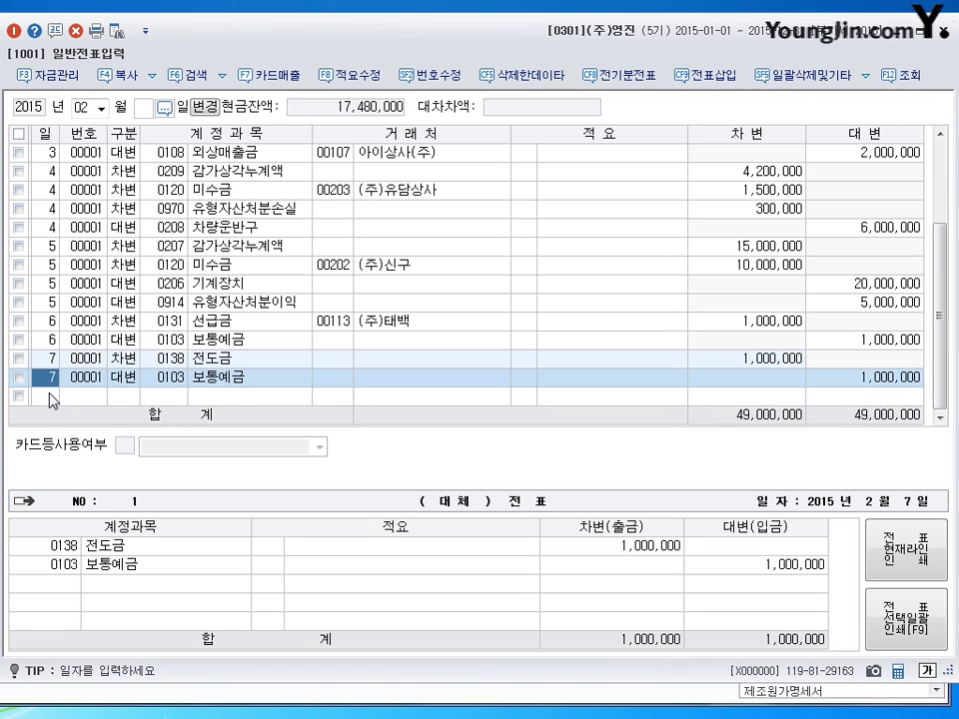
left_click(51, 396)
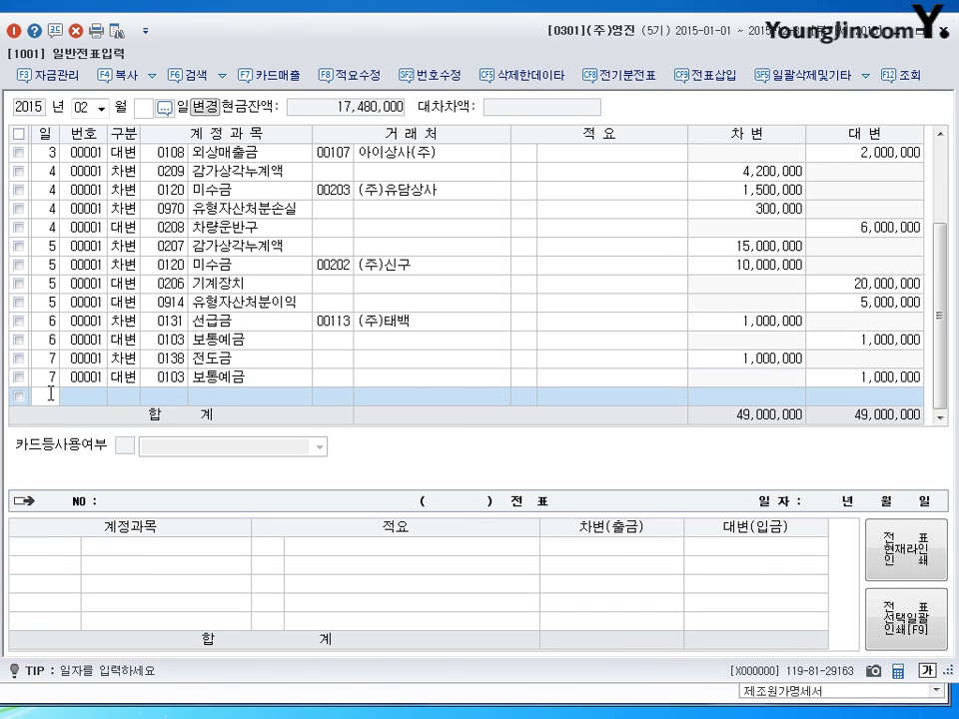
Step: Debit 0812 여비교통비 490,000 on the day-8 voucher
key("Return")
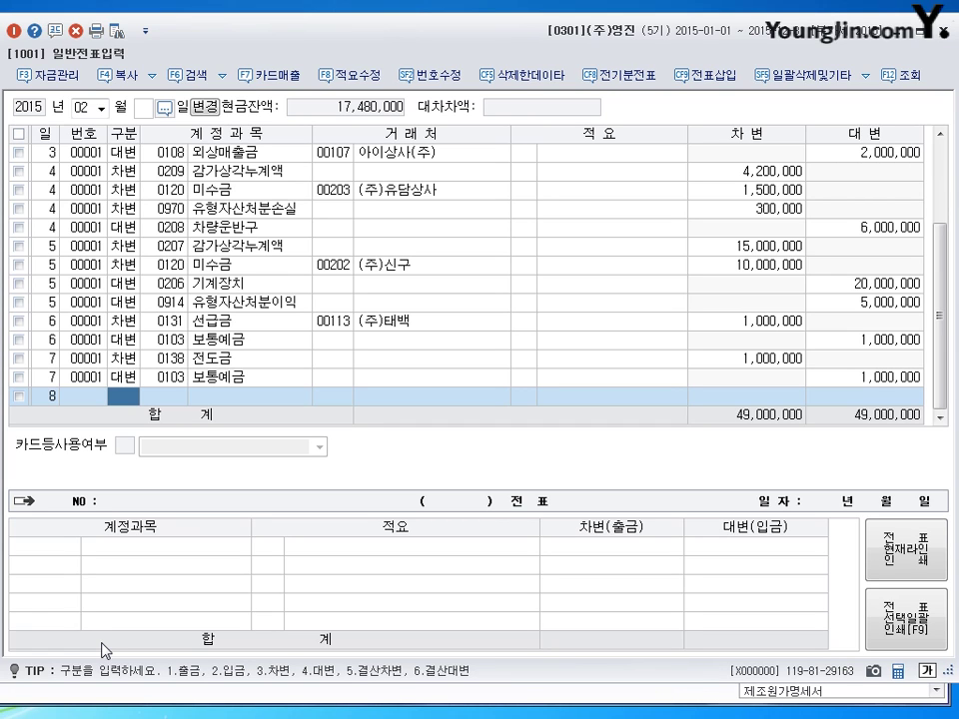
type("3")
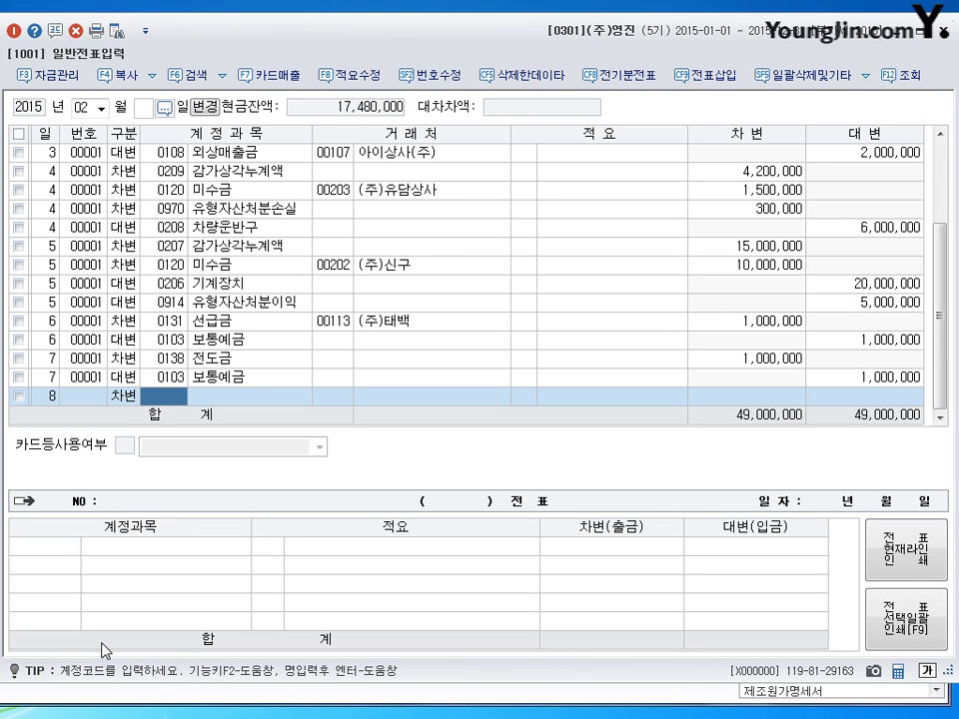
type("0812")
key("Return")
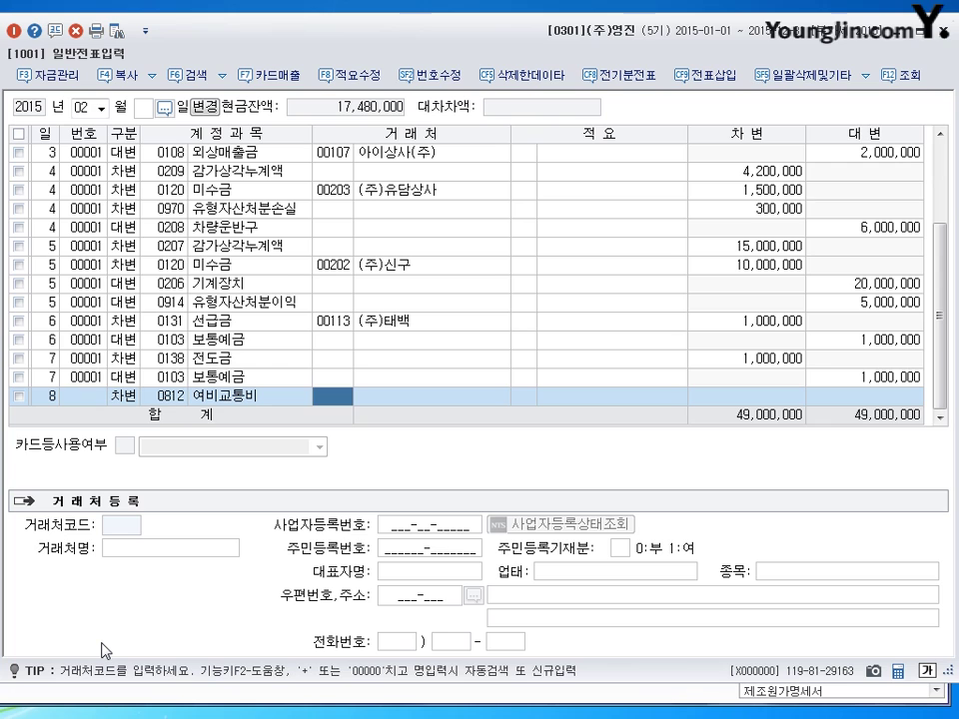
key("Return")
key("Return")
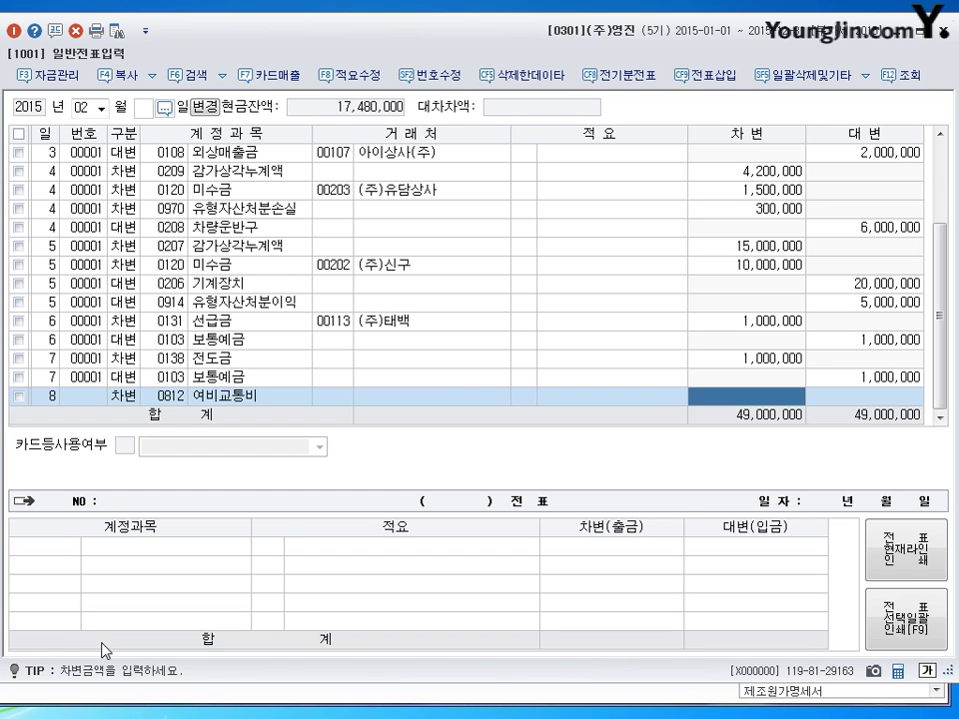
type("4900000")
key("Return")
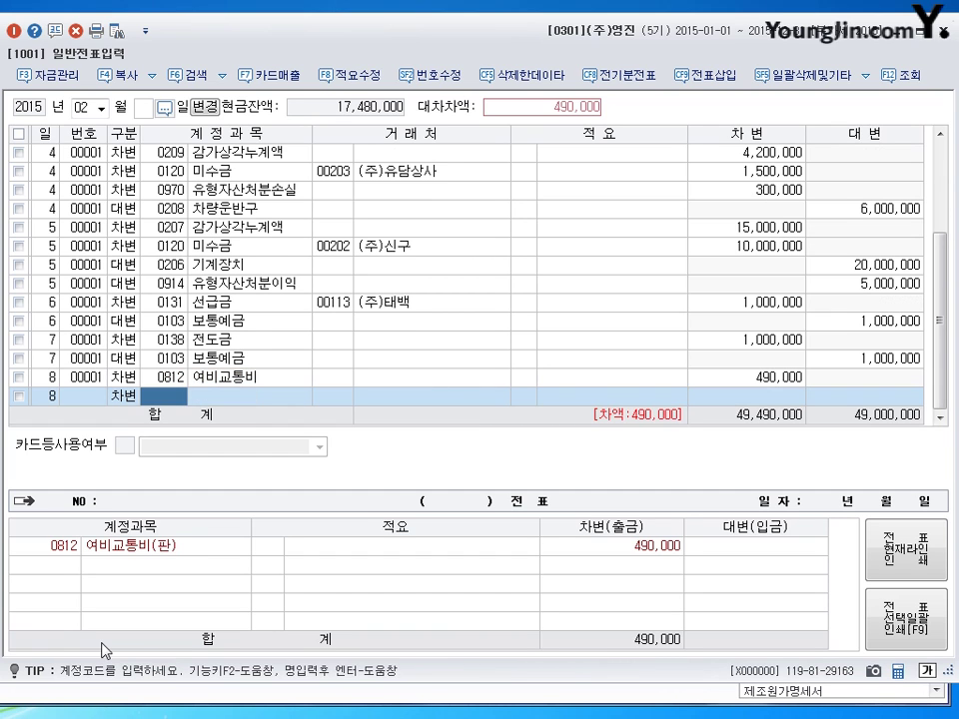
Step: Debit 0101 현금 10,000 and credit 0134 가지급금 500,000
type("101")
key("Return")
key("Return")
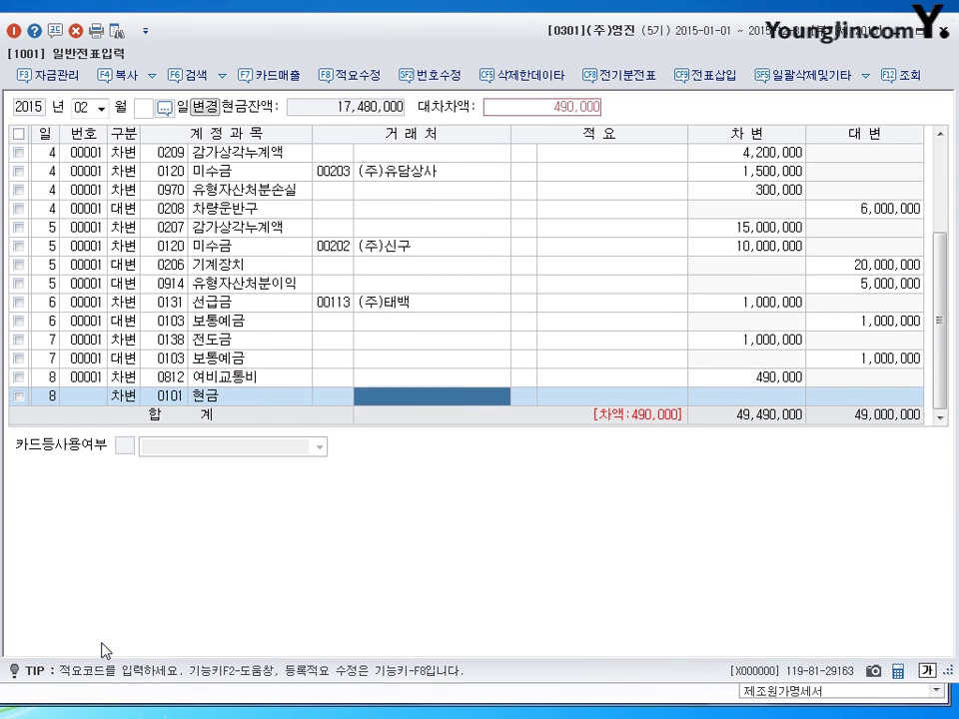
key("Return")
type("10000")
key("Return")
key("Return")
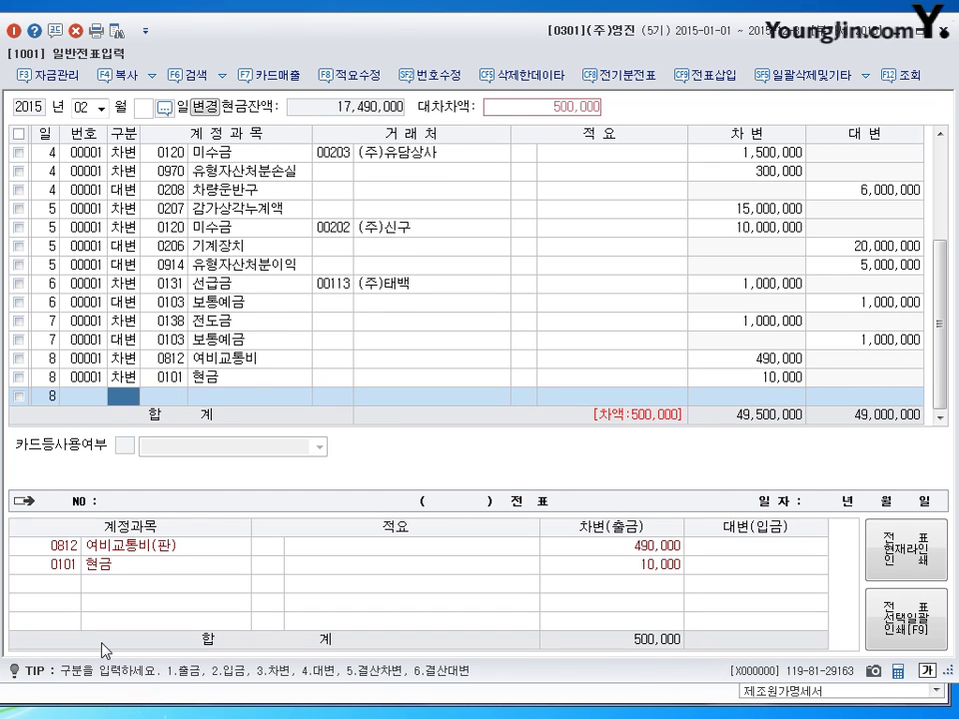
type("413")
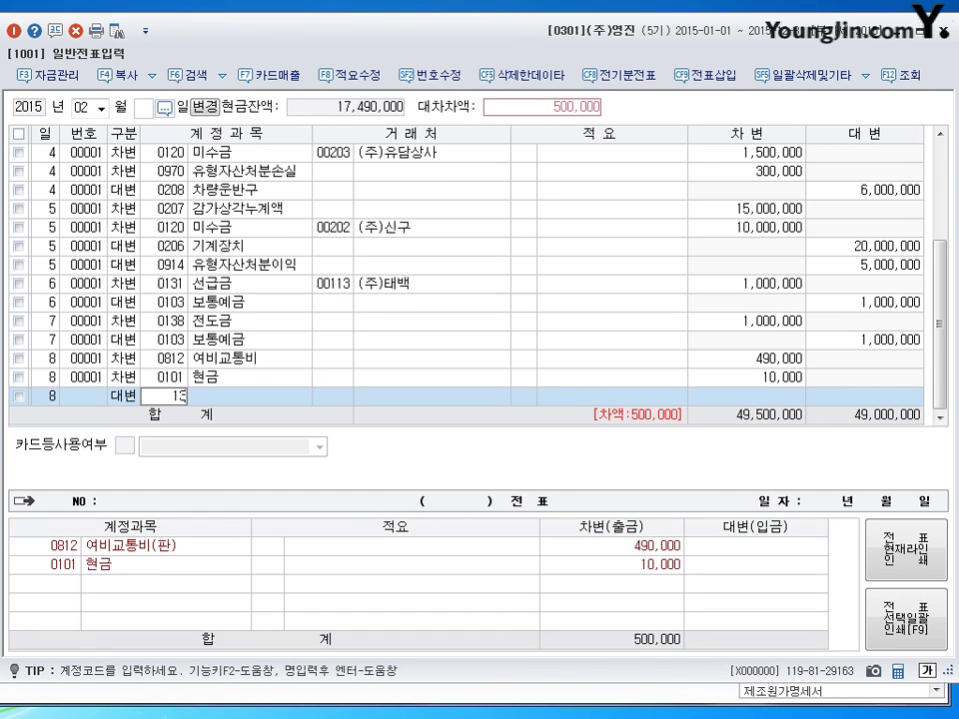
type("4")
key("Return")
key("Return")
key("Return")
key("Return")
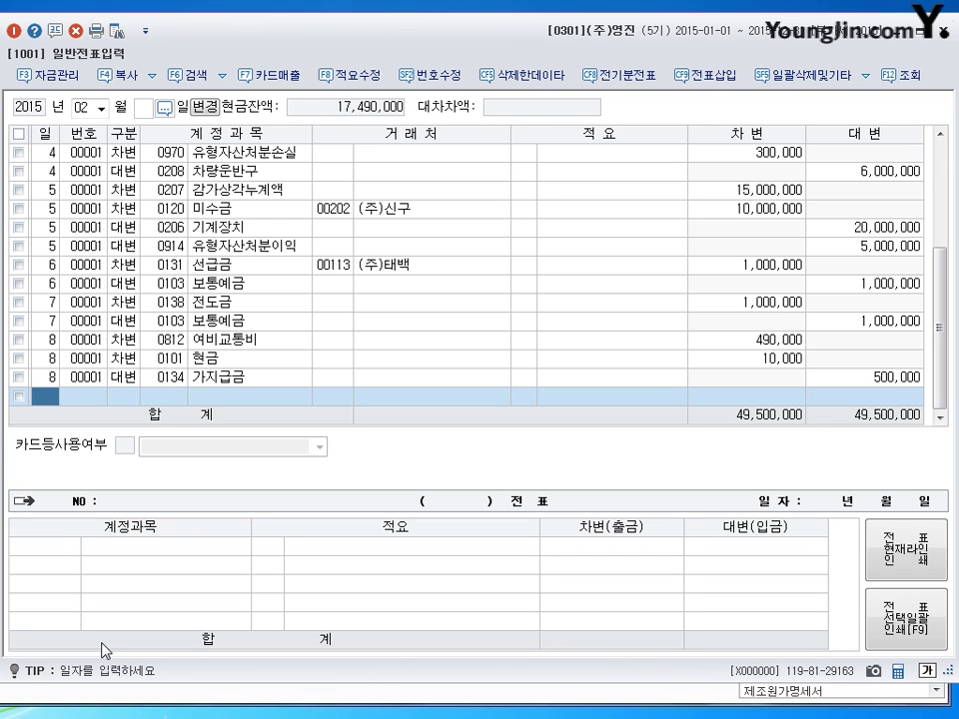
Step: Date the new journal row day 9
type("9")
key("Return")
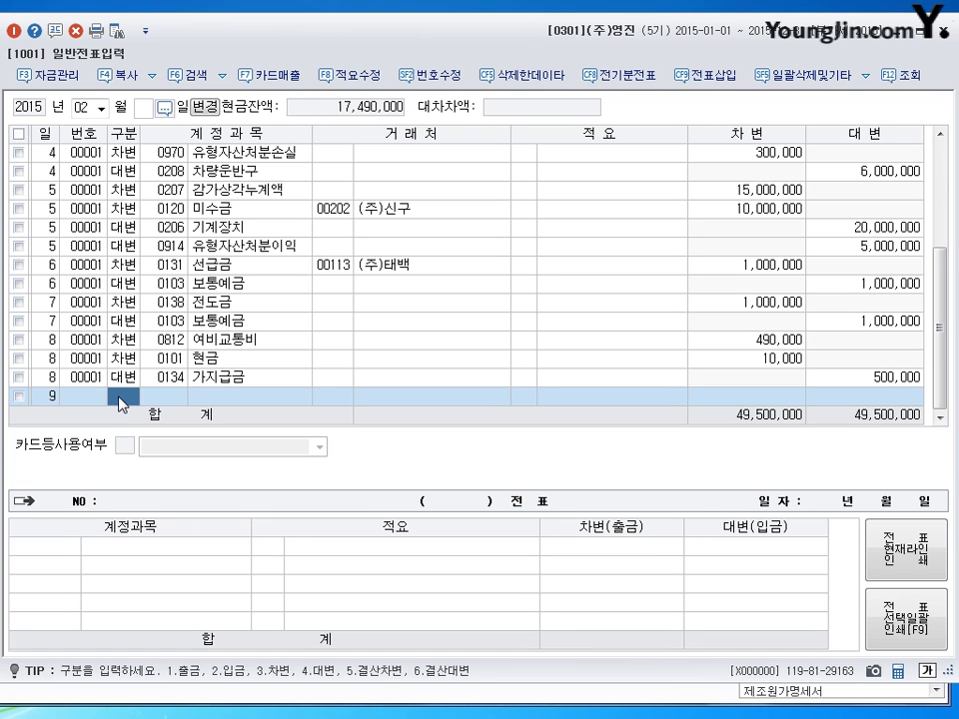
Step: Debit 0136 선납세금 42,000, correcting the mistyped 가지급금 code
type("3134")
key("Return")
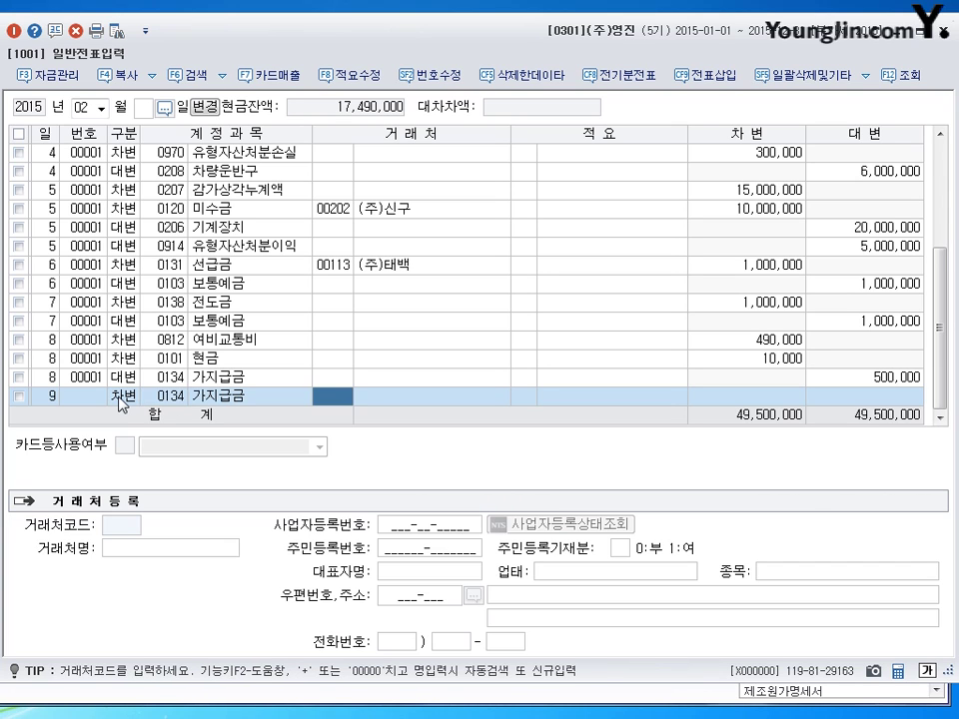
key("Left")
type("136")
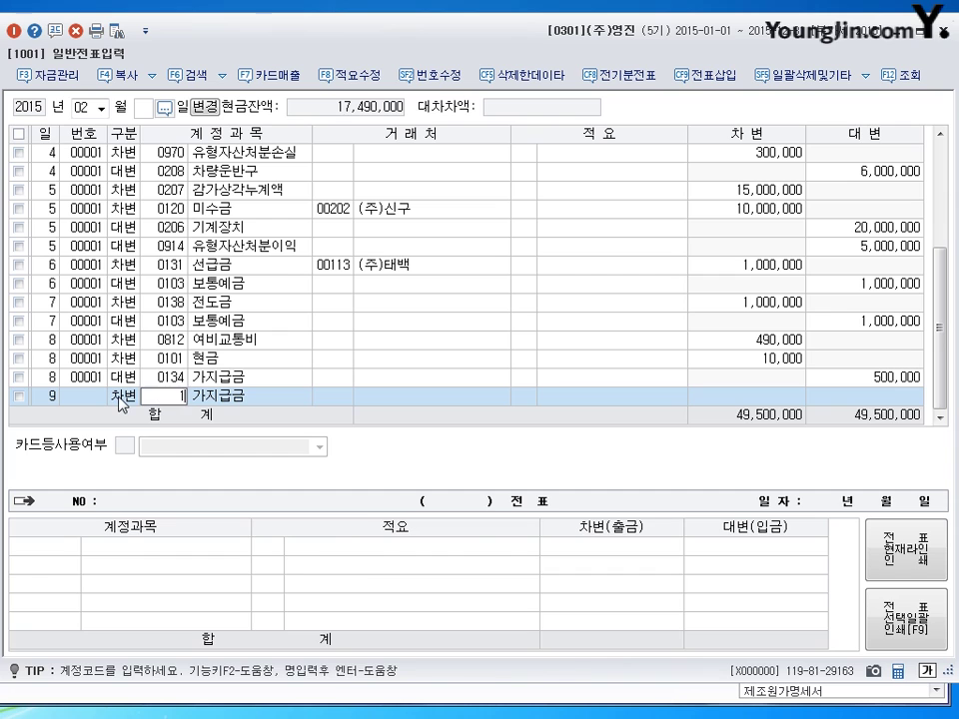
key("Return")
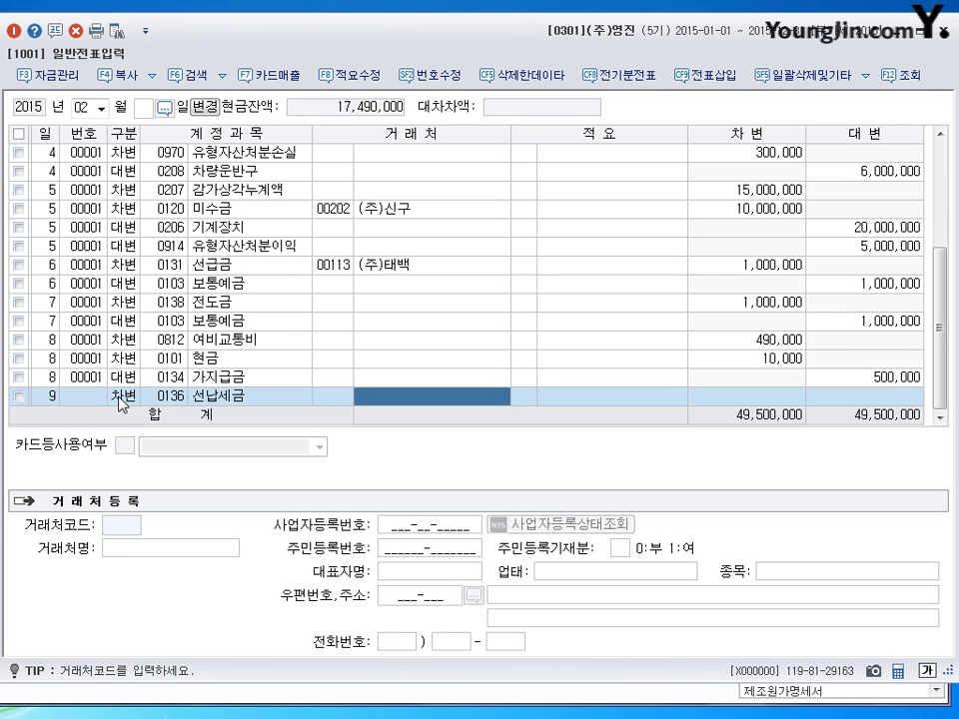
key("Return")
key("Return")
type("42000")
key("Return")
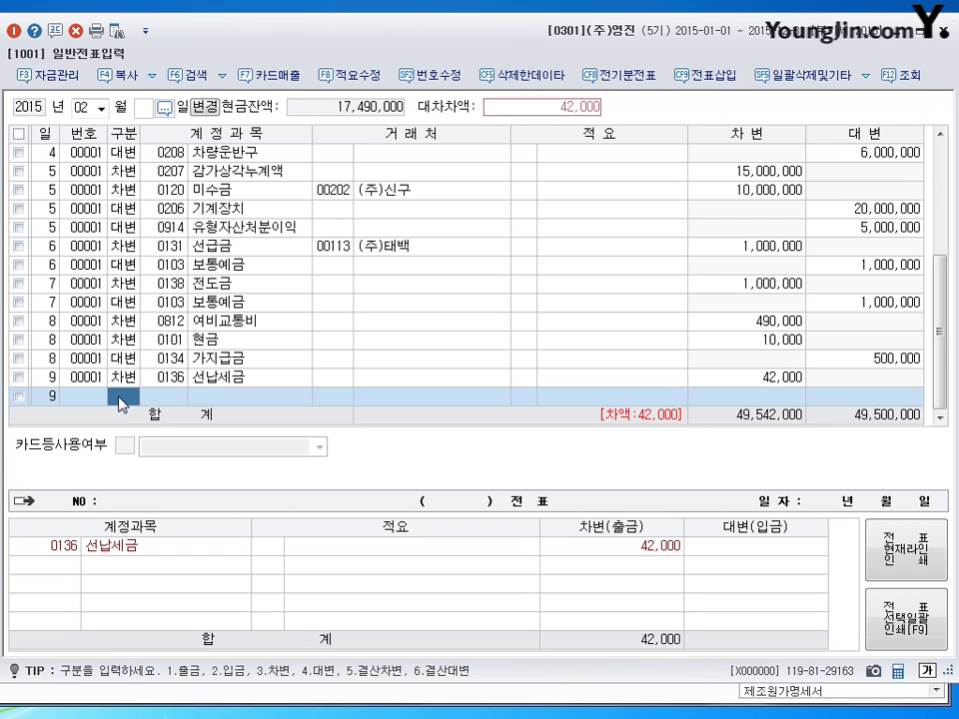
Step: Debit 0103 보통예금 258,000 and credit 0901 이자수익 300,000
type("3")
key("Return")
type("103")
key("Return")
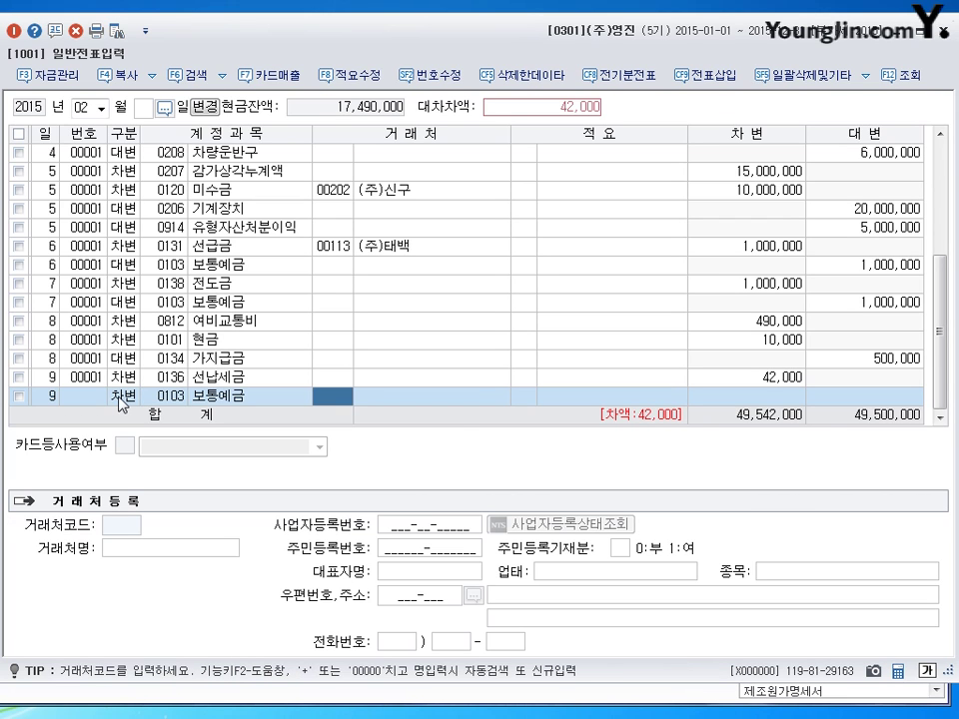
key("Return")
key("Return")
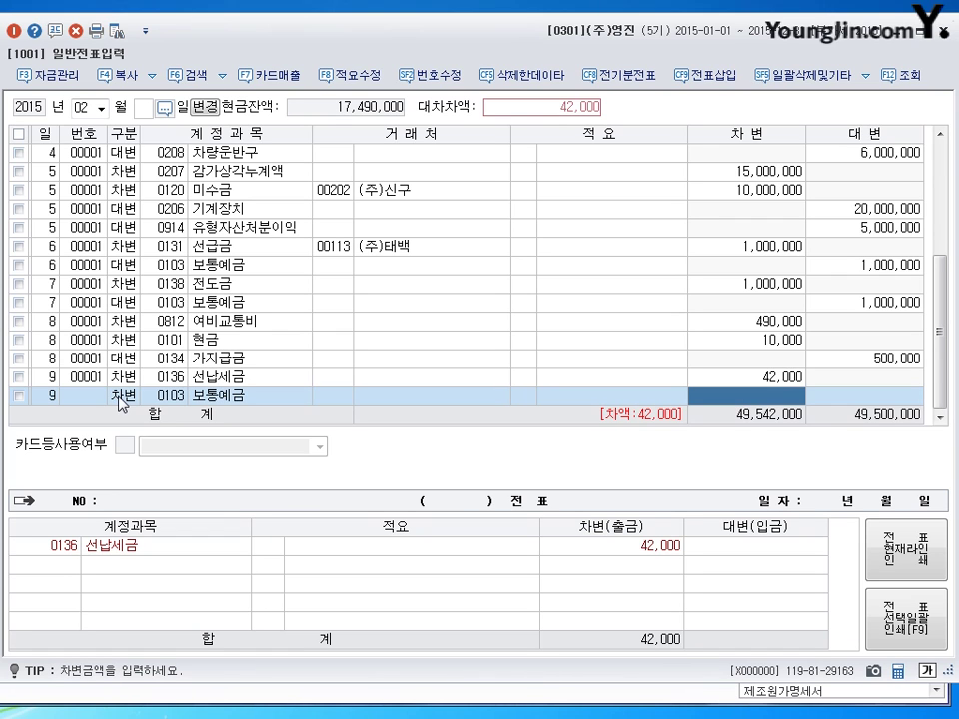
type("2580000")
key("Return")
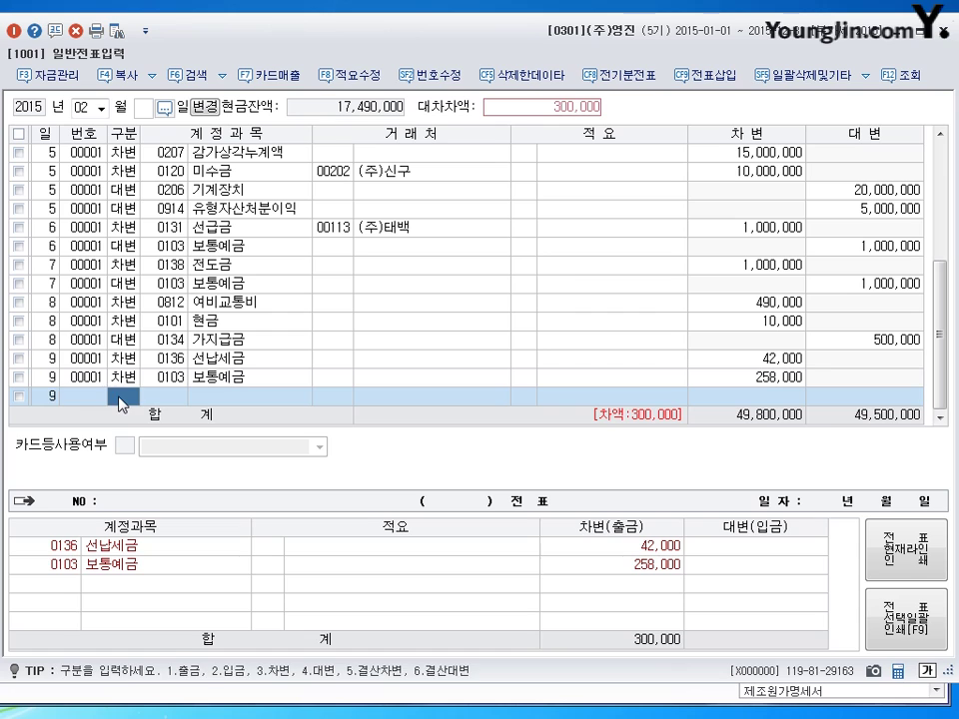
type("4901")
key("Return")
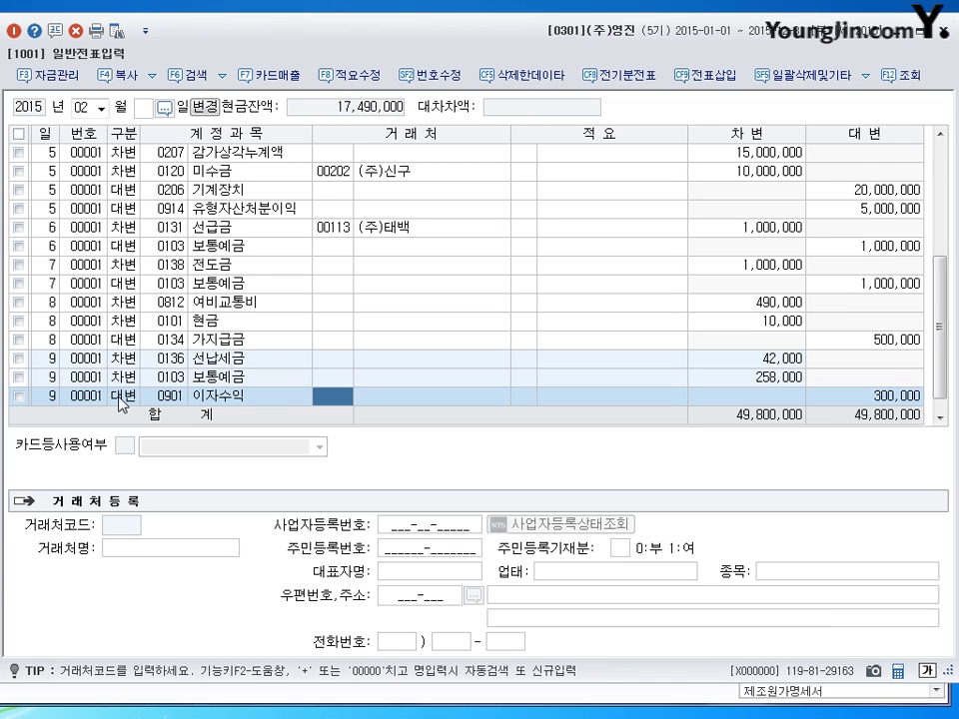
key("Return")
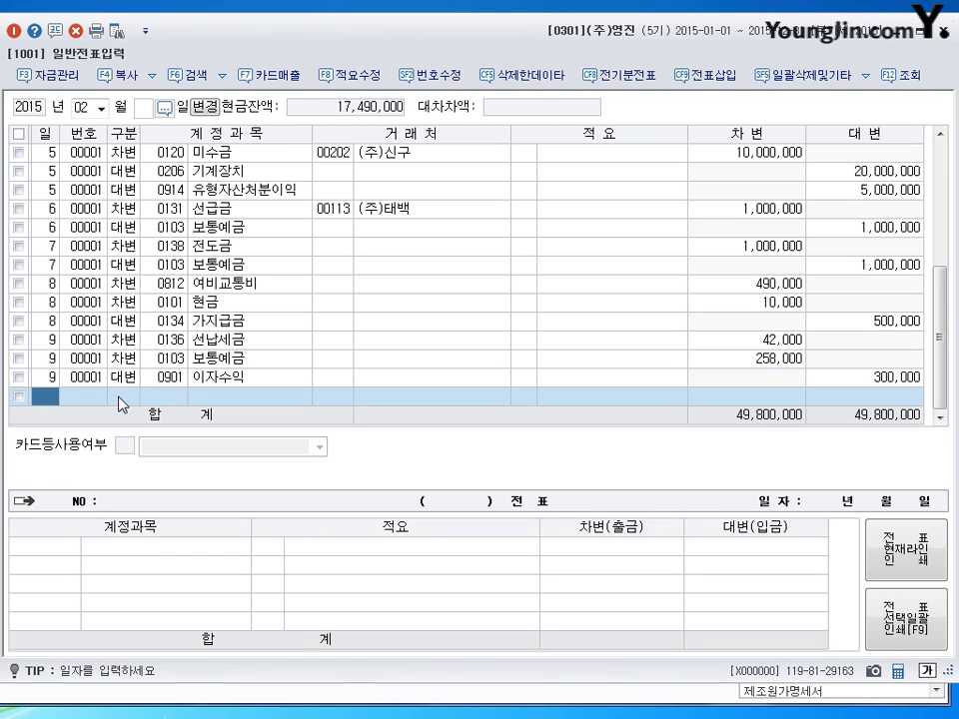
Step: Switch the general voucher entry to month 08
key("shift+Tab")
type("08")
key("Return")
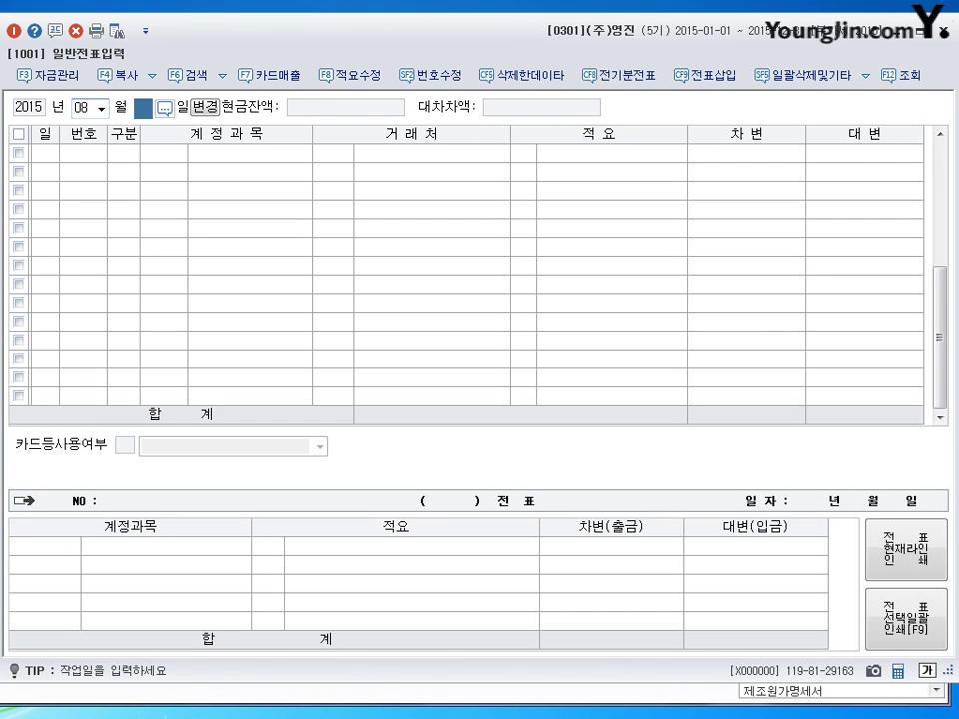
Step: Enter day 31 to start a line dated 31 August 2015
type("31")
key("Return")
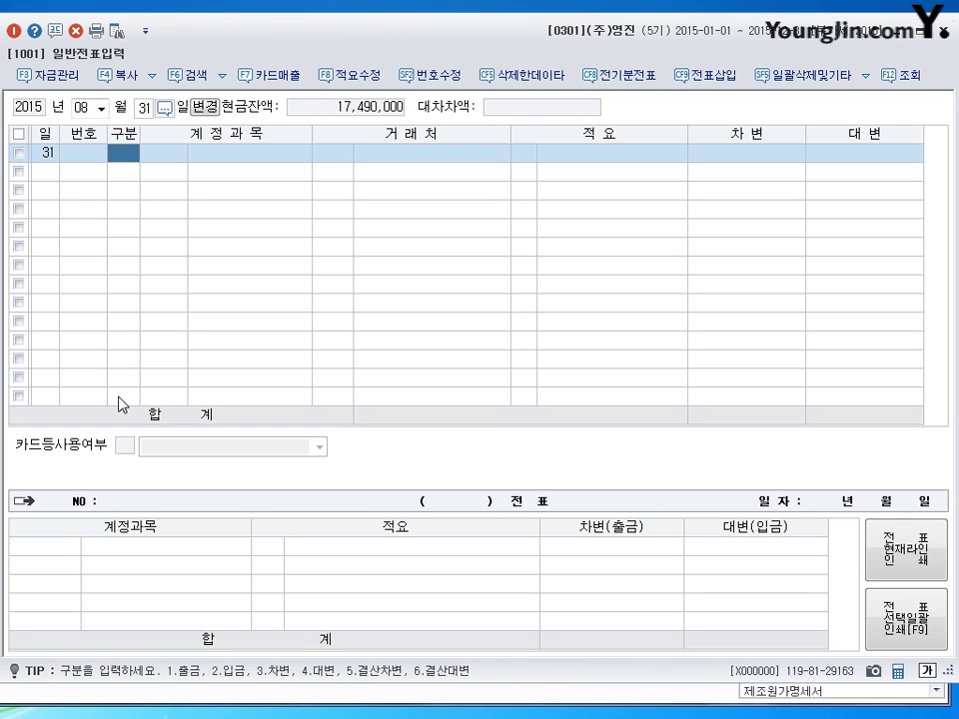
Step: Record a cash payment debiting 선납세금 (code 1136) for 24,000,000
type("1")
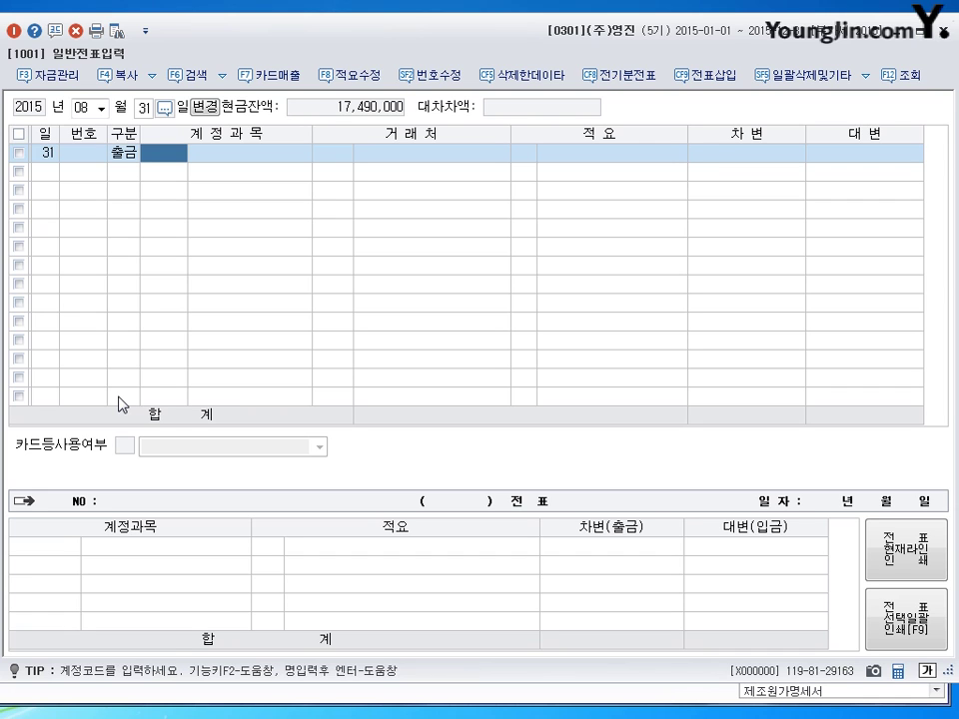
type("136")
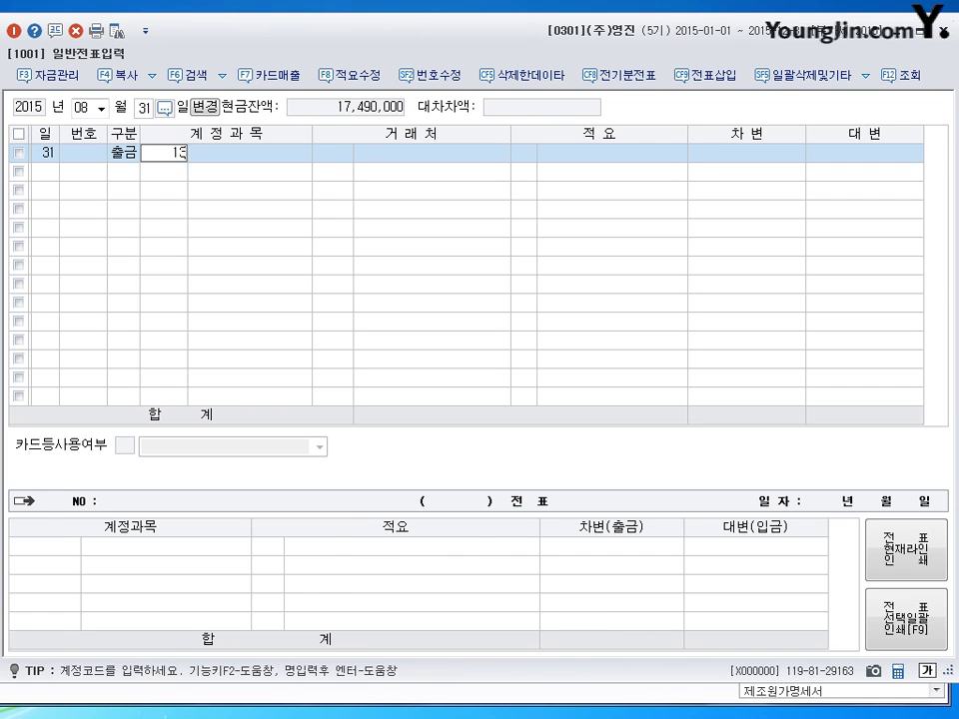
key("Return")
key("Return")
key("Return")
type("24000000")
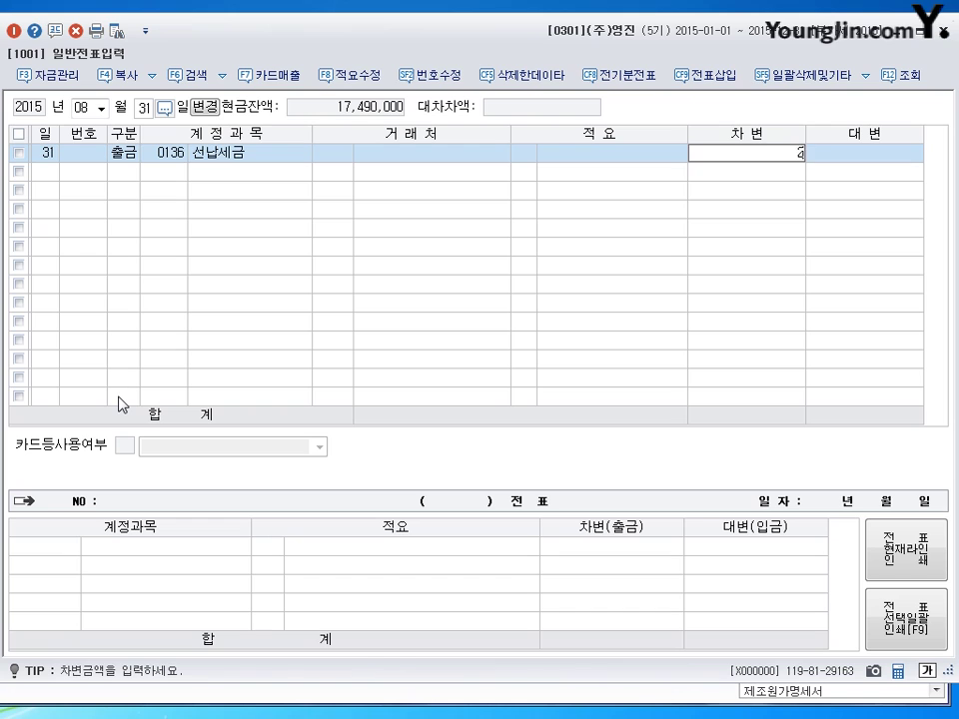
key("Return")
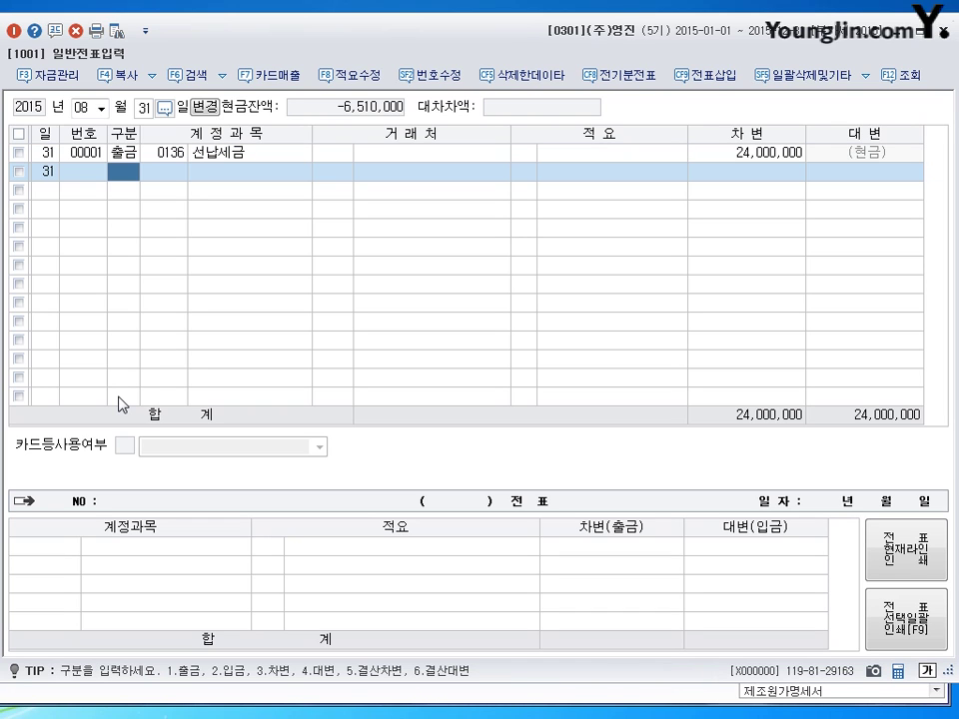
Step: Switch the journal back to month 02 and start a new line dated day 11
key("Escape")
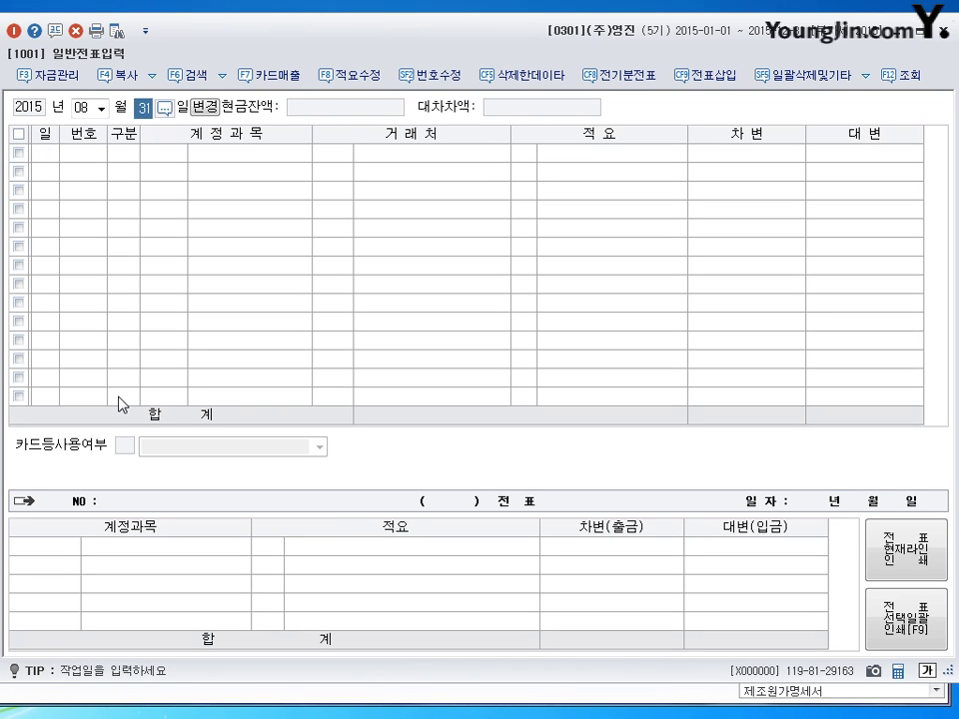
key("shift+Tab")
type("02")
key("Return")
key("Return")
type("11")
key("Return")
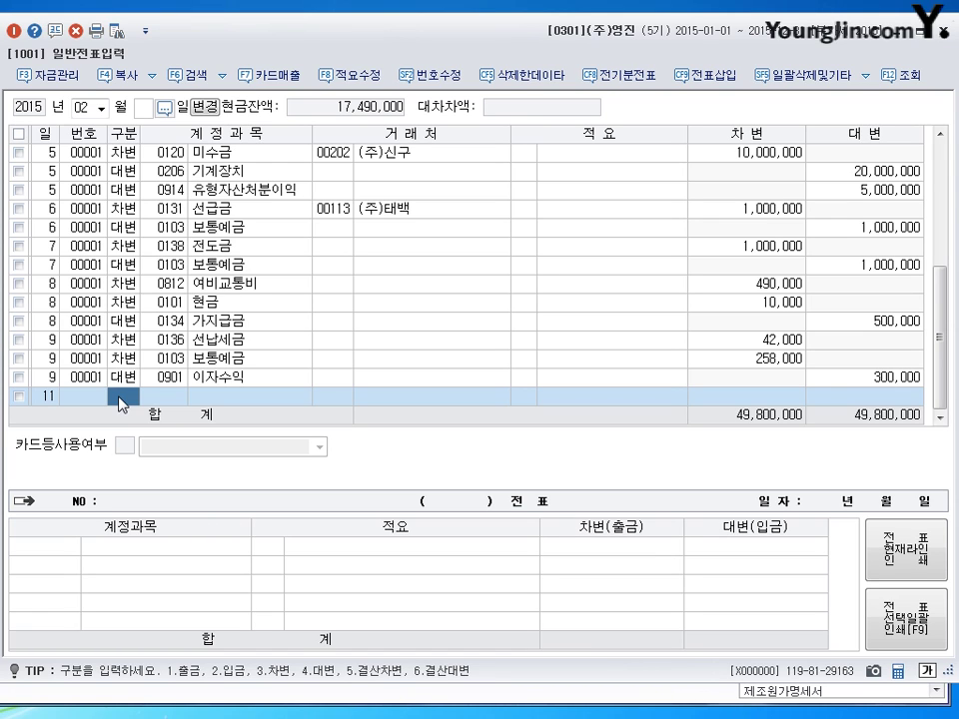
Step: Enter a day-11 cash payment debiting 현금과부족 (0141) 300,000, then begin a day-12 line
type("1")
key("Return")
type("141")
key("Return")
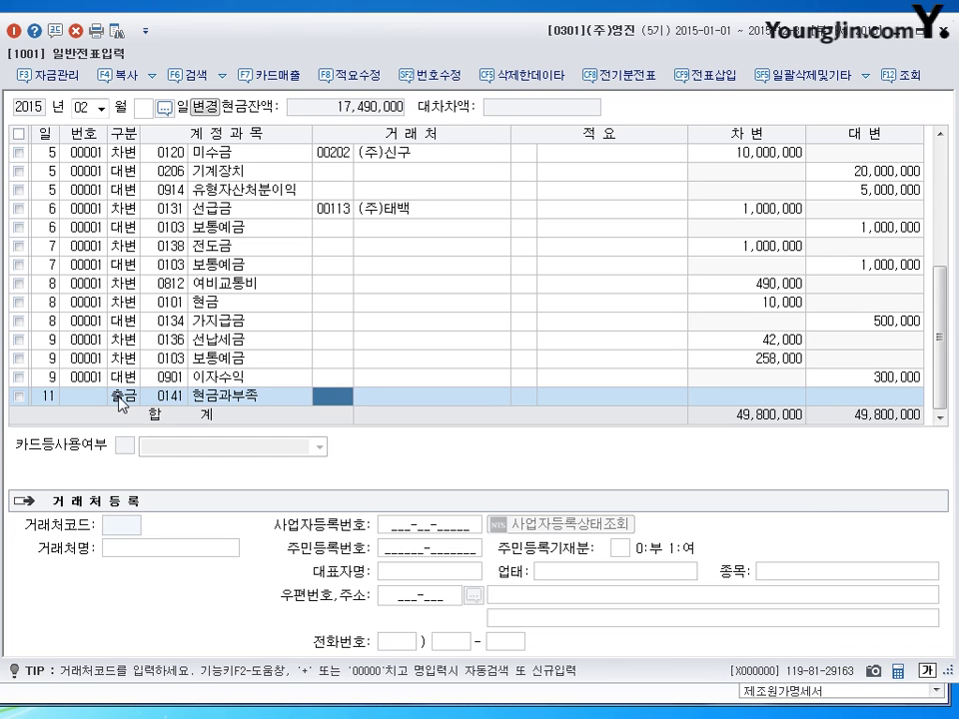
key("Return")
key("Return")
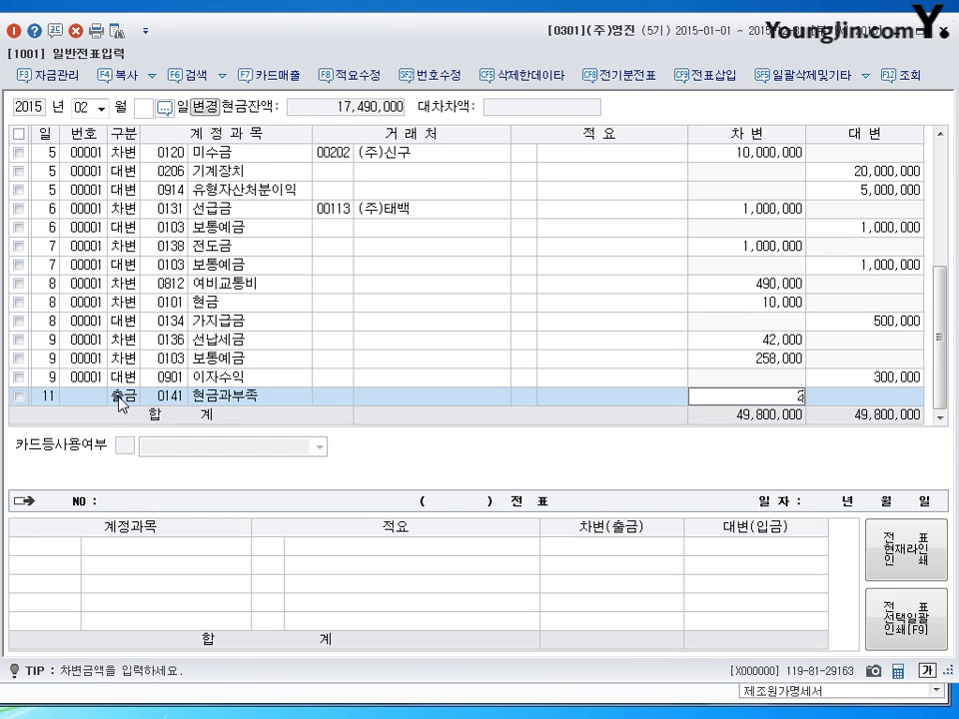
type("3000000")
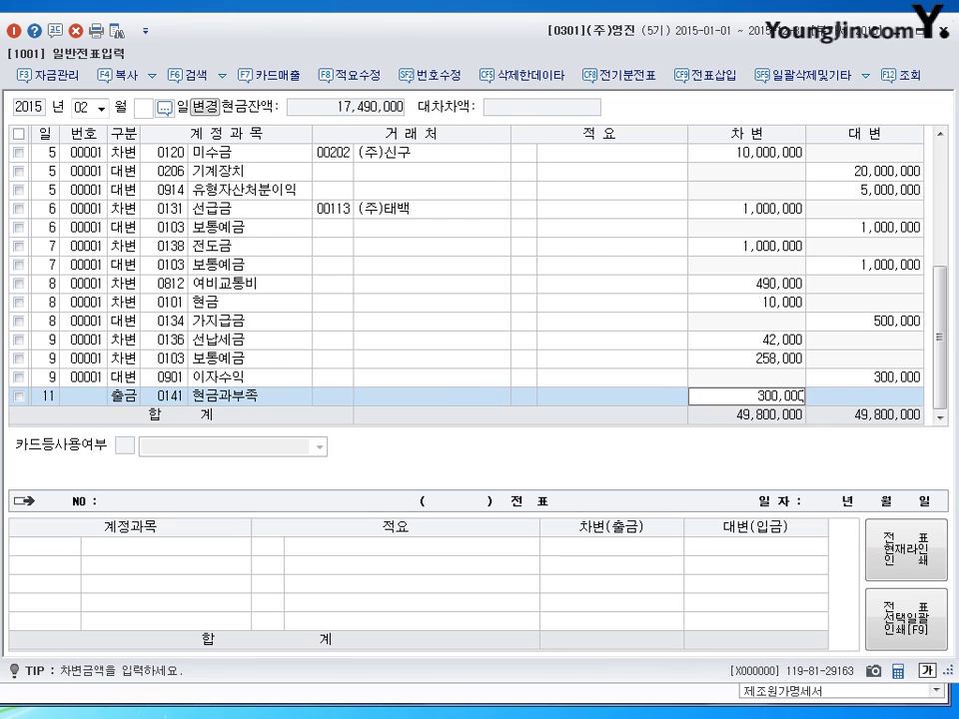
key("Return")
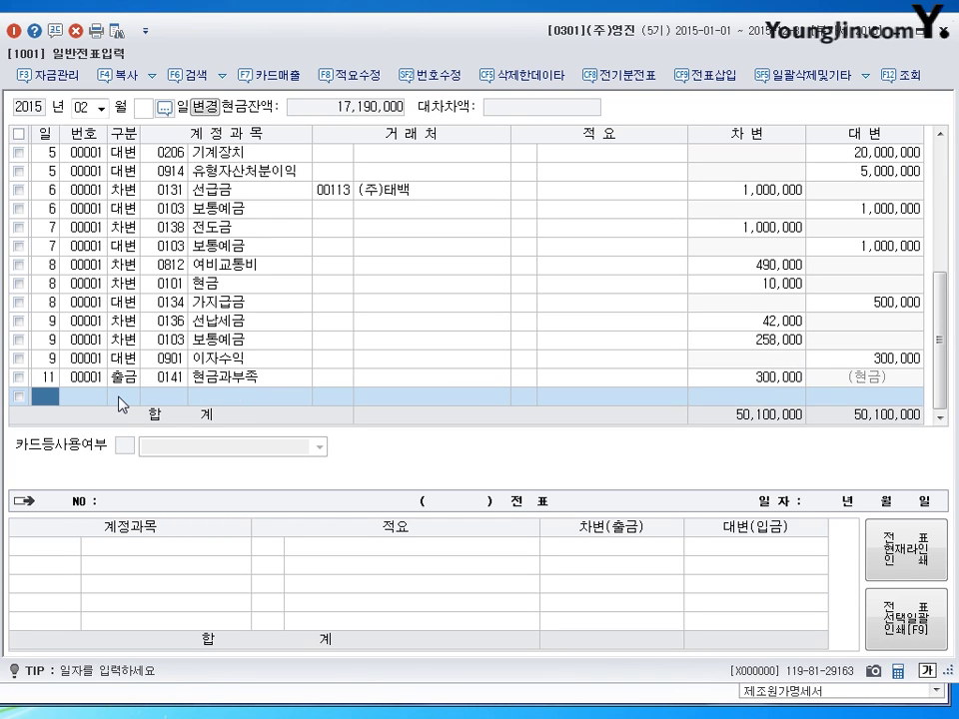
type("12")
key("Return")
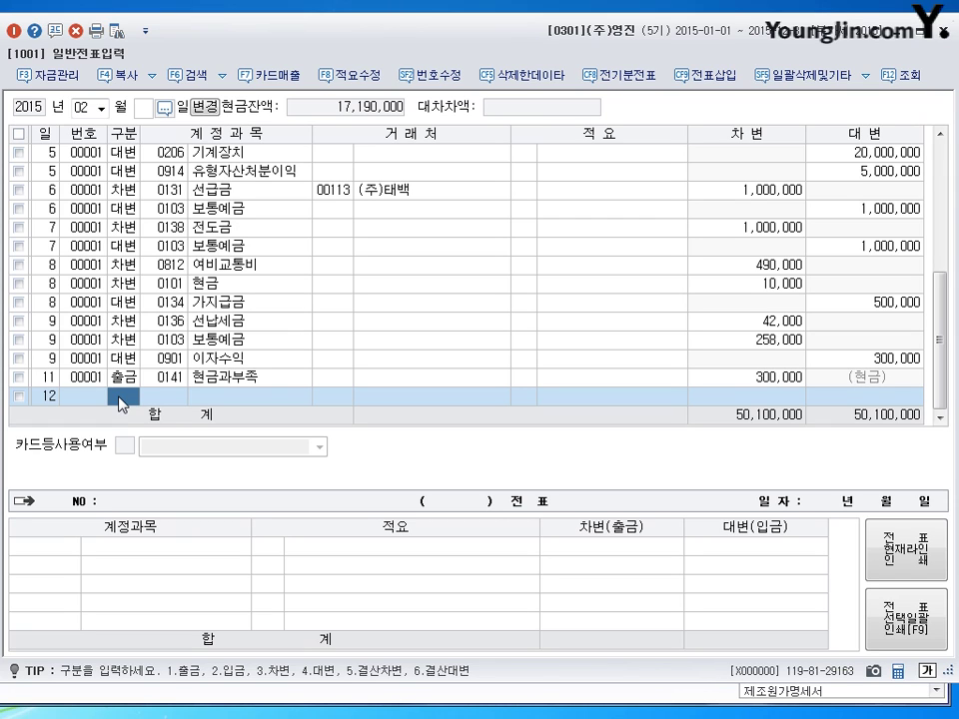
Step: Enter a day-12 cash receipt crediting 현금과부족 (0141) for 50,000
type("2")
key("Return")
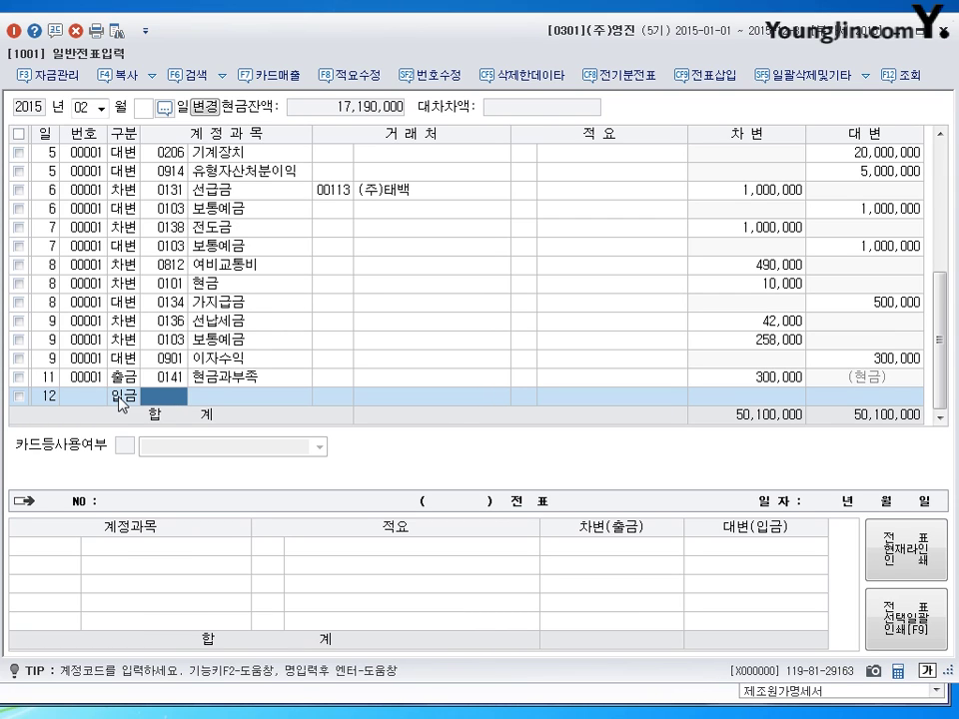
type("0141")
key("Return")
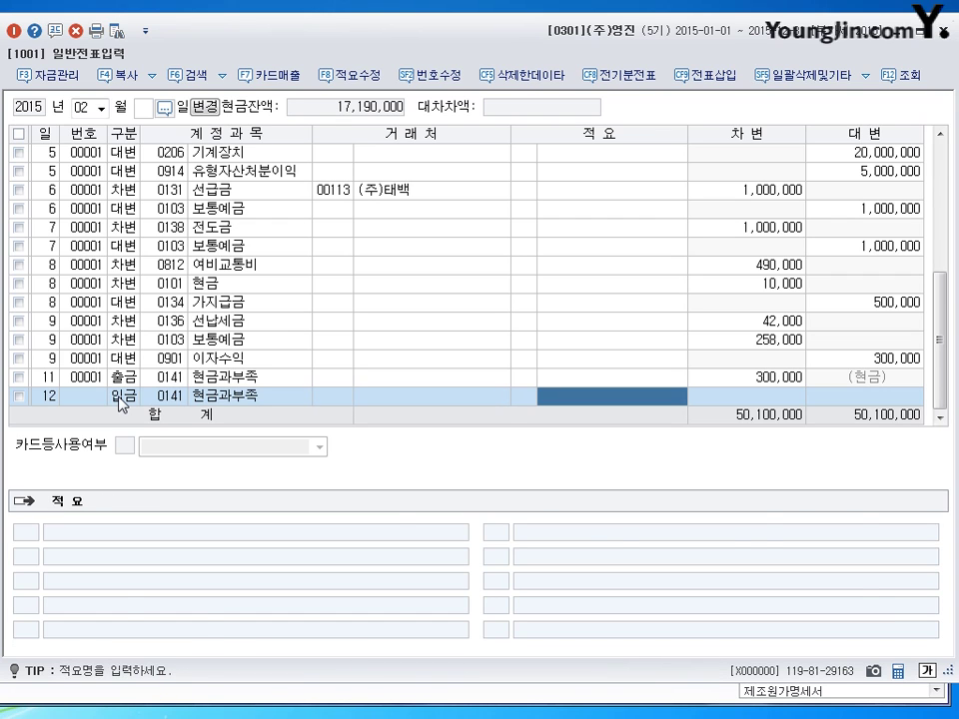
key("Return")
type("500000")
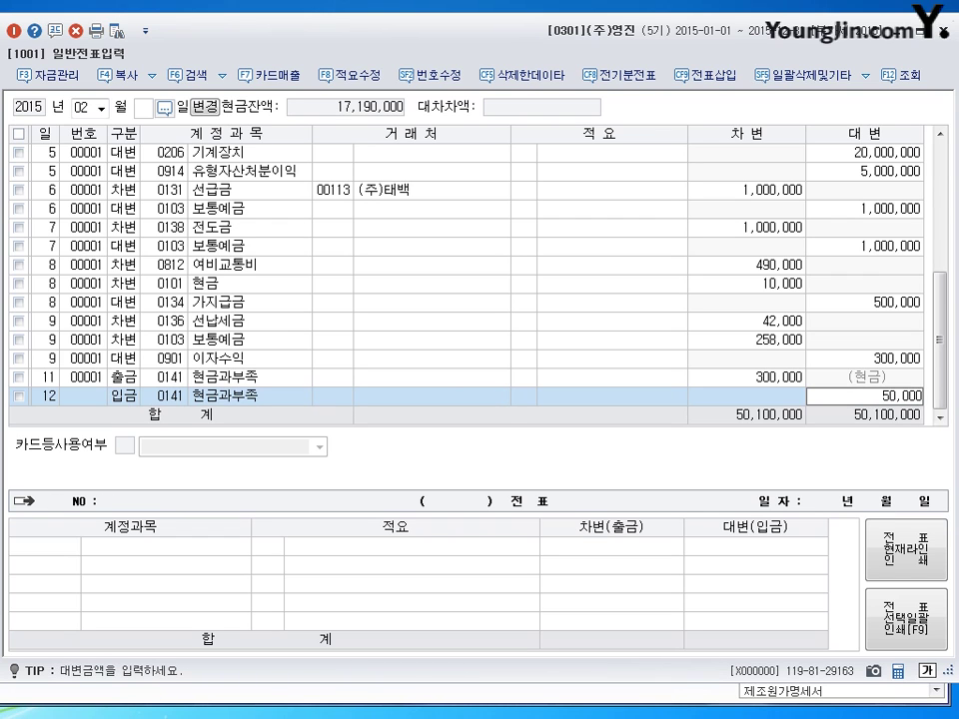
key("Return")
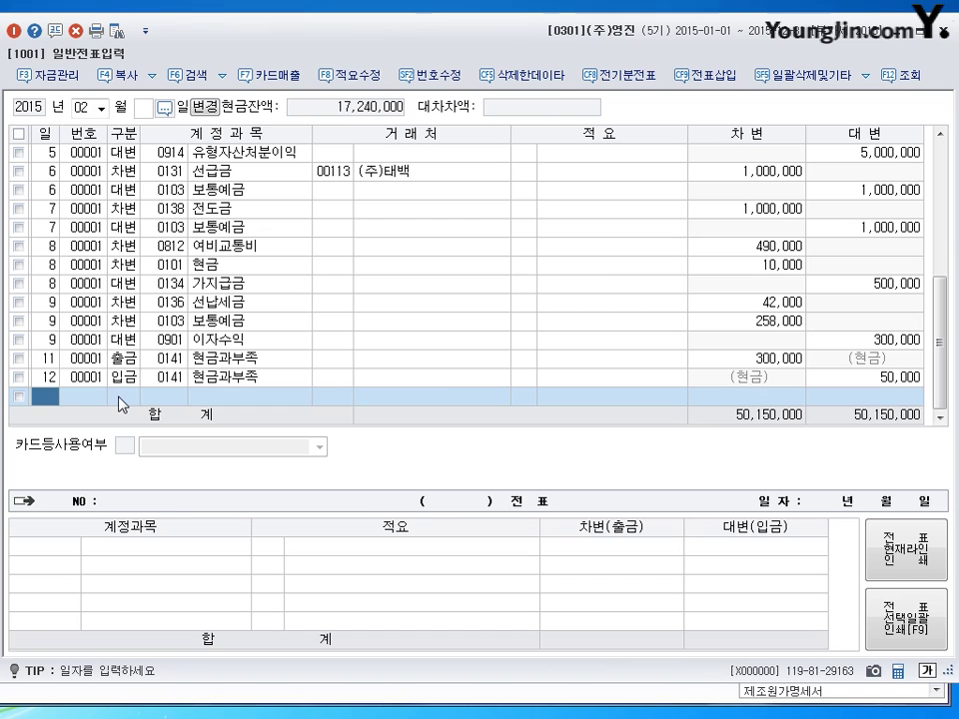